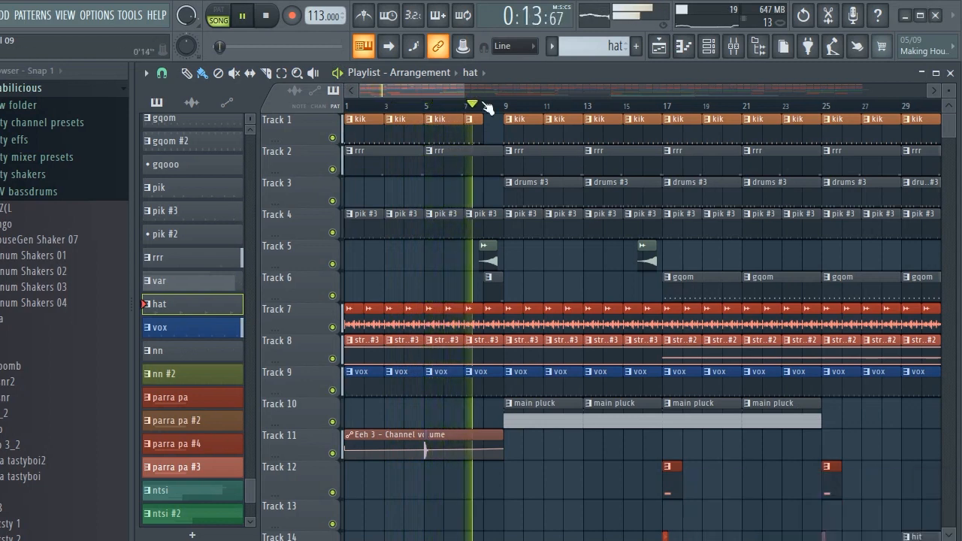
Select the kik pattern from its Track 1 clip at bar 9 in the playlist
{"action": "scroll", "coordinate": [506, 106], "scroll_direction": "up", "scroll_amount": 1}
{"action": "scroll", "coordinate": [505, 109], "scroll_direction": "up", "scroll_amount": 2}
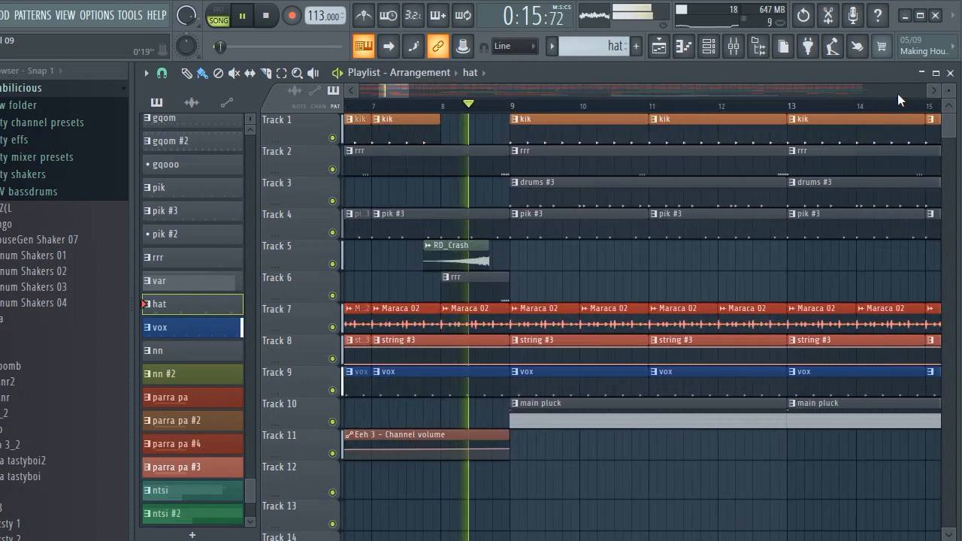
{"action": "left_click_drag", "start_coordinate": [952, 89], "coordinate": [953, 102]}
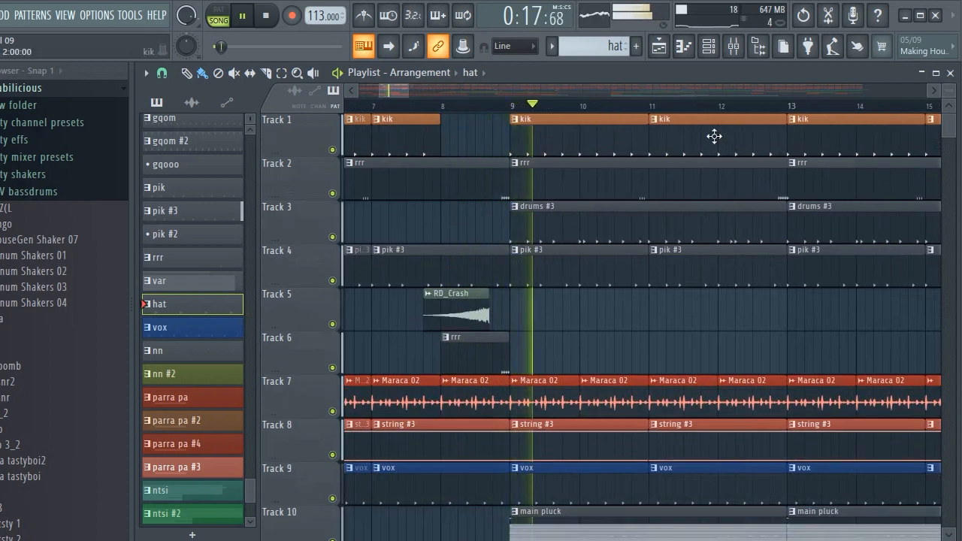
{"action": "left_click", "coordinate": [607, 136]}
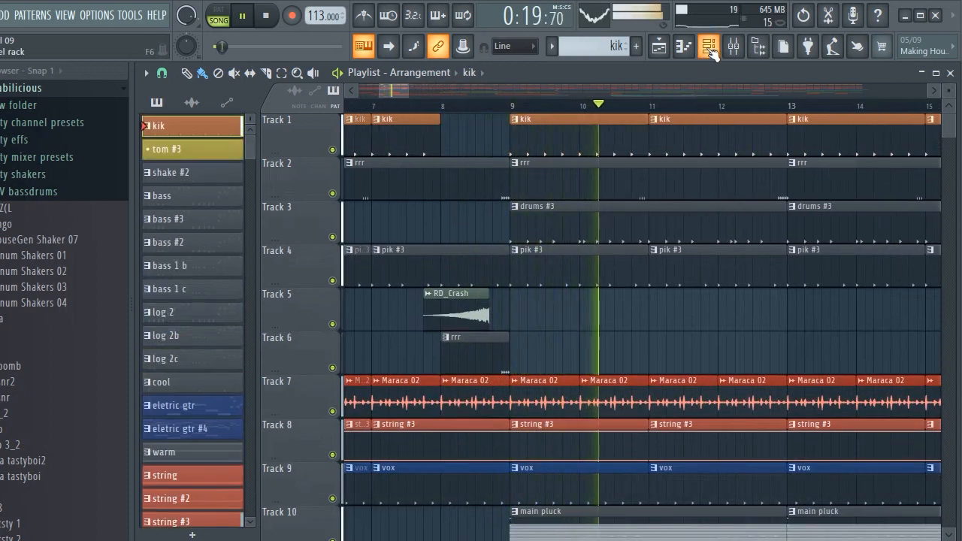
Select the main pluck pattern on Track 10 and locate its note-carrying channel in the channel rack
{"action": "scroll", "coordinate": [621, 205], "scroll_direction": "down", "scroll_amount": 5}
{"action": "left_click", "coordinate": [610, 297]}
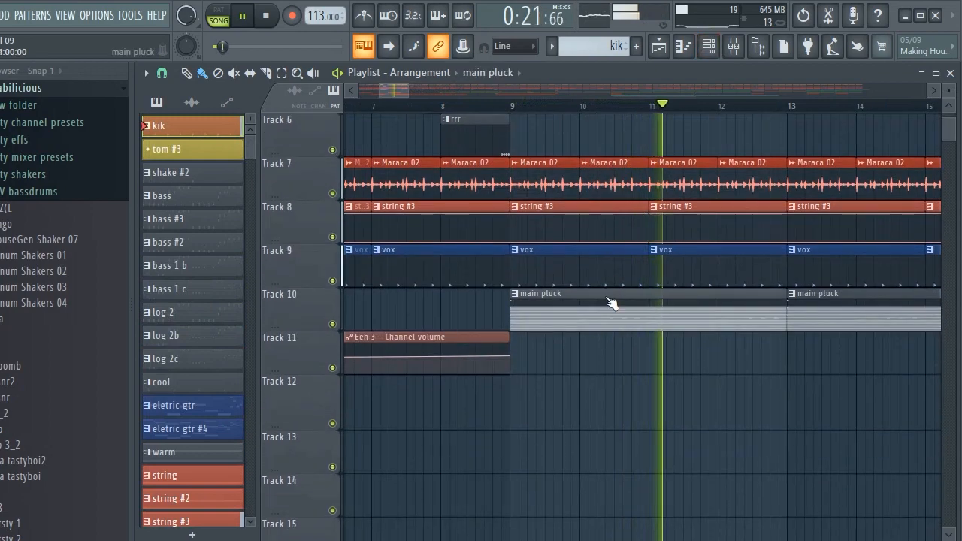
{"action": "left_click", "coordinate": [708, 46]}
{"action": "scroll", "coordinate": [567, 239], "scroll_direction": "down", "scroll_amount": 10}
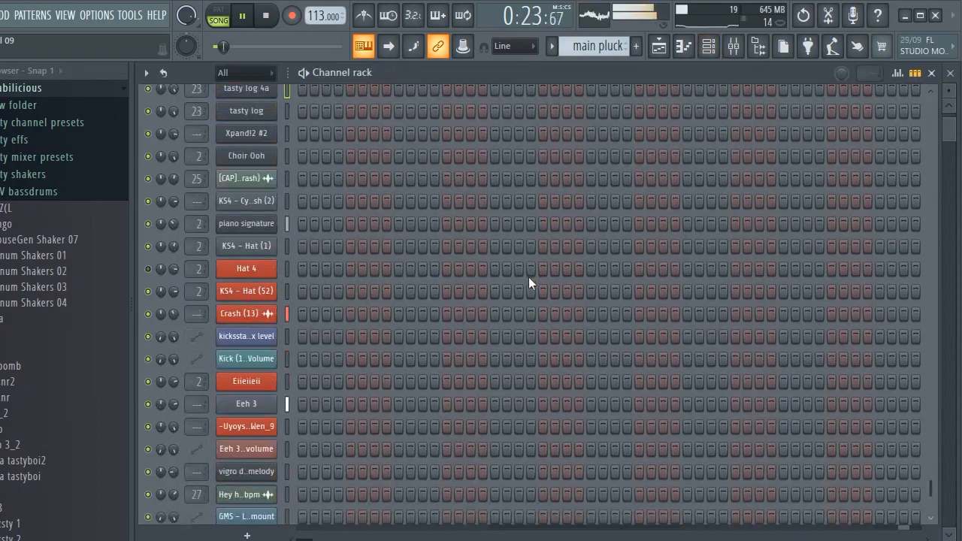
{"action": "scroll", "coordinate": [529, 276], "scroll_direction": "up", "scroll_amount": 20}
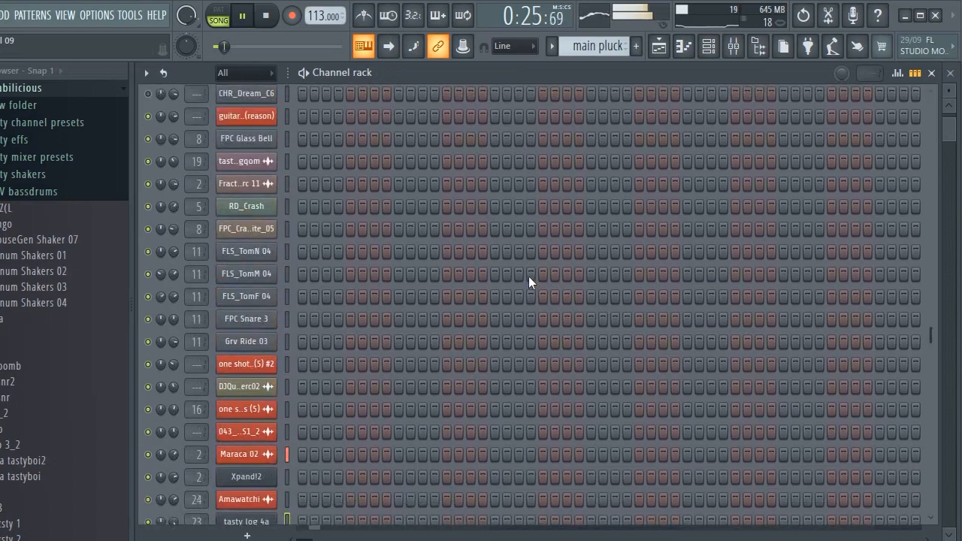
{"action": "scroll", "coordinate": [528, 276], "scroll_direction": "up", "scroll_amount": 6}
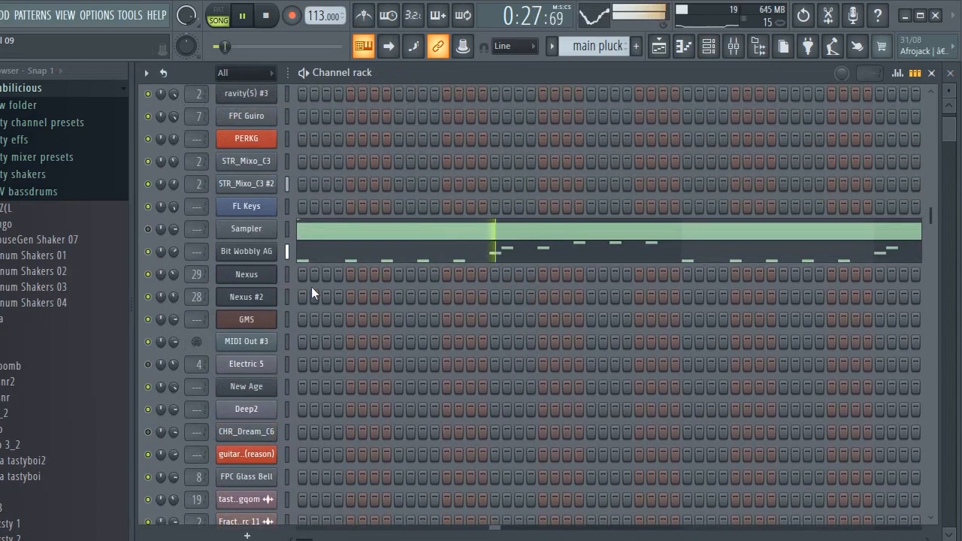
Open the Bit Wobbly AG channel's piano roll and examine the main pluck notes in bars 3 and 4
{"action": "left_click", "coordinate": [316, 252]}
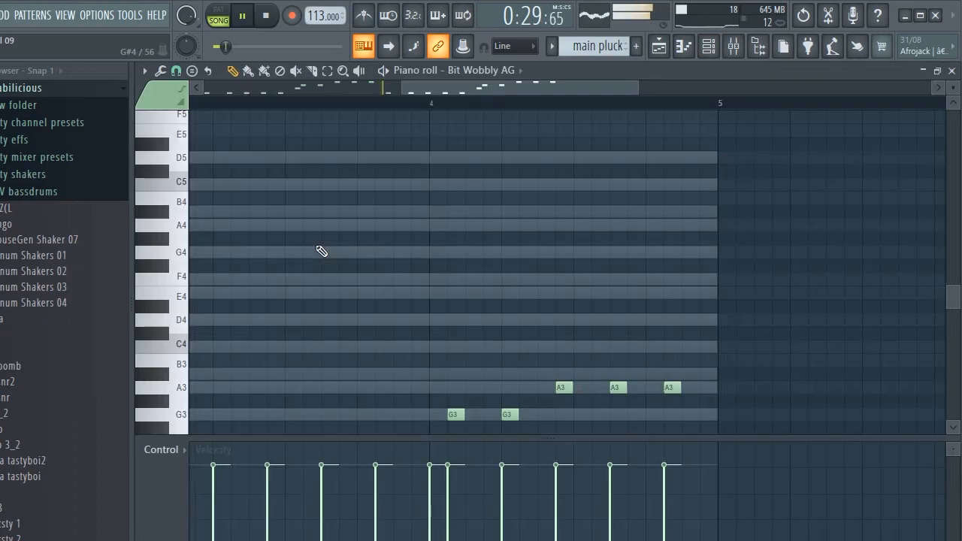
{"action": "scroll", "coordinate": [473, 251], "scroll_direction": "down", "scroll_amount": 4}
{"action": "left_click_drag", "start_coordinate": [468, 86], "coordinate": [438, 104]}
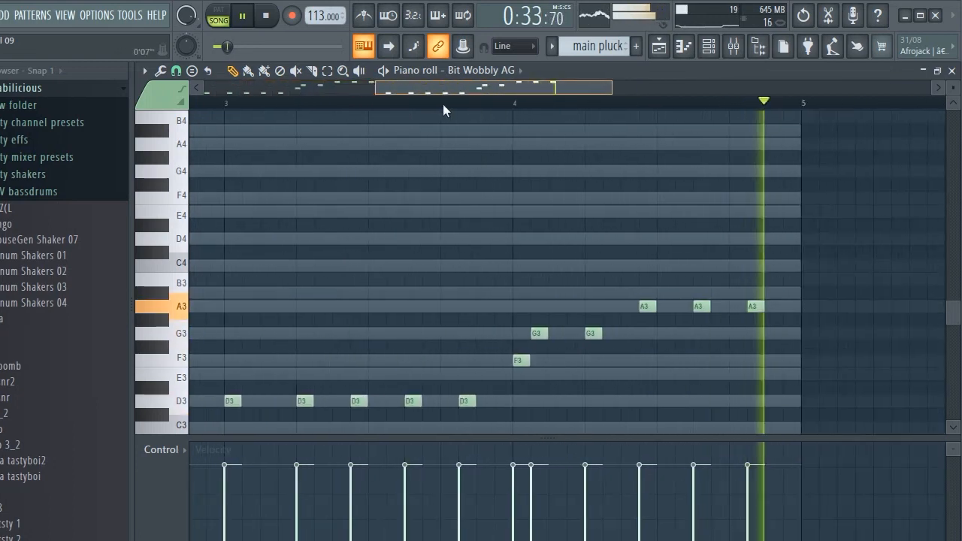
Return to the playlist and examine how the tracks build up between bars 7 and 40
{"action": "left_click", "coordinate": [658, 46]}
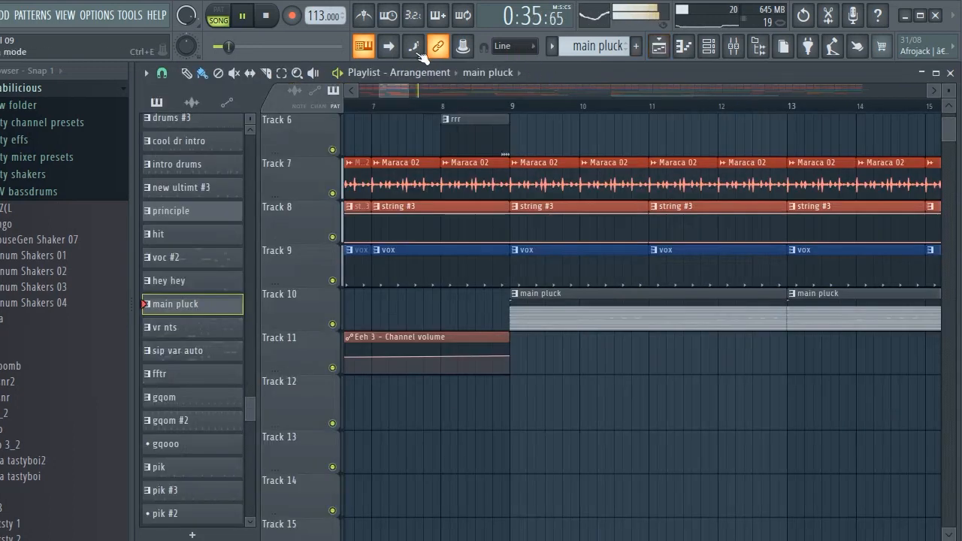
{"action": "scroll", "coordinate": [644, 109], "scroll_direction": "down", "scroll_amount": 5}
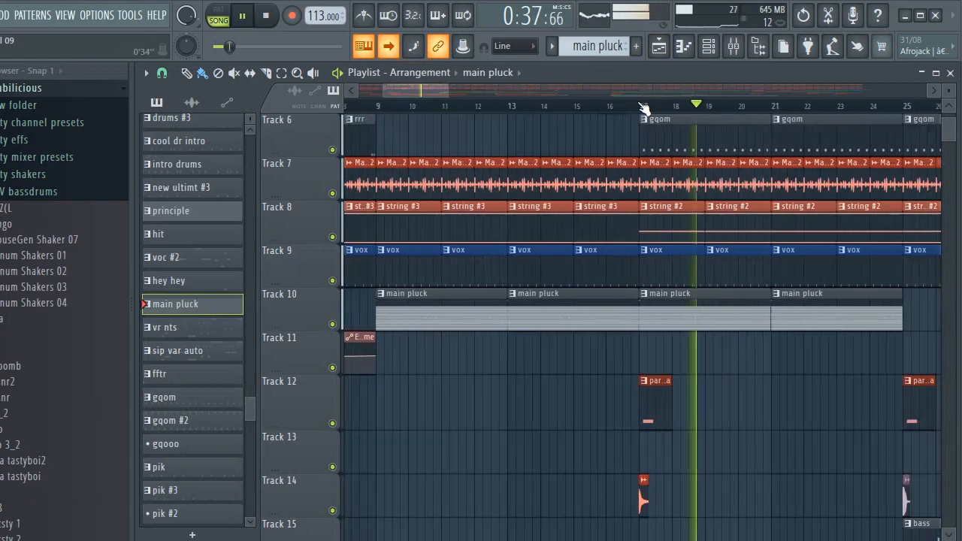
{"action": "scroll", "coordinate": [854, 150], "scroll_direction": "up", "scroll_amount": 4}
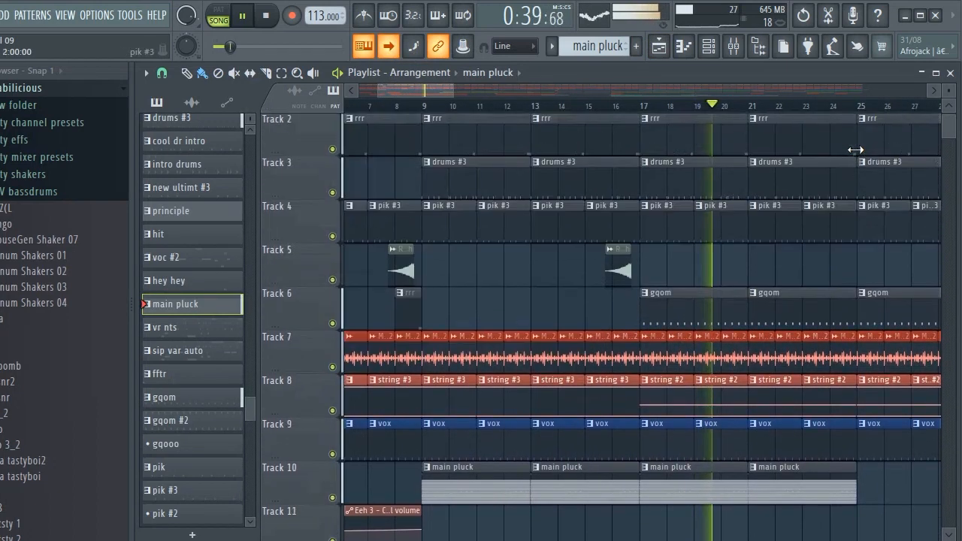
{"action": "left_click_drag", "start_coordinate": [949, 90], "coordinate": [948, 99]}
{"action": "left_click_drag", "start_coordinate": [434, 93], "coordinate": [469, 92]}
{"action": "scroll", "coordinate": [614, 214], "scroll_direction": "down", "scroll_amount": 6}
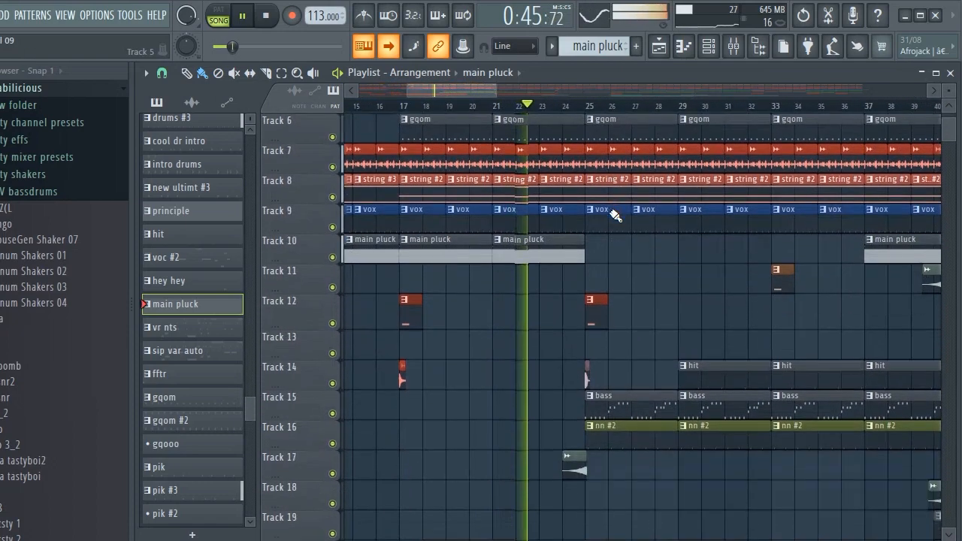
{"action": "scroll", "coordinate": [676, 215], "scroll_direction": "down", "scroll_amount": 2}
{"action": "scroll", "coordinate": [676, 216], "scroll_direction": "up", "scroll_amount": 3}
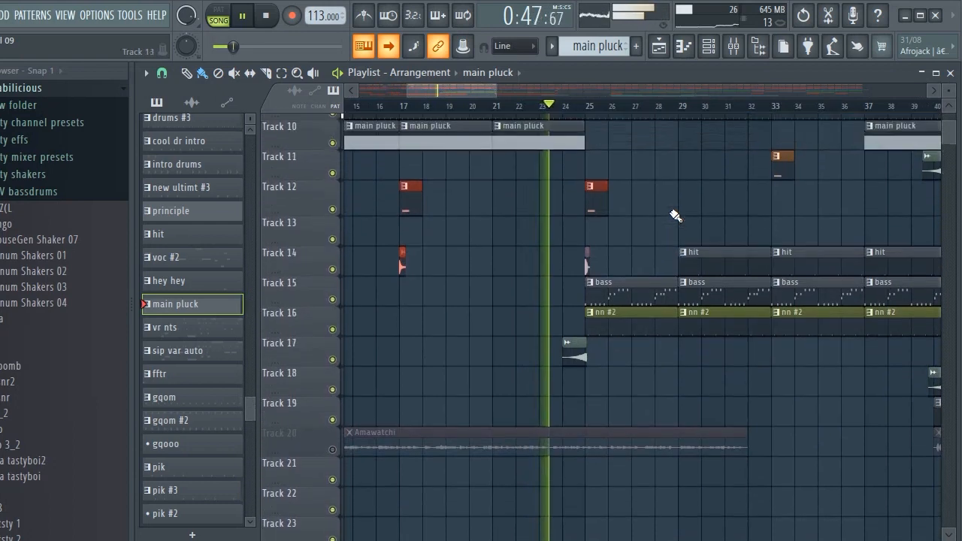
{"action": "scroll", "coordinate": [675, 217], "scroll_direction": "up", "scroll_amount": 3}
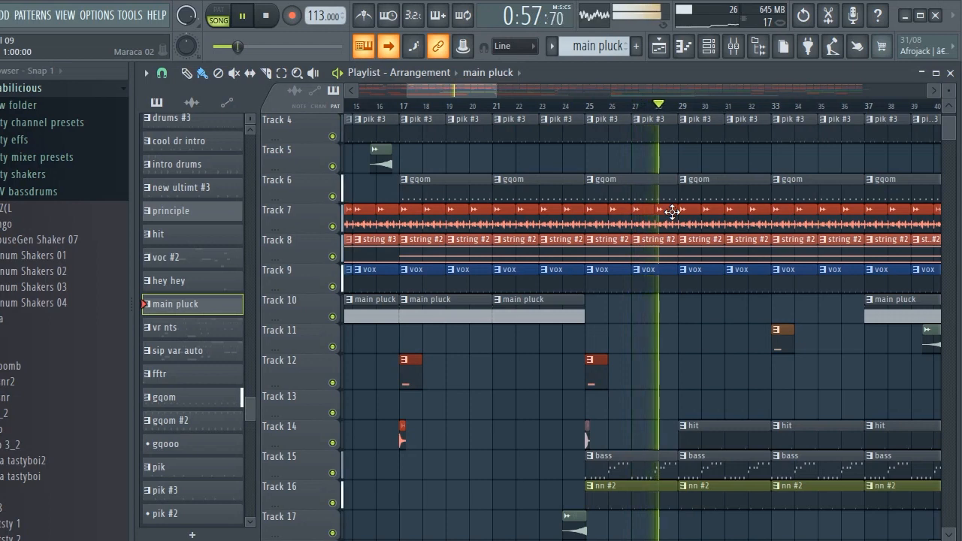
{"action": "scroll", "coordinate": [669, 229], "scroll_direction": "down", "scroll_amount": 2}
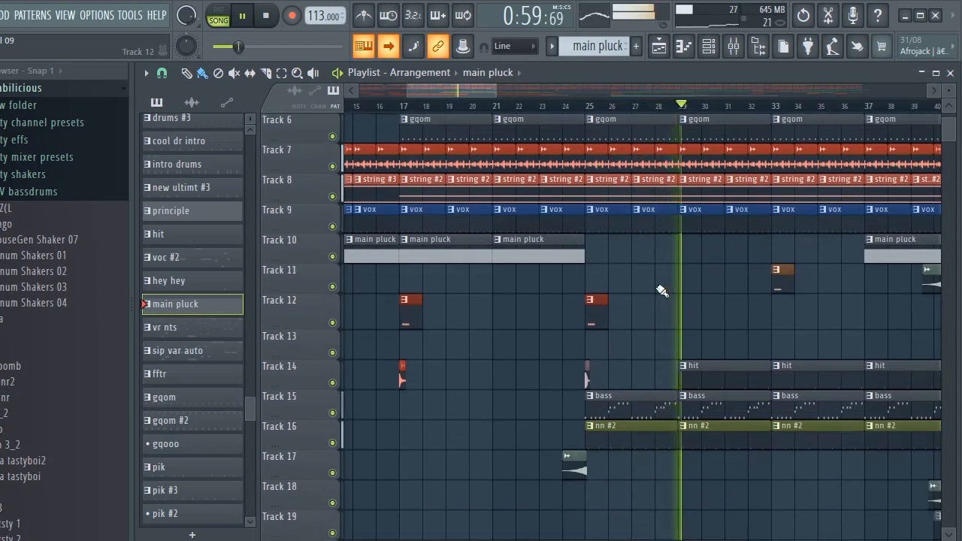
Select the bass pattern on Track 15 at bar 29 and locate its note-carrying channel in the channel rack
{"action": "left_click_drag", "start_coordinate": [445, 94], "coordinate": [468, 89]}
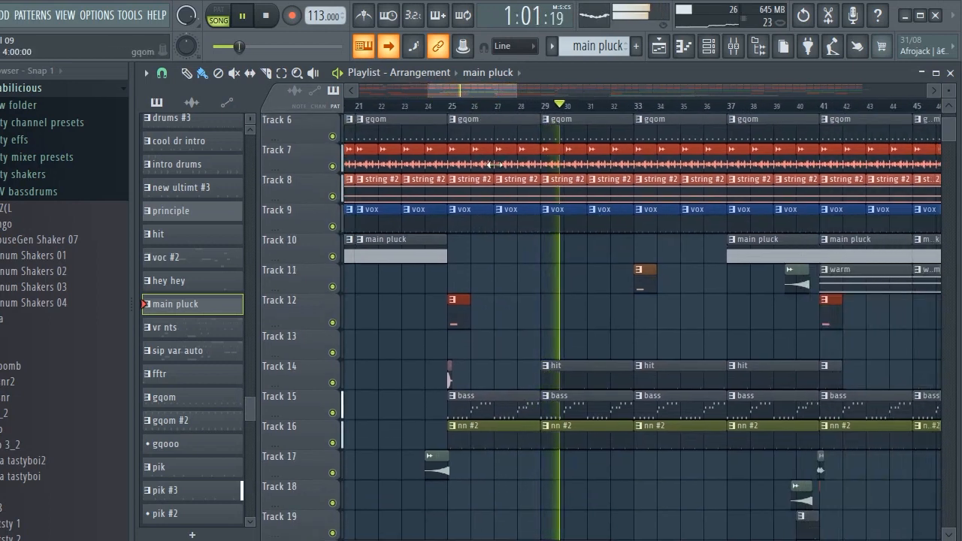
{"action": "left_click", "coordinate": [584, 411]}
{"action": "key", "text": "F6"}
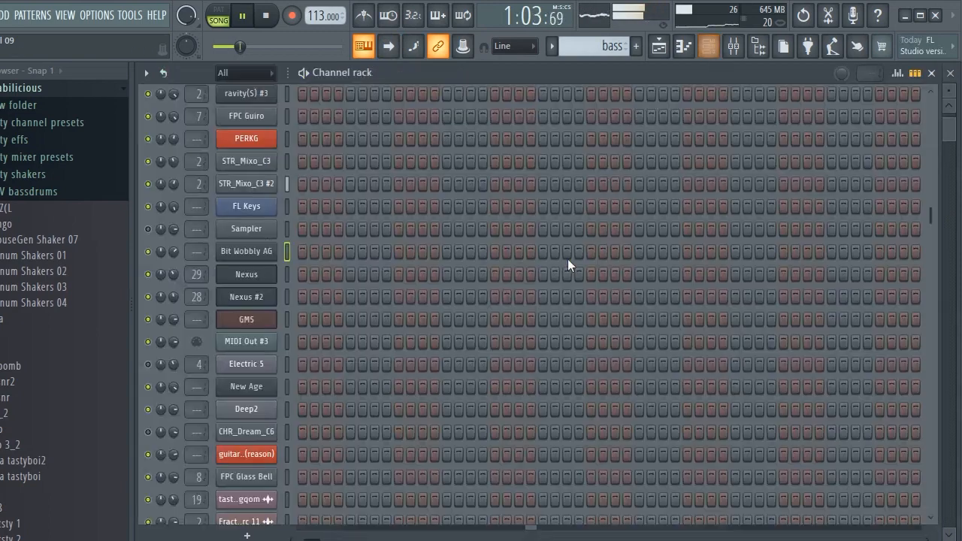
{"action": "scroll", "coordinate": [546, 317], "scroll_direction": "down", "scroll_amount": 3}
{"action": "scroll", "coordinate": [546, 318], "scroll_direction": "up", "scroll_amount": 3}
{"action": "scroll", "coordinate": [545, 318], "scroll_direction": "up", "scroll_amount": 6}
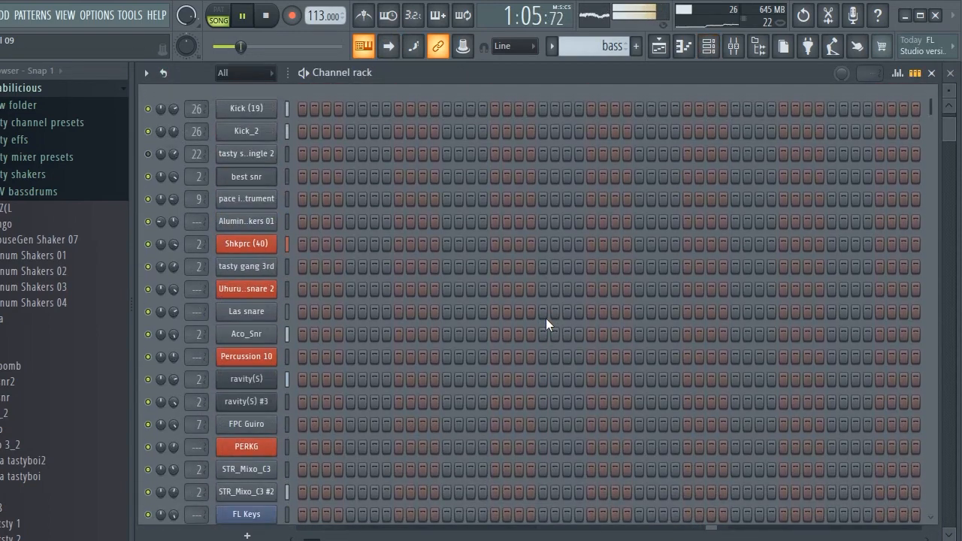
{"action": "scroll", "coordinate": [545, 317], "scroll_direction": "down", "scroll_amount": 10}
{"action": "scroll", "coordinate": [545, 319], "scroll_direction": "down", "scroll_amount": 3}
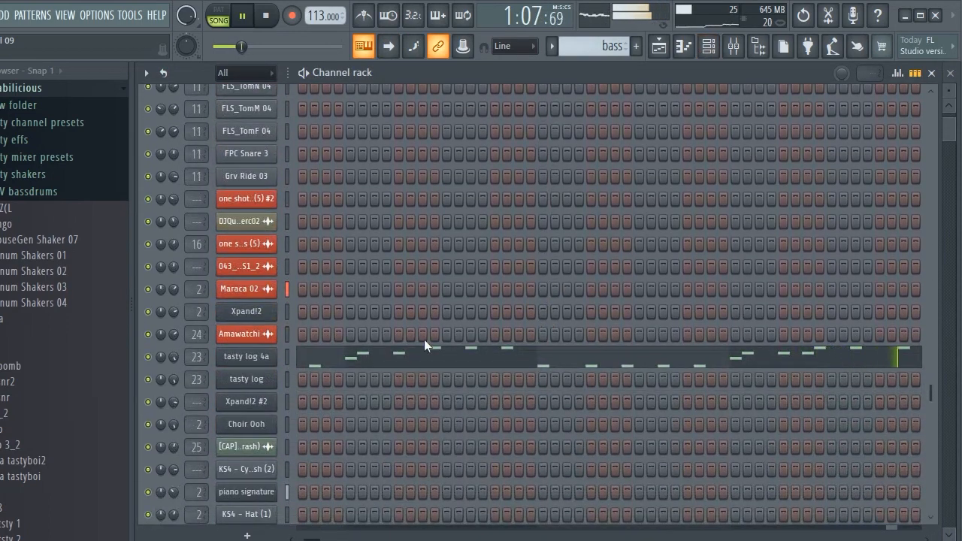
{"action": "scroll", "coordinate": [437, 402], "scroll_direction": "down", "scroll_amount": 3}
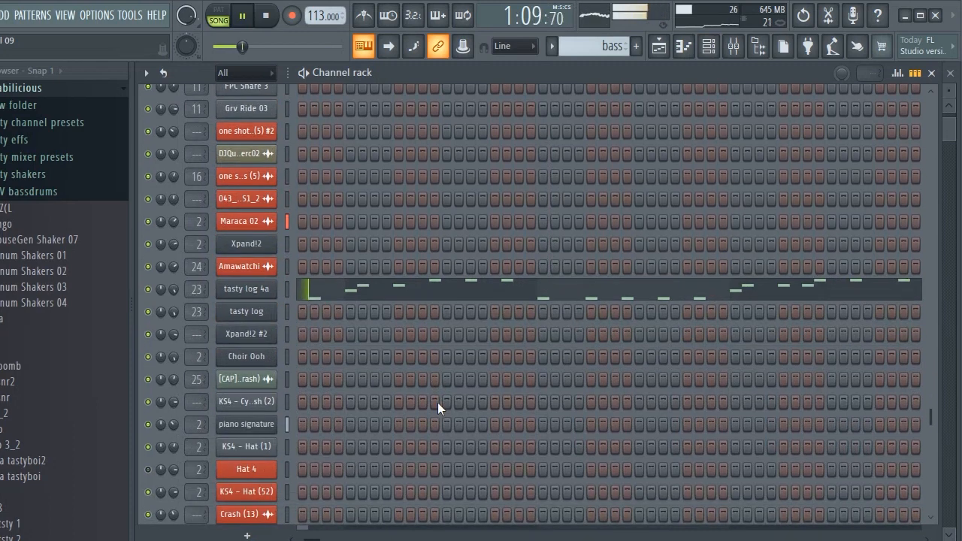
Open the tasty log 4a channel's piano roll and examine the bass notes in bars 3 and 4
{"action": "left_click", "coordinate": [423, 287]}
{"action": "scroll", "coordinate": [458, 103], "scroll_direction": "down", "scroll_amount": 3}
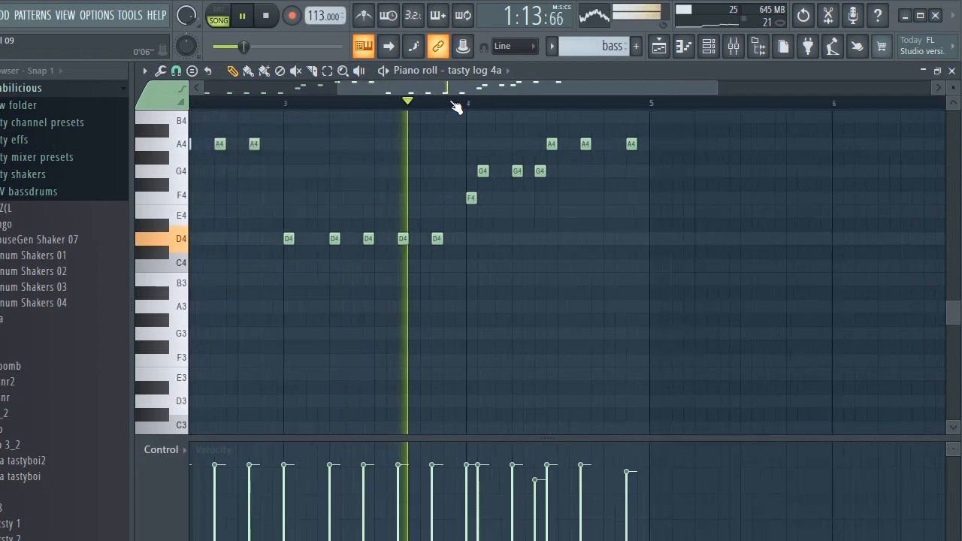
{"action": "scroll", "coordinate": [593, 273], "scroll_direction": "up", "scroll_amount": 3}
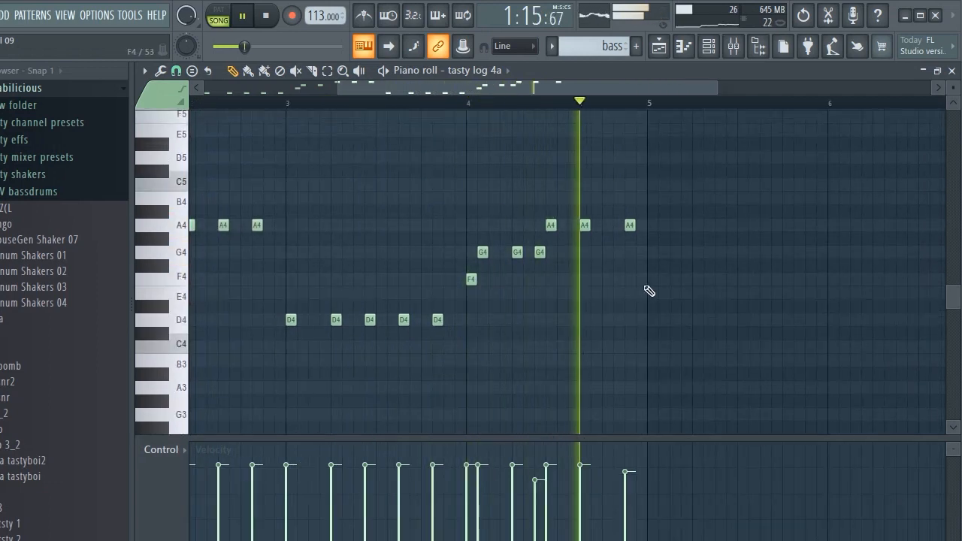
Return to the playlist and examine the arrangement's tracks between bars 17 and 61
{"action": "left_click", "coordinate": [658, 48]}
{"action": "left_click_drag", "start_coordinate": [486, 93], "coordinate": [471, 90]}
{"action": "scroll", "coordinate": [501, 183], "scroll_direction": "down", "scroll_amount": 3}
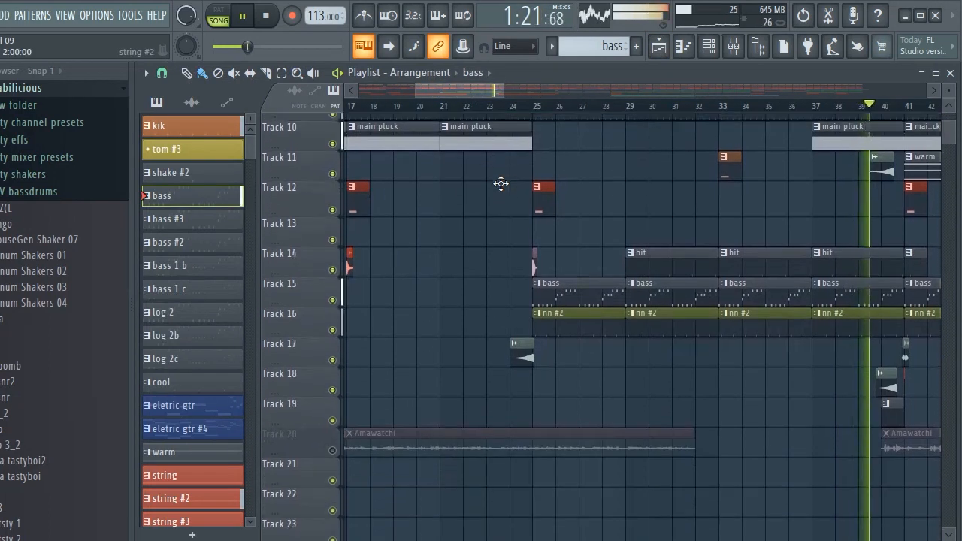
{"action": "scroll", "coordinate": [501, 183], "scroll_direction": "up", "scroll_amount": 3}
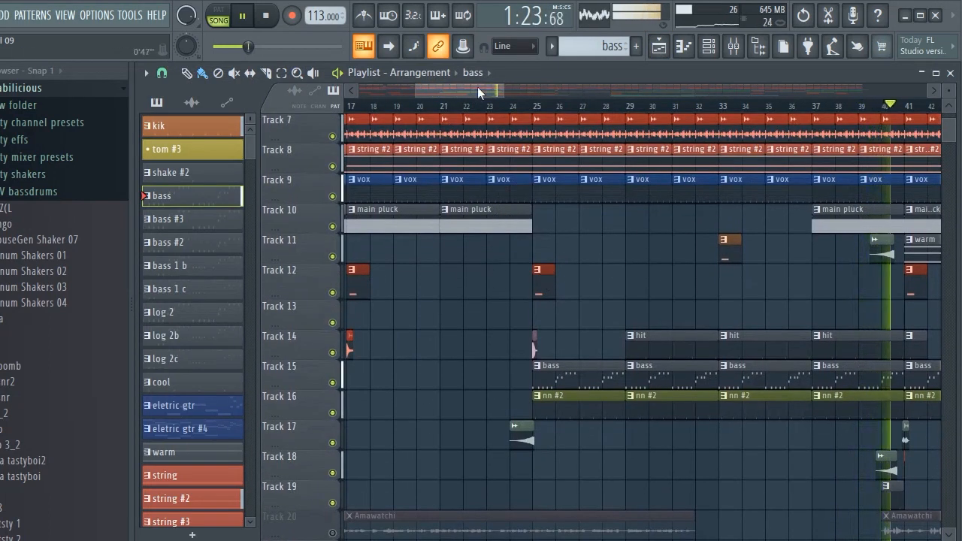
{"action": "scroll", "coordinate": [510, 101], "scroll_direction": "down", "scroll_amount": 1}
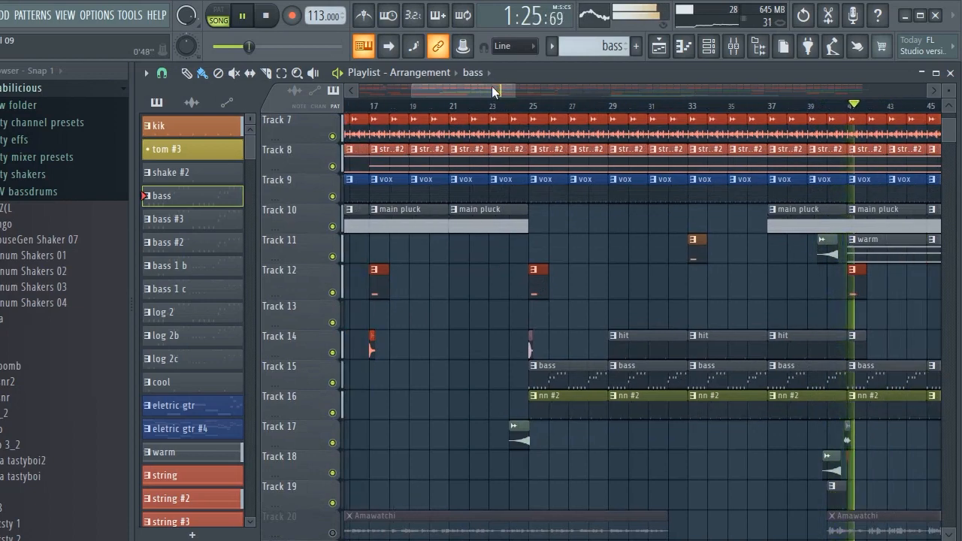
{"action": "left_click_drag", "start_coordinate": [492, 88], "coordinate": [549, 97]}
{"action": "scroll", "coordinate": [638, 198], "scroll_direction": "up", "scroll_amount": 6}
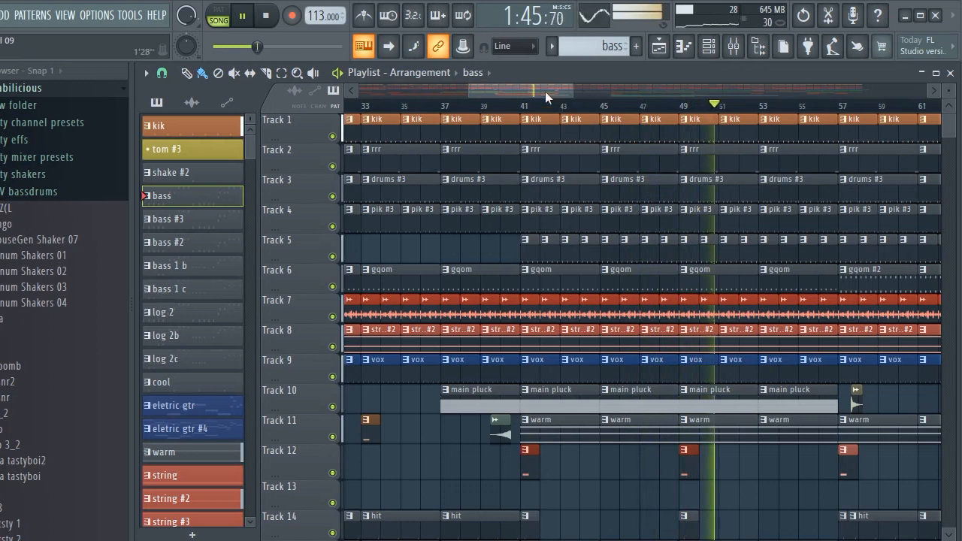
Examine the playlist section between bars 45 and 73 on Tracks 1 to 17
{"action": "left_click_drag", "start_coordinate": [545, 91], "coordinate": [593, 112]}
{"action": "scroll", "coordinate": [651, 225], "scroll_direction": "down", "scroll_amount": 3}
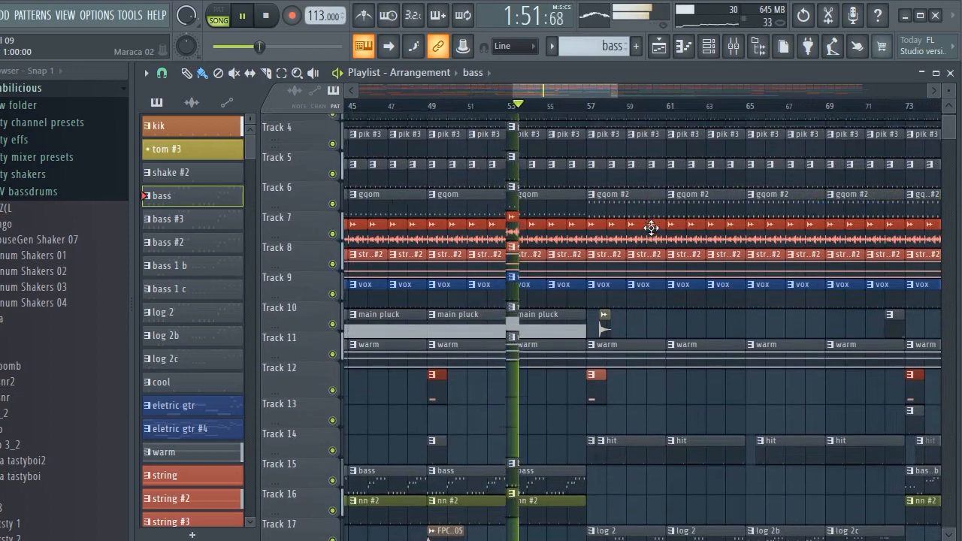
{"action": "scroll", "coordinate": [651, 227], "scroll_direction": "up", "scroll_amount": 3}
{"action": "scroll", "coordinate": [650, 227], "scroll_direction": "down", "scroll_amount": 4}
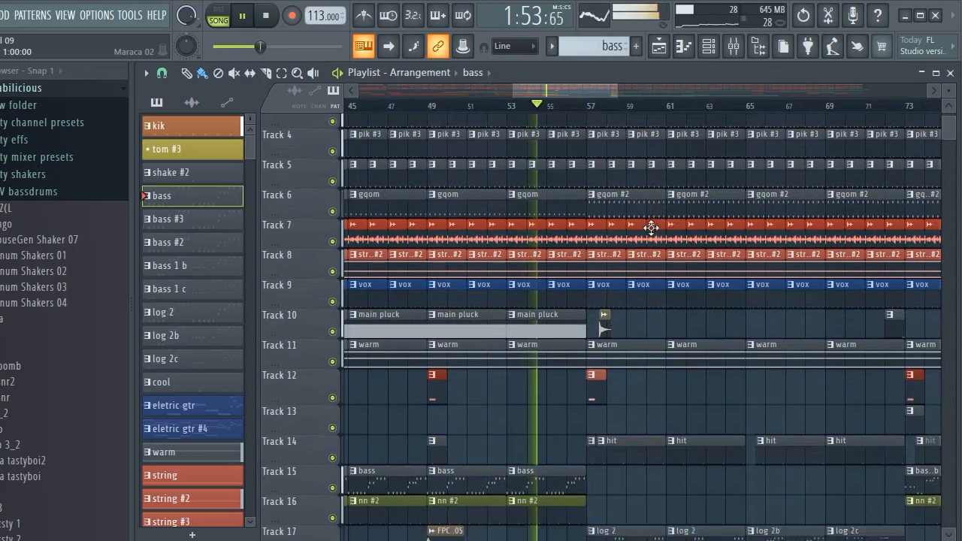
{"action": "scroll", "coordinate": [651, 227], "scroll_direction": "up", "scroll_amount": 2}
{"action": "scroll", "coordinate": [651, 227], "scroll_direction": "up", "scroll_amount": 2}
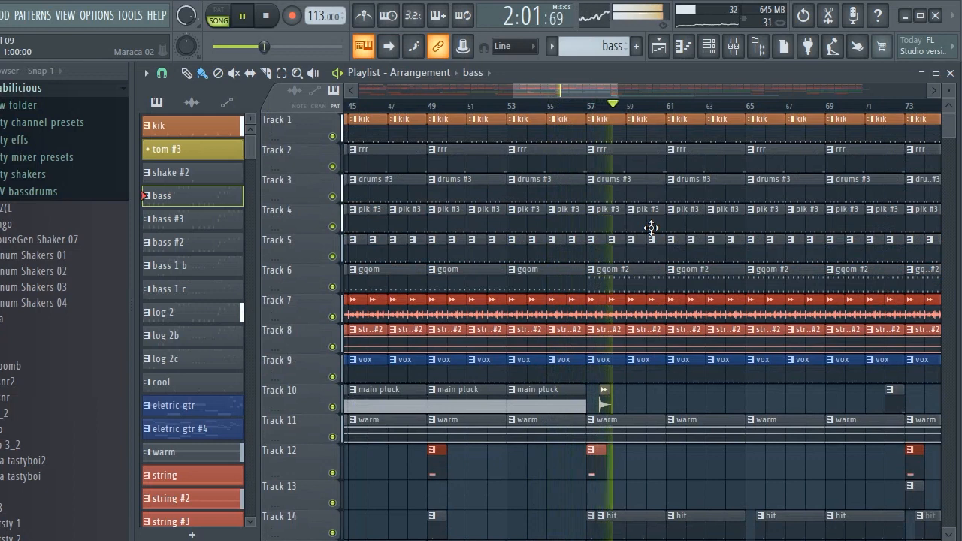
Examine the playlist clips between bars 53 and 81, including the log 2 patterns on Track 17 and the lower tracks
{"action": "mouse_move", "coordinate": [589, 93]}
{"action": "left_mouse_down"}
{"action": "mouse_move", "coordinate": [611, 96]}
{"action": "mouse_move", "coordinate": [590, 93]}
{"action": "mouse_move", "coordinate": [598, 93]}
{"action": "left_mouse_up"}
{"action": "scroll", "coordinate": [654, 244], "scroll_direction": "down", "scroll_amount": 9}
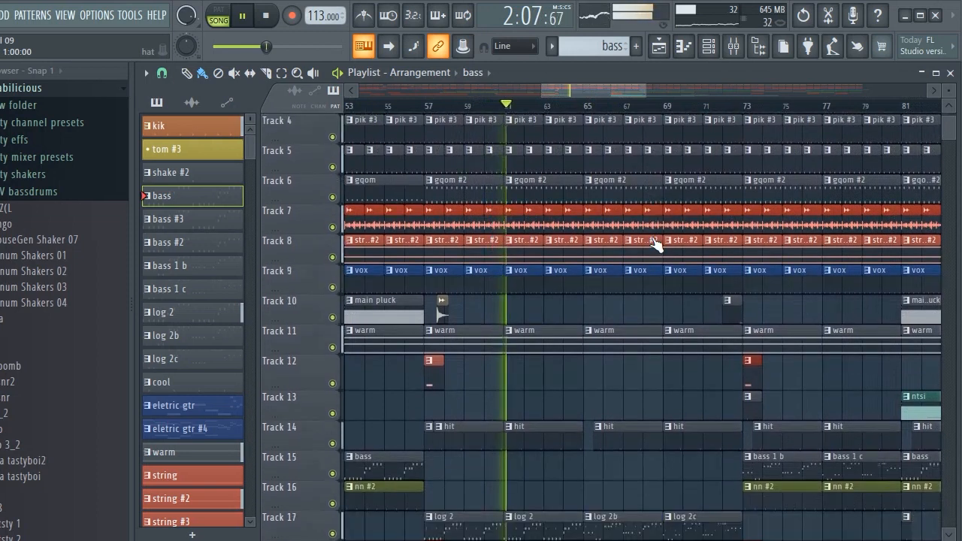
{"action": "scroll", "coordinate": [655, 245], "scroll_direction": "down", "scroll_amount": 1}
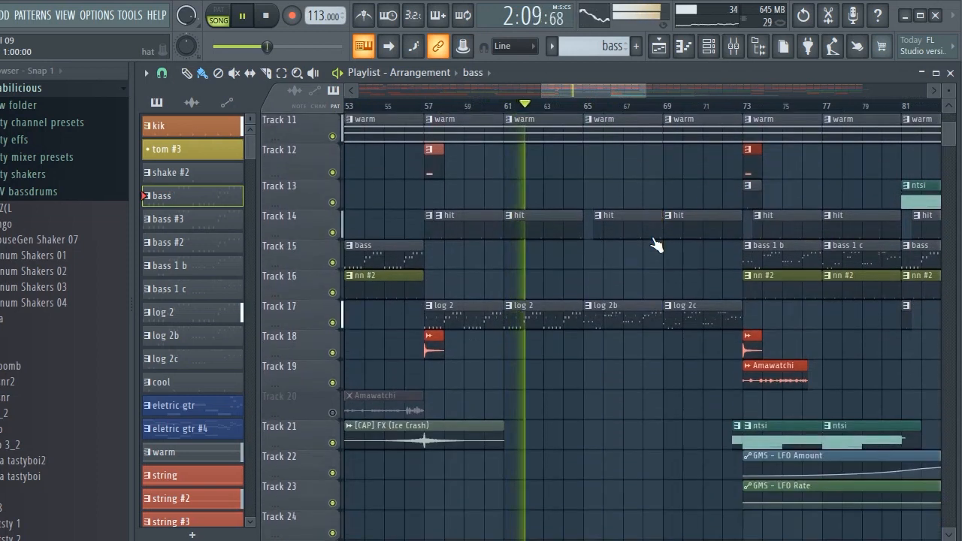
{"action": "scroll", "coordinate": [580, 293], "scroll_direction": "up", "scroll_amount": 1}
{"action": "scroll", "coordinate": [580, 293], "scroll_direction": "down", "scroll_amount": 4}
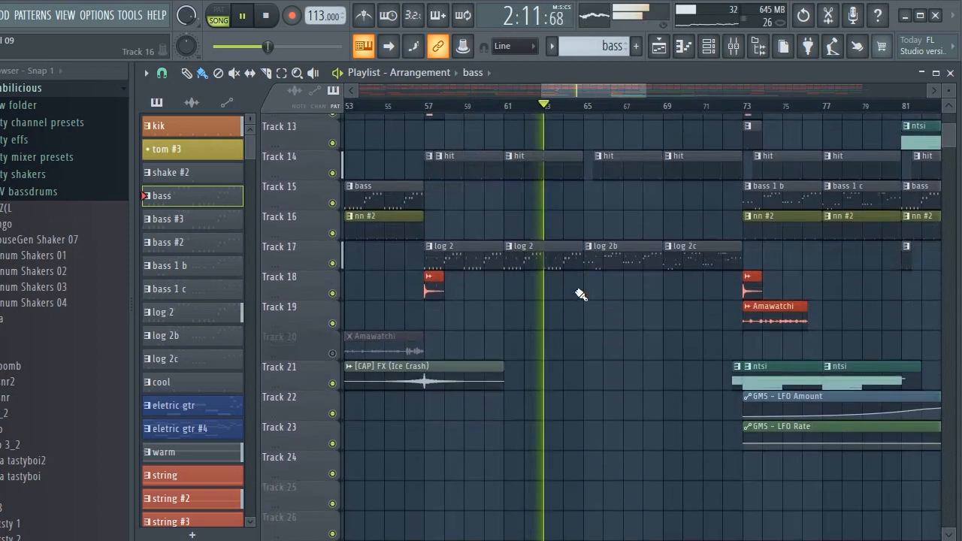
{"action": "scroll", "coordinate": [580, 293], "scroll_direction": "up", "scroll_amount": 5}
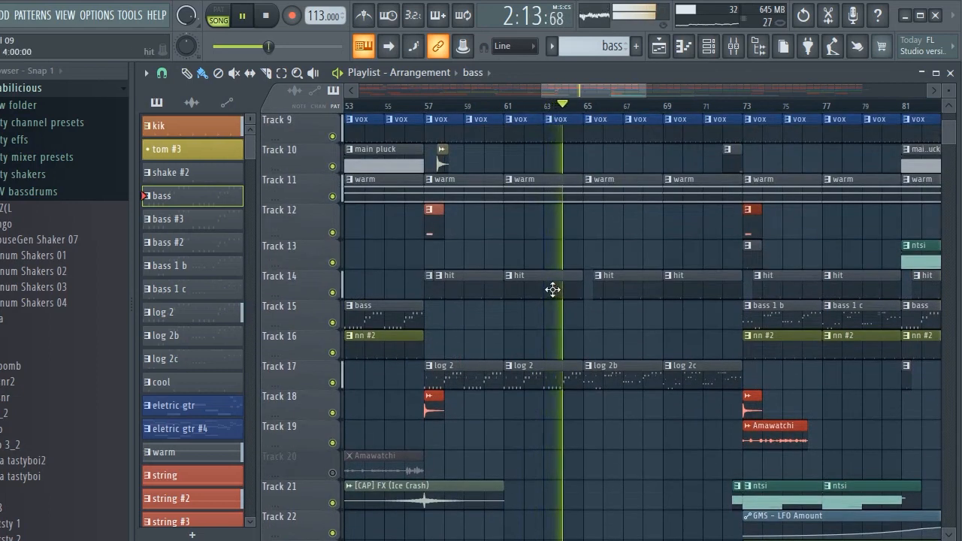
{"action": "scroll", "coordinate": [552, 289], "scroll_direction": "up", "scroll_amount": 3}
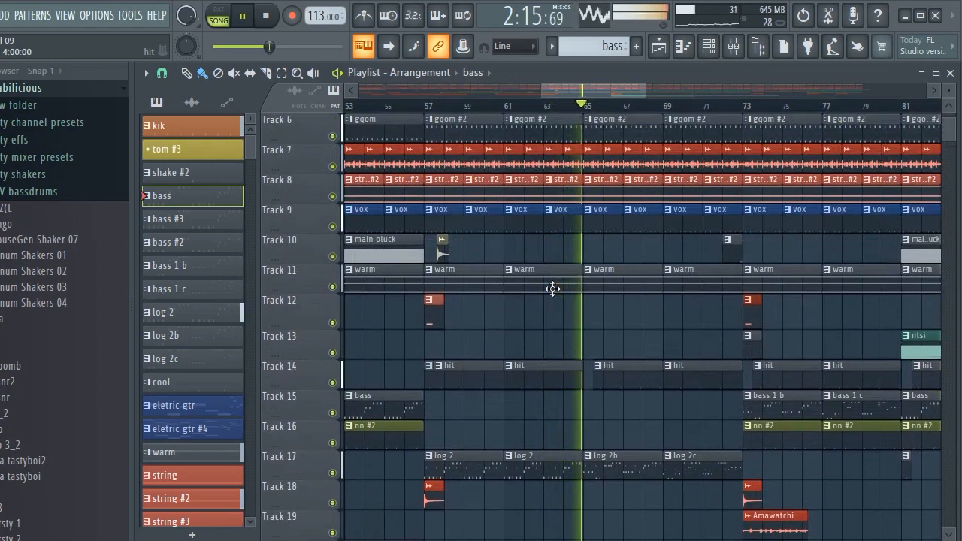
Examine the arrangement between bars 53 and 81 and select the log 2 pattern from Track 17
{"action": "scroll", "coordinate": [553, 289], "scroll_direction": "up", "scroll_amount": 4}
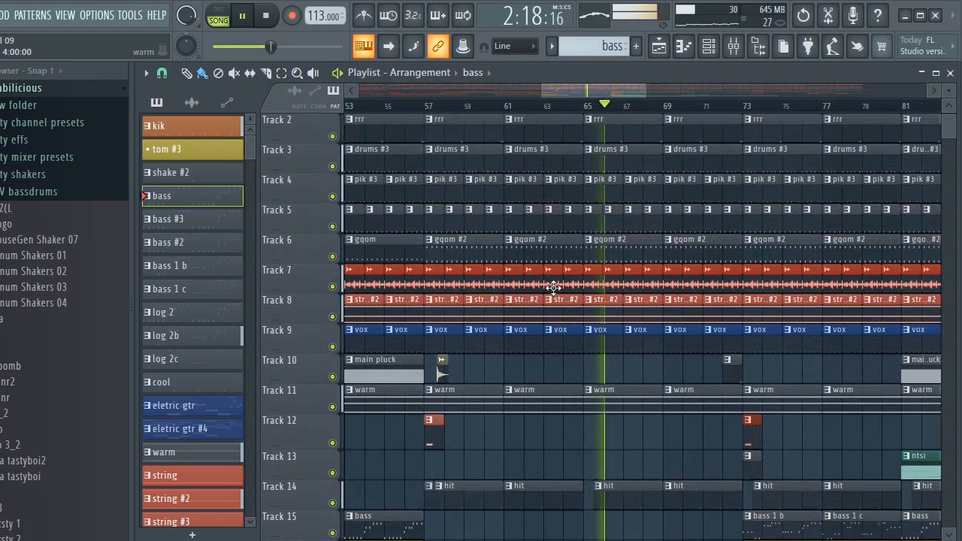
{"action": "scroll", "coordinate": [553, 289], "scroll_direction": "down", "scroll_amount": 5}
{"action": "scroll", "coordinate": [553, 289], "scroll_direction": "down", "scroll_amount": 1}
{"action": "left_click", "coordinate": [555, 399]}
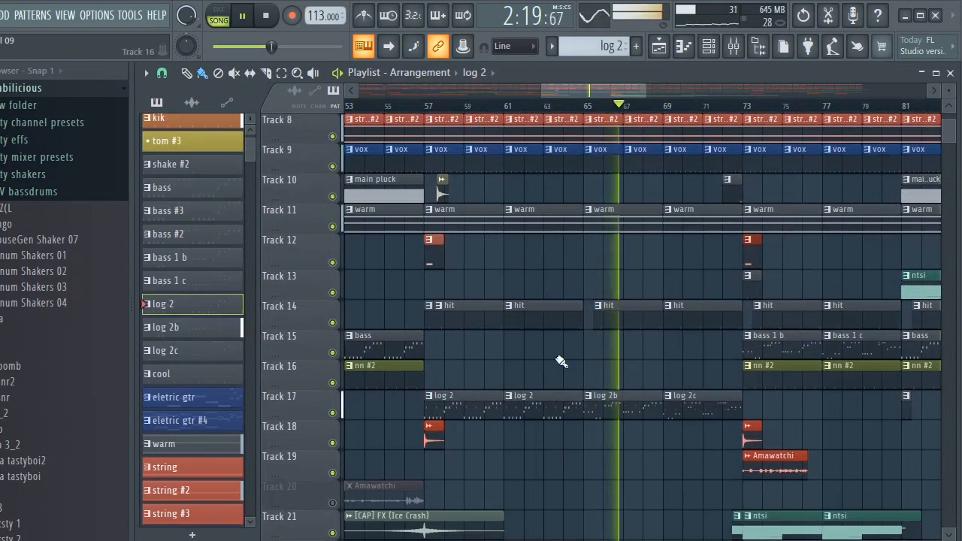
Find the Eiieiieii channel in the channel rack and open its piano roll to view its notes
{"action": "left_click", "coordinate": [707, 48]}
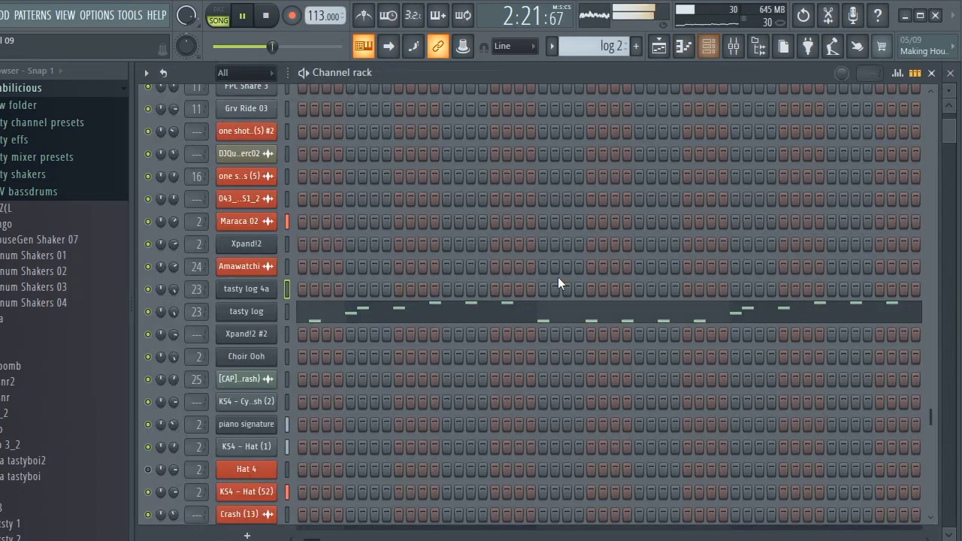
{"action": "scroll", "coordinate": [490, 186], "scroll_direction": "up", "scroll_amount": 3}
{"action": "scroll", "coordinate": [490, 322], "scroll_direction": "down", "scroll_amount": 6}
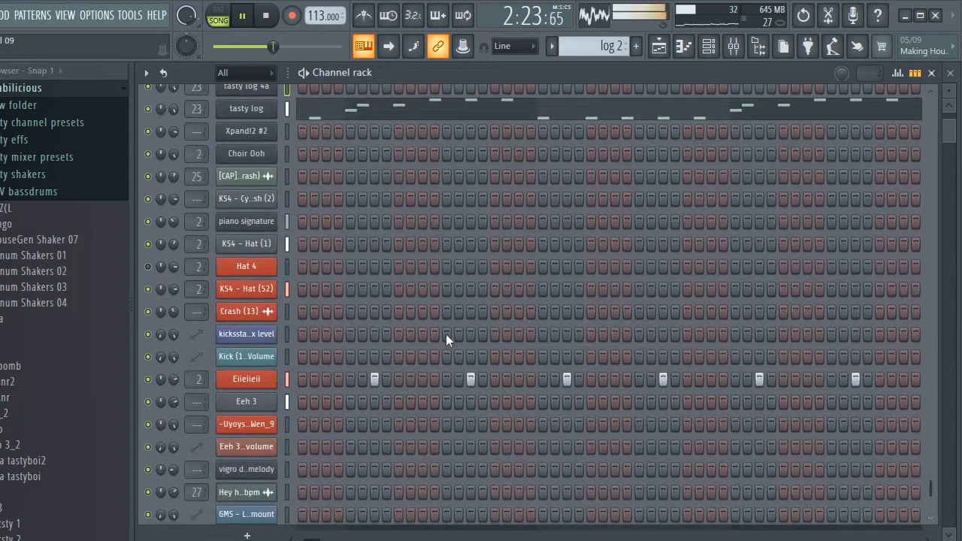
{"action": "right_click", "coordinate": [248, 383]}
{"action": "left_click", "coordinate": [303, 333]}
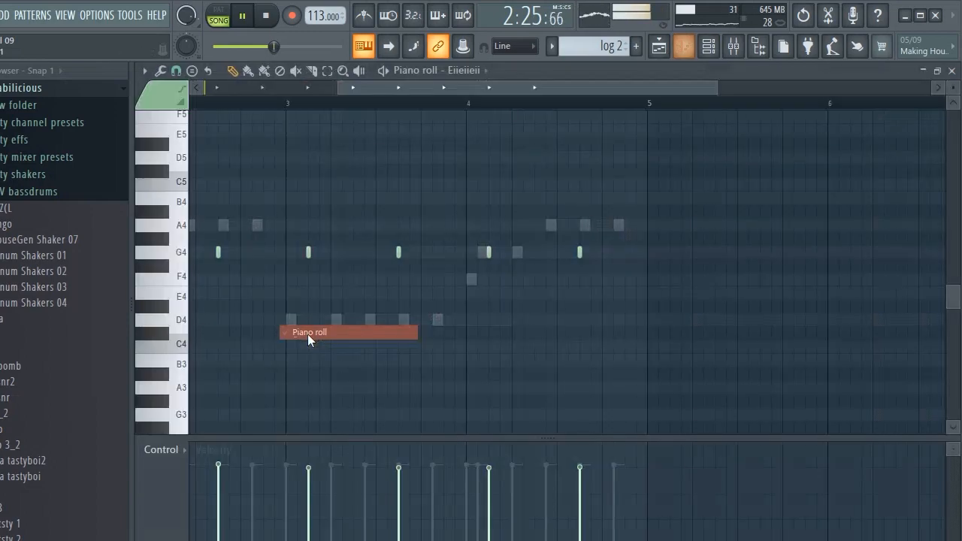
Open the Eiieiieii channel's sampler settings to inspect its waveform and playback options
{"action": "left_click", "coordinate": [708, 48]}
{"action": "left_click", "coordinate": [267, 382]}
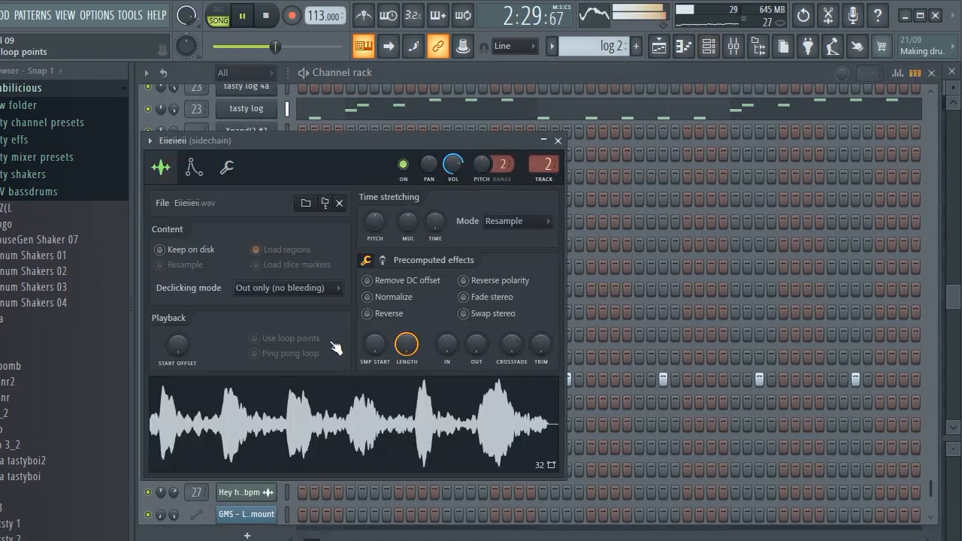
{"action": "left_click_drag", "start_coordinate": [248, 159], "coordinate": [323, 159]}
Return to the playlist and examine bars 65 to 93, including the GMS LFO Amount and LFO Rate automation on Tracks 22 and 23
{"action": "left_click", "coordinate": [658, 48]}
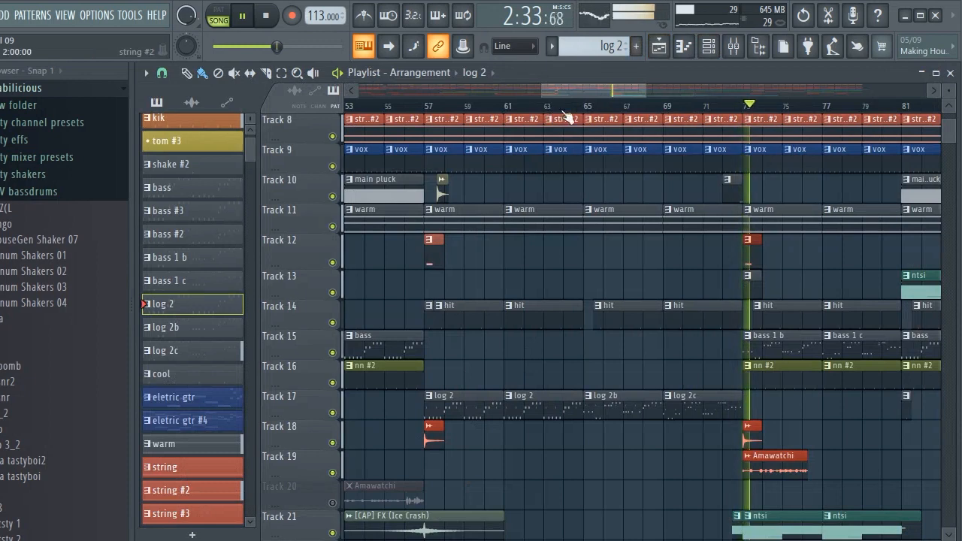
{"action": "left_click_drag", "start_coordinate": [579, 89], "coordinate": [613, 90]}
{"action": "scroll", "coordinate": [615, 247], "scroll_direction": "down", "scroll_amount": 8}
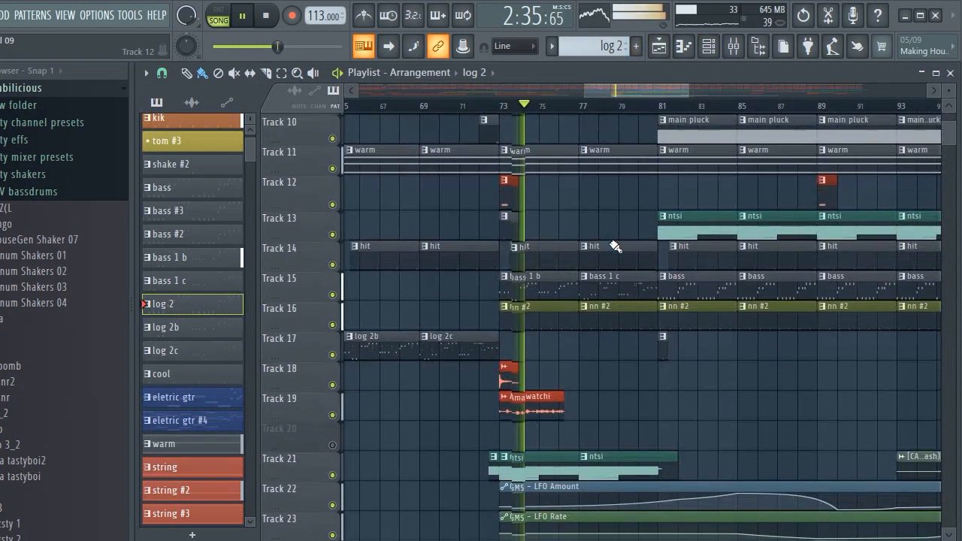
{"action": "scroll", "coordinate": [615, 247], "scroll_direction": "down", "scroll_amount": 4}
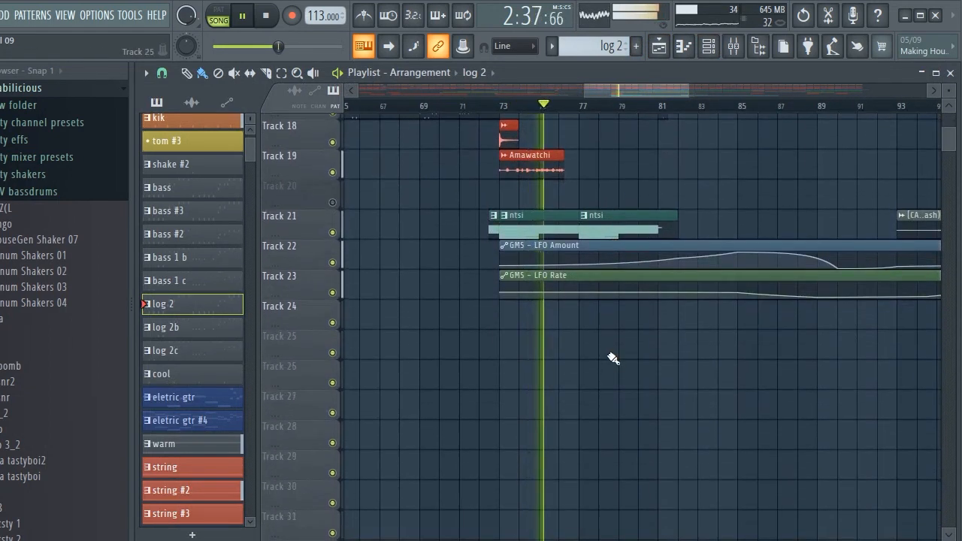
{"action": "scroll", "coordinate": [613, 358], "scroll_direction": "up", "scroll_amount": 4}
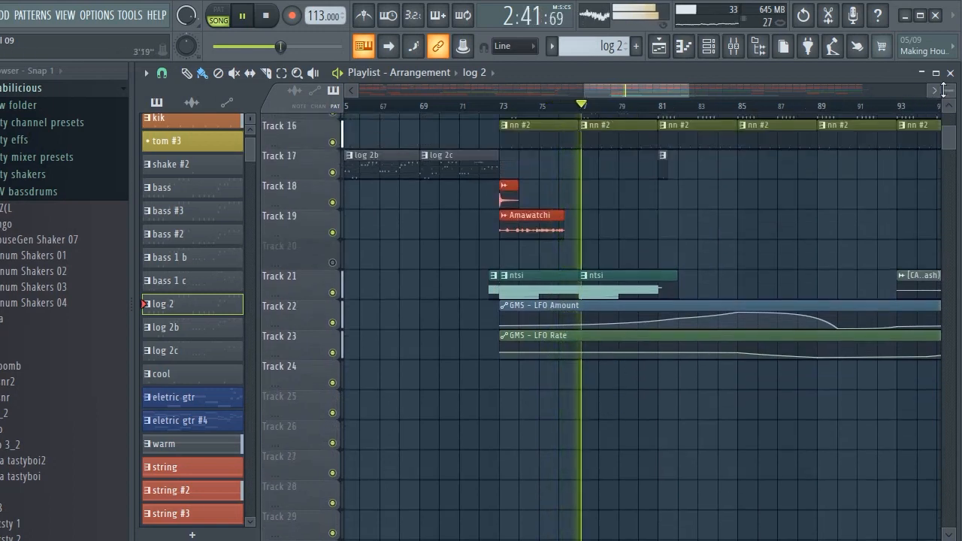
{"action": "scroll", "coordinate": [614, 114], "scroll_direction": "up", "scroll_amount": 3}
{"action": "scroll", "coordinate": [841, 202], "scroll_direction": "down", "scroll_amount": 3}
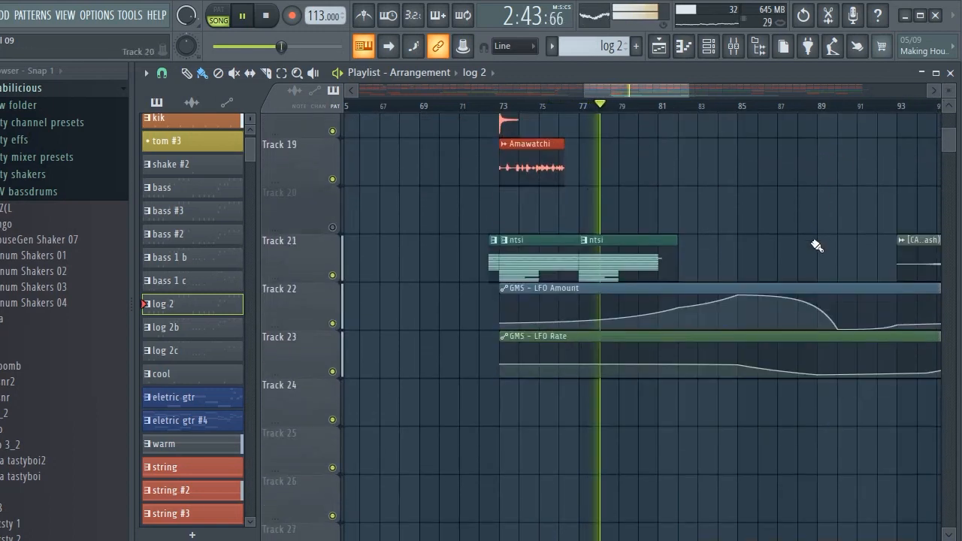
Examine bars 73 to 101 on Tracks 15 to 24 and select the nn #2 pattern from Track 16
{"action": "left_click_drag", "start_coordinate": [650, 91], "coordinate": [676, 91]}
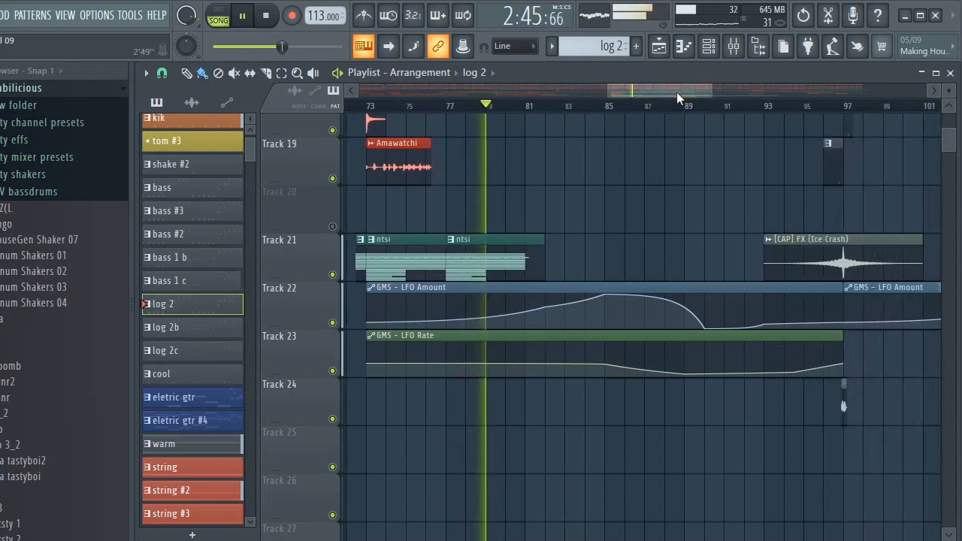
{"action": "scroll", "coordinate": [562, 205], "scroll_direction": "up", "scroll_amount": 4}
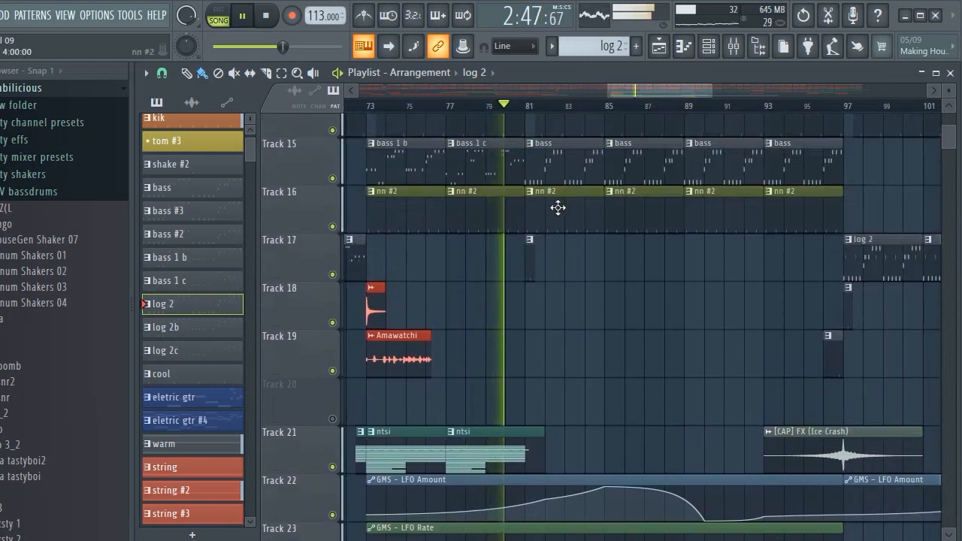
{"action": "left_click", "coordinate": [557, 208]}
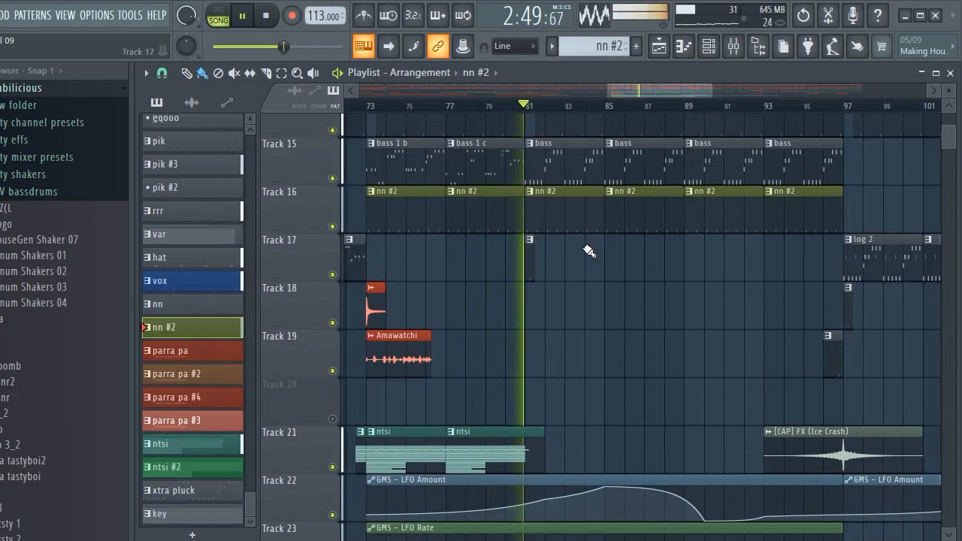
Select the ntsi pattern from Track 13 and open the GMS channel's piano roll to examine its notes from bar 2 to 5
{"action": "scroll", "coordinate": [589, 251], "scroll_direction": "up", "scroll_amount": 3}
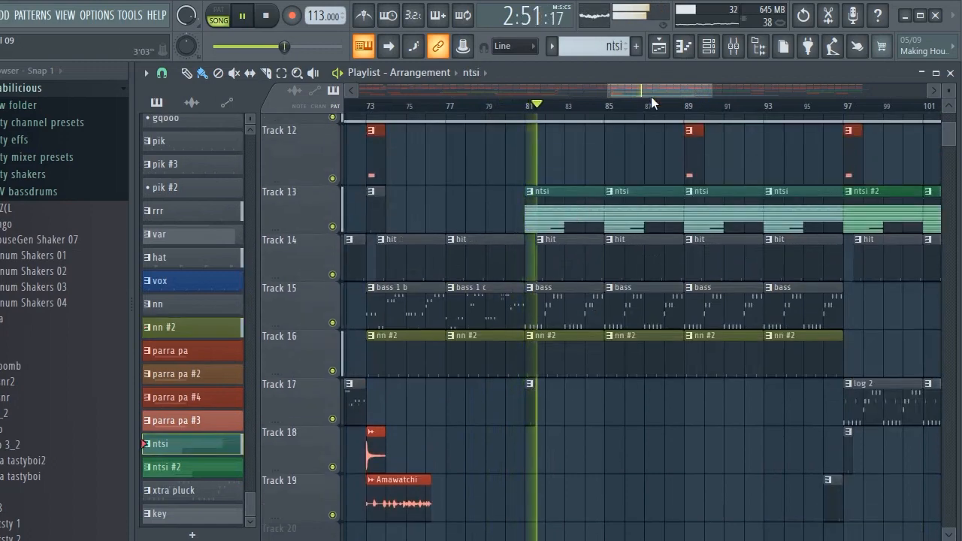
{"action": "left_click", "coordinate": [708, 46]}
{"action": "scroll", "coordinate": [454, 237], "scroll_direction": "down", "scroll_amount": 2}
{"action": "scroll", "coordinate": [455, 237], "scroll_direction": "up", "scroll_amount": 7}
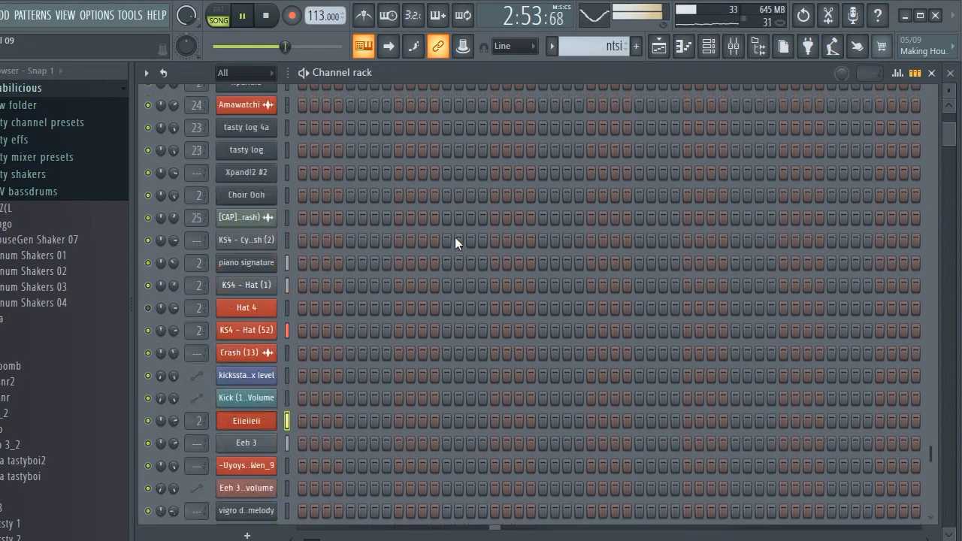
{"action": "scroll", "coordinate": [454, 237], "scroll_direction": "up", "scroll_amount": 5}
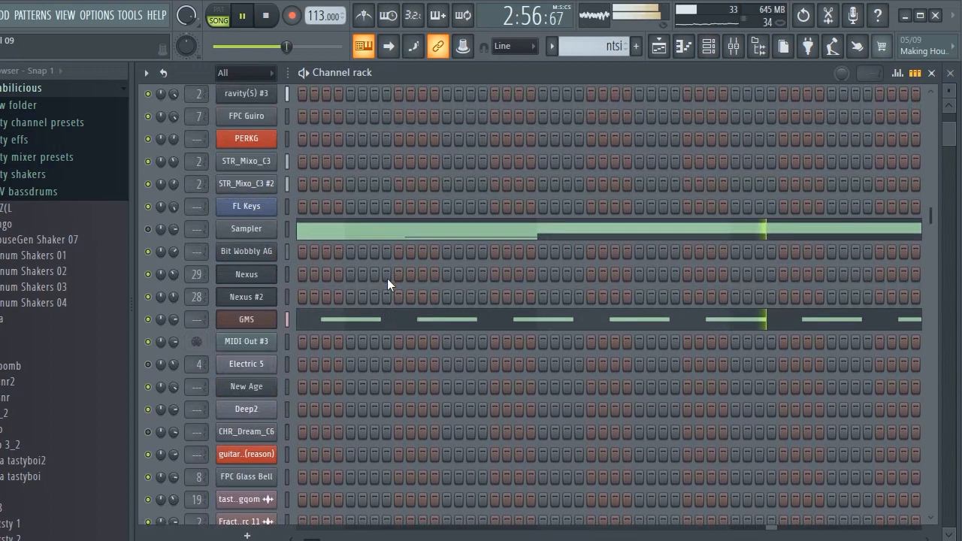
{"action": "left_click", "coordinate": [353, 320]}
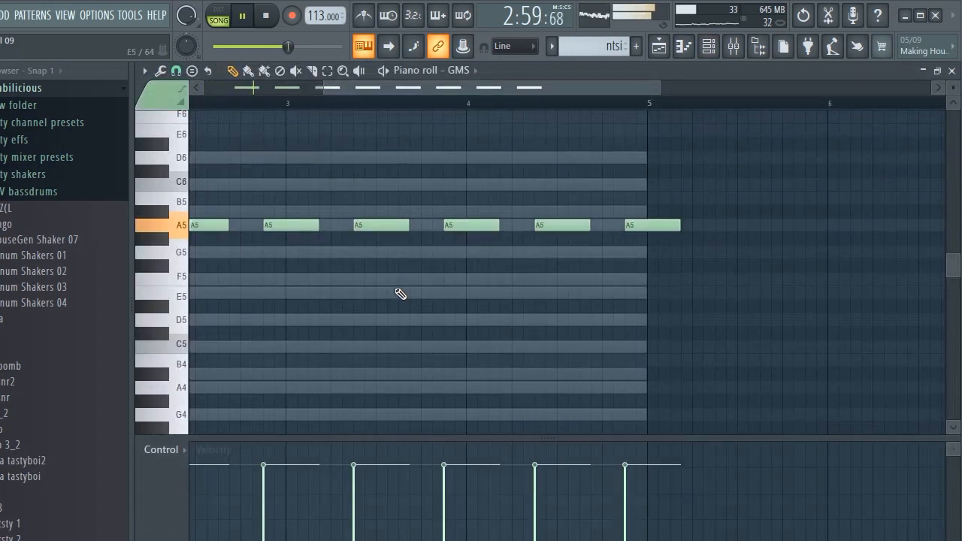
{"action": "left_click_drag", "start_coordinate": [435, 88], "coordinate": [368, 90]}
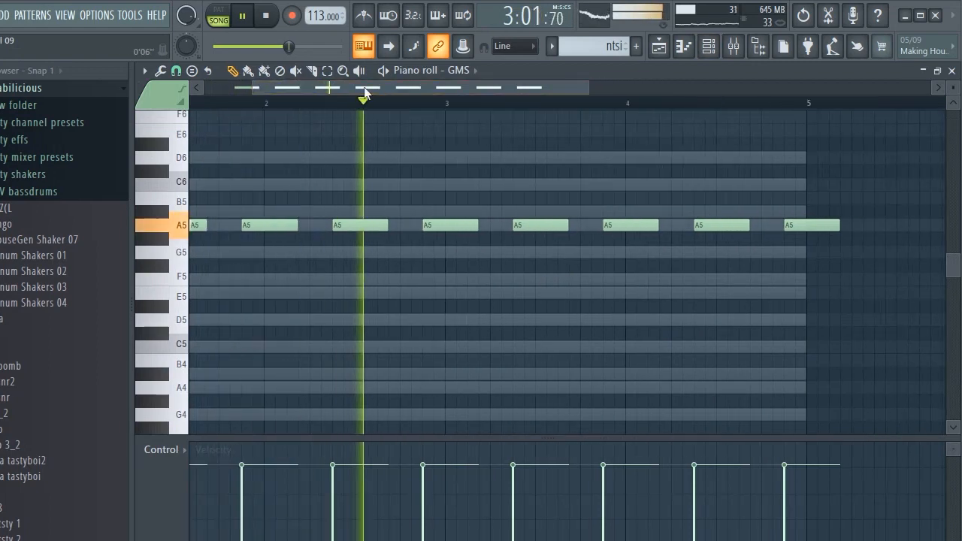
Return to the playlist and examine the Ice Crash effect and GMS LFO automation clips between bars 77 and 115
{"action": "left_click", "coordinate": [658, 45]}
{"action": "scroll", "coordinate": [638, 286], "scroll_direction": "down", "scroll_amount": 6}
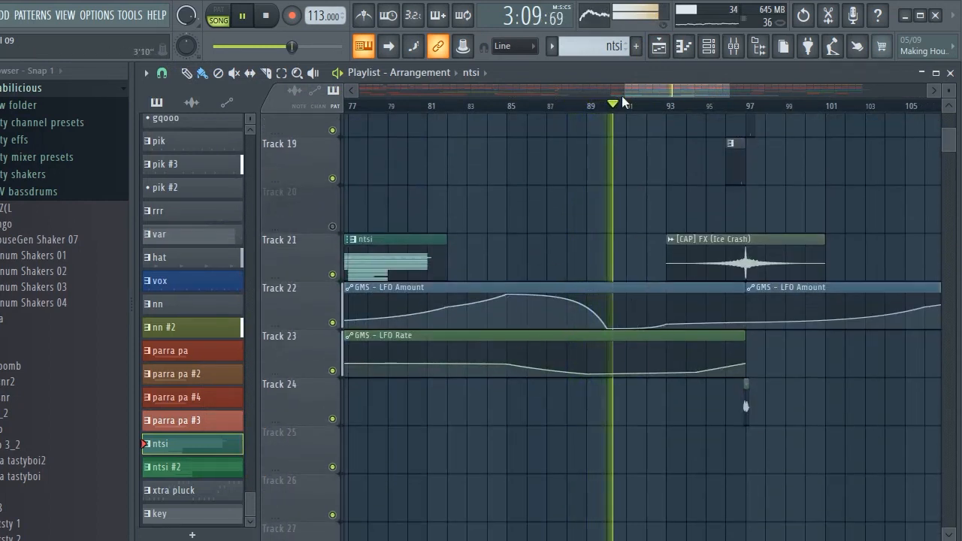
{"action": "left_click_drag", "start_coordinate": [648, 88], "coordinate": [691, 89]}
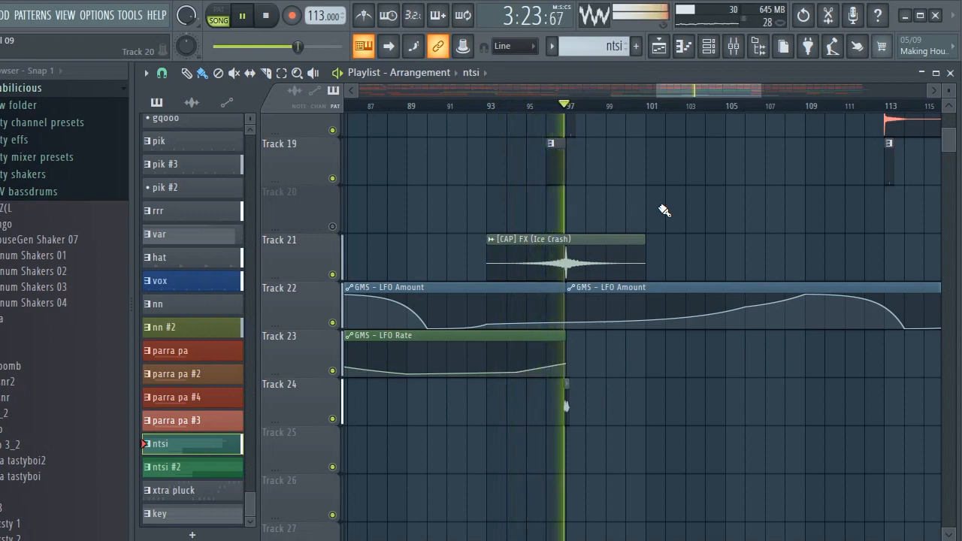
Examine the playlist clips on Tracks 1 to 23 between bars 87 and 115
{"action": "scroll", "coordinate": [664, 210], "scroll_direction": "up", "scroll_amount": 5}
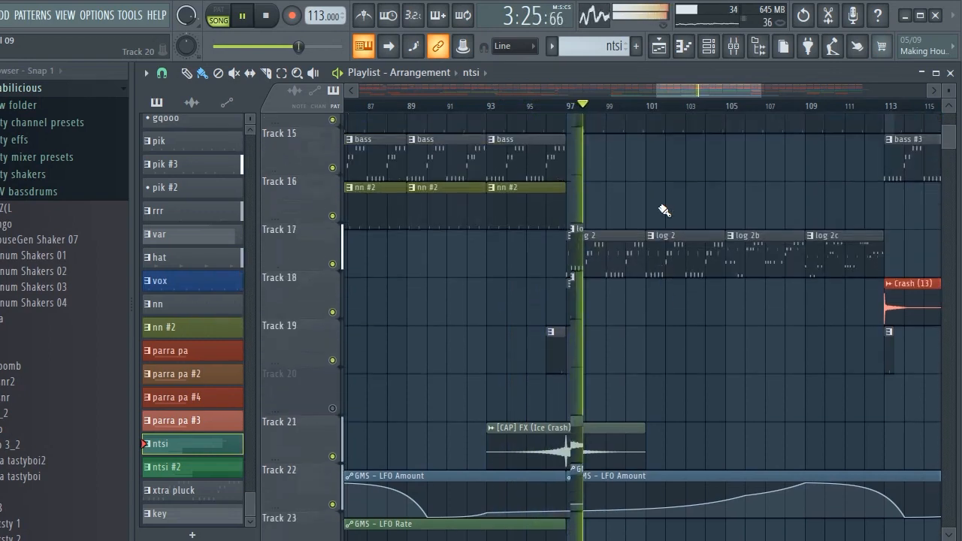
{"action": "scroll", "coordinate": [664, 210], "scroll_direction": "up", "scroll_amount": 2}
{"action": "scroll", "coordinate": [664, 210], "scroll_direction": "up", "scroll_amount": 5}
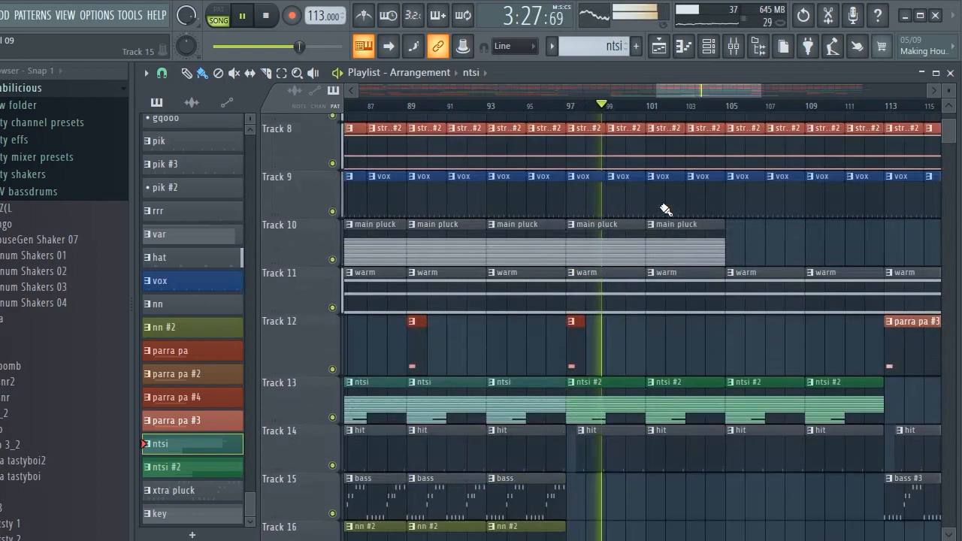
{"action": "scroll", "coordinate": [664, 210], "scroll_direction": "up", "scroll_amount": 3}
{"action": "scroll", "coordinate": [661, 204], "scroll_direction": "up", "scroll_amount": 1}
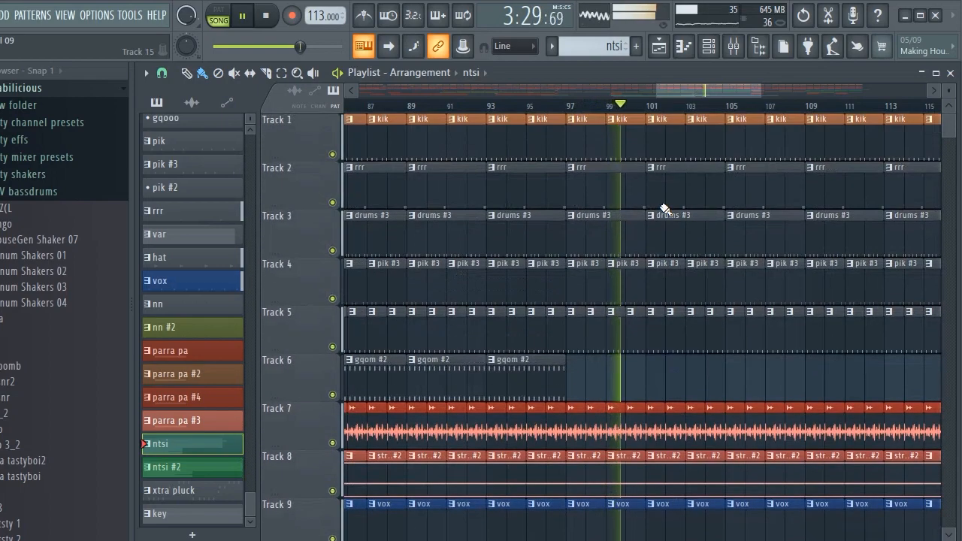
Examine the playlist section between bars 93 and 119 from the kik clips on Track 1 down to Track 24
{"action": "left_click_drag", "start_coordinate": [695, 92], "coordinate": [709, 91]}
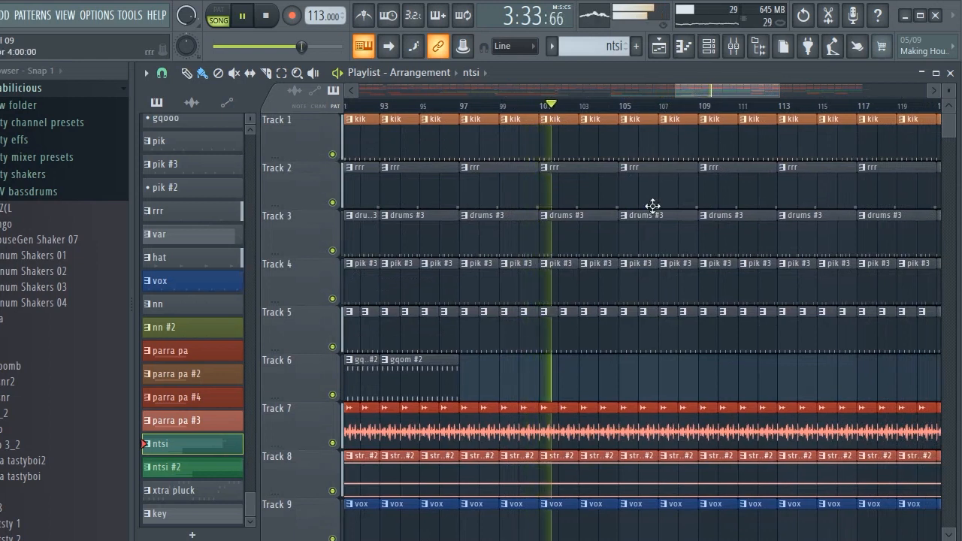
{"action": "scroll", "coordinate": [653, 205], "scroll_direction": "down", "scroll_amount": 4}
{"action": "scroll", "coordinate": [652, 205], "scroll_direction": "down", "scroll_amount": 7}
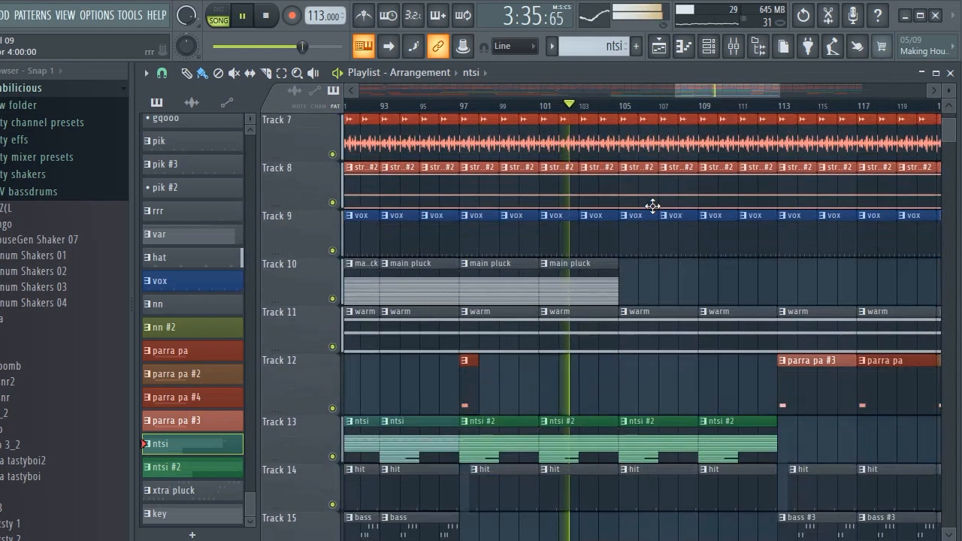
{"action": "scroll", "coordinate": [652, 205], "scroll_direction": "down", "scroll_amount": 4}
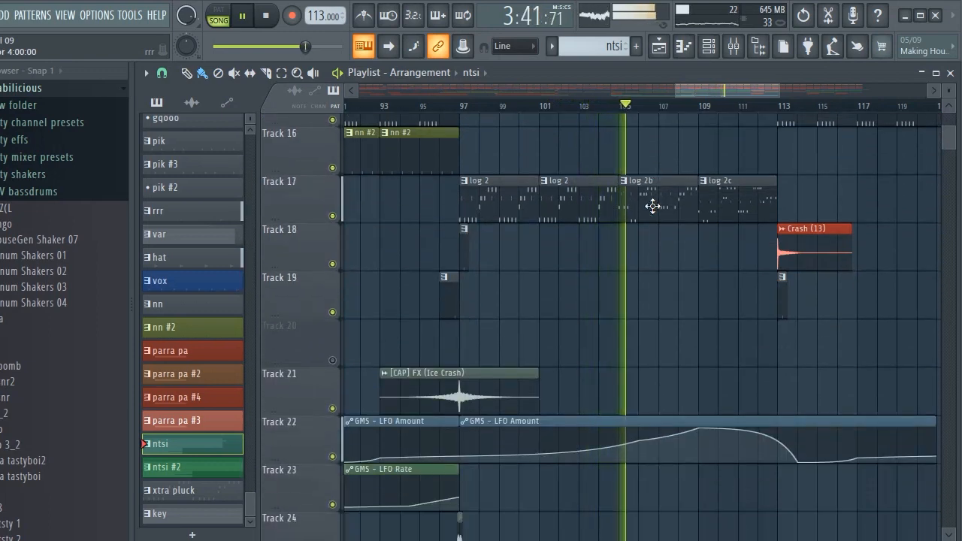
{"action": "scroll", "coordinate": [652, 205], "scroll_direction": "down", "scroll_amount": 2}
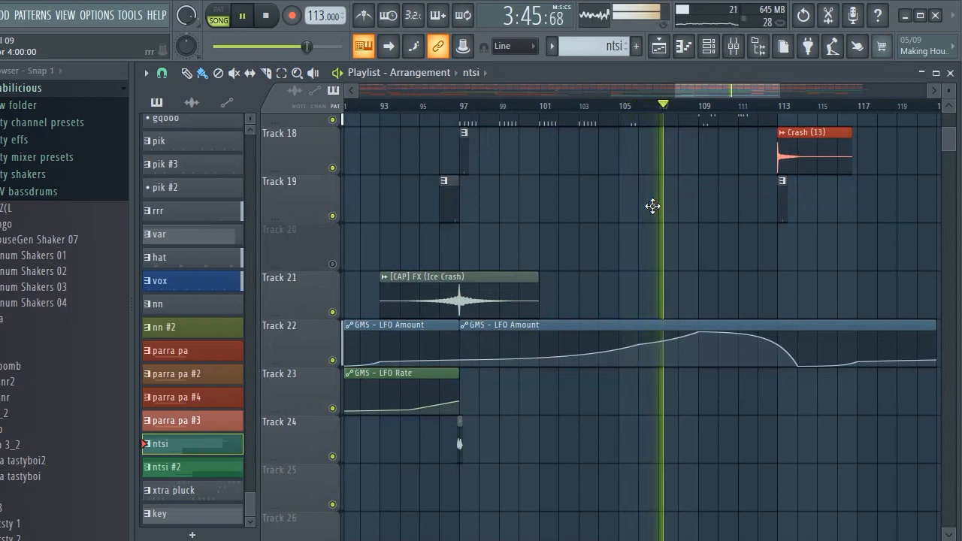
Examine the main pluck, ntsi #2, parra pa and bass #3 clips on Tracks 9 to 17 between bars 97 and 125
{"action": "scroll", "coordinate": [652, 205], "scroll_direction": "up", "scroll_amount": 3}
{"action": "scroll", "coordinate": [653, 205], "scroll_direction": "up", "scroll_amount": 6}
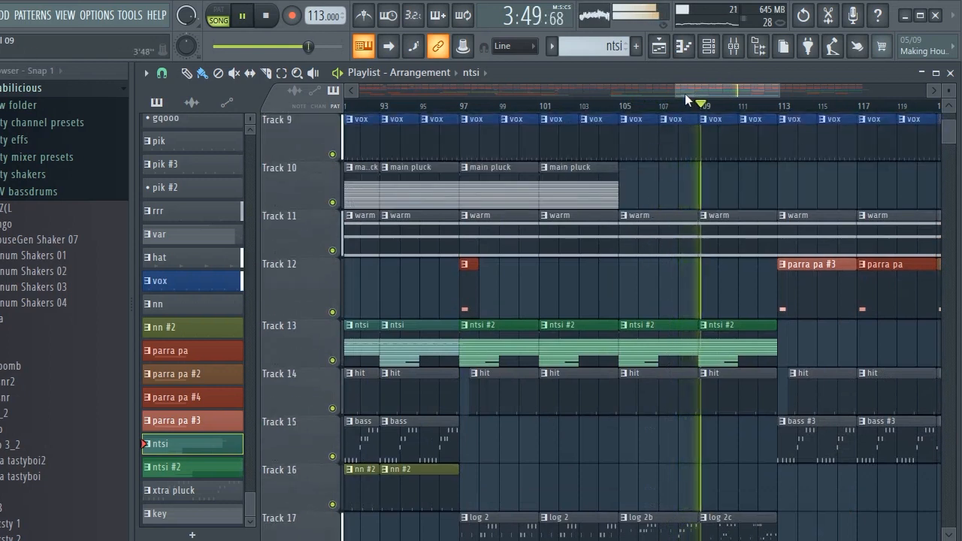
{"action": "left_click_drag", "start_coordinate": [684, 93], "coordinate": [704, 90]}
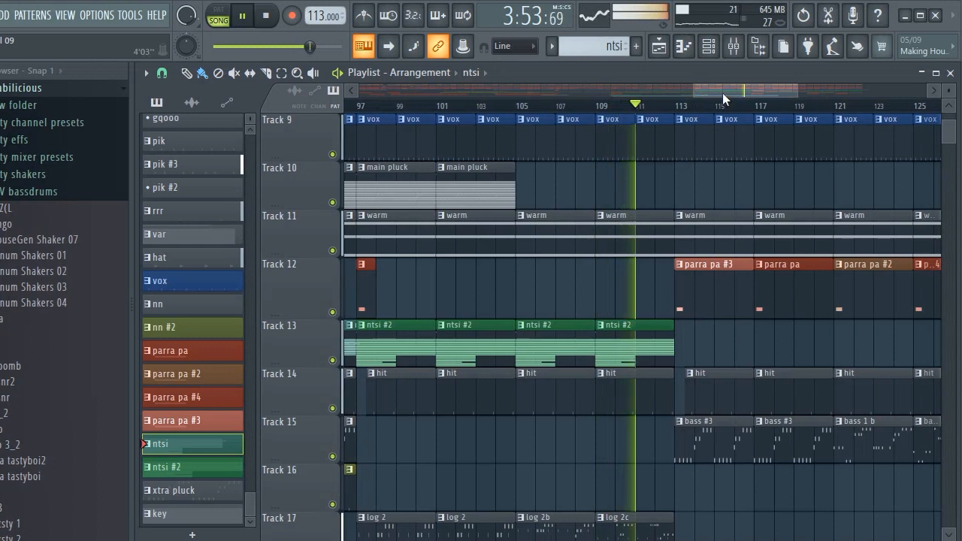
Examine bars 101 to 135, covering the Crash (13) clips on Track 18 and the parra pa patterns on Track 12
{"action": "left_click_drag", "start_coordinate": [724, 89], "coordinate": [744, 90]}
{"action": "scroll", "coordinate": [550, 217], "scroll_direction": "down", "scroll_amount": 2}
{"action": "scroll", "coordinate": [550, 218], "scroll_direction": "down", "scroll_amount": 7}
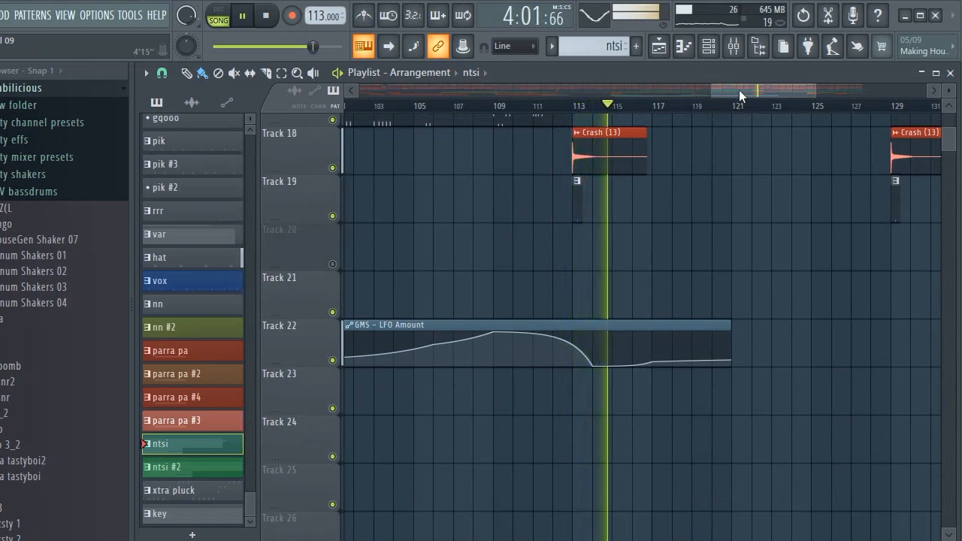
{"action": "left_click_drag", "start_coordinate": [738, 90], "coordinate": [757, 91]}
{"action": "scroll", "coordinate": [684, 211], "scroll_direction": "up", "scroll_amount": 7}
{"action": "scroll", "coordinate": [686, 214], "scroll_direction": "up", "scroll_amount": 4}
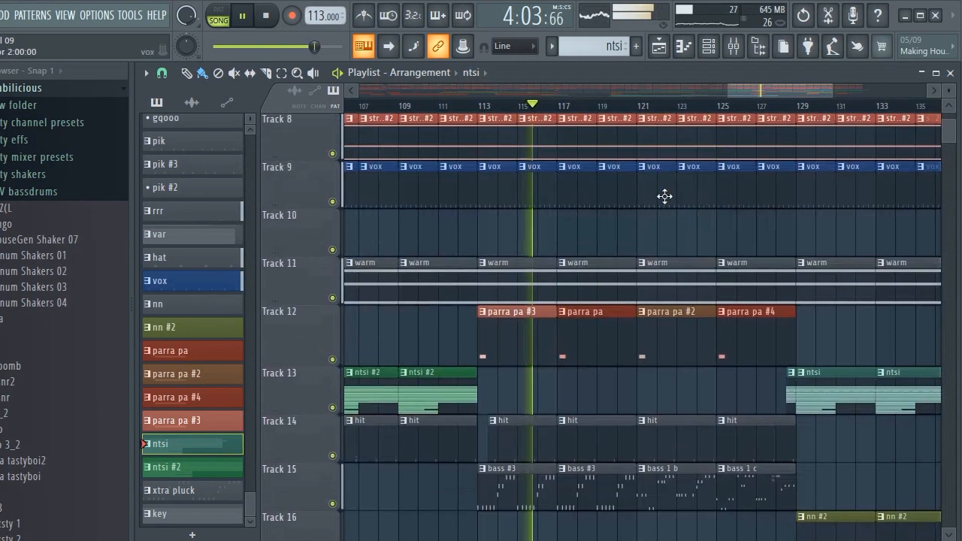
Stop playback and return the playlist to bar 1 with the uppermost tracks in view
{"action": "left_click", "coordinate": [269, 16]}
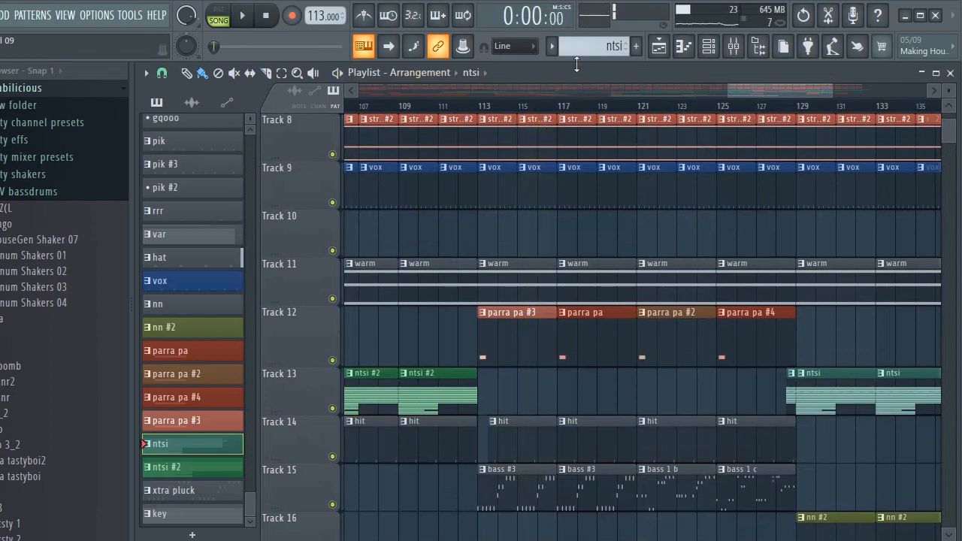
{"action": "left_click_drag", "start_coordinate": [739, 86], "coordinate": [335, 91]}
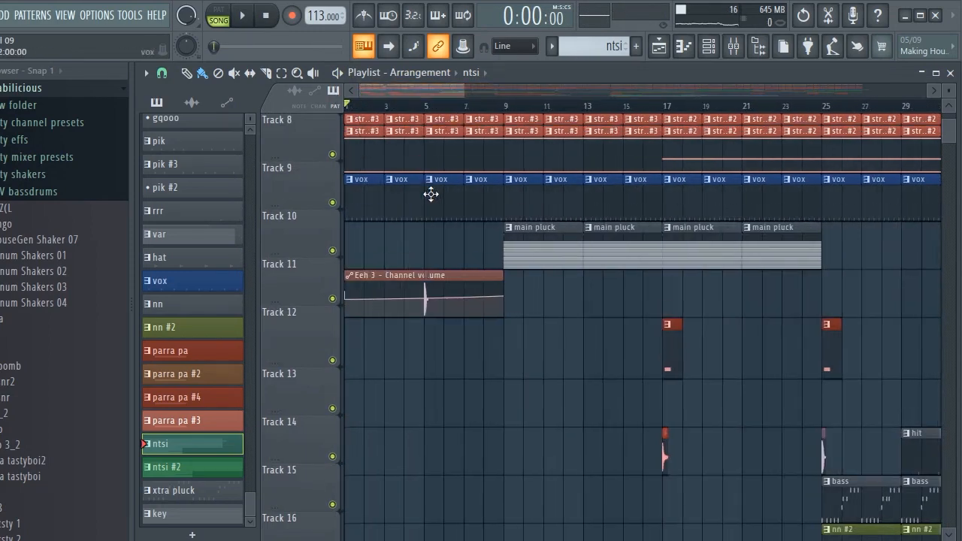
{"action": "scroll", "coordinate": [429, 193], "scroll_direction": "up", "scroll_amount": 7}
{"action": "scroll", "coordinate": [420, 91], "scroll_direction": "up", "scroll_amount": 4}
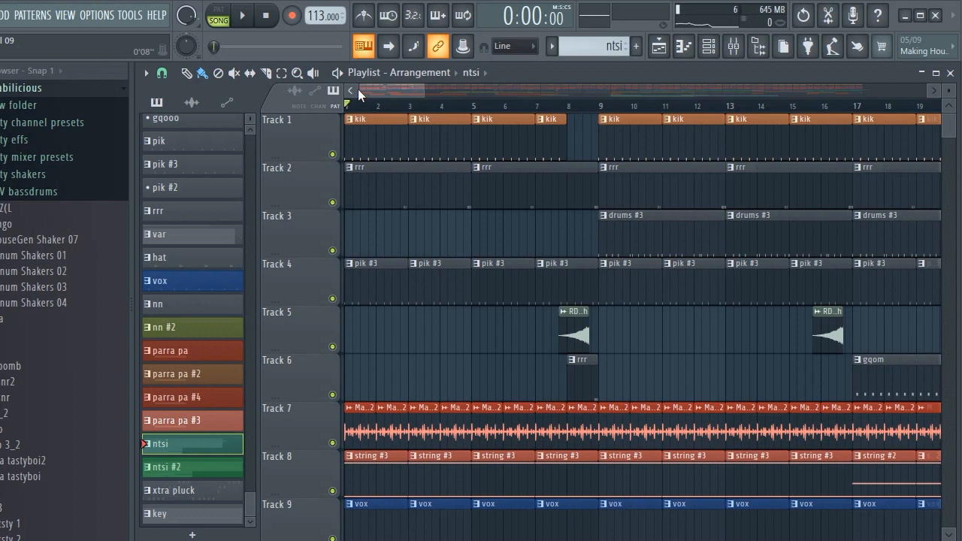
Examine the opening section from bar 1 onward, from the kik clips on Track 1 down to the Amawatchi clips on Track 20
{"action": "scroll", "coordinate": [439, 112], "scroll_direction": "down", "scroll_amount": 2}
{"action": "scroll", "coordinate": [440, 113], "scroll_direction": "down", "scroll_amount": 1}
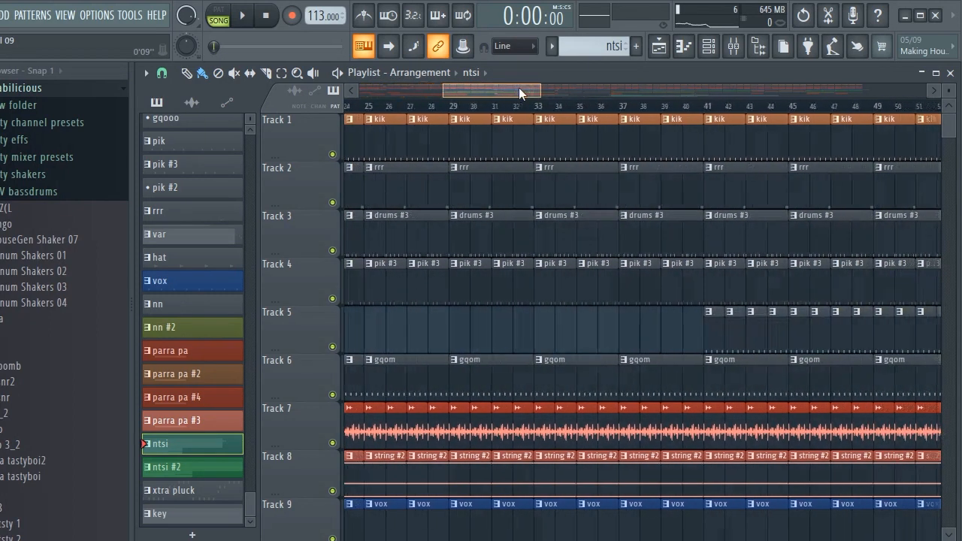
{"action": "scroll", "coordinate": [419, 158], "scroll_direction": "down", "scroll_amount": 8}
{"action": "scroll", "coordinate": [418, 160], "scroll_direction": "down", "scroll_amount": 3}
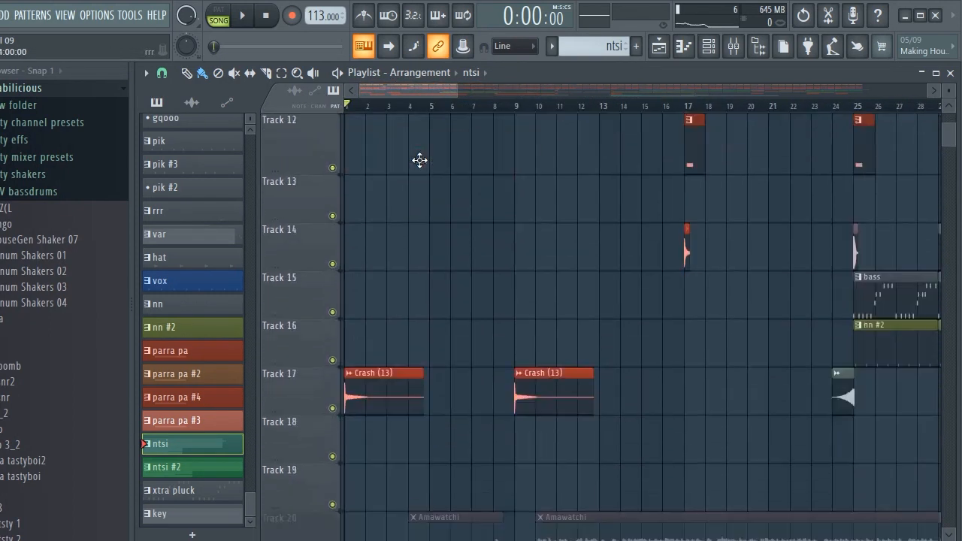
{"action": "scroll", "coordinate": [534, 286], "scroll_direction": "down", "scroll_amount": 3}
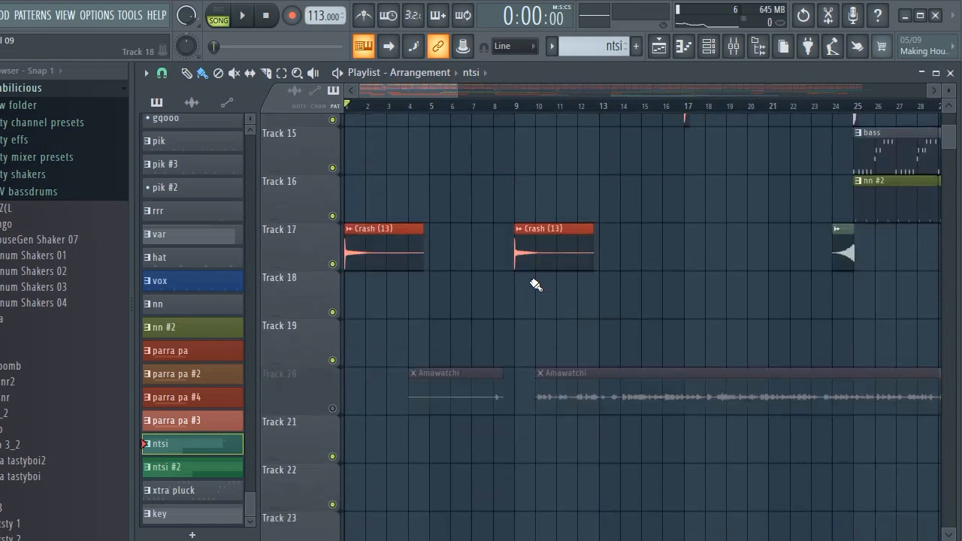
{"action": "scroll", "coordinate": [537, 283], "scroll_direction": "up", "scroll_amount": 14}
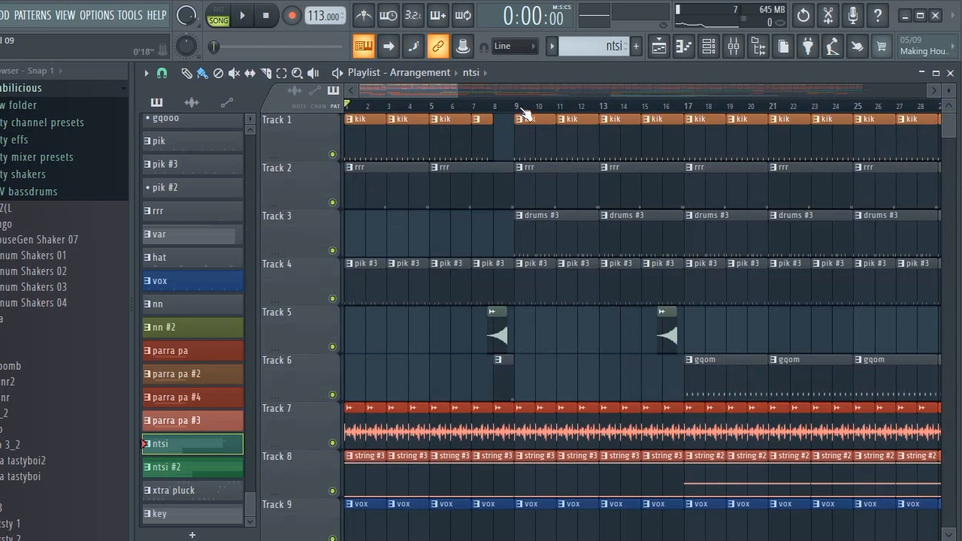
{"action": "scroll", "coordinate": [523, 109], "scroll_direction": "up", "scroll_amount": 1}
{"action": "left_click_drag", "start_coordinate": [425, 90], "coordinate": [377, 88]}
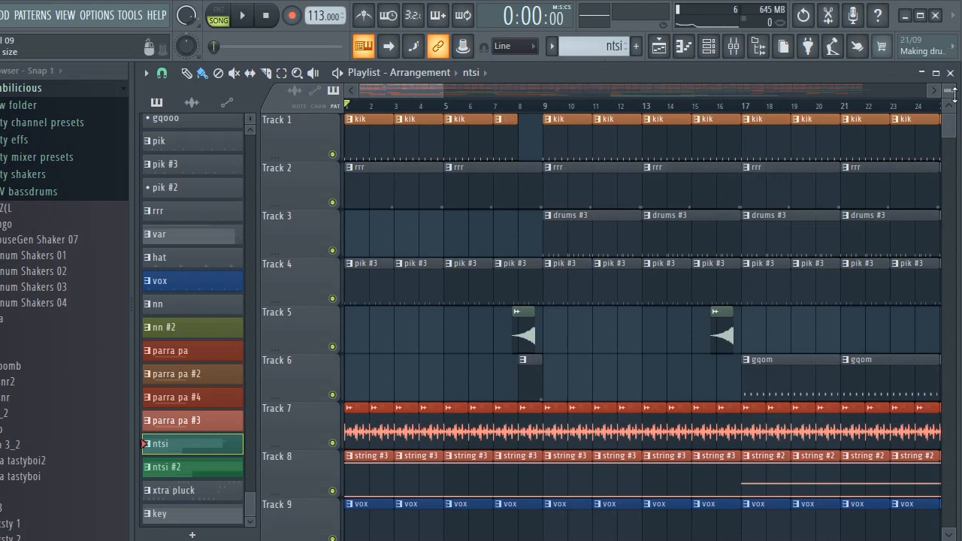
Reduce the height of the playlist tracks and pick the kik pattern from its first clip on Track 1
{"action": "left_click_drag", "start_coordinate": [949, 91], "coordinate": [949, 99]}
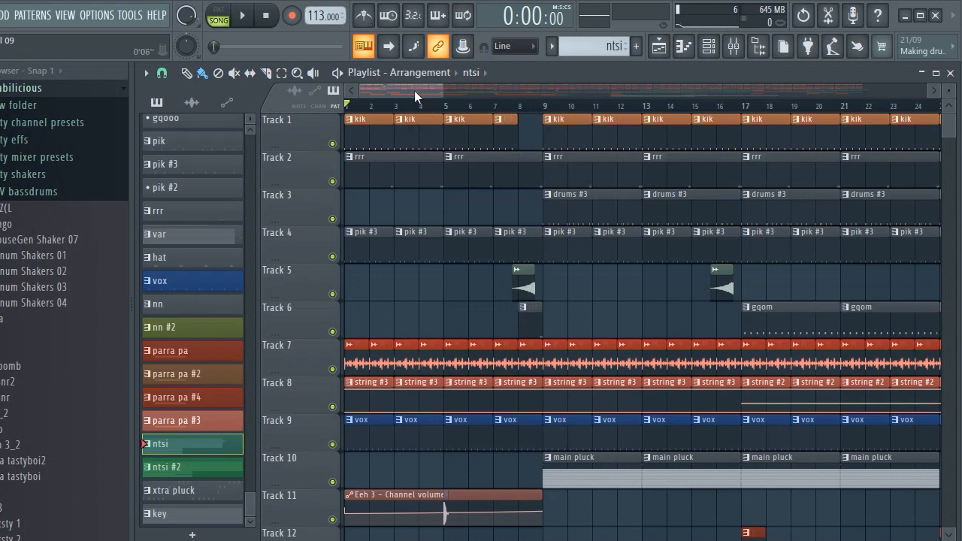
{"action": "left_click_drag", "start_coordinate": [414, 89], "coordinate": [398, 114]}
{"action": "scroll", "coordinate": [414, 150], "scroll_direction": "down", "scroll_amount": 15}
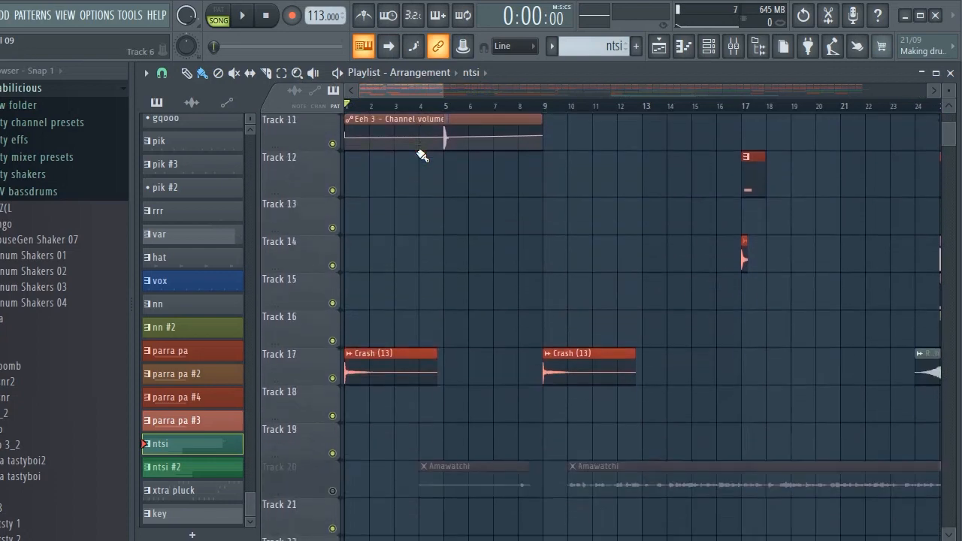
{"action": "scroll", "coordinate": [426, 205], "scroll_direction": "up", "scroll_amount": 15}
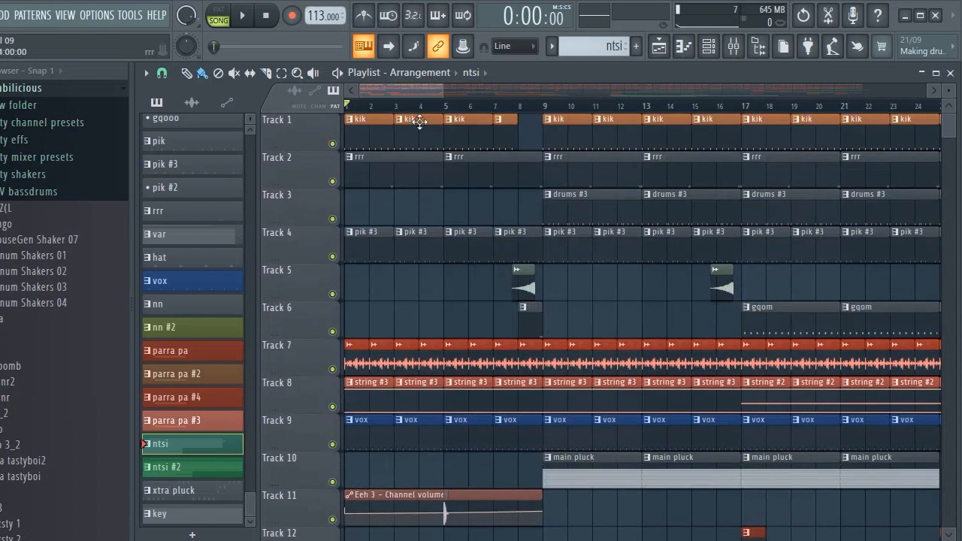
{"action": "scroll", "coordinate": [406, 105], "scroll_direction": "up", "scroll_amount": 4}
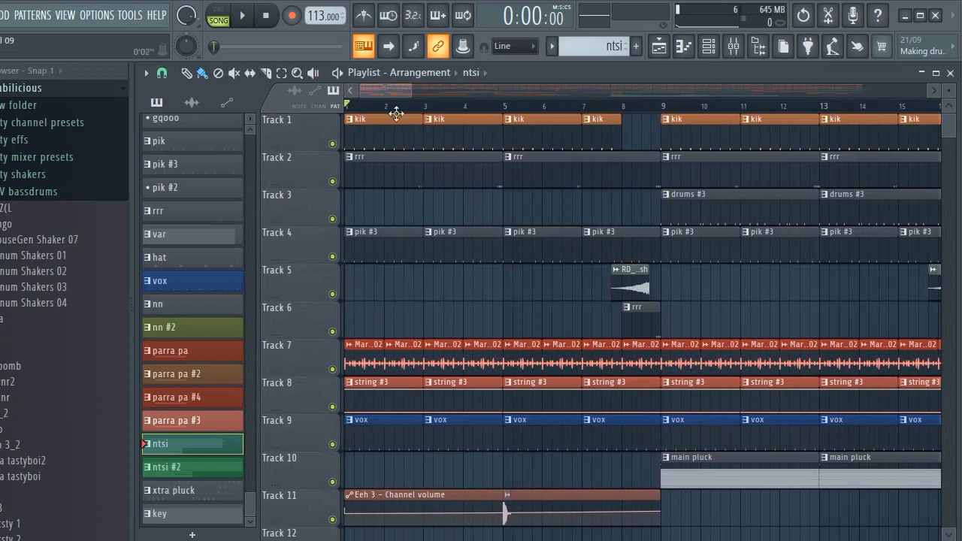
{"action": "left_click", "coordinate": [357, 143]}
Unmute Track 20 and mute its individual Amawatchi clips instead, including the one starting near bar 40
{"action": "scroll", "coordinate": [373, 242], "scroll_direction": "down", "scroll_amount": 11}
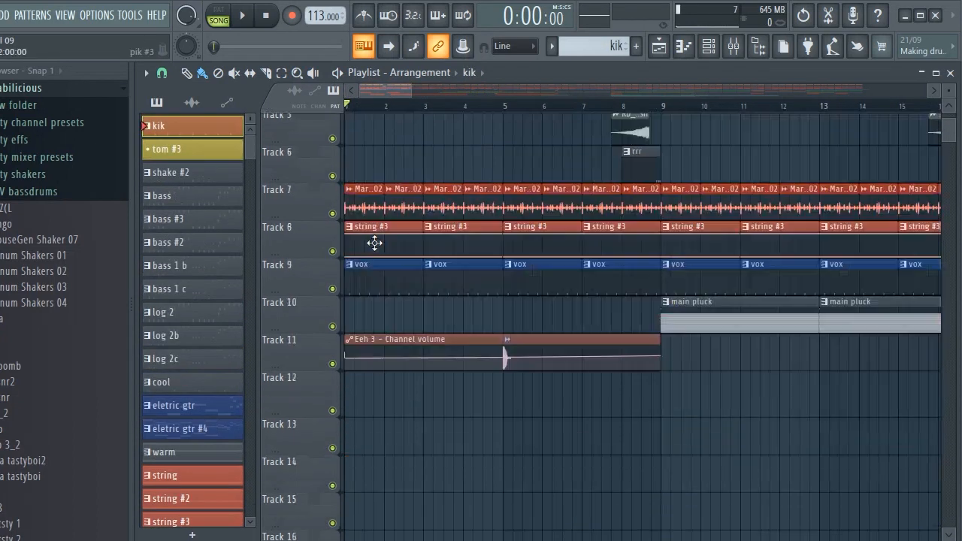
{"action": "scroll", "coordinate": [381, 246], "scroll_direction": "down", "scroll_amount": 5}
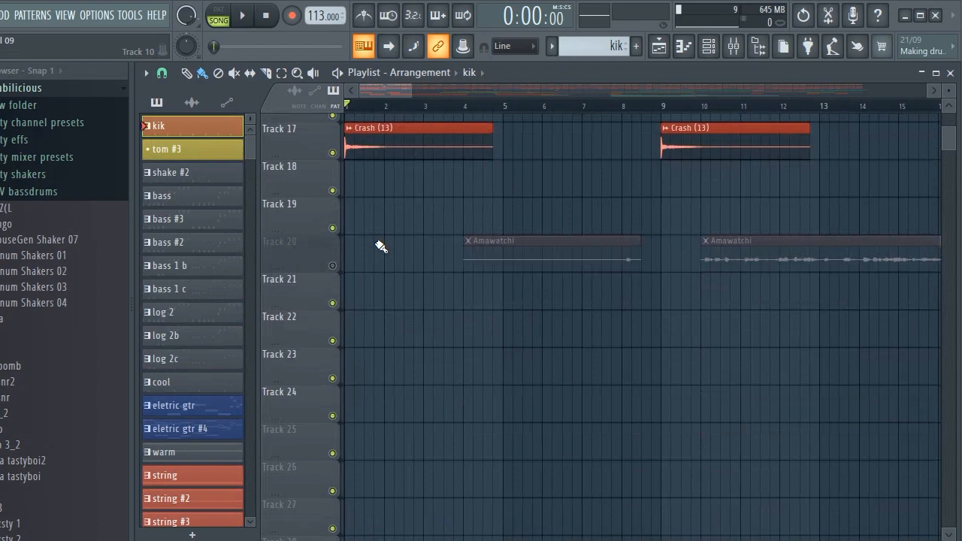
{"action": "left_click", "coordinate": [333, 265]}
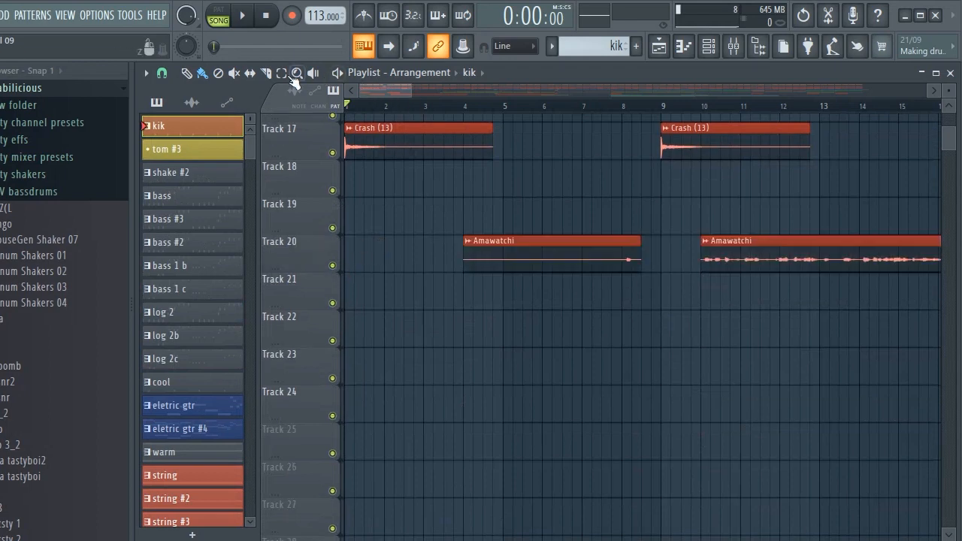
{"action": "left_click", "coordinate": [234, 74]}
{"action": "left_click", "coordinate": [549, 248]}
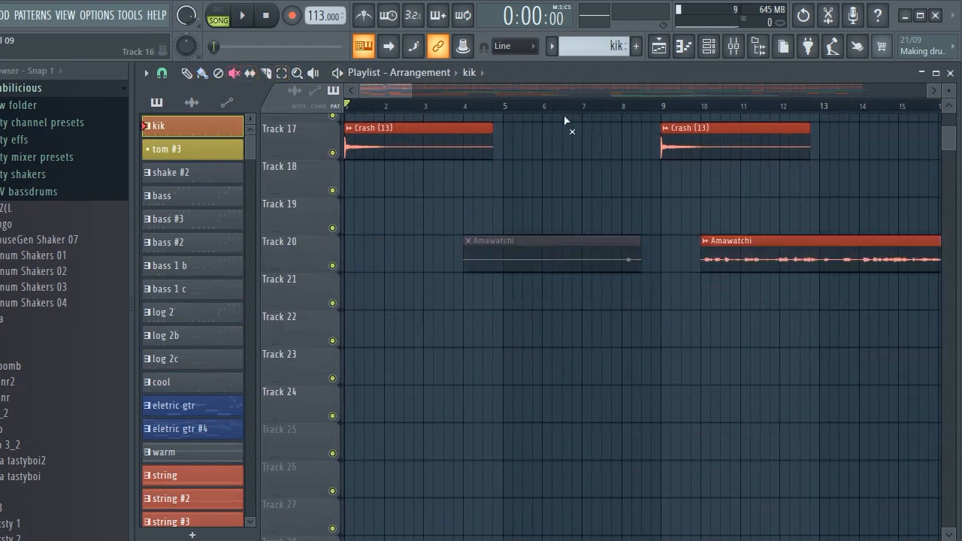
{"action": "scroll", "coordinate": [571, 118], "scroll_direction": "down", "scroll_amount": 2}
{"action": "left_click", "coordinate": [676, 254]}
{"action": "scroll", "coordinate": [708, 112], "scroll_direction": "down", "scroll_amount": 3}
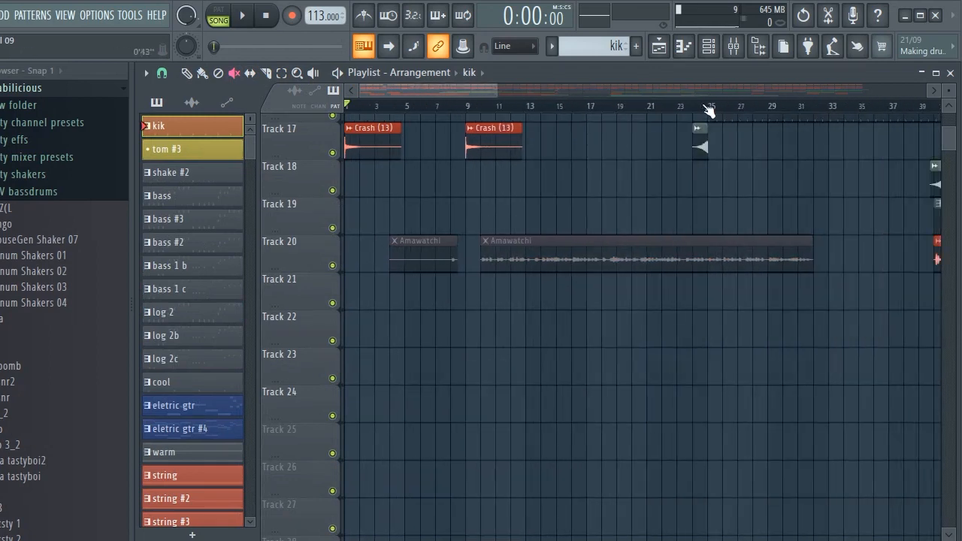
{"action": "left_click_drag", "start_coordinate": [447, 88], "coordinate": [247, 98]}
{"action": "left_click", "coordinate": [584, 252]}
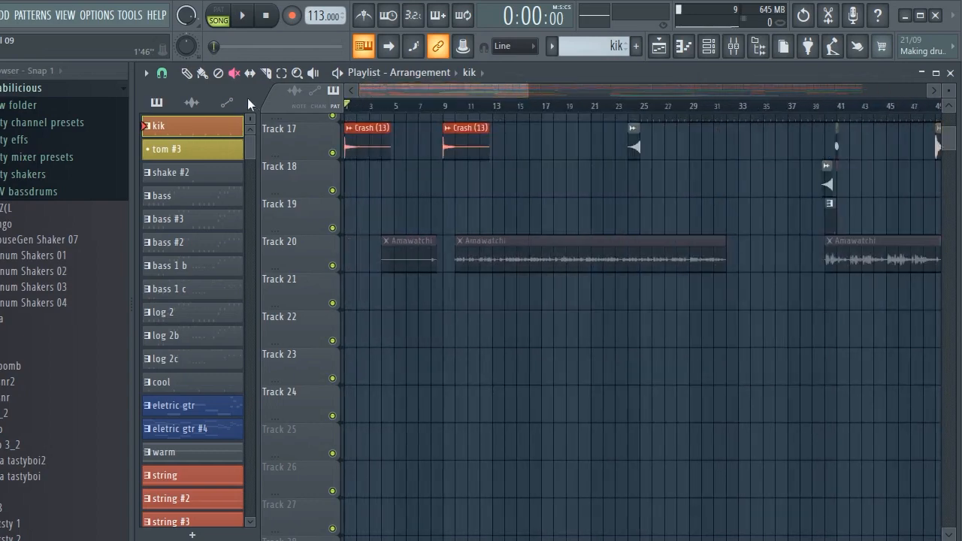
Return the playlist to its start, show the kik pattern's steps in the channel rack and play the pattern
{"action": "scroll", "coordinate": [379, 244], "scroll_direction": "up", "scroll_amount": 6}
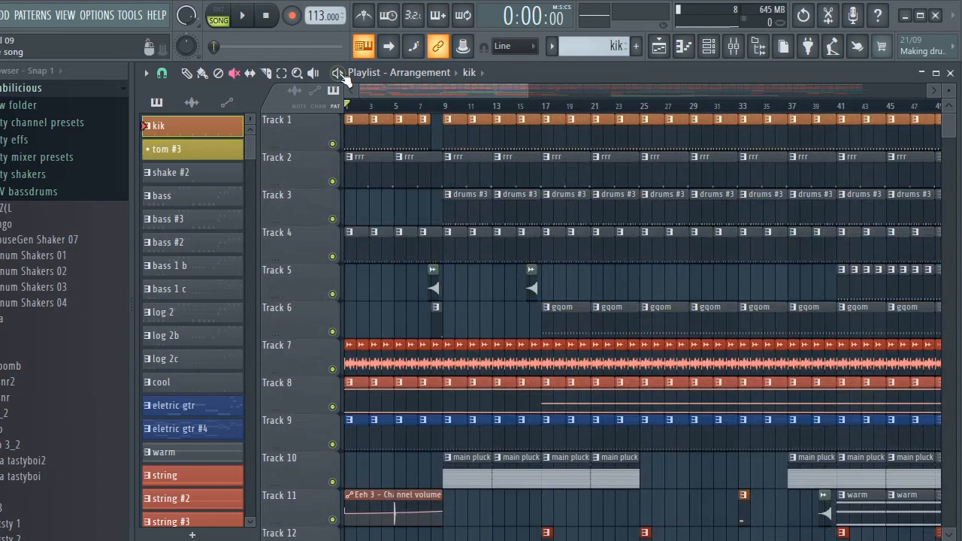
{"action": "scroll", "coordinate": [376, 114], "scroll_direction": "up", "scroll_amount": 4}
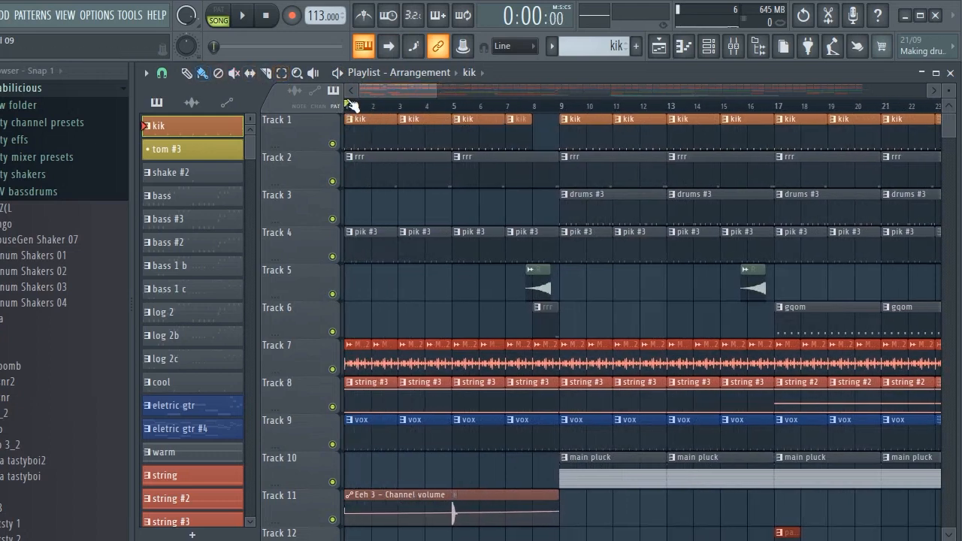
{"action": "left_click_drag", "start_coordinate": [436, 92], "coordinate": [414, 92]}
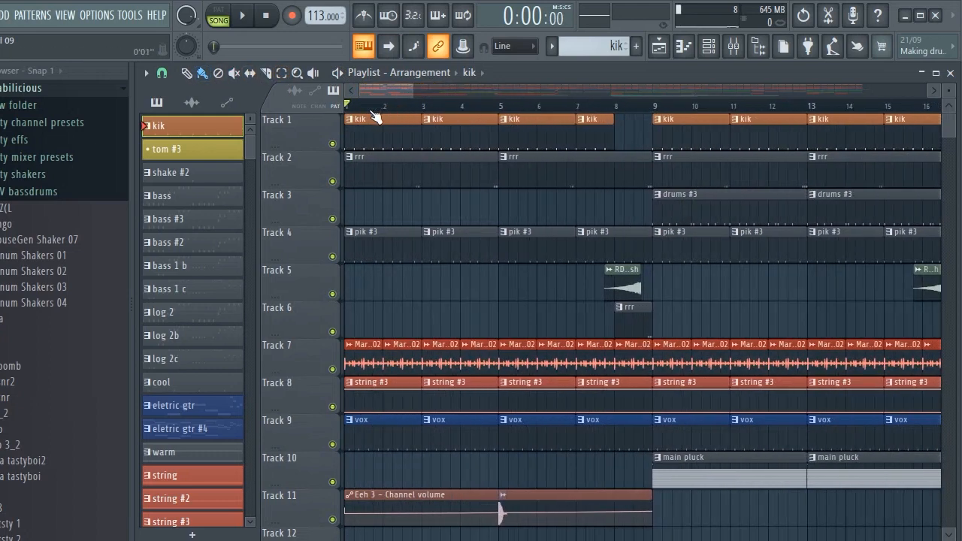
{"action": "left_click", "coordinate": [708, 46]}
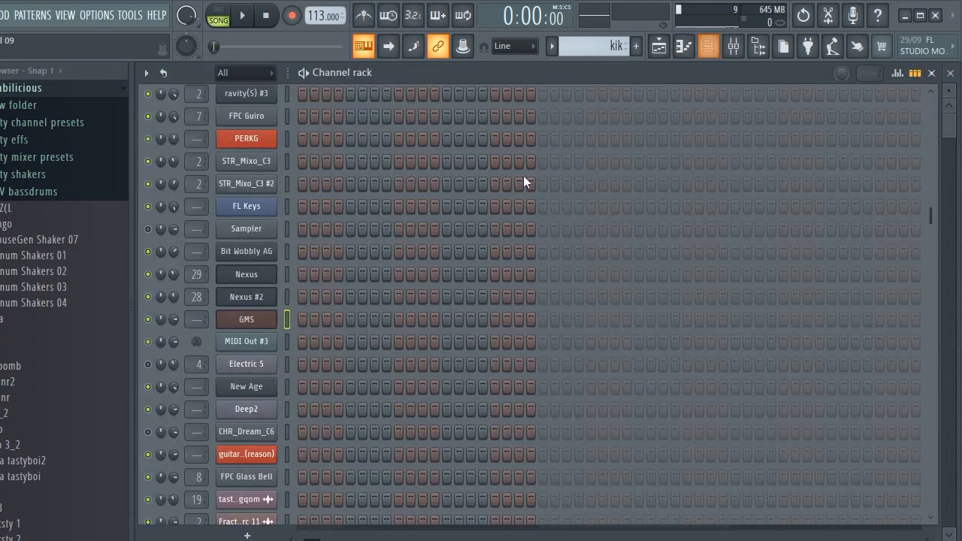
{"action": "scroll", "coordinate": [450, 177], "scroll_direction": "up", "scroll_amount": 4}
{"action": "scroll", "coordinate": [451, 178], "scroll_direction": "up", "scroll_amount": 2}
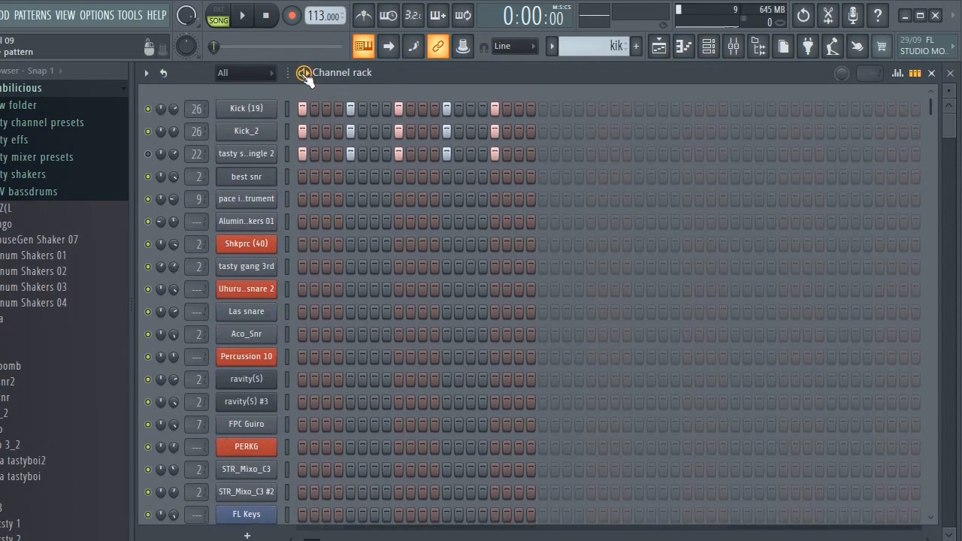
{"action": "left_click", "coordinate": [303, 72]}
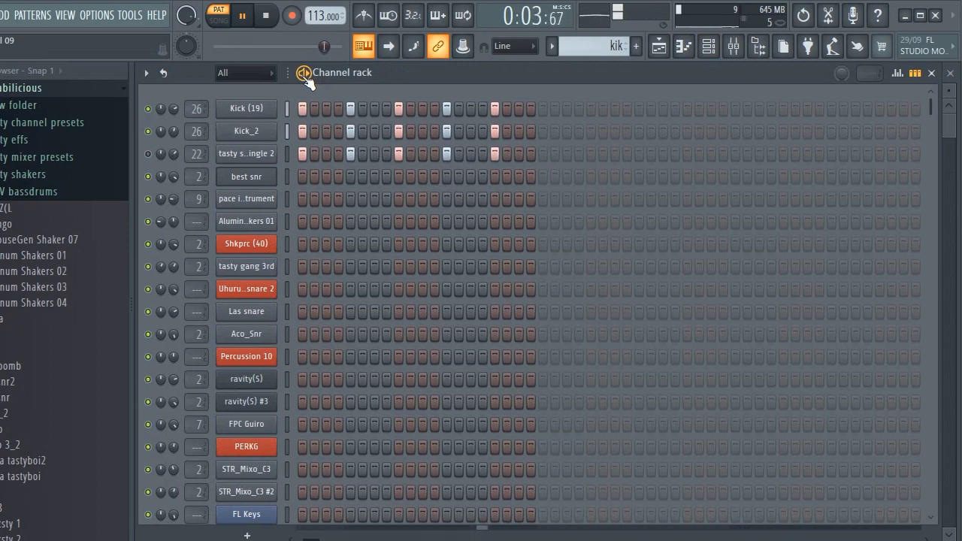
Audition Kick (19) and Kick_2 separately by muting the other channel in turn, then unmute both
{"action": "left_click", "coordinate": [148, 130]}
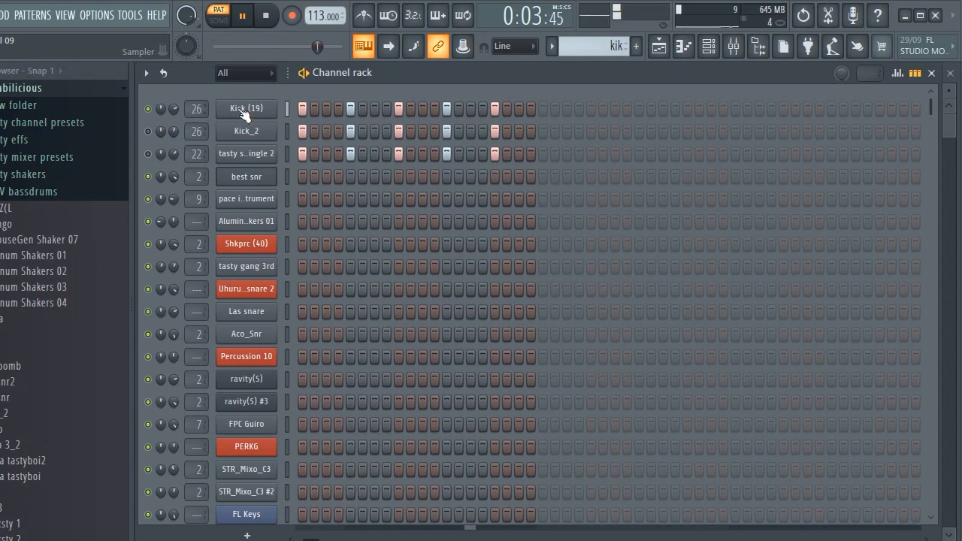
{"action": "left_click", "coordinate": [148, 109]}
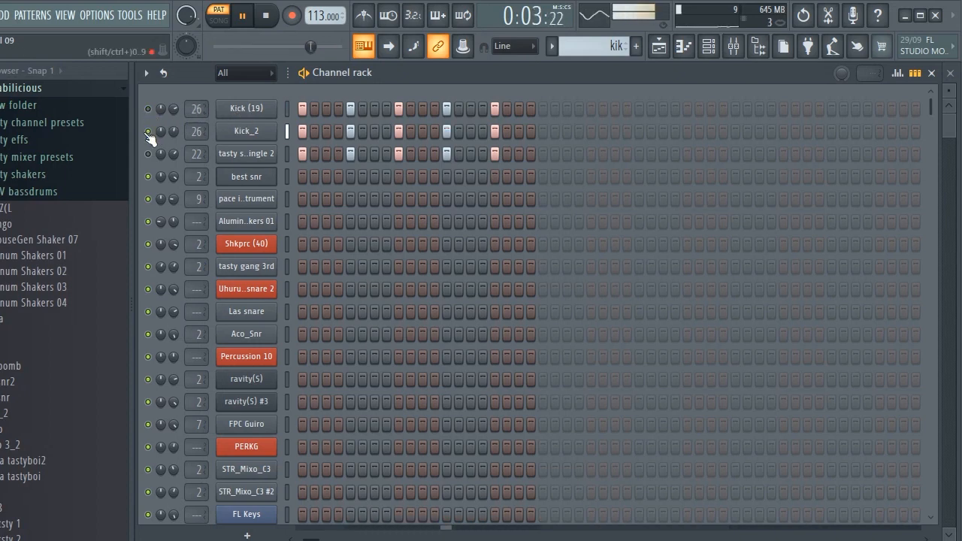
{"action": "left_click", "coordinate": [149, 131]}
{"action": "left_click", "coordinate": [148, 109]}
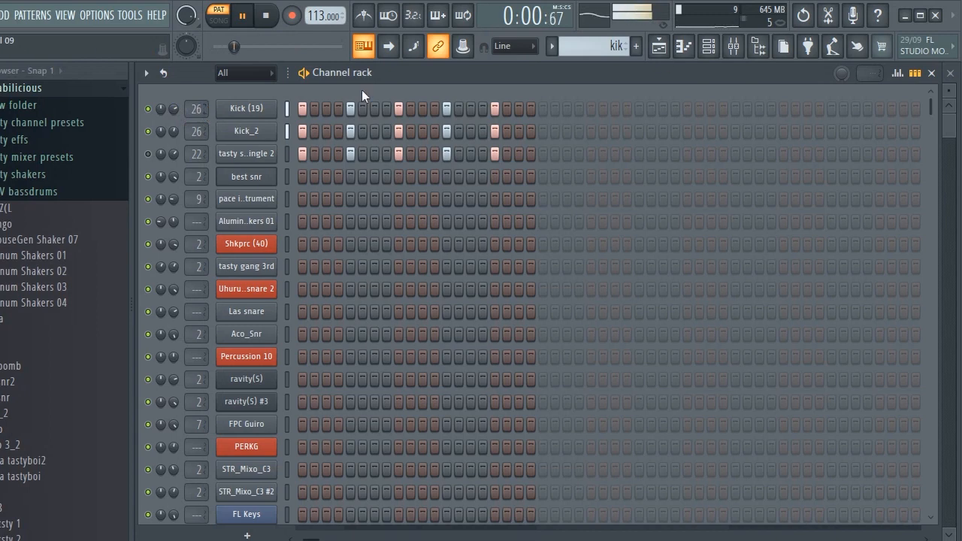
Open the mixer and select insert 26, the Kick (19) track
{"action": "left_click", "coordinate": [732, 45]}
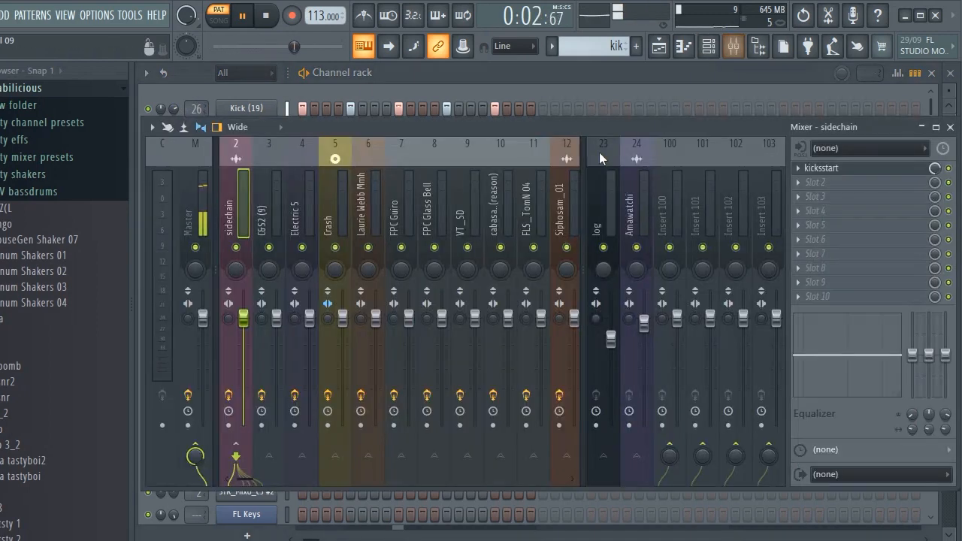
{"action": "left_click", "coordinate": [626, 190]}
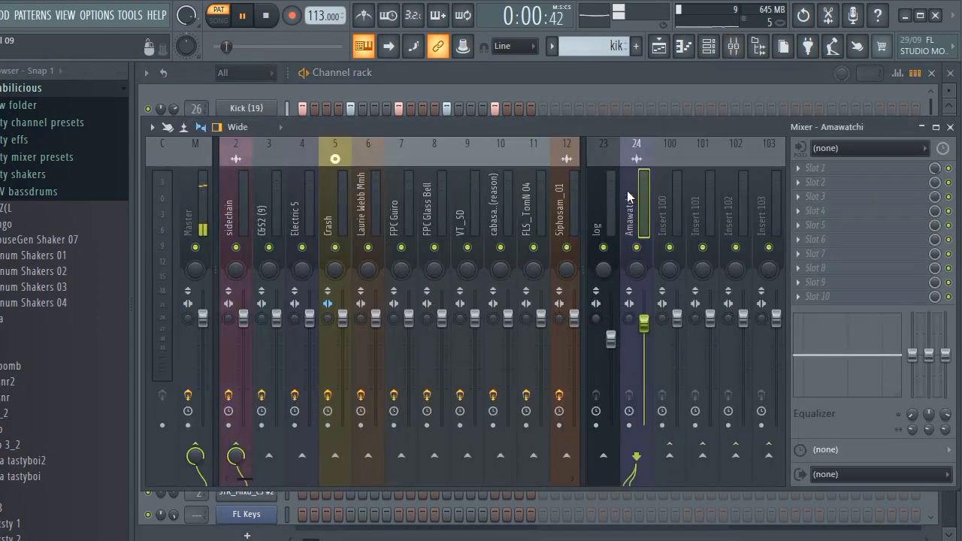
{"action": "key", "text": "Right"}
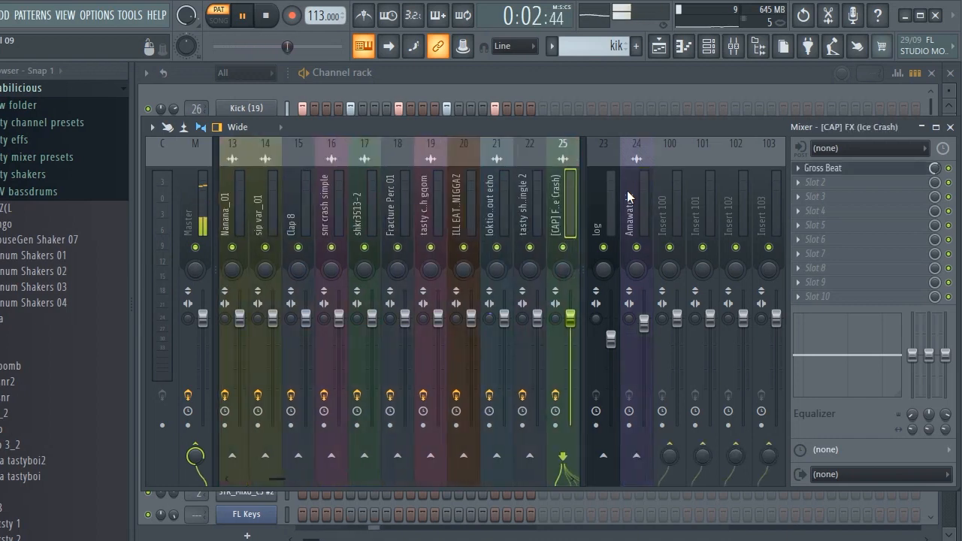
{"action": "key", "text": "Right"}
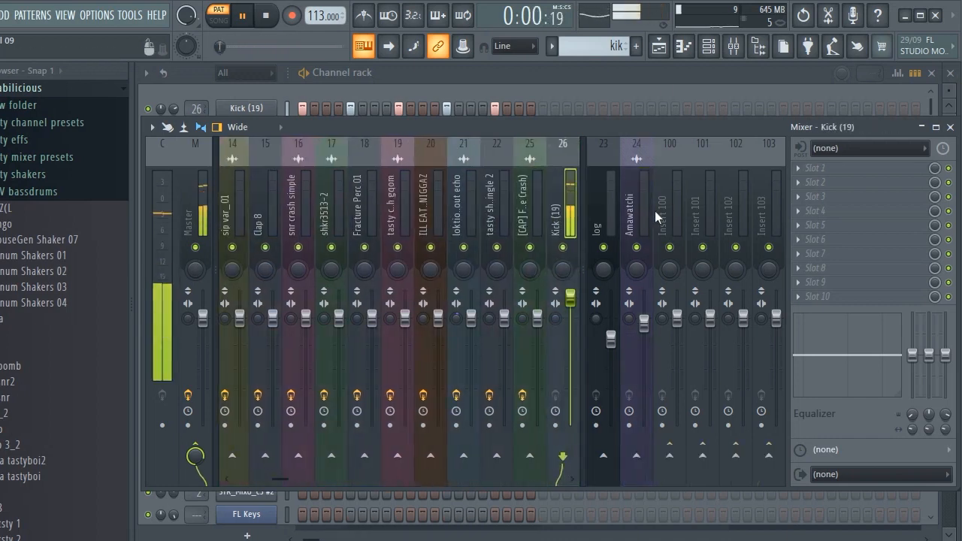
Load Fruity Limiter into the first effect slot of the Kick (19) insert and switch it to COMP mode
{"action": "left_click", "coordinate": [794, 168]}
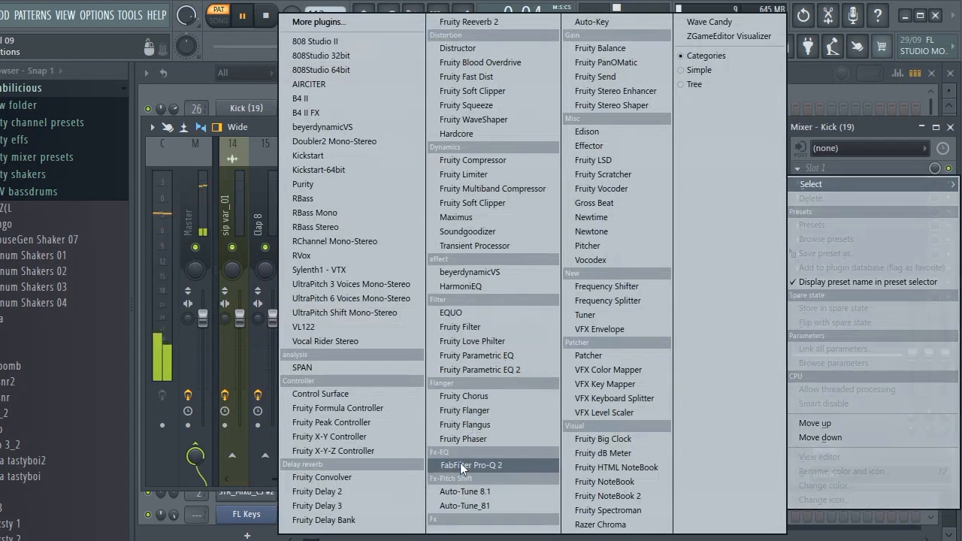
{"action": "left_click", "coordinate": [503, 175]}
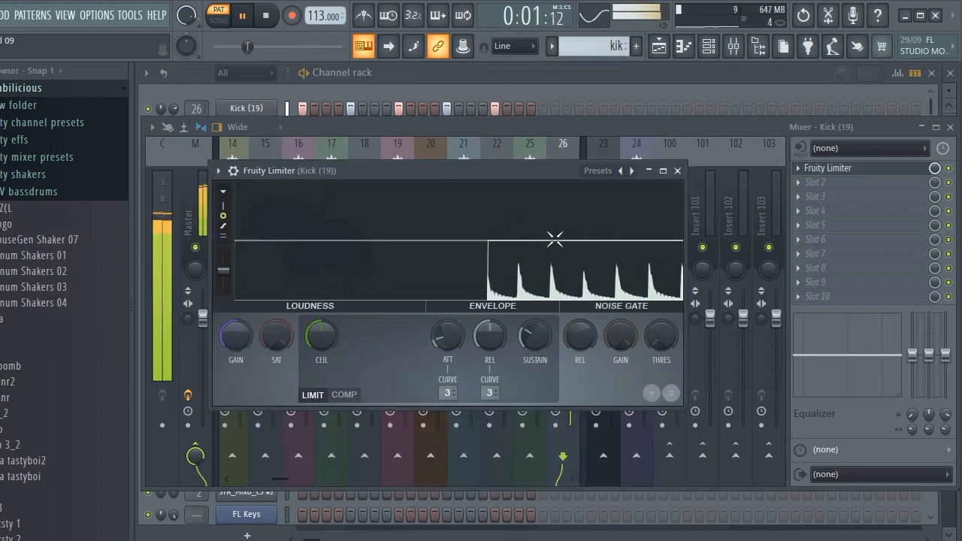
{"action": "left_click", "coordinate": [353, 400]}
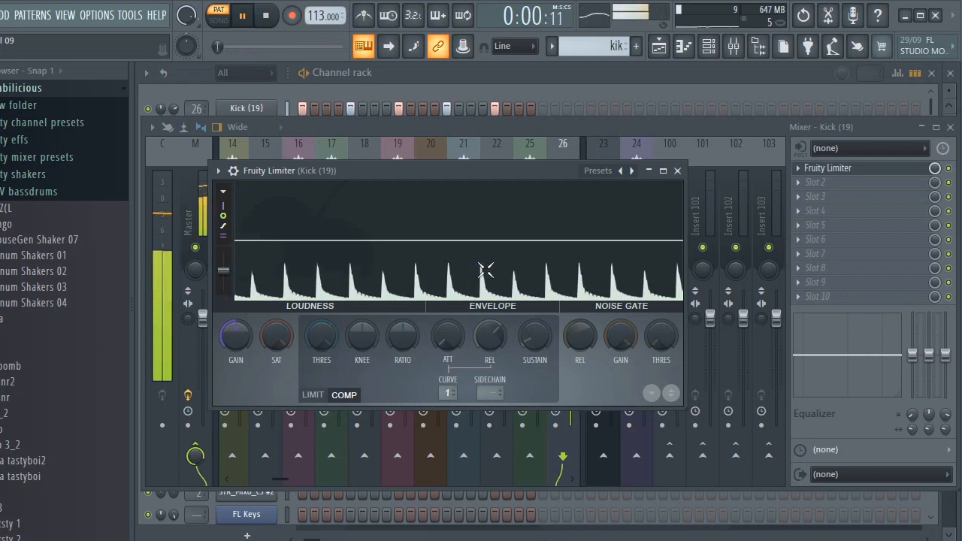
Go back to the channel rack and playlist, then reopen the Fruity Limiter on the Kick (19) insert
{"action": "left_click", "coordinate": [594, 71]}
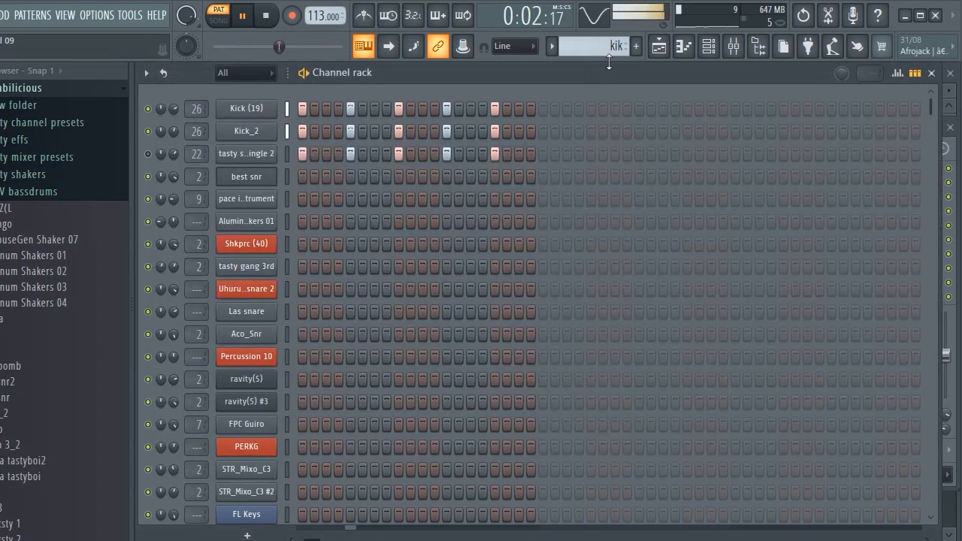
{"action": "left_click", "coordinate": [658, 46]}
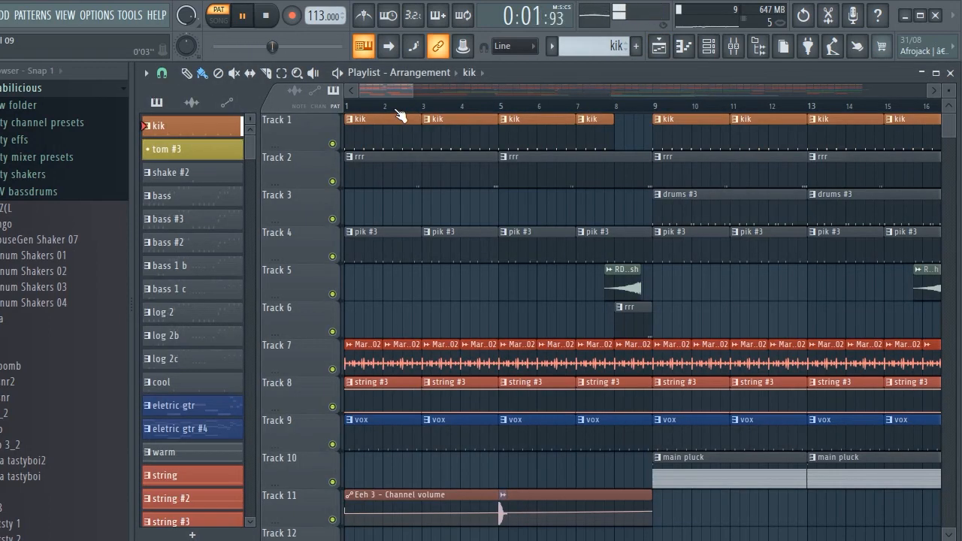
{"action": "left_click", "coordinate": [708, 45]}
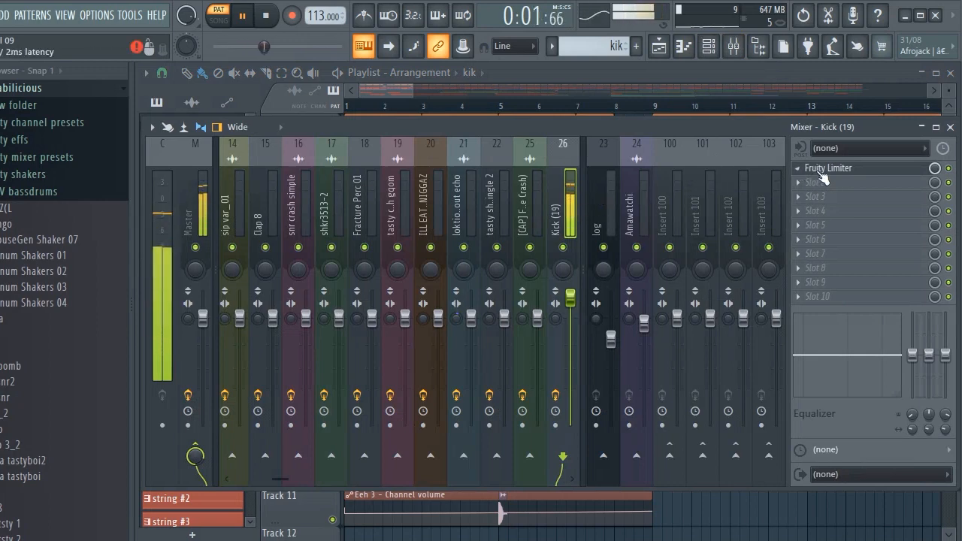
{"action": "left_click", "coordinate": [864, 171]}
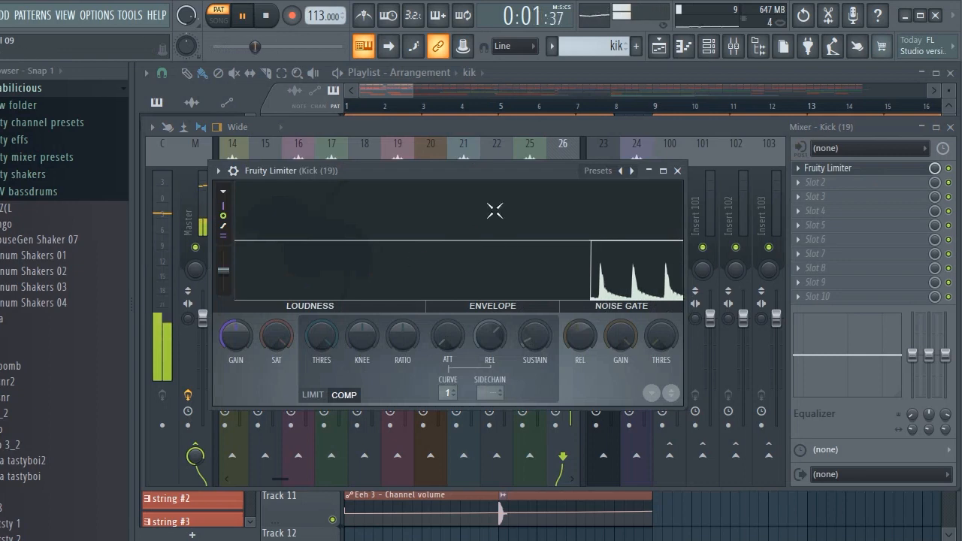
Move all playlist clips eight bars later so that the arrangement starts at bar 9
{"action": "left_click", "coordinate": [529, 76]}
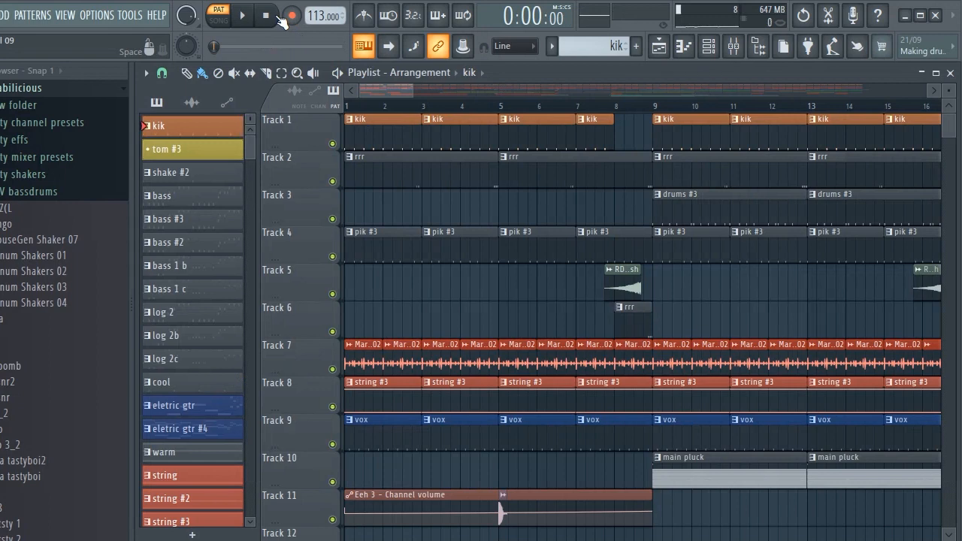
{"action": "key", "text": "ctrl+a"}
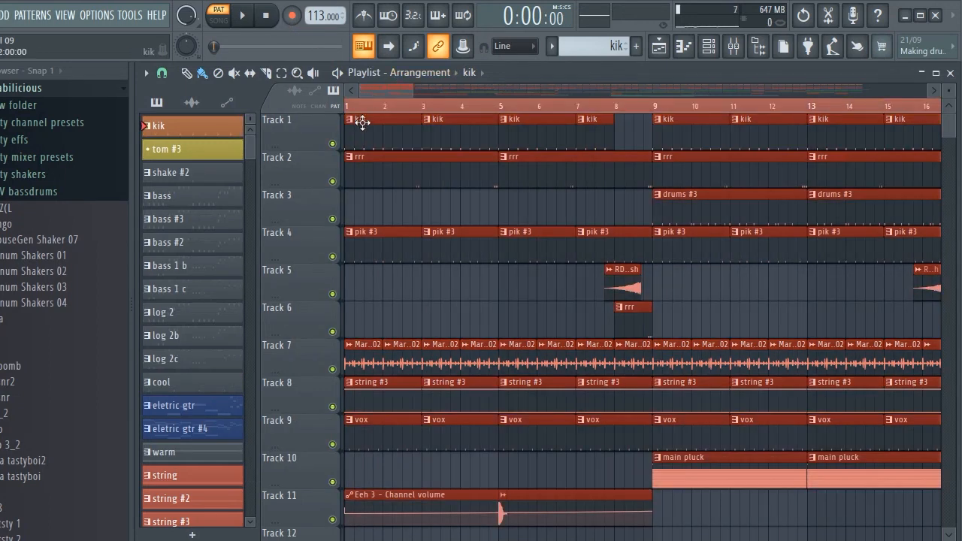
{"action": "left_click_drag", "start_coordinate": [364, 126], "coordinate": [675, 113]}
{"action": "left_click", "coordinate": [675, 113]}
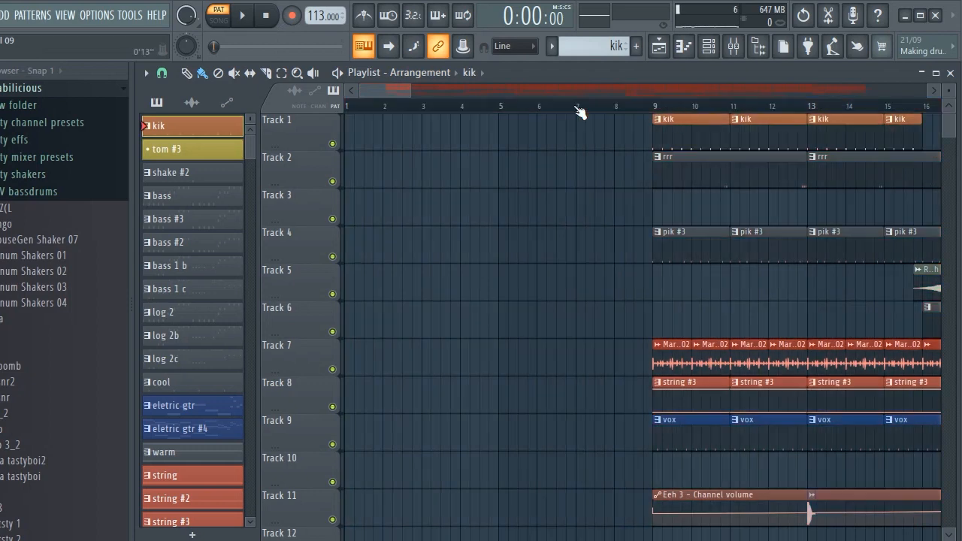
Set the playlist snap to Bar and fill bars 1 to 8 of Track 1 with the kik pattern
{"action": "left_click", "coordinate": [162, 73]}
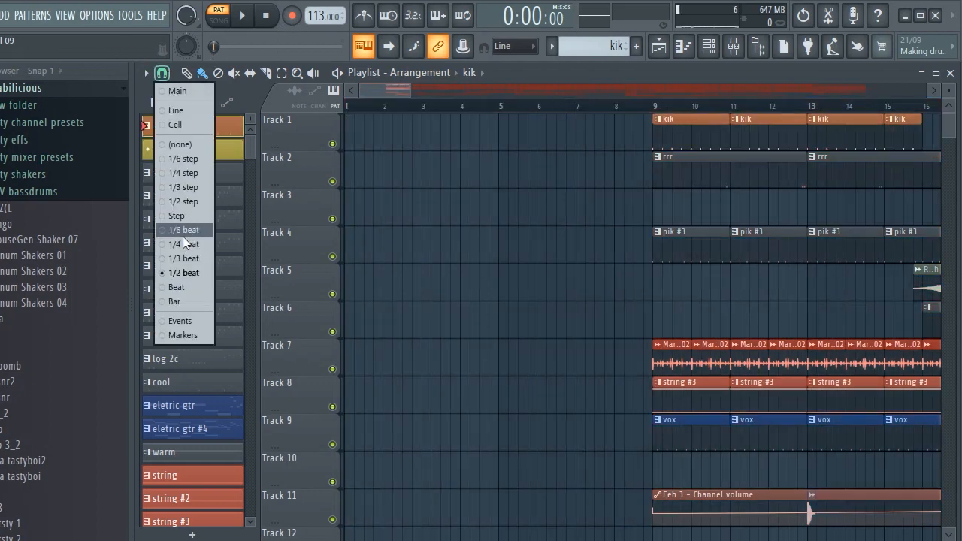
{"action": "left_click", "coordinate": [191, 300]}
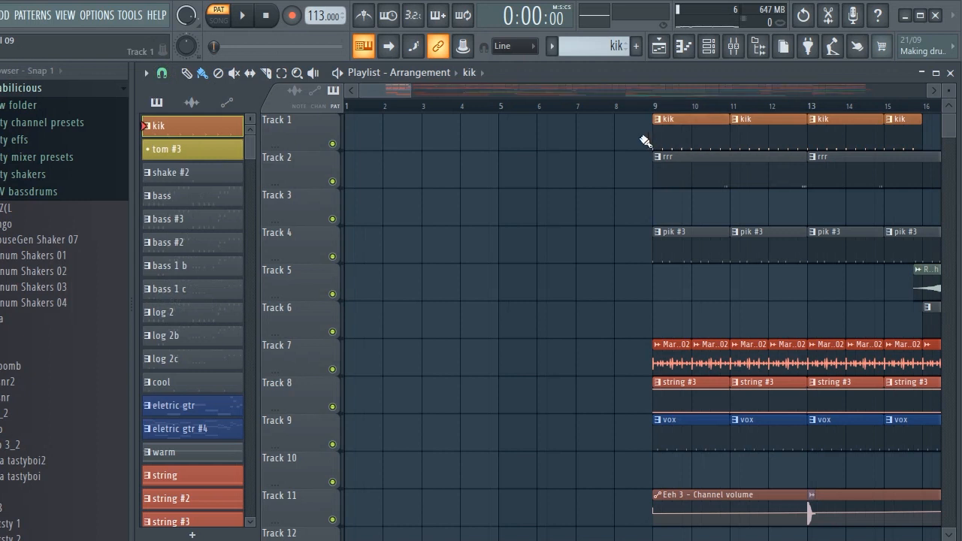
{"action": "left_click_drag", "start_coordinate": [644, 136], "coordinate": [264, 151]}
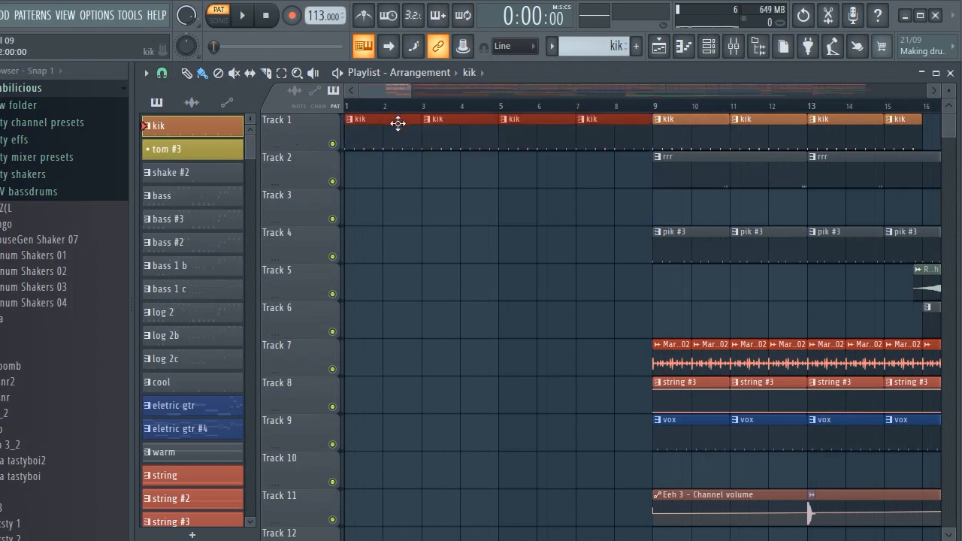
Play the new kik clips in song mode from the start, then stop playback
{"action": "left_click", "coordinate": [340, 73]}
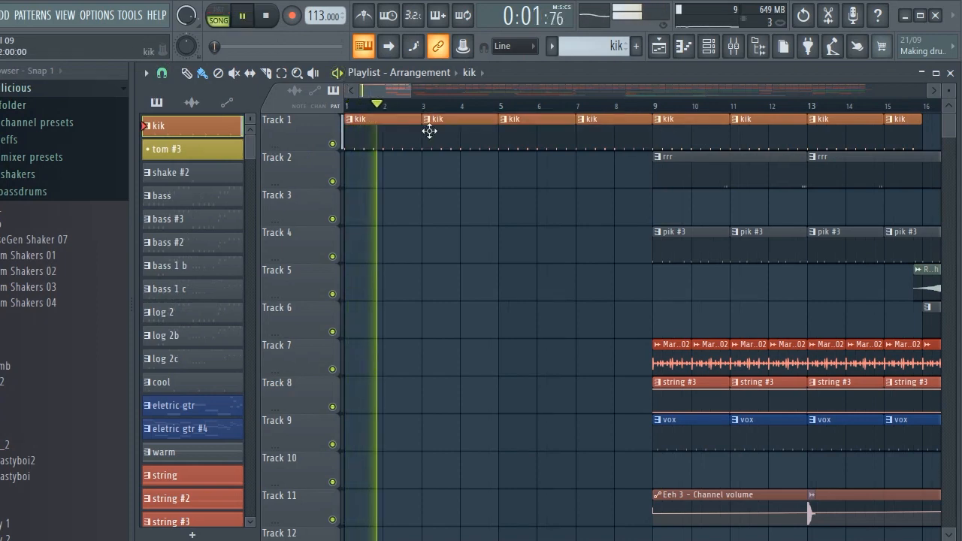
{"action": "key", "text": "space"}
{"action": "key", "text": "space"}
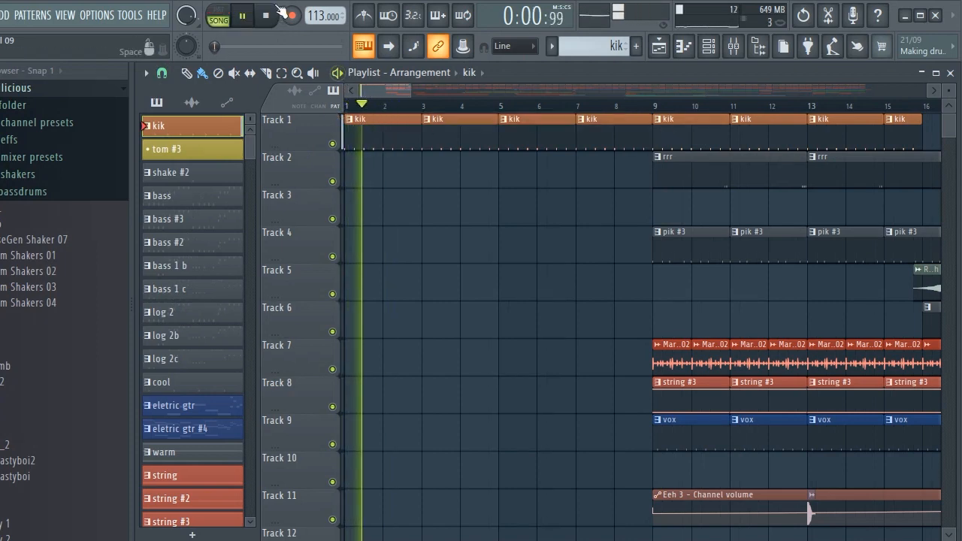
{"action": "left_click", "coordinate": [269, 15]}
Fill bars 1 to 8 of Track 9 with the vox pattern
{"action": "scroll", "coordinate": [405, 235], "scroll_direction": "down", "scroll_amount": 3}
{"action": "left_click", "coordinate": [672, 310]}
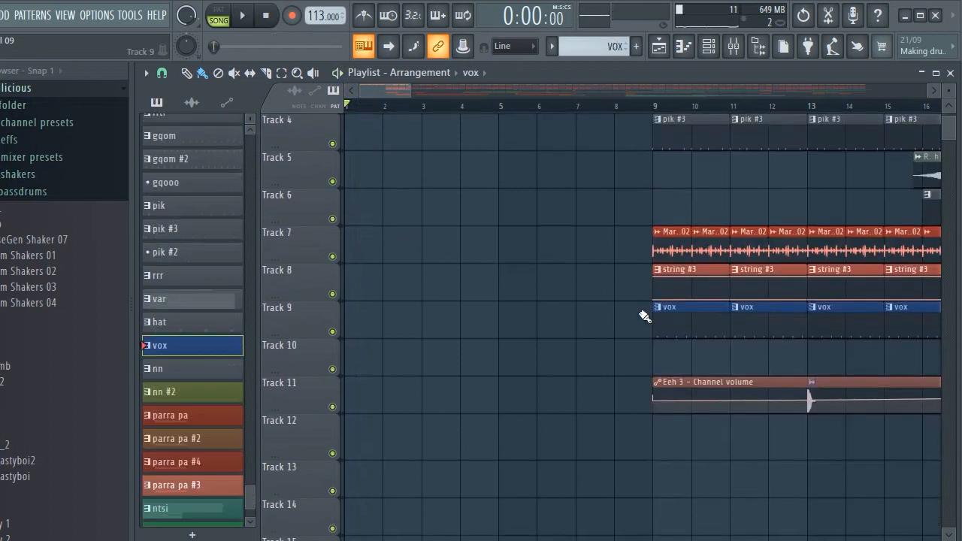
{"action": "left_click_drag", "start_coordinate": [645, 315], "coordinate": [82, 260]}
{"action": "scroll", "coordinate": [343, 206], "scroll_direction": "up", "scroll_amount": 3}
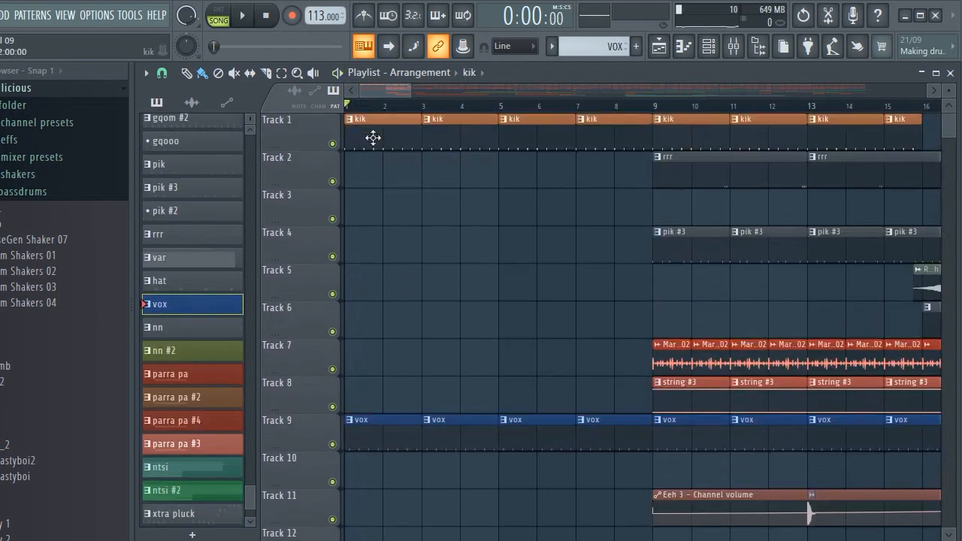
Play the kik and vox clips together from the start and look through the vox pattern's channels in the channel rack
{"action": "left_click", "coordinate": [372, 138]}
{"action": "key", "text": "space"}
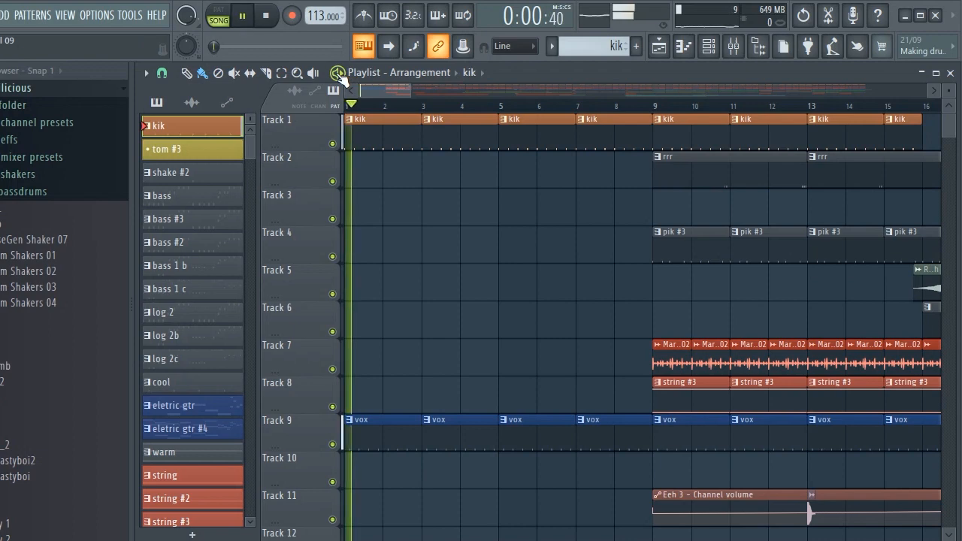
{"action": "left_click", "coordinate": [438, 428]}
{"action": "key", "text": "F6"}
{"action": "scroll", "coordinate": [496, 285], "scroll_direction": "down", "scroll_amount": 5}
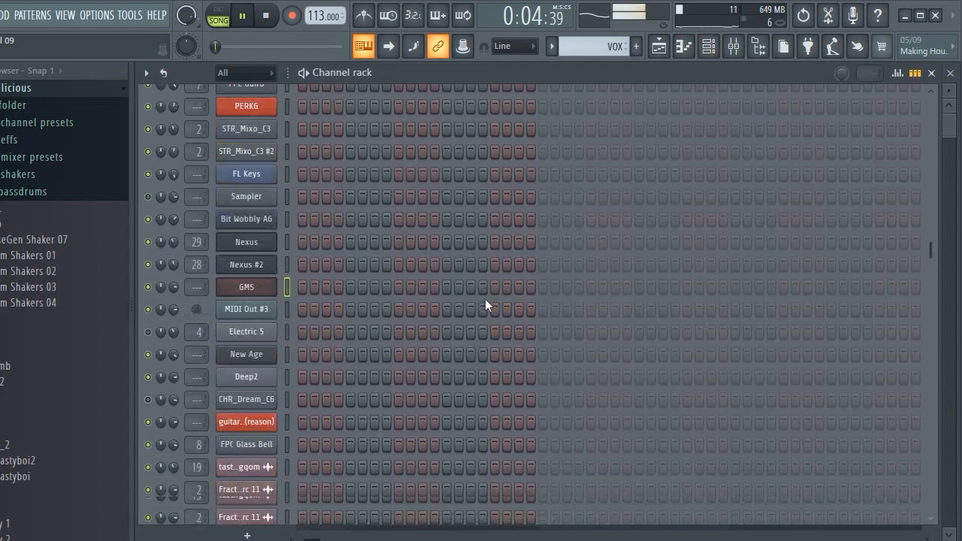
{"action": "scroll", "coordinate": [522, 200], "scroll_direction": "up", "scroll_amount": 3}
{"action": "key", "text": "F5"}
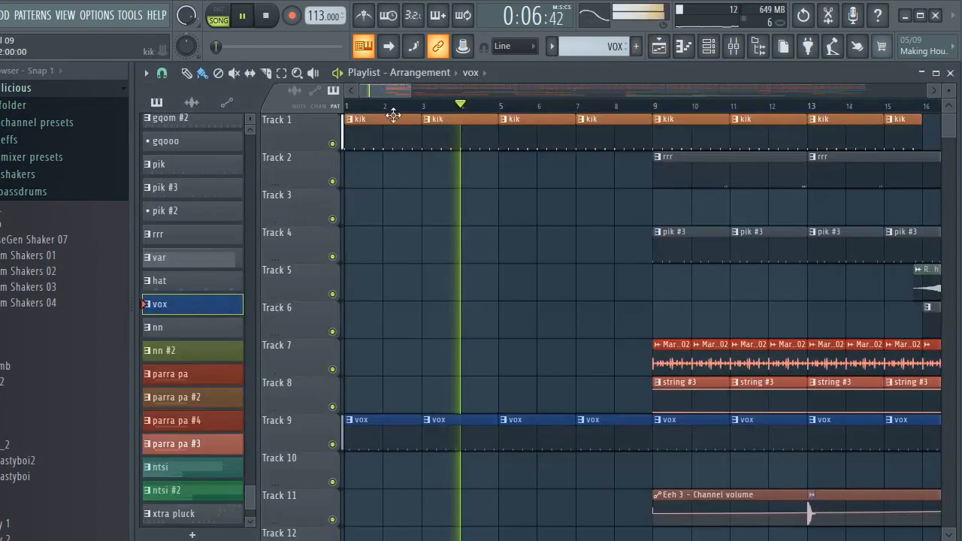
{"action": "left_click", "coordinate": [348, 106]}
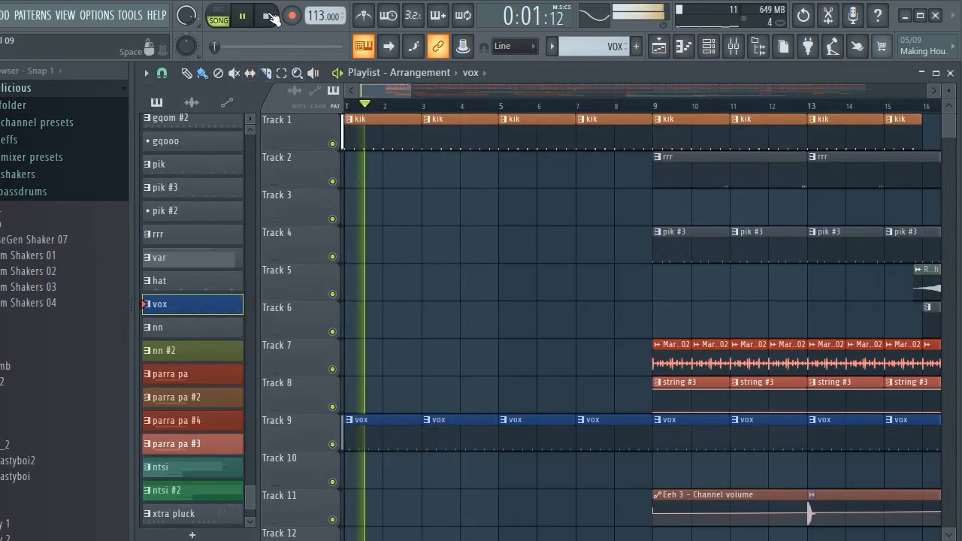
{"action": "key", "text": "space"}
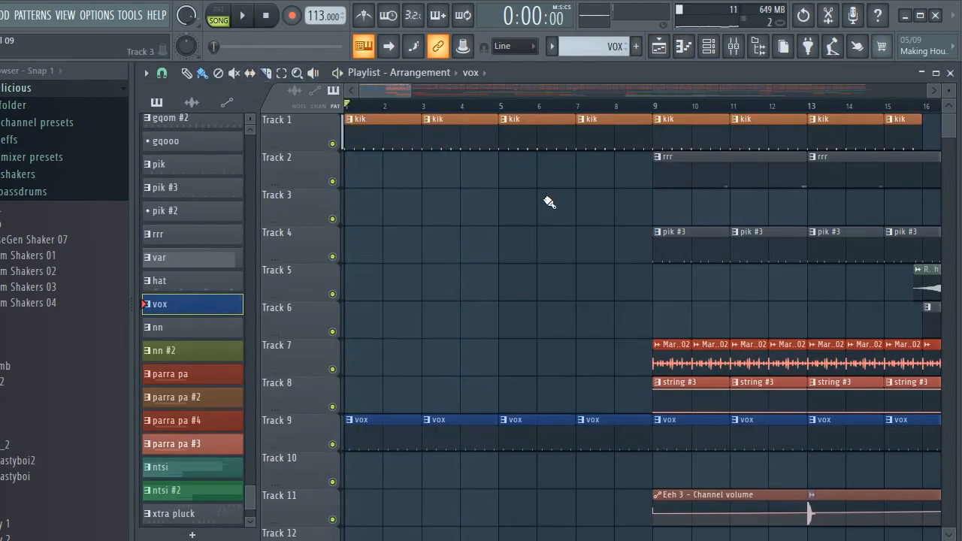
Fill bars 1 to 8 of Track 4 with the pik #3 pattern
{"action": "scroll", "coordinate": [466, 111], "scroll_direction": "down", "scroll_amount": 1}
{"action": "left_click", "coordinate": [646, 173]}
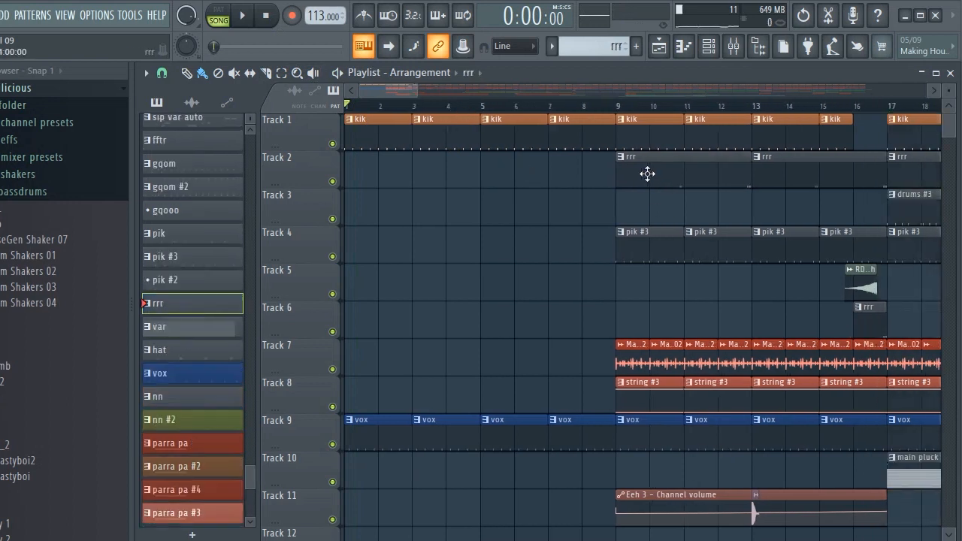
{"action": "left_click", "coordinate": [656, 258]}
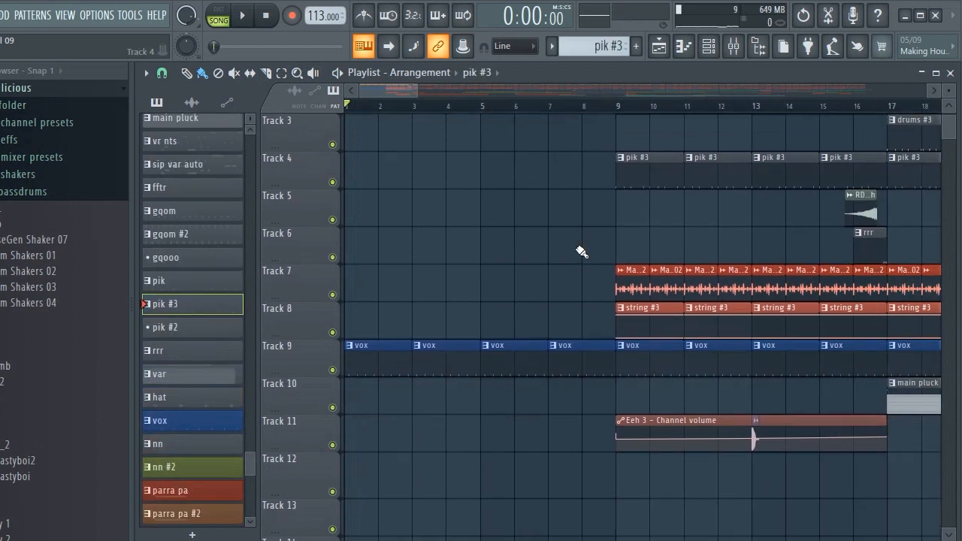
{"action": "left_click_drag", "start_coordinate": [613, 236], "coordinate": [271, 224]}
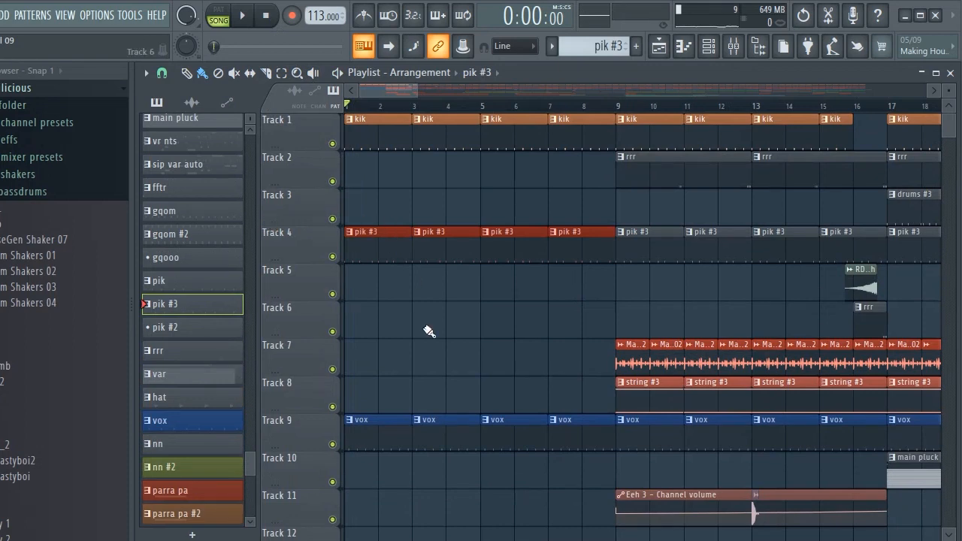
Audition the pik #3 pattern in the channel rack and inspect the Shkprc (40) channel's sample settings
{"action": "left_click", "coordinate": [707, 46]}
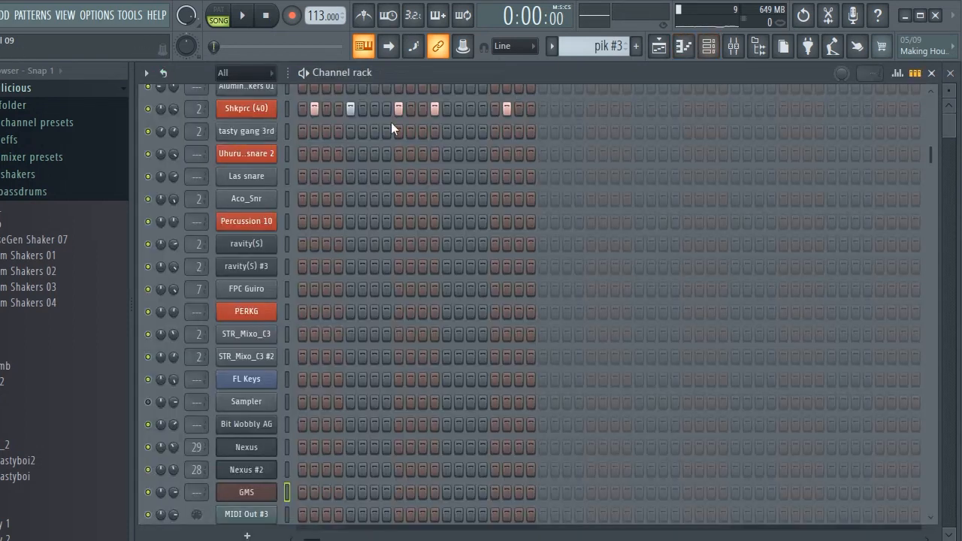
{"action": "scroll", "coordinate": [336, 135], "scroll_direction": "up", "scroll_amount": 3}
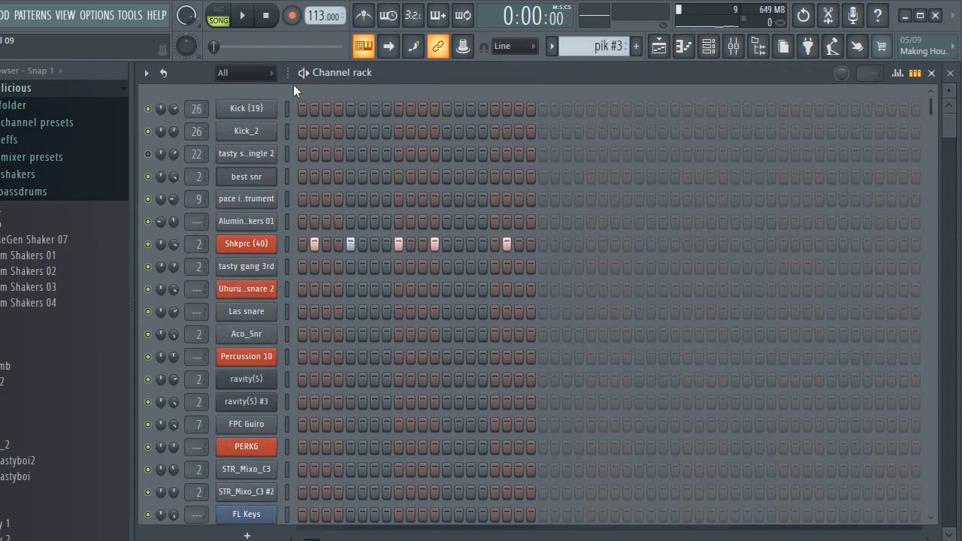
{"action": "key", "text": "space"}
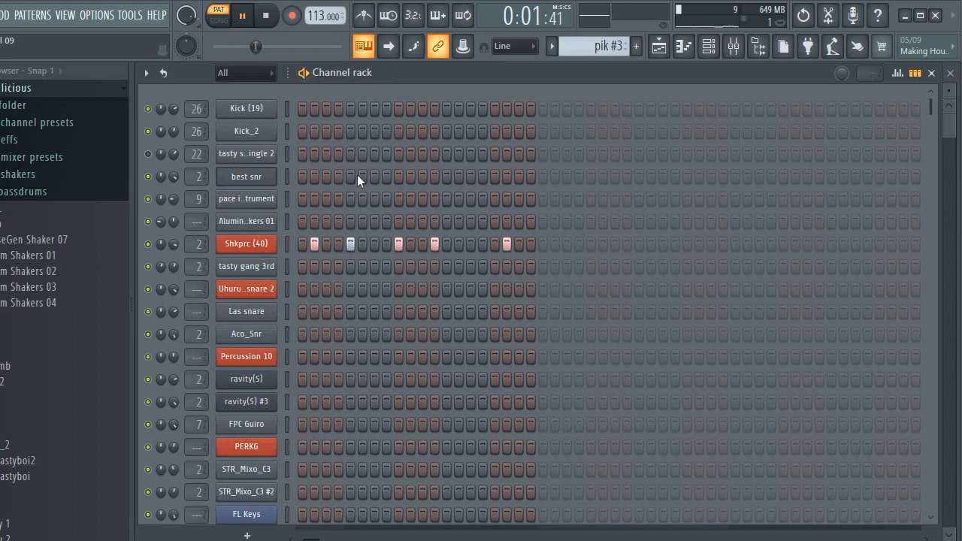
{"action": "left_click", "coordinate": [265, 245]}
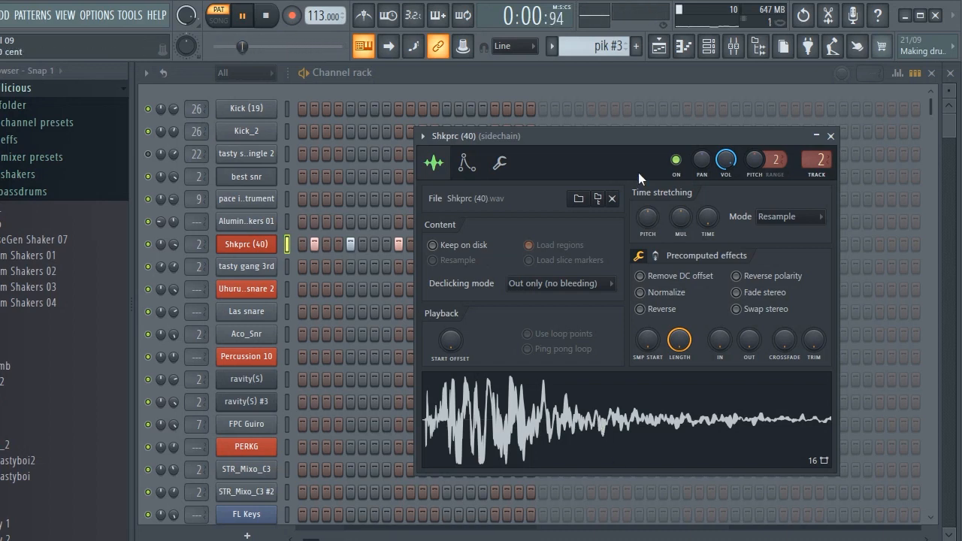
{"action": "left_click", "coordinate": [638, 73]}
{"action": "left_click", "coordinate": [657, 48]}
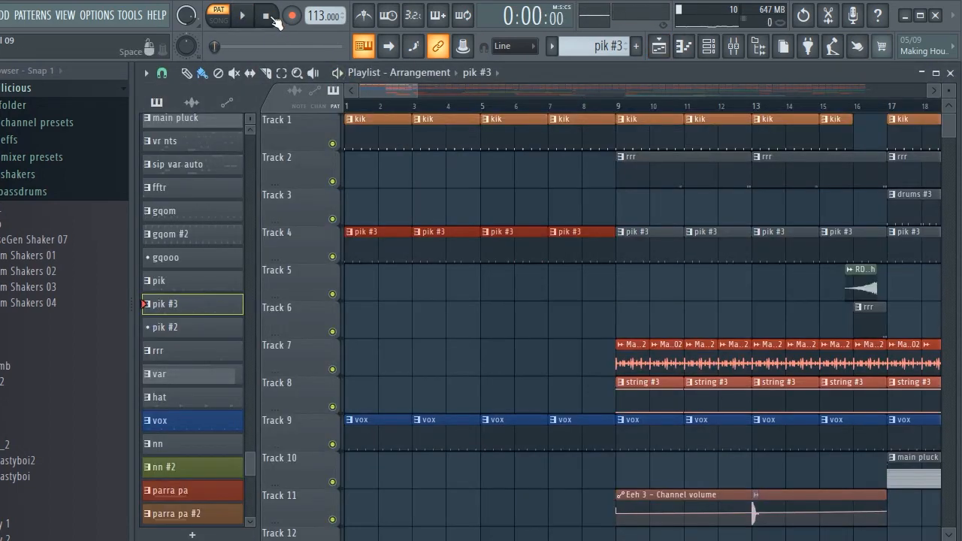
Play the kik, pik #3 and vox clips together in song mode from the start, then stop playback
{"action": "left_click", "coordinate": [378, 131]}
{"action": "key", "text": "space"}
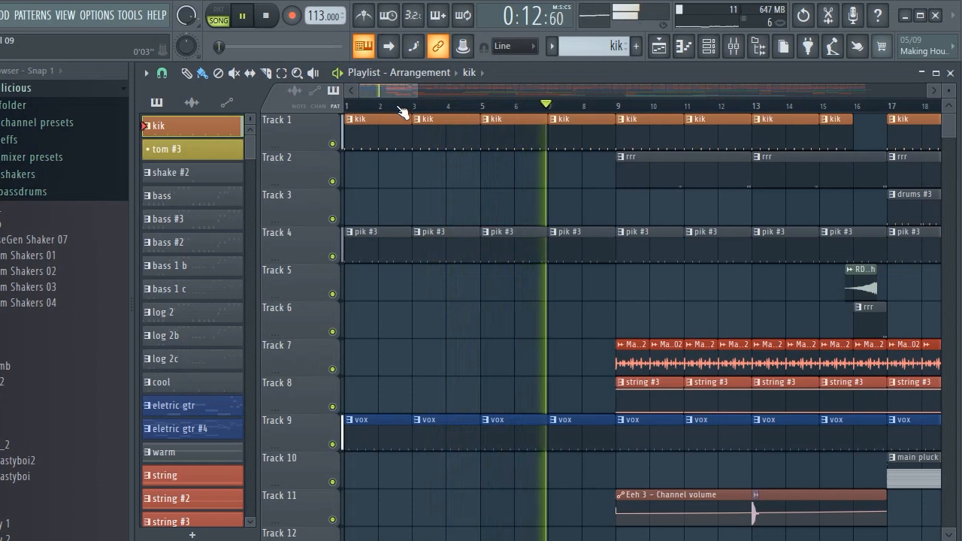
{"action": "left_click", "coordinate": [348, 107]}
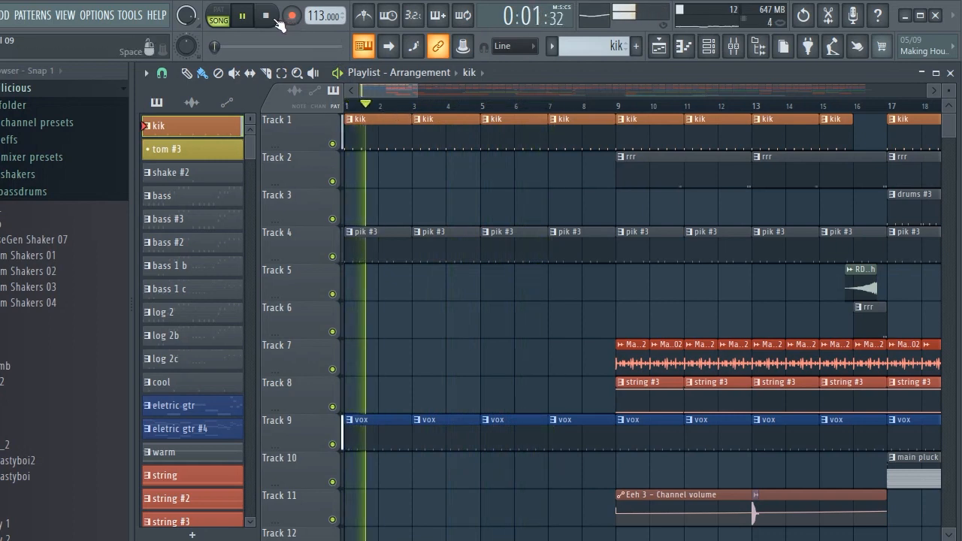
{"action": "left_click", "coordinate": [271, 18]}
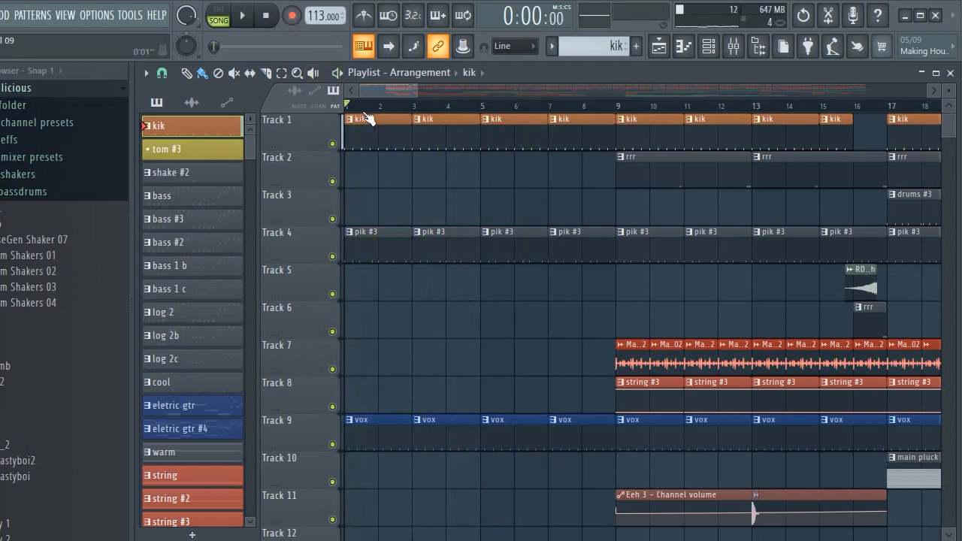
Fill bars 1 to 8 of Track 7 with the Maraca 02 audio clip
{"action": "scroll", "coordinate": [539, 199], "scroll_direction": "down", "scroll_amount": 2}
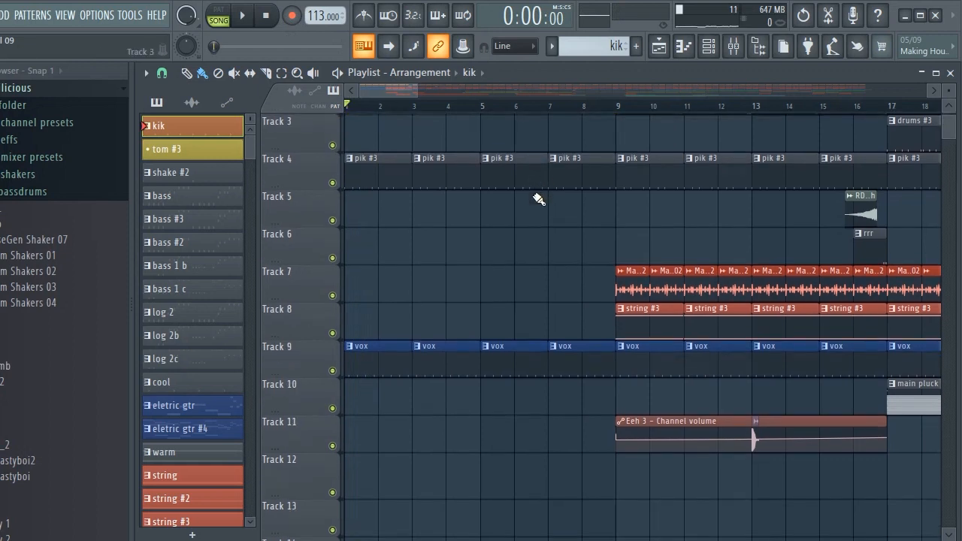
{"action": "right_click", "coordinate": [609, 275]}
{"action": "left_click", "coordinate": [634, 271]}
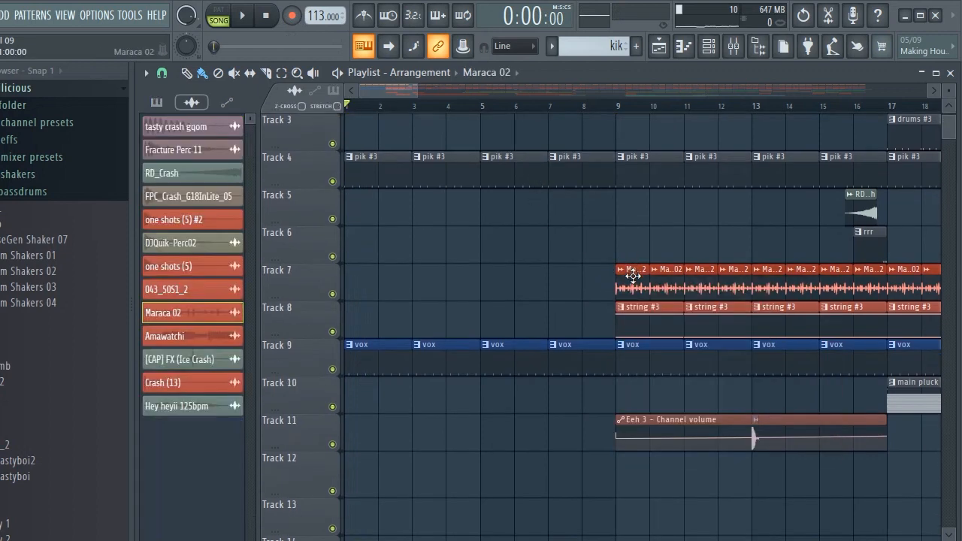
{"action": "left_click_drag", "start_coordinate": [610, 284], "coordinate": [455, 264]}
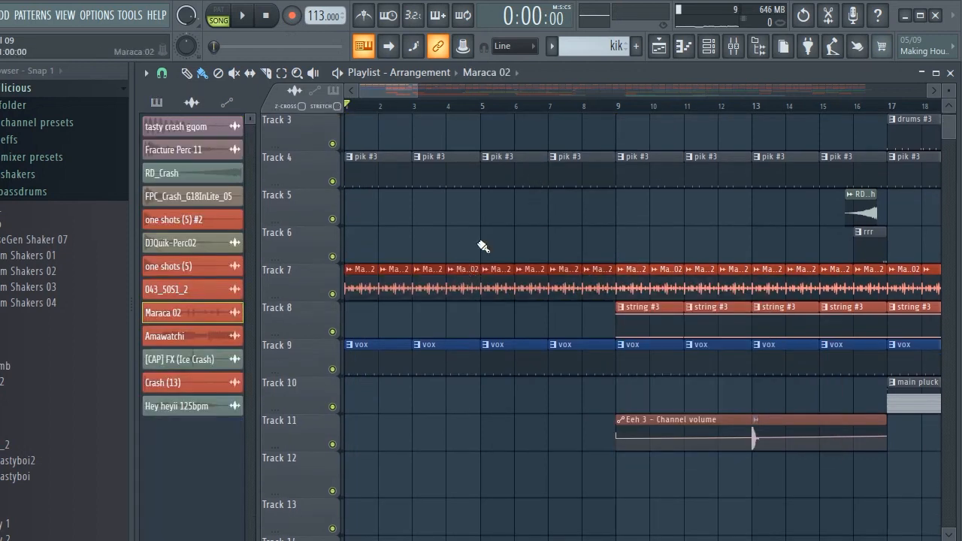
Look for the maraca in the channel rack, then open the Maraca 02 clip's sample settings and audition its waveform
{"action": "left_click", "coordinate": [708, 46]}
{"action": "scroll", "coordinate": [397, 282], "scroll_direction": "down", "scroll_amount": 1}
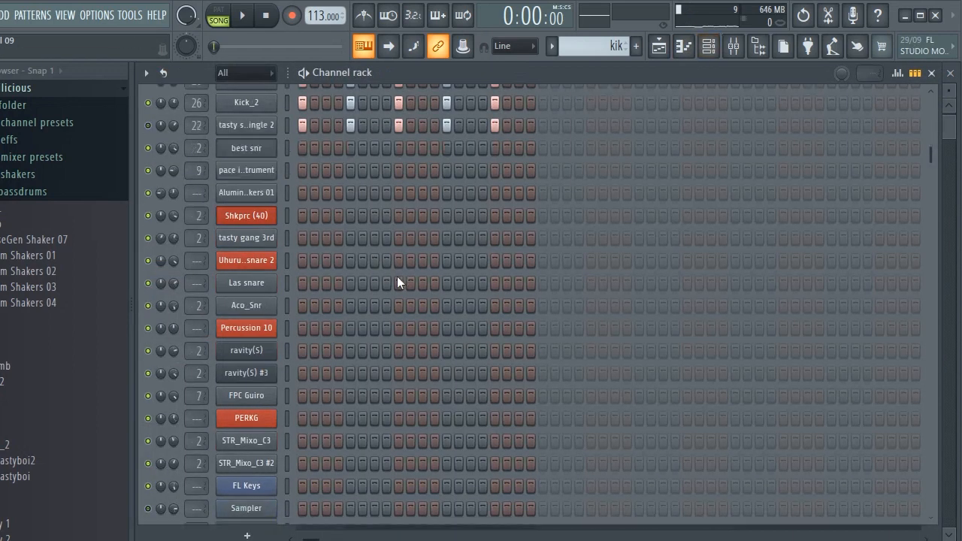
{"action": "scroll", "coordinate": [397, 282], "scroll_direction": "down", "scroll_amount": 4}
{"action": "left_click", "coordinate": [659, 45]}
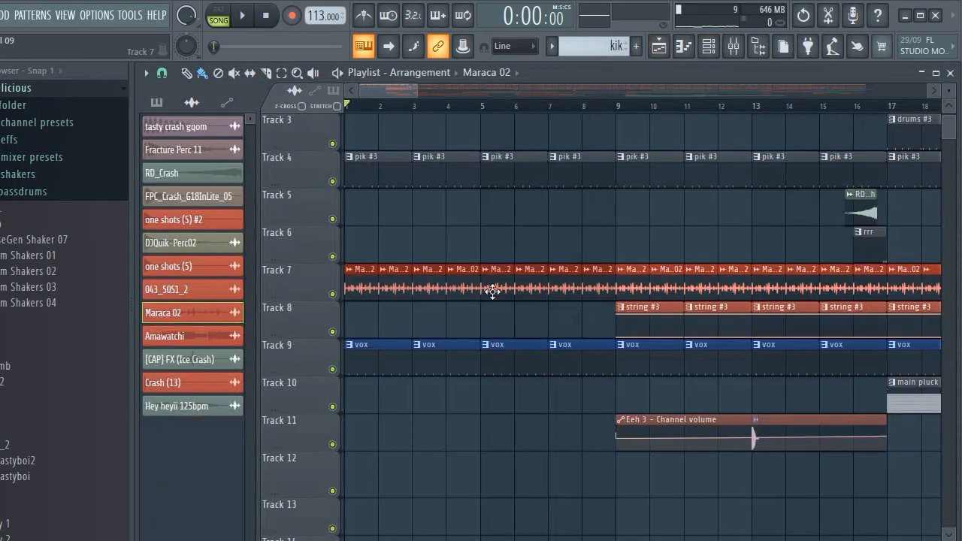
{"action": "double_click", "coordinate": [492, 290]}
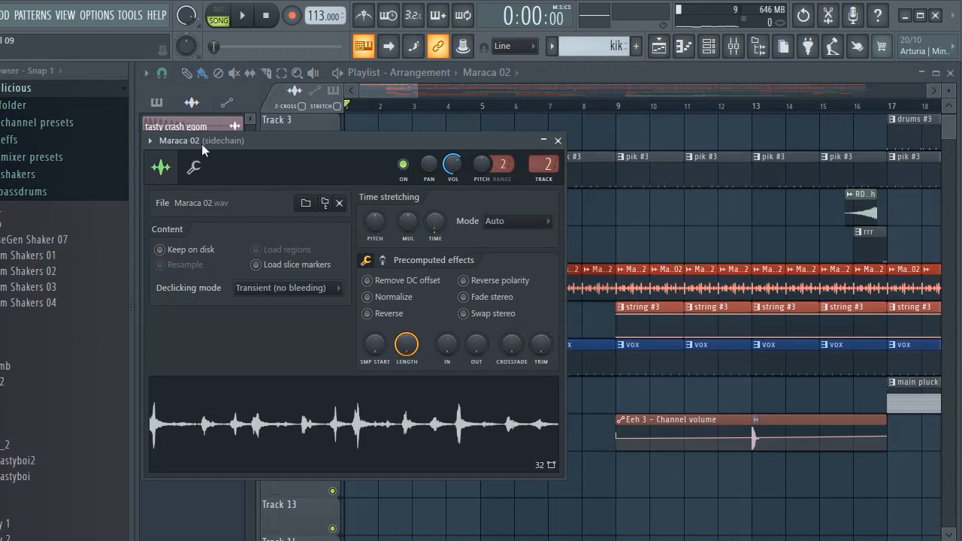
{"action": "left_click", "coordinate": [293, 426]}
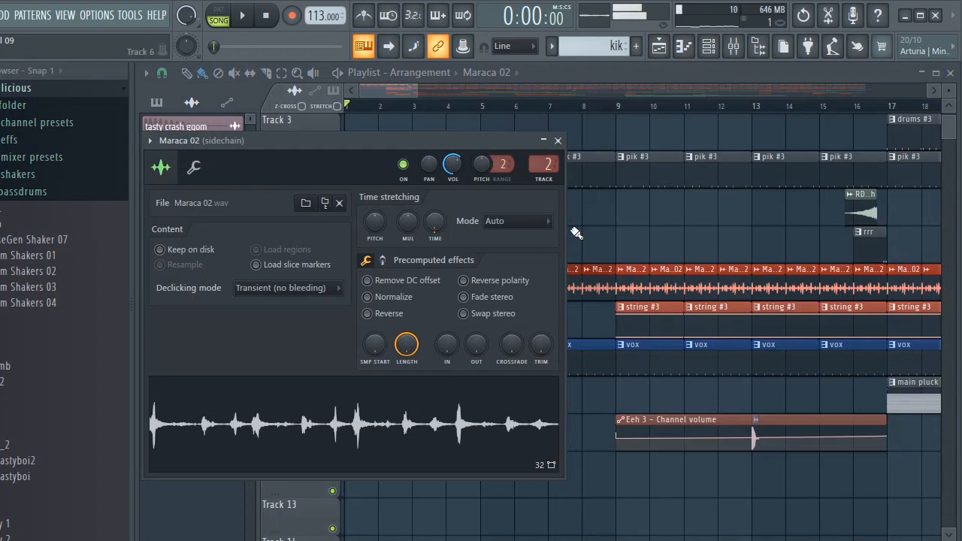
Open the mixer and show the kicksstart plugin loaded on the sidechain insert 2
{"action": "left_click", "coordinate": [730, 55]}
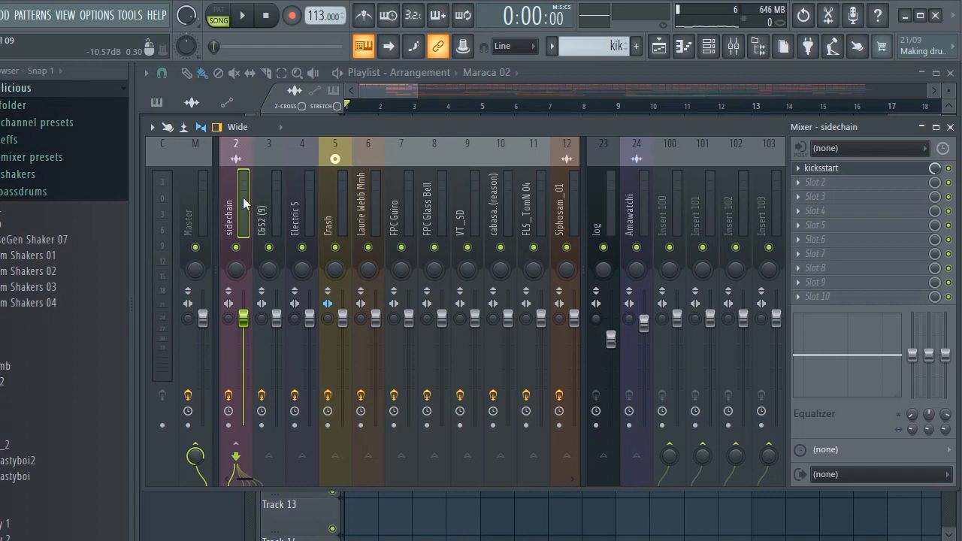
{"action": "left_click", "coordinate": [827, 168]}
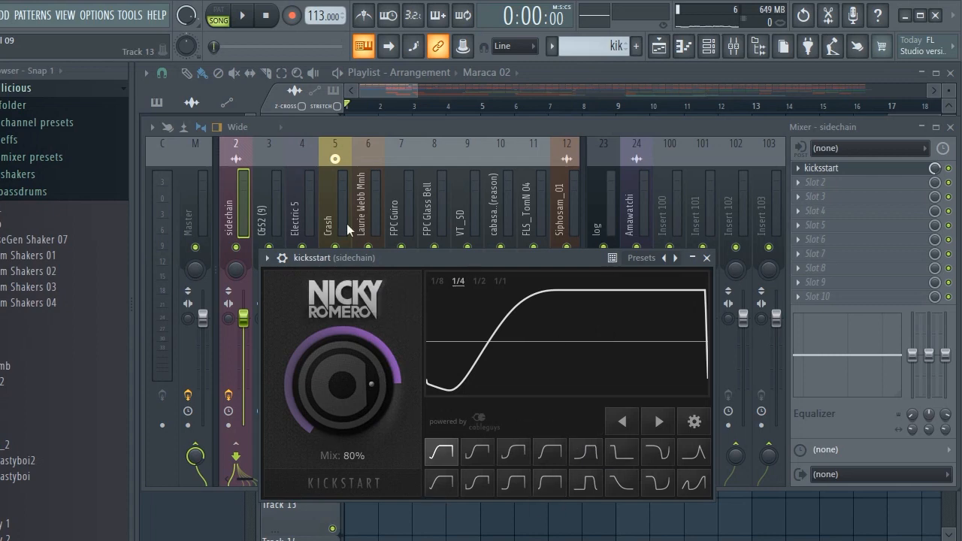
Return to the playlist, play the opening bars with the maraca layer included, and stop playback
{"action": "left_click", "coordinate": [385, 89]}
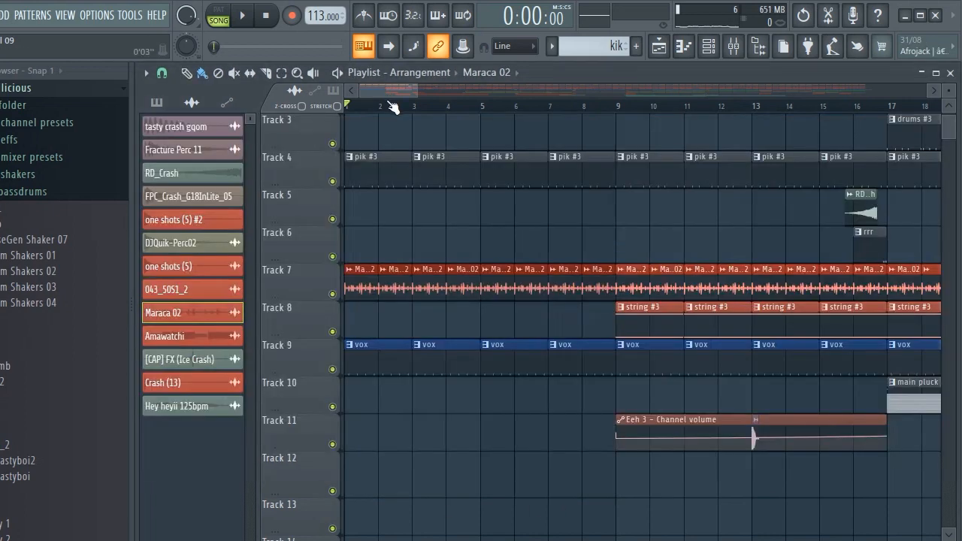
{"action": "scroll", "coordinate": [391, 106], "scroll_direction": "down", "scroll_amount": 1}
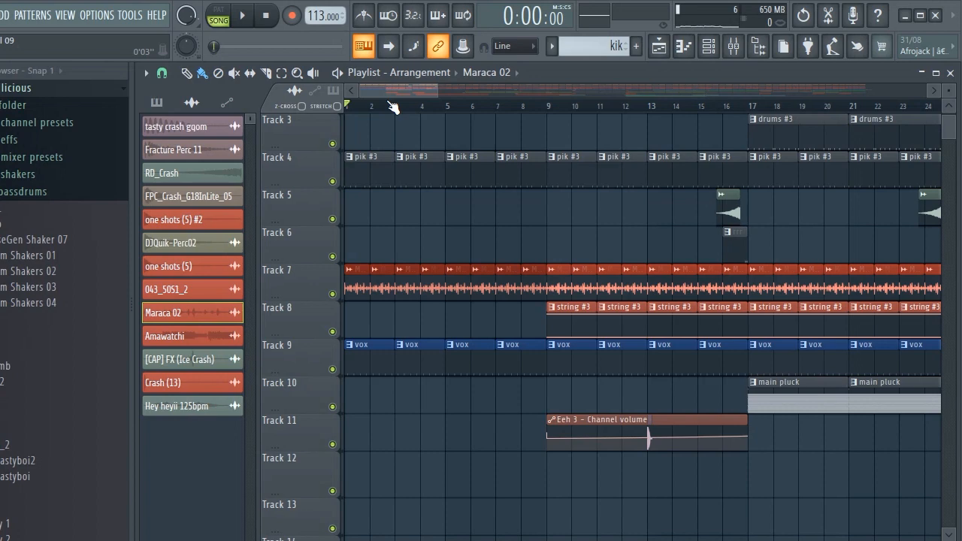
{"action": "left_click", "coordinate": [413, 178]}
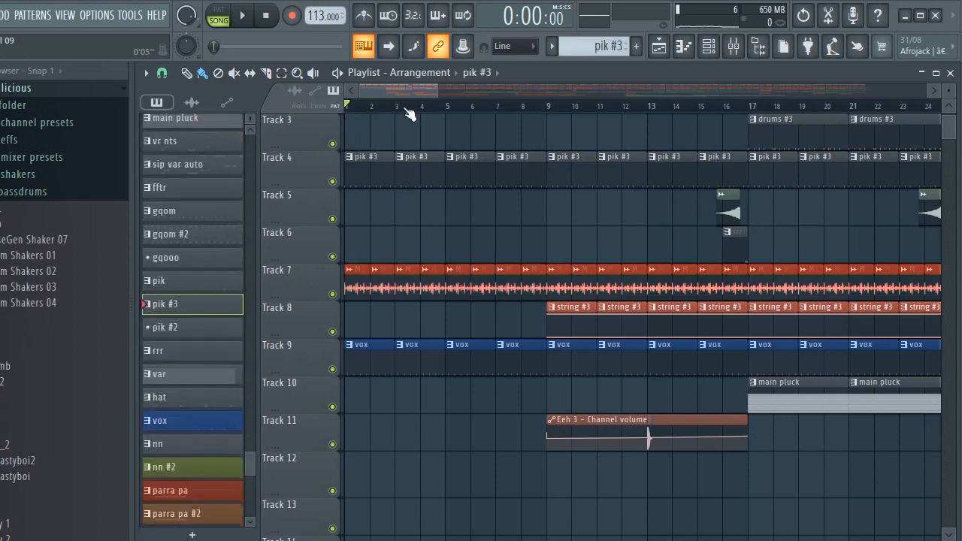
{"action": "key", "text": "space"}
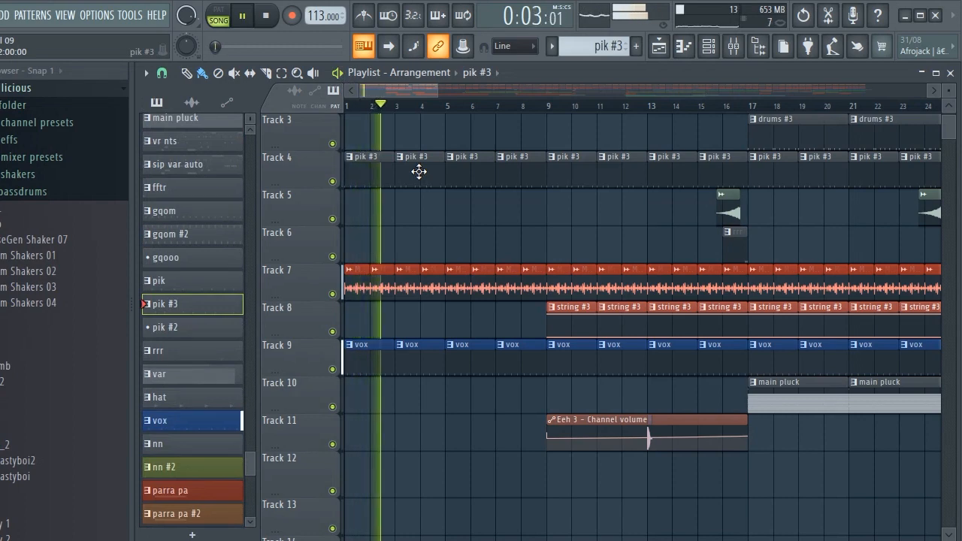
{"action": "scroll", "coordinate": [456, 269], "scroll_direction": "down", "scroll_amount": 3}
{"action": "scroll", "coordinate": [457, 269], "scroll_direction": "up", "scroll_amount": 3}
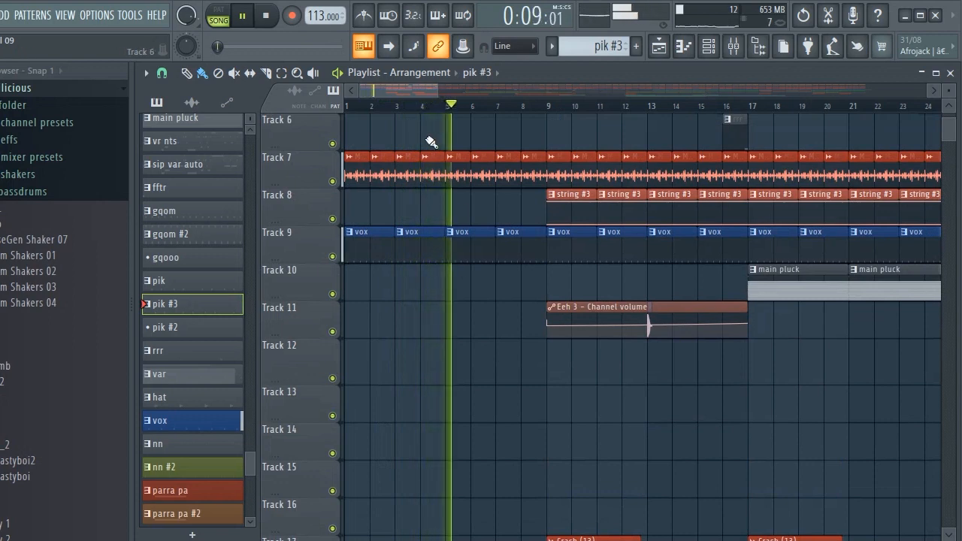
{"action": "left_click", "coordinate": [268, 15]}
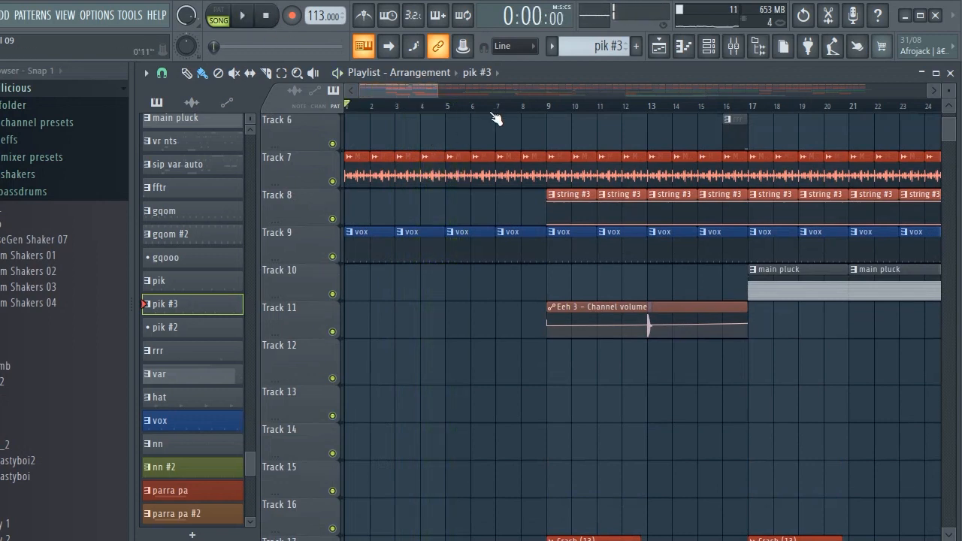
Fill bars 1 to 8 of Track 8 with the string #3 pattern
{"action": "left_click", "coordinate": [560, 204]}
{"action": "left_click_drag", "start_coordinate": [535, 208], "coordinate": [353, 200]}
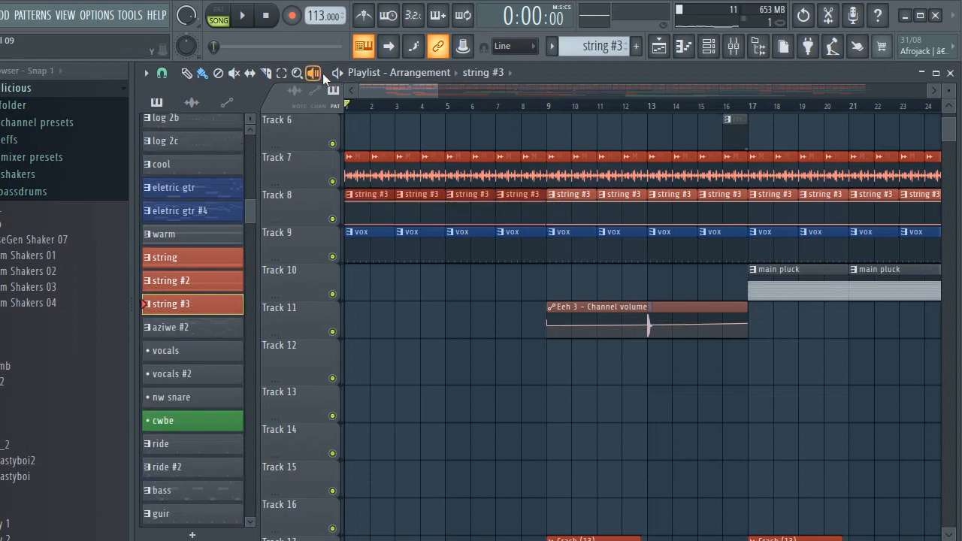
Play the opening bars from the start with the string #3 layer added, and stop playback
{"action": "left_click", "coordinate": [397, 165]}
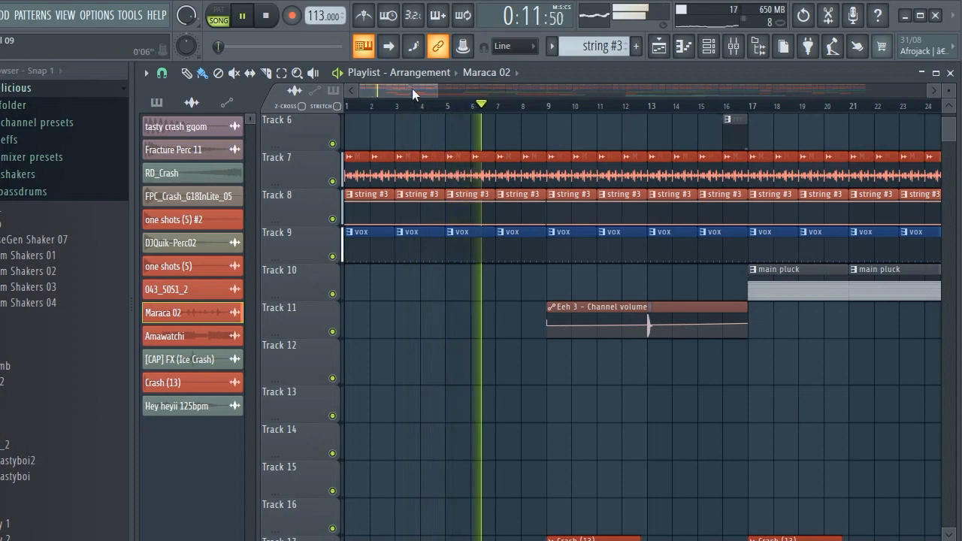
{"action": "scroll", "coordinate": [462, 161], "scroll_direction": "down", "scroll_amount": 4}
{"action": "scroll", "coordinate": [465, 168], "scroll_direction": "up", "scroll_amount": 5}
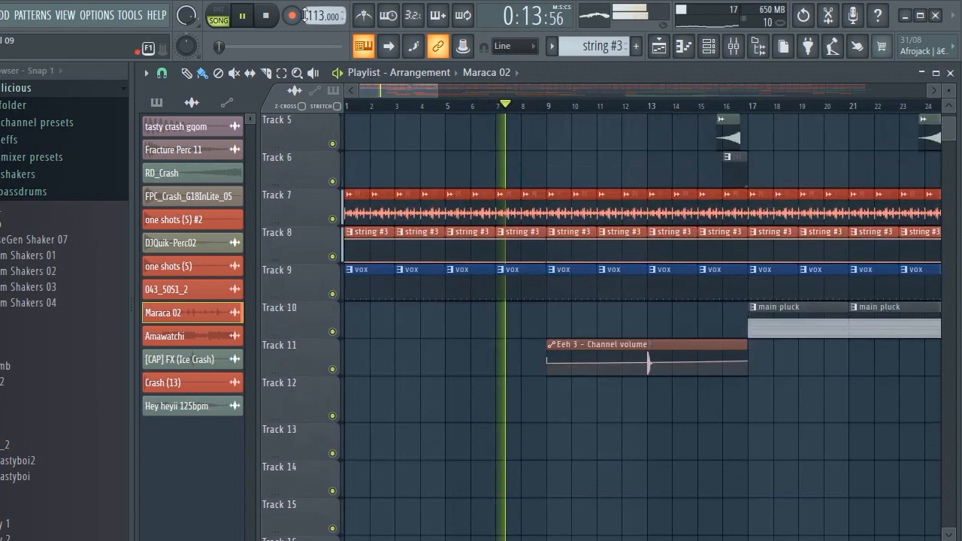
{"action": "key", "text": "space"}
{"action": "scroll", "coordinate": [421, 131], "scroll_direction": "up", "scroll_amount": 4}
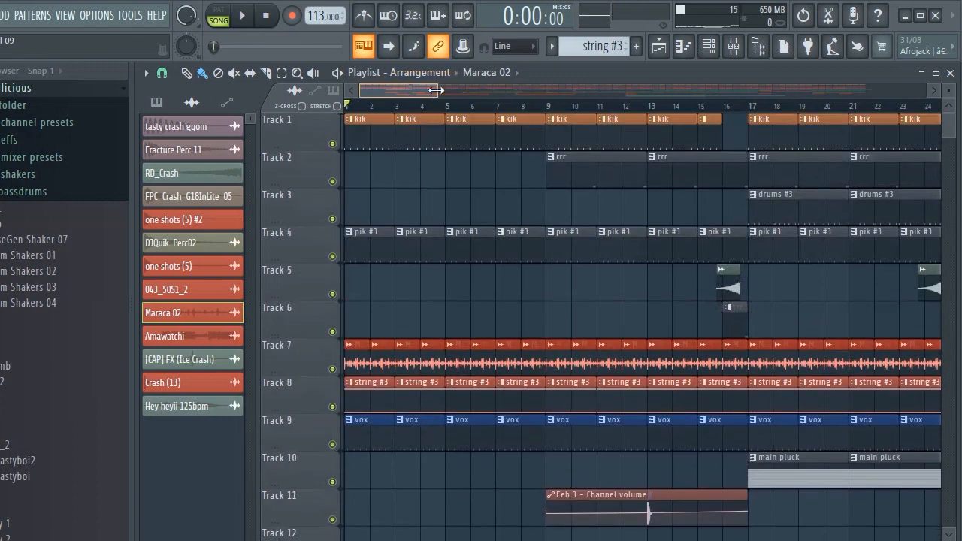
Open the string #3 pattern in the piano roll and examine the sustained note of STR_Mixo_C3 #2
{"action": "left_click_drag", "start_coordinate": [436, 90], "coordinate": [458, 90]}
{"action": "left_click", "coordinate": [444, 133]}
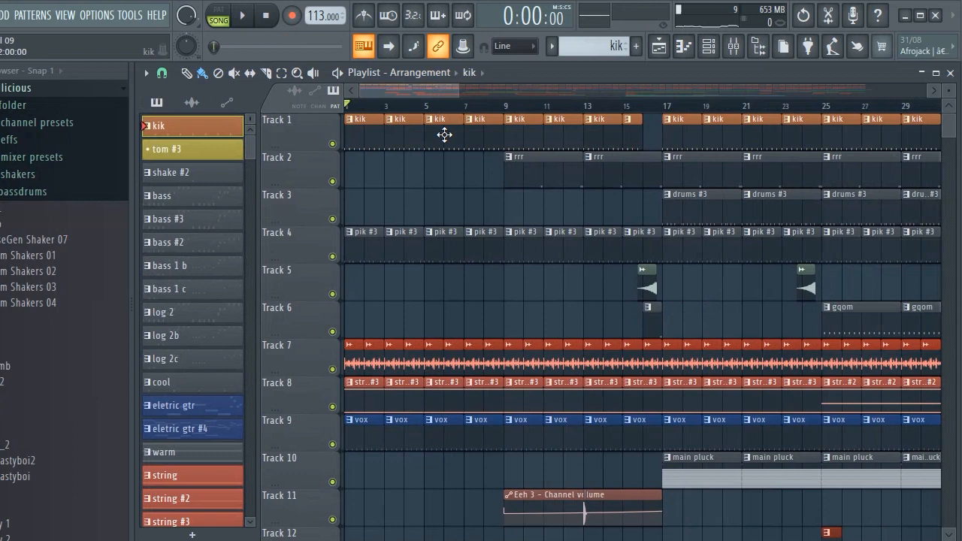
{"action": "double_click", "coordinate": [448, 386]}
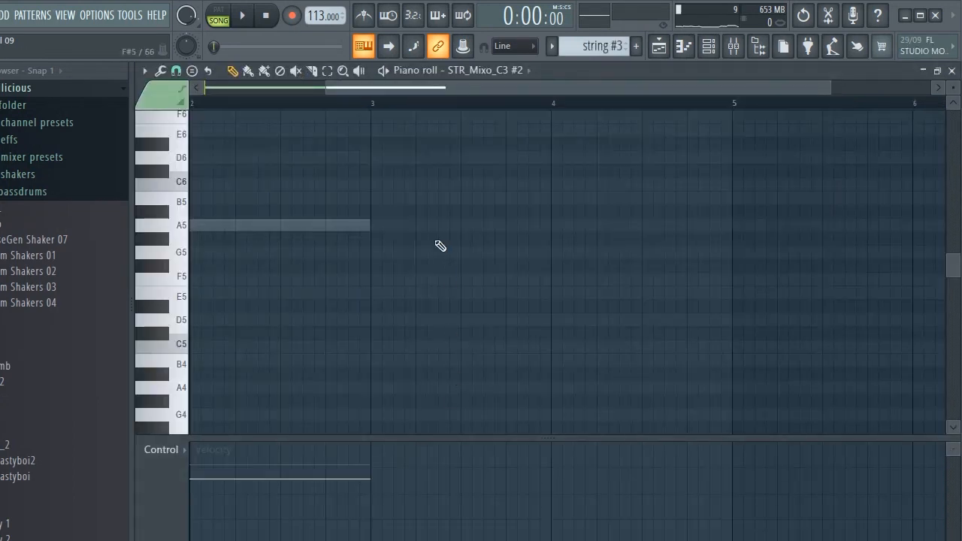
{"action": "scroll", "coordinate": [375, 184], "scroll_direction": "up", "scroll_amount": 2}
{"action": "left_click_drag", "start_coordinate": [421, 90], "coordinate": [294, 92]}
{"action": "scroll", "coordinate": [263, 162], "scroll_direction": "down", "scroll_amount": 4}
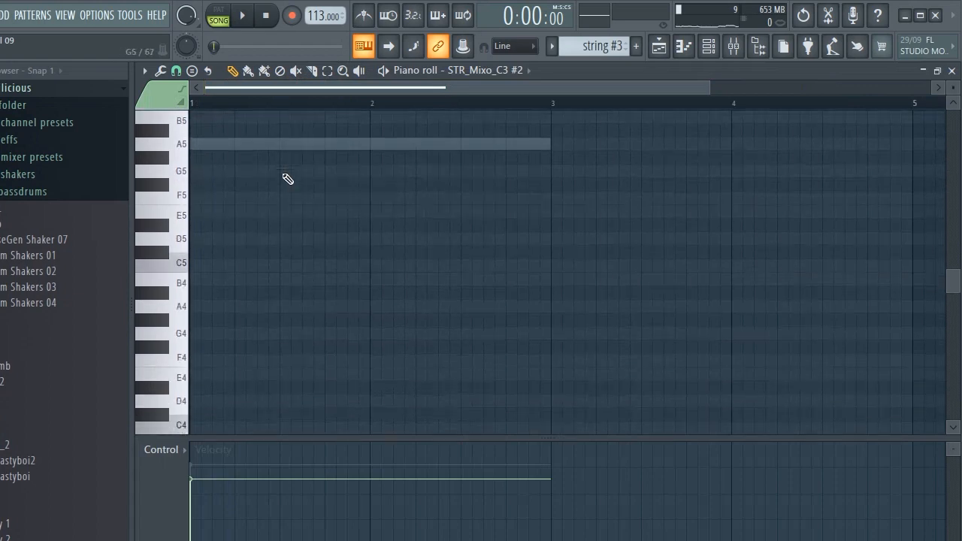
{"action": "scroll", "coordinate": [288, 179], "scroll_direction": "down", "scroll_amount": 6}
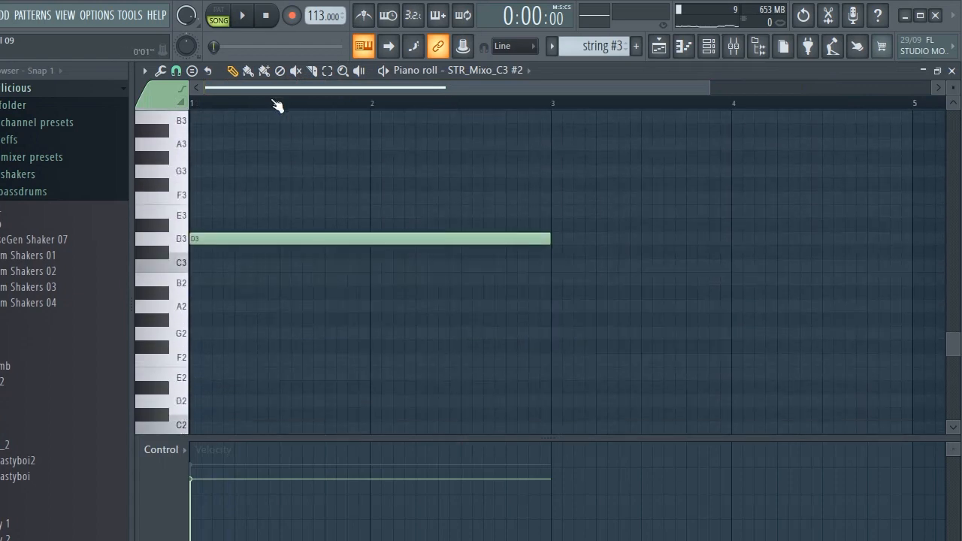
{"action": "scroll", "coordinate": [276, 105], "scroll_direction": "down", "scroll_amount": 2}
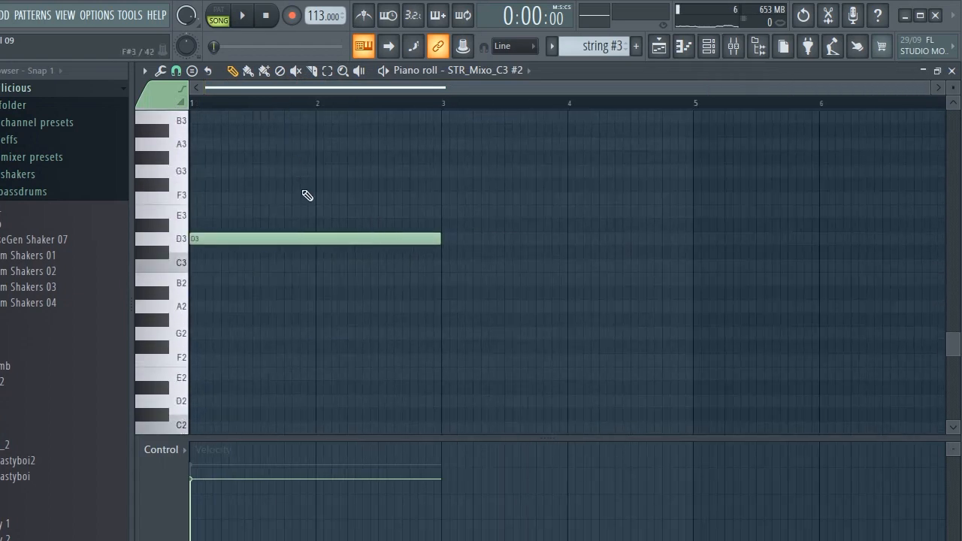
{"action": "scroll", "coordinate": [333, 198], "scroll_direction": "up", "scroll_amount": 10}
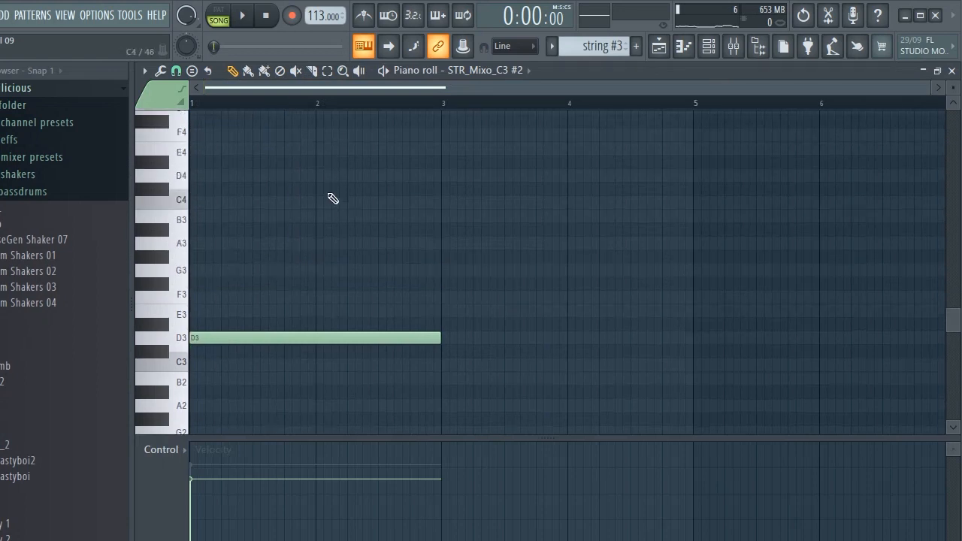
{"action": "scroll", "coordinate": [419, 193], "scroll_direction": "down", "scroll_amount": 8}
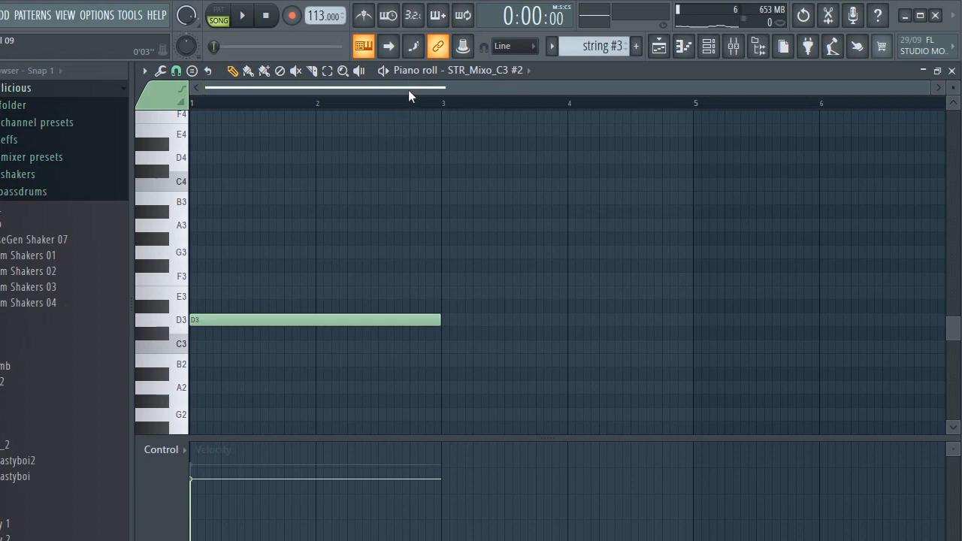
Return to the playlist and play the arrangement from the start, looking over the layered tracks
{"action": "left_click", "coordinate": [667, 46]}
{"action": "left_click", "coordinate": [451, 133]}
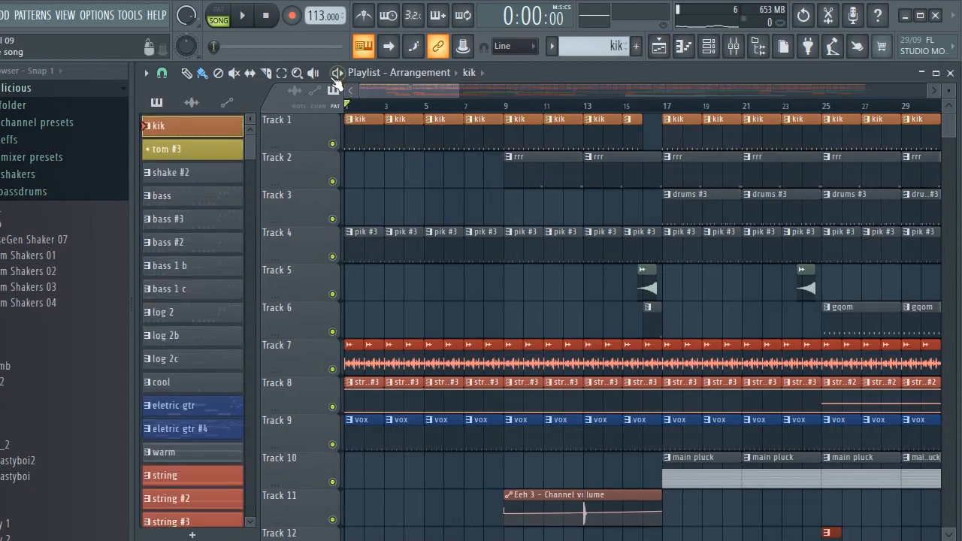
{"action": "key", "text": "space"}
{"action": "scroll", "coordinate": [480, 323], "scroll_direction": "down", "scroll_amount": 3}
{"action": "scroll", "coordinate": [485, 330], "scroll_direction": "down", "scroll_amount": 2}
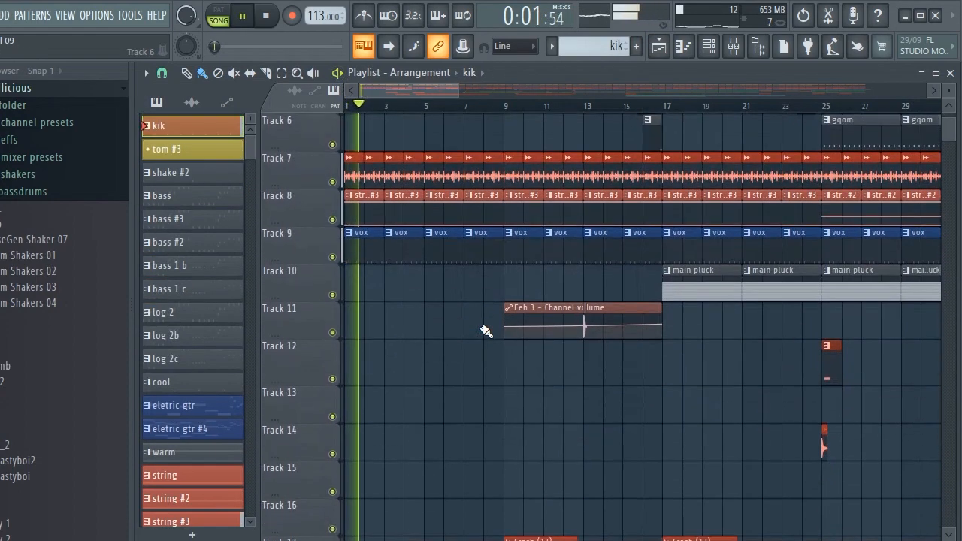
{"action": "scroll", "coordinate": [485, 330], "scroll_direction": "up", "scroll_amount": 4}
{"action": "scroll", "coordinate": [484, 331], "scroll_direction": "down", "scroll_amount": 7}
{"action": "scroll", "coordinate": [485, 330], "scroll_direction": "up", "scroll_amount": 3}
{"action": "scroll", "coordinate": [484, 331], "scroll_direction": "up", "scroll_amount": 5}
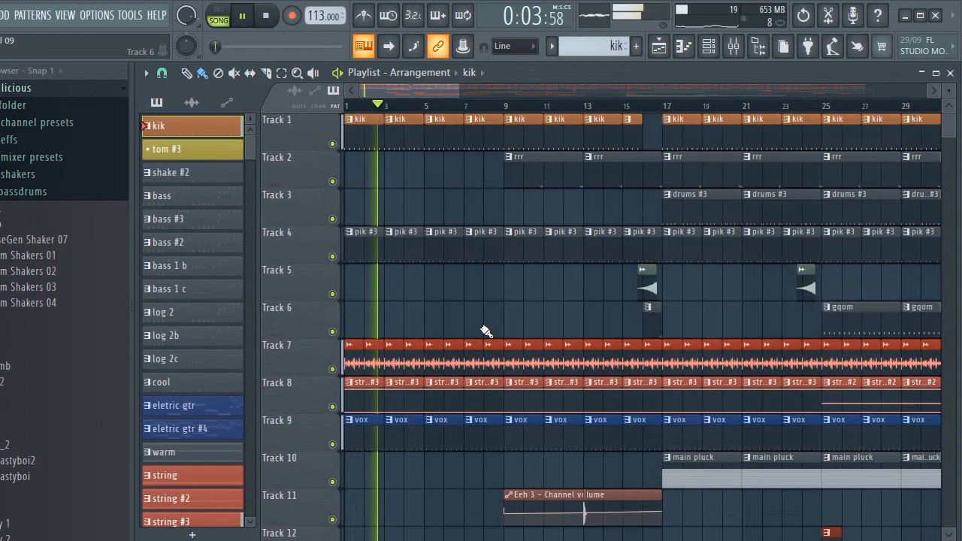
Skip playback ahead to bar 7 and look over the clips that enter from bar 9
{"action": "left_click", "coordinate": [467, 108]}
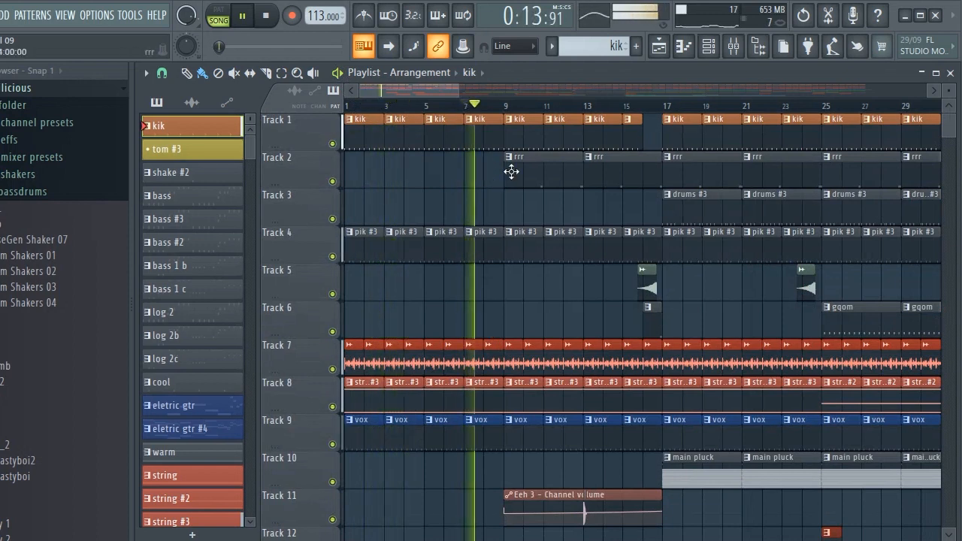
{"action": "scroll", "coordinate": [437, 92], "scroll_direction": "right", "scroll_amount": 4}
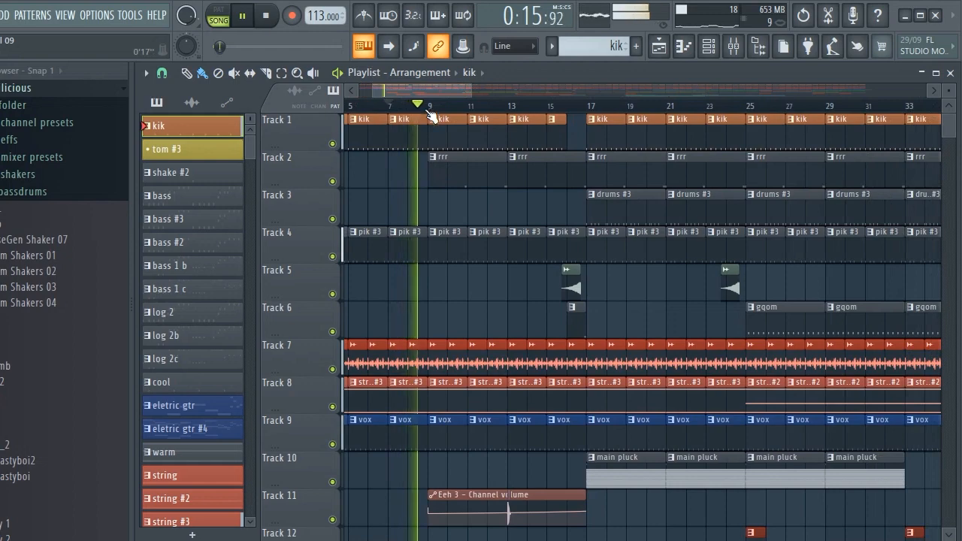
{"action": "scroll", "coordinate": [433, 111], "scroll_direction": "up", "scroll_amount": 3}
{"action": "scroll", "coordinate": [475, 250], "scroll_direction": "down", "scroll_amount": 5}
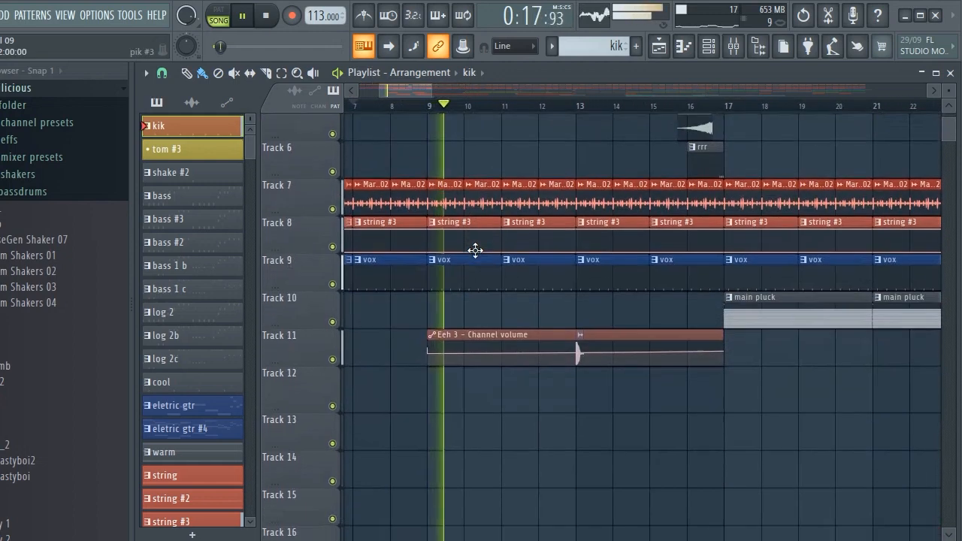
Open the Crash (13) clip's sample settings, view its waveform, and close the settings
{"action": "double_click", "coordinate": [470, 322]}
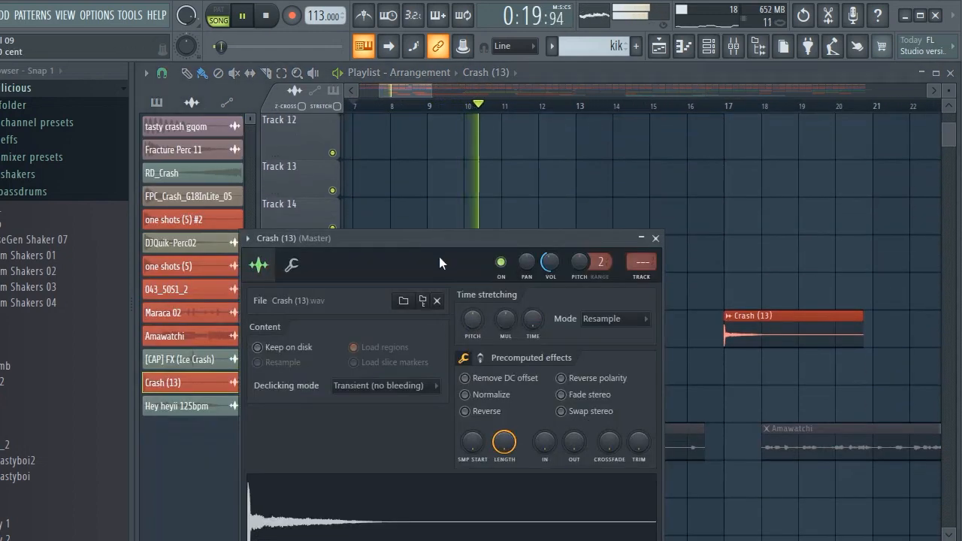
{"action": "left_click_drag", "start_coordinate": [450, 237], "coordinate": [433, 136]}
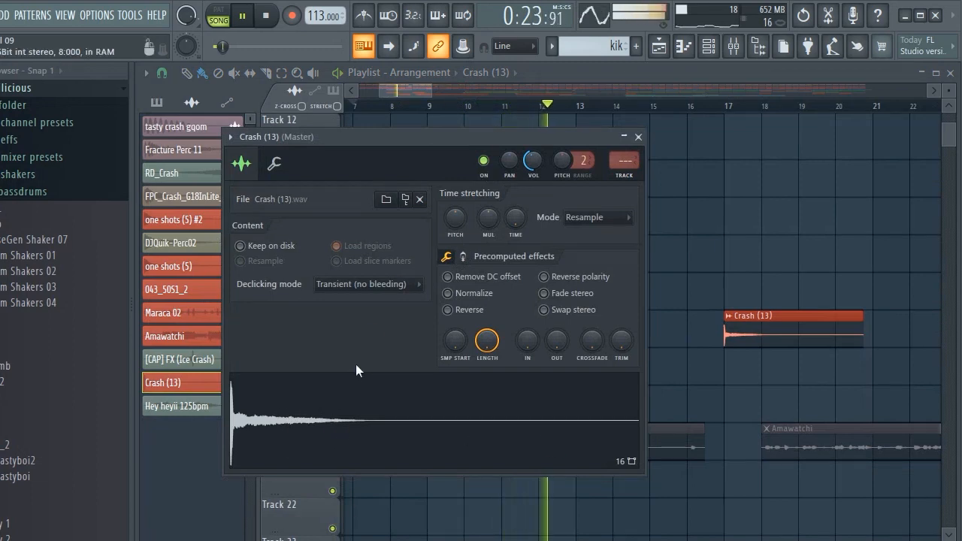
{"action": "key", "text": "Escape"}
Select bars 9 to 12 on the playlist timeline as the playback loop
{"action": "scroll", "coordinate": [455, 192], "scroll_direction": "up", "scroll_amount": 5}
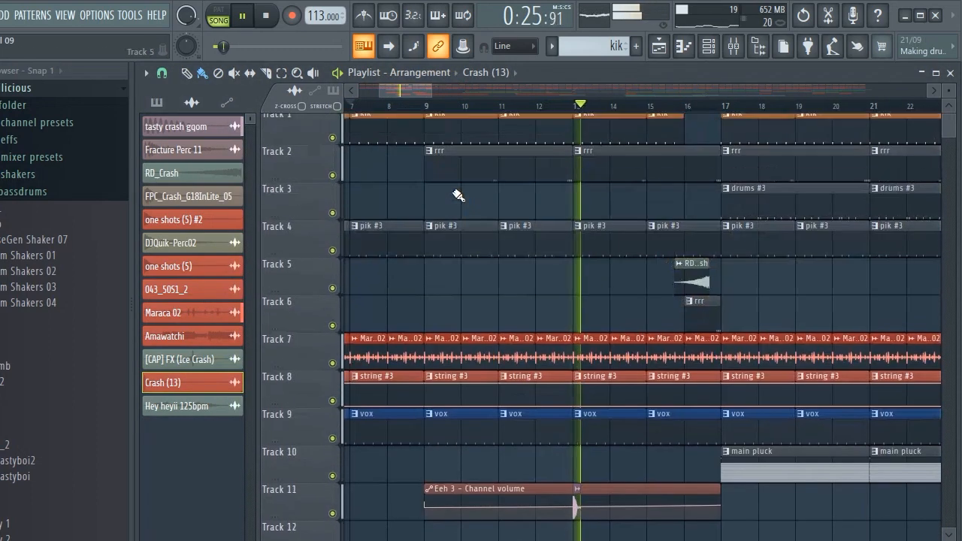
{"action": "scroll", "coordinate": [455, 194], "scroll_direction": "up", "scroll_amount": 1}
{"action": "left_click_drag", "start_coordinate": [425, 109], "coordinate": [564, 137]}
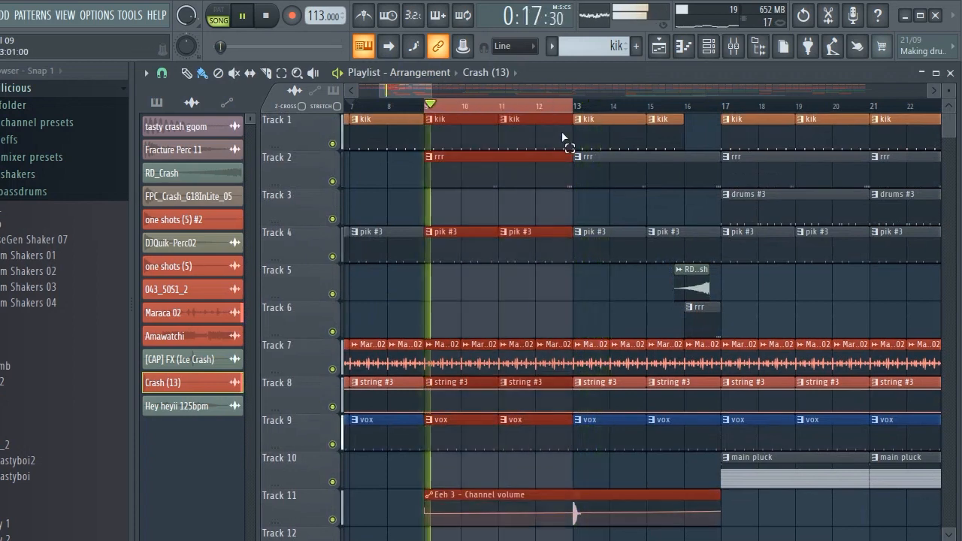
Select the rrr pattern from Track 2, show it in the channel rack, and play it in pattern mode
{"action": "left_click", "coordinate": [528, 170]}
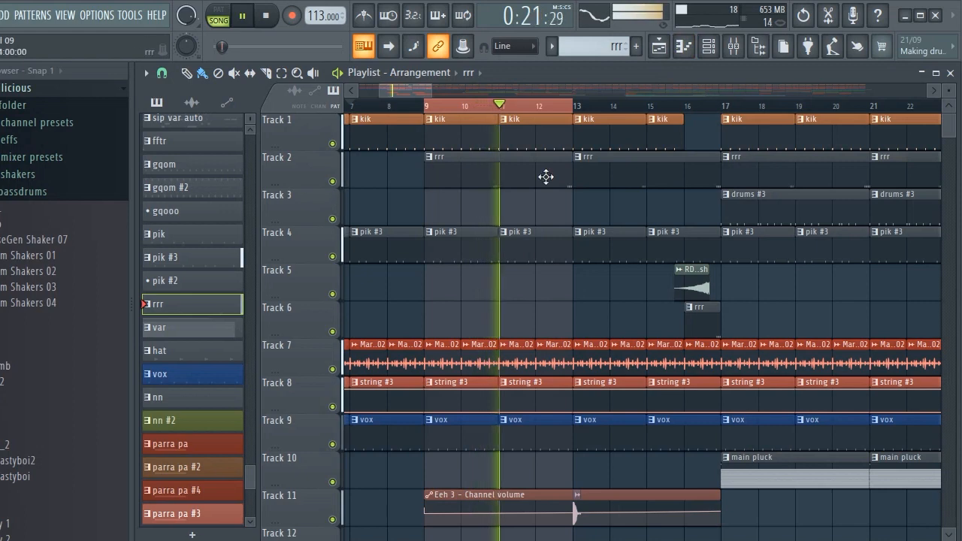
{"action": "left_click", "coordinate": [709, 45]}
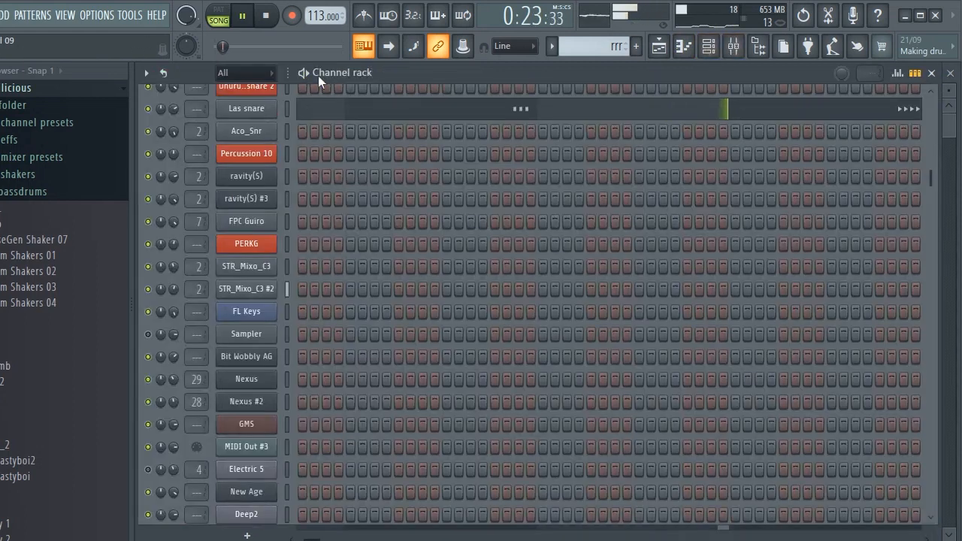
{"action": "key", "text": "l"}
{"action": "scroll", "coordinate": [436, 267], "scroll_direction": "up", "scroll_amount": 3}
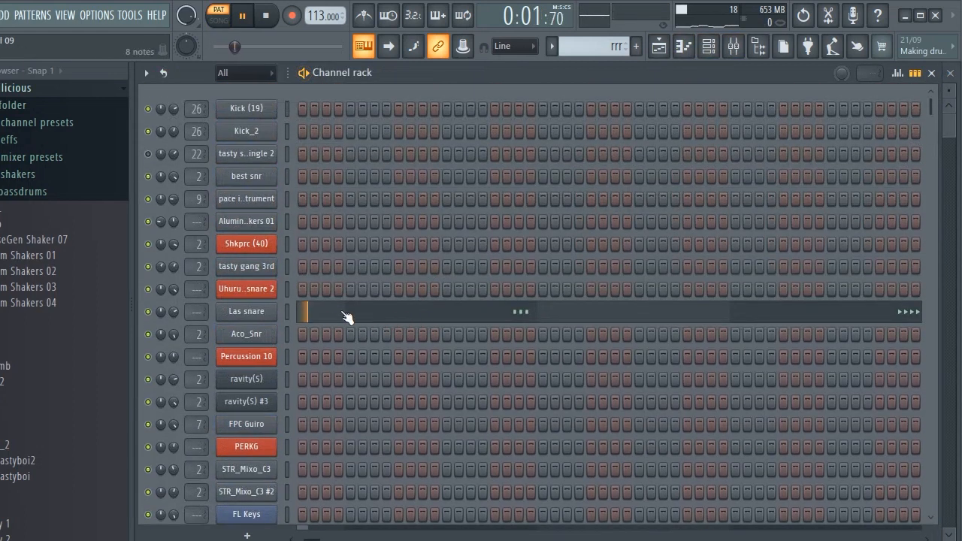
Open the Las snare channel in the piano roll and examine its C5 snare hits
{"action": "left_click", "coordinate": [346, 316]}
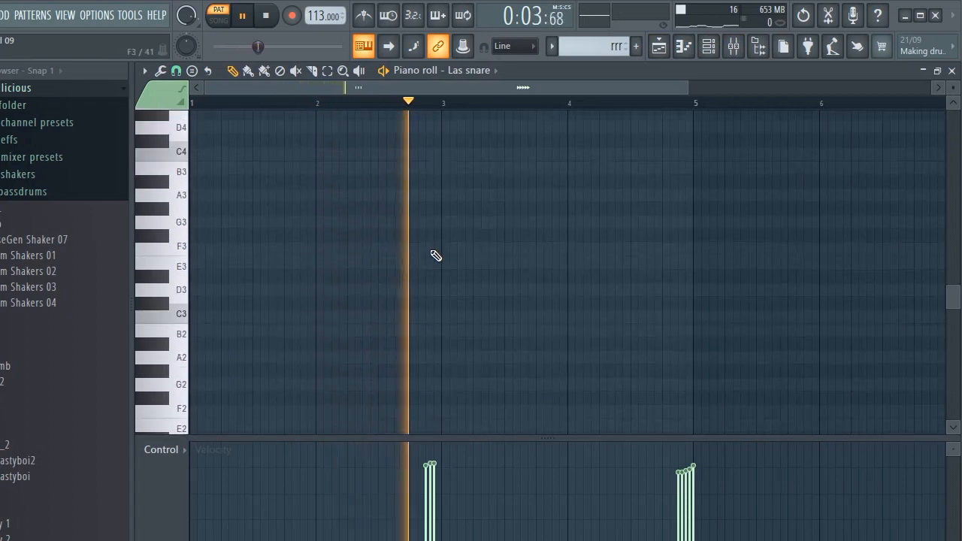
{"action": "scroll", "coordinate": [436, 255], "scroll_direction": "up", "scroll_amount": 3}
{"action": "scroll", "coordinate": [436, 100], "scroll_direction": "up", "scroll_amount": 3}
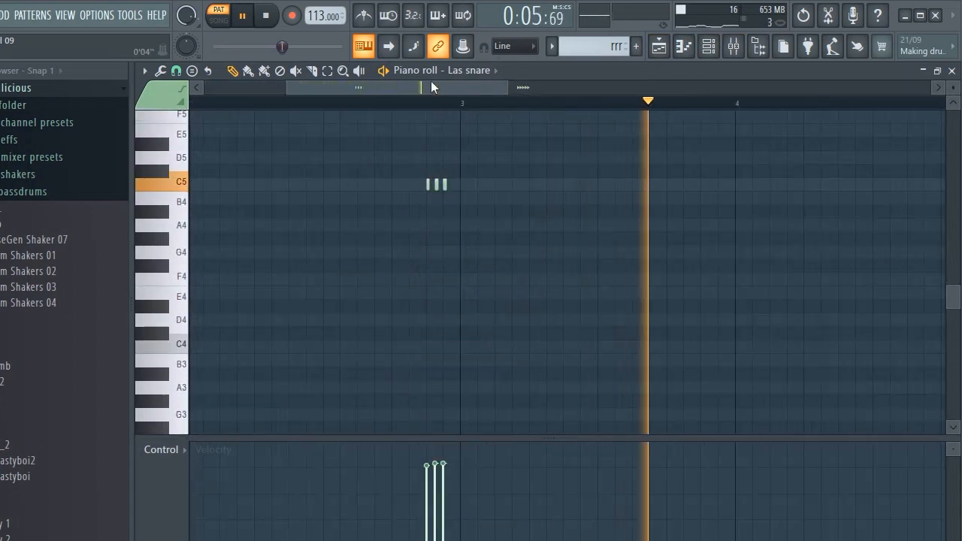
{"action": "left_click_drag", "start_coordinate": [430, 86], "coordinate": [349, 88]}
Go back to the channel rack and open the Las snare channel's sample settings to show its waveform
{"action": "left_click", "coordinate": [741, 51]}
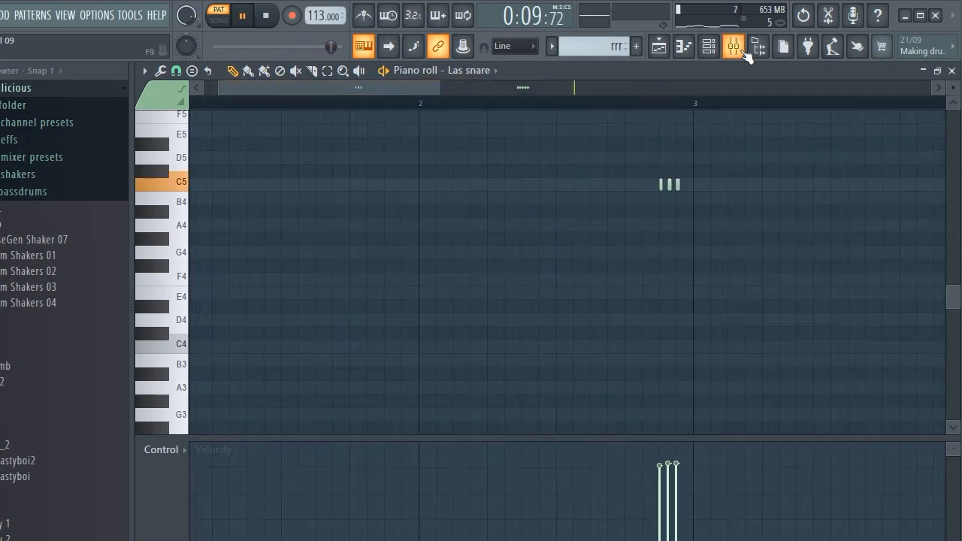
{"action": "left_click", "coordinate": [713, 48]}
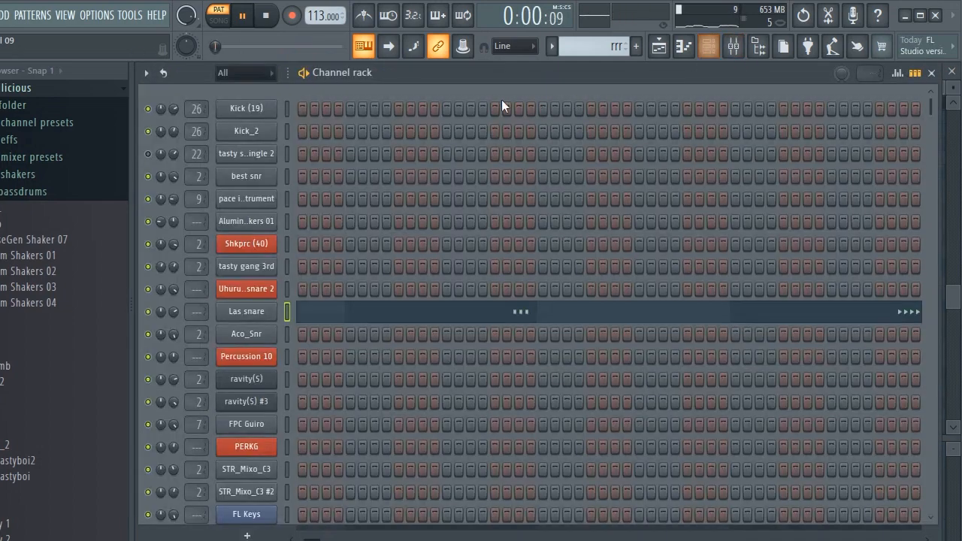
{"action": "left_click", "coordinate": [254, 313]}
{"action": "left_click_drag", "start_coordinate": [429, 264], "coordinate": [441, 142]}
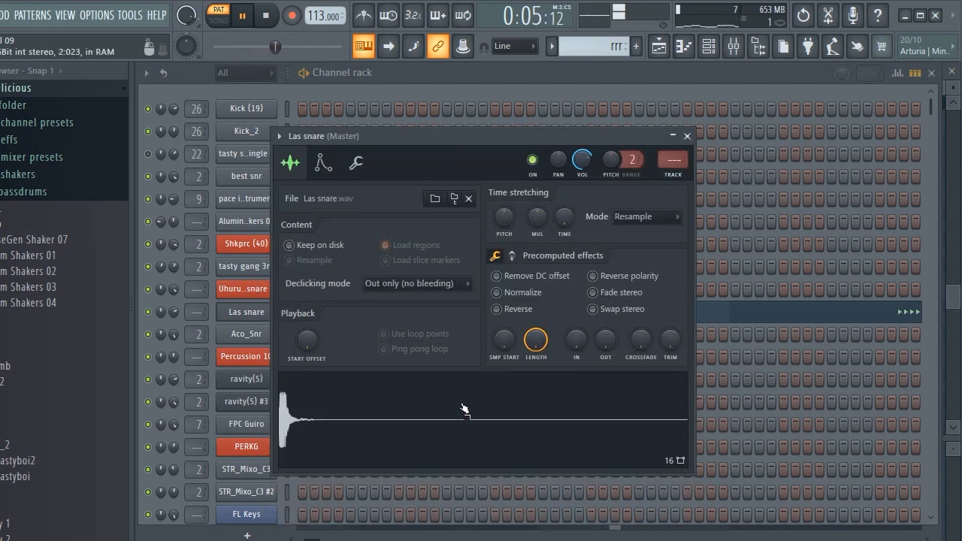
Return to the playlist, play the song from bar 9, and extend the playback loop to cover bars 9 to 16
{"action": "left_click", "coordinate": [671, 46]}
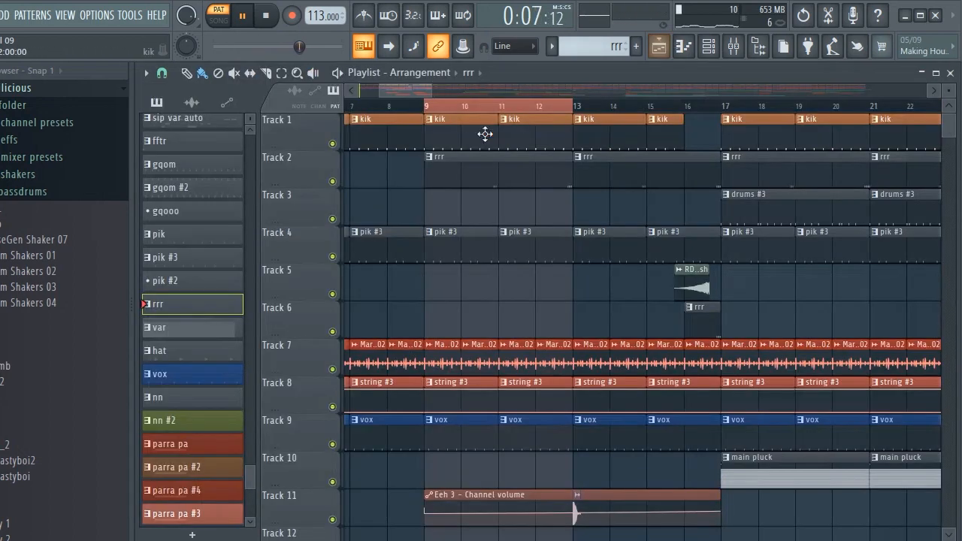
{"action": "left_click", "coordinate": [428, 109]}
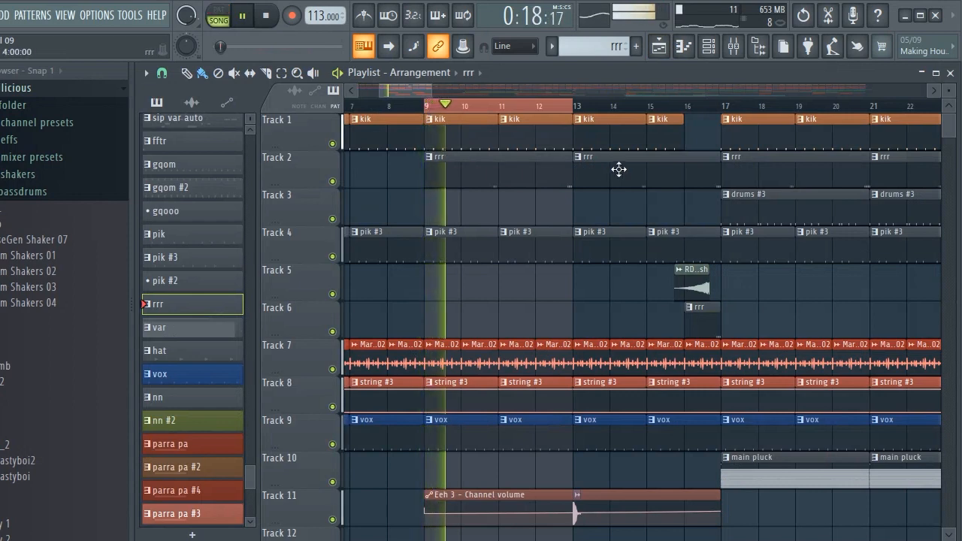
{"action": "right_click", "coordinate": [726, 110]}
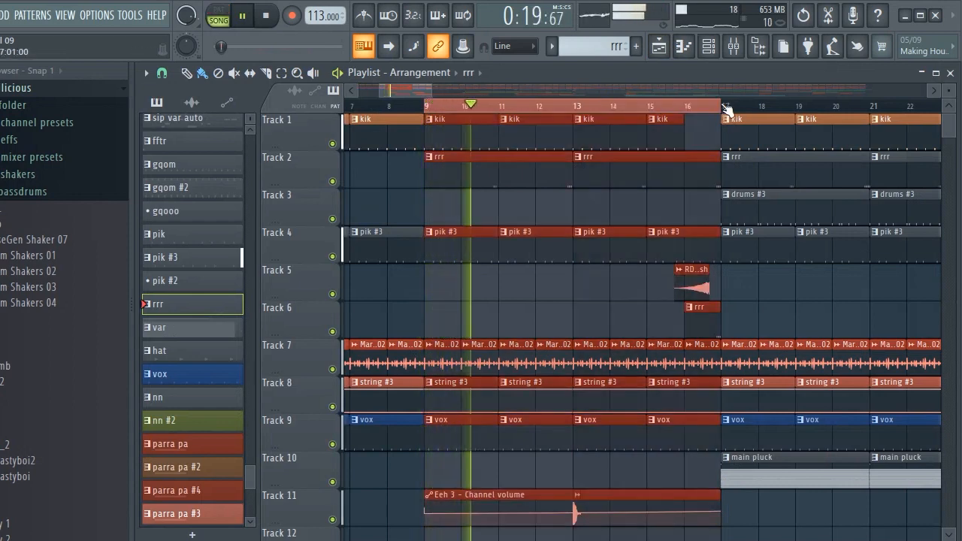
{"action": "left_click", "coordinate": [766, 136]}
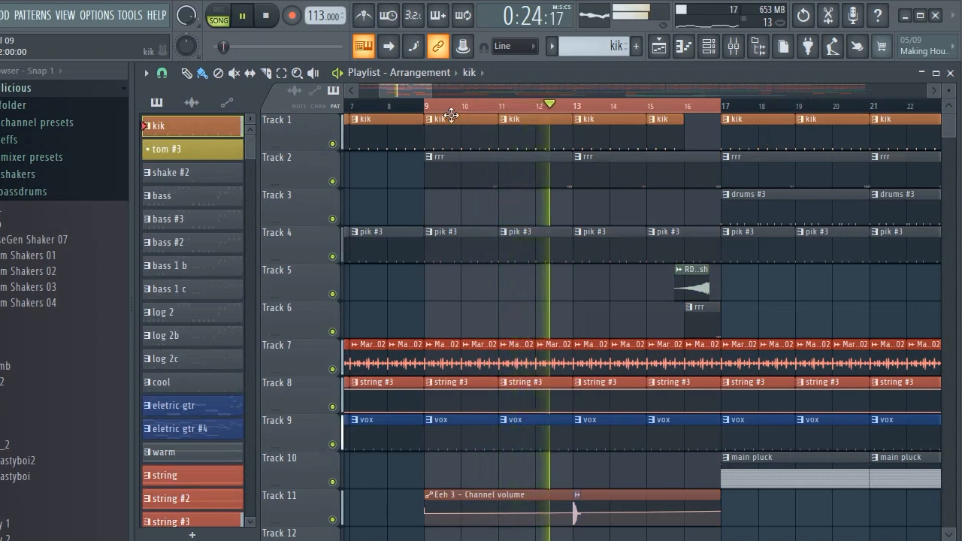
Look over the tracks from bar 10 onward while the loop plays, and stop playback
{"action": "left_click_drag", "start_coordinate": [411, 86], "coordinate": [420, 86]}
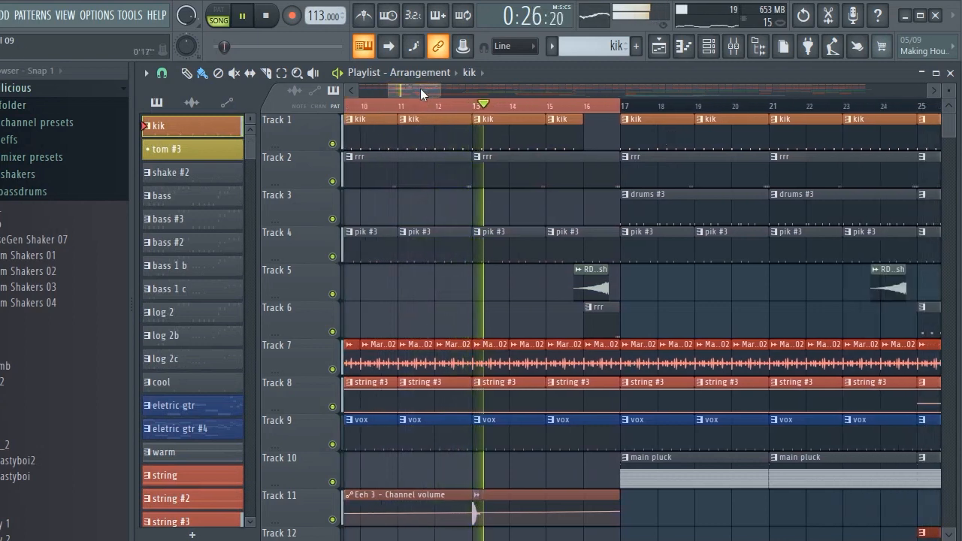
{"action": "scroll", "coordinate": [498, 218], "scroll_direction": "down", "scroll_amount": 3}
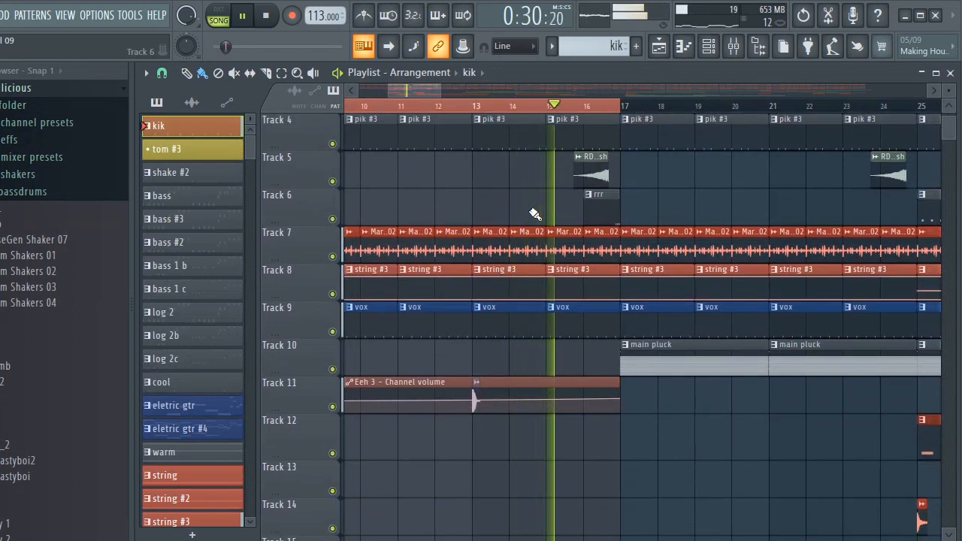
{"action": "scroll", "coordinate": [534, 214], "scroll_direction": "up", "scroll_amount": 3}
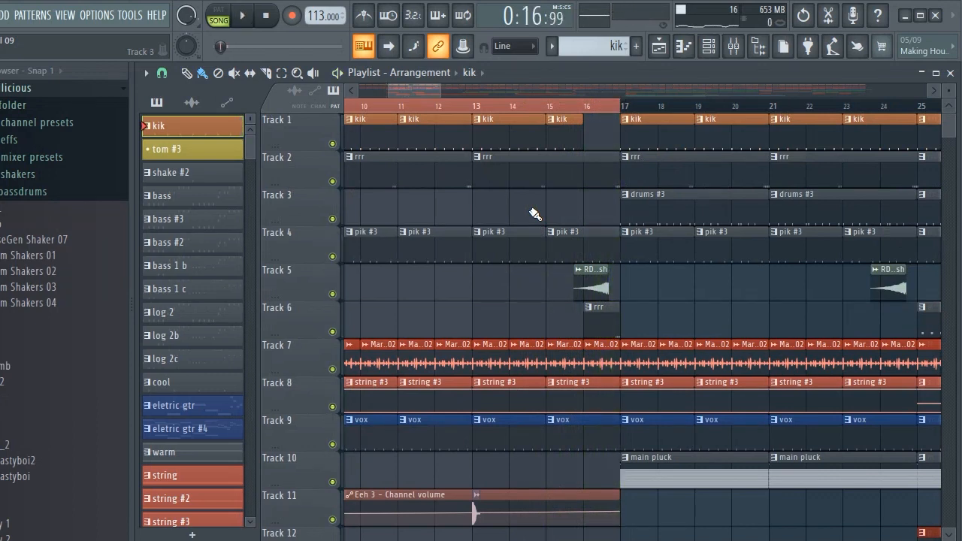
{"action": "mouse_move", "coordinate": [426, 91]}
{"action": "left_mouse_down"}
{"action": "mouse_move", "coordinate": [450, 90]}
{"action": "mouse_move", "coordinate": [417, 90]}
{"action": "mouse_move", "coordinate": [444, 98]}
{"action": "mouse_move", "coordinate": [432, 98]}
{"action": "left_mouse_up"}
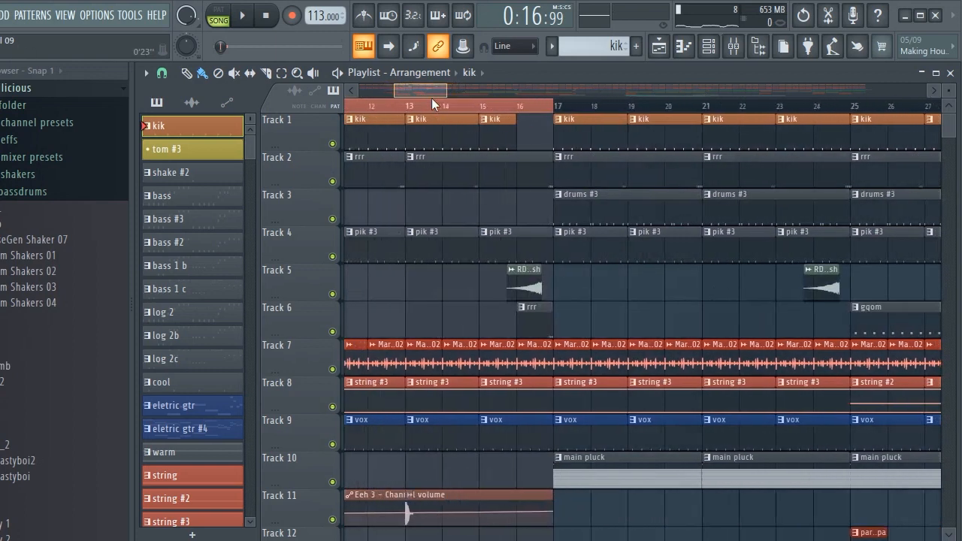
View the kik pattern's steps in the channel rack and return to the playlist
{"action": "left_click", "coordinate": [707, 48]}
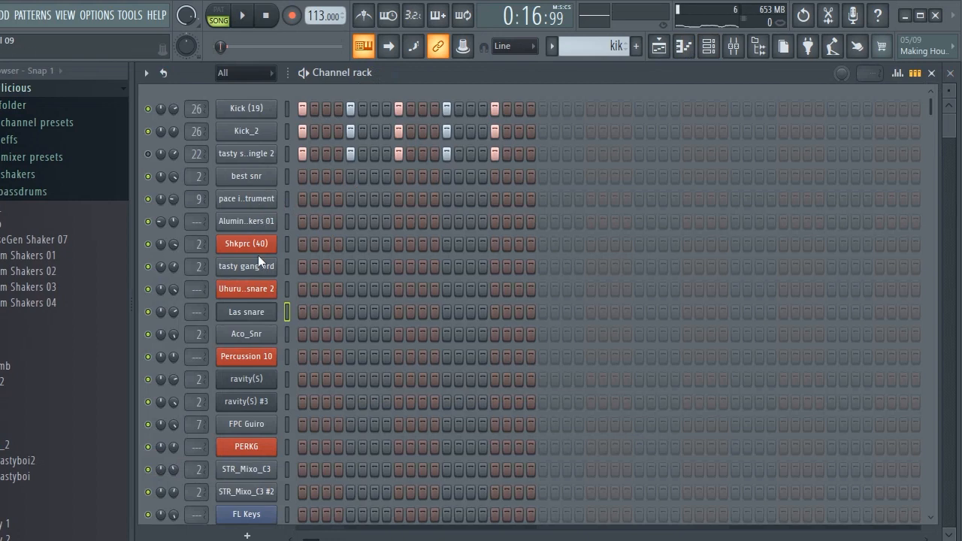
{"action": "left_click", "coordinate": [560, 50]}
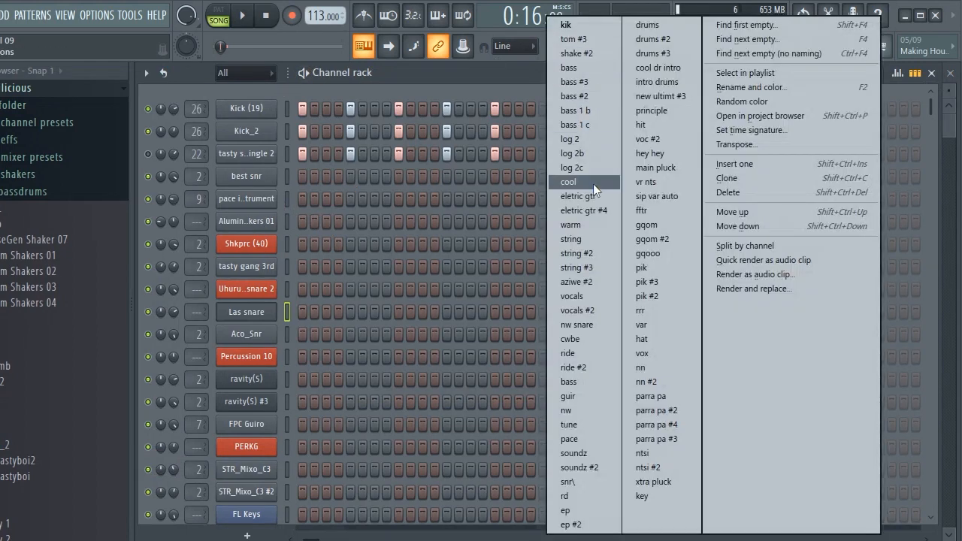
{"action": "left_click", "coordinate": [468, 78]}
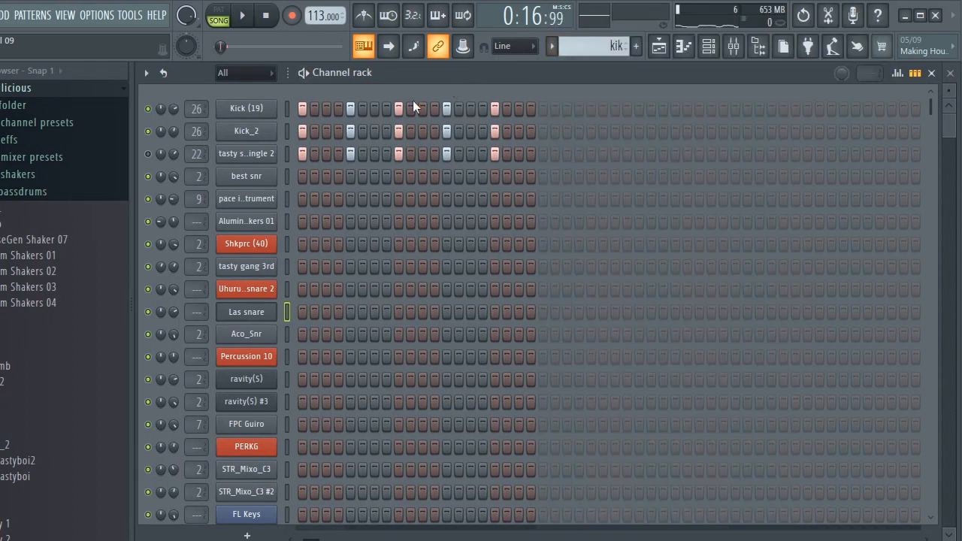
{"action": "scroll", "coordinate": [338, 312], "scroll_direction": "down", "scroll_amount": 3}
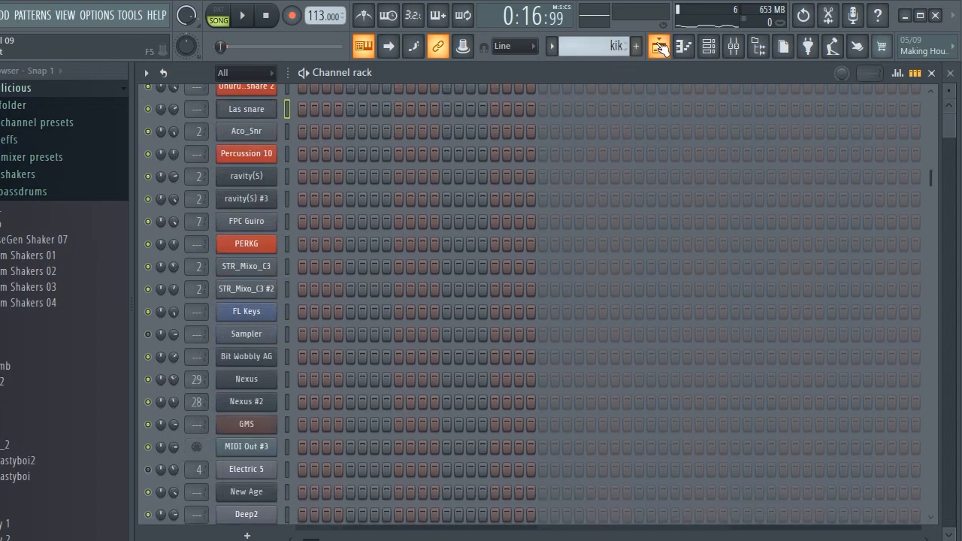
{"action": "left_click", "coordinate": [659, 47]}
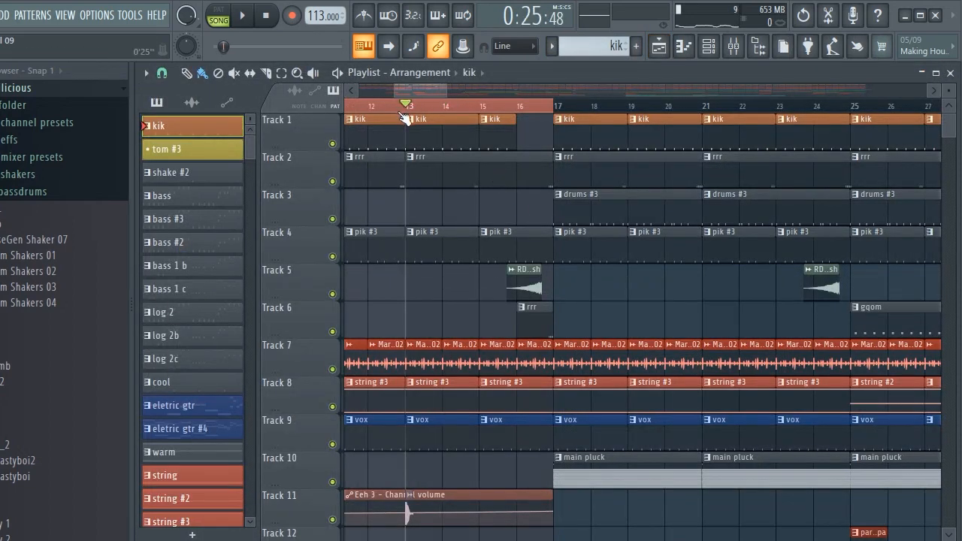
Play the loop briefly, and examine the kick gap at bar 16 along with the crash and rrr clips leading into bar 17
{"action": "key", "text": "space"}
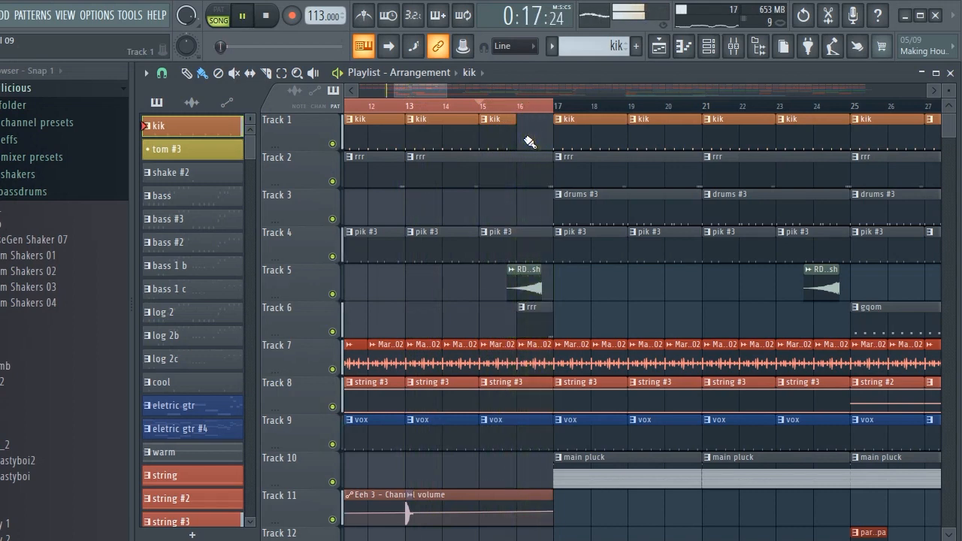
{"action": "key", "text": "space"}
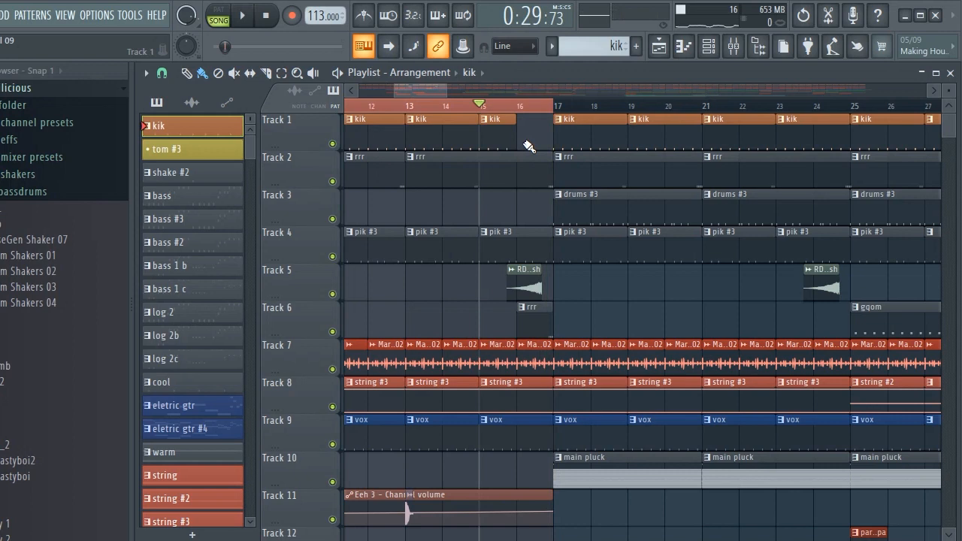
{"action": "scroll", "coordinate": [541, 166], "scroll_direction": "down", "scroll_amount": 3}
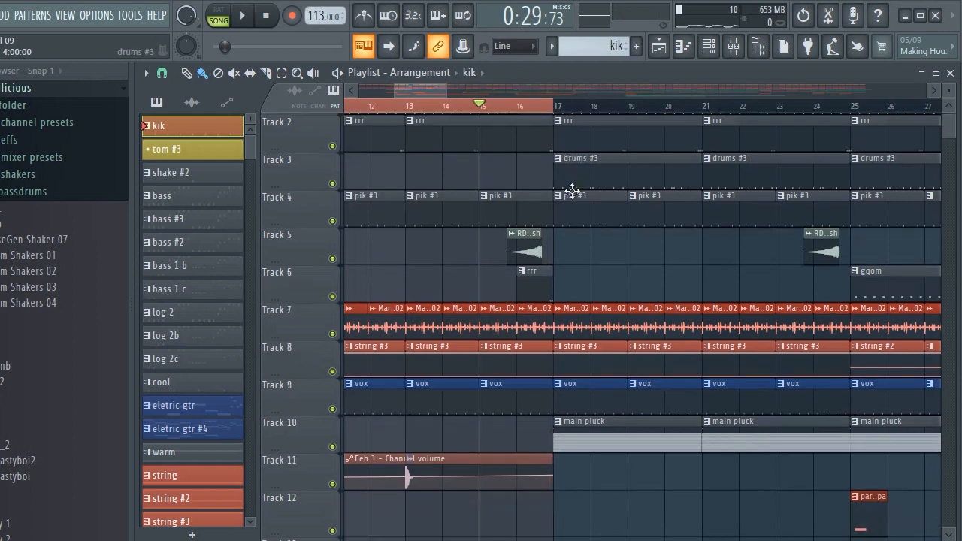
{"action": "scroll", "coordinate": [571, 192], "scroll_direction": "up", "scroll_amount": 3}
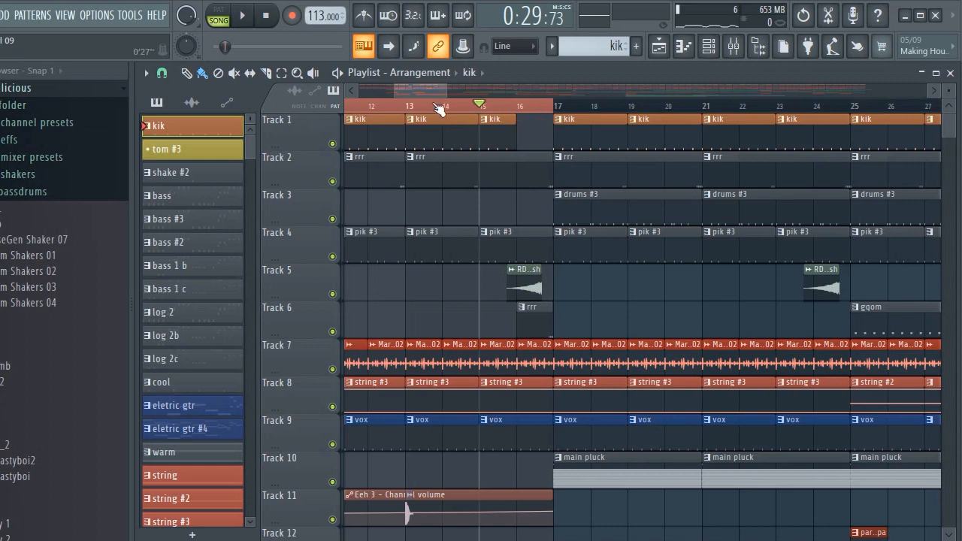
{"action": "left_click_drag", "start_coordinate": [441, 91], "coordinate": [451, 93]}
{"action": "scroll", "coordinate": [415, 151], "scroll_direction": "down", "scroll_amount": 4}
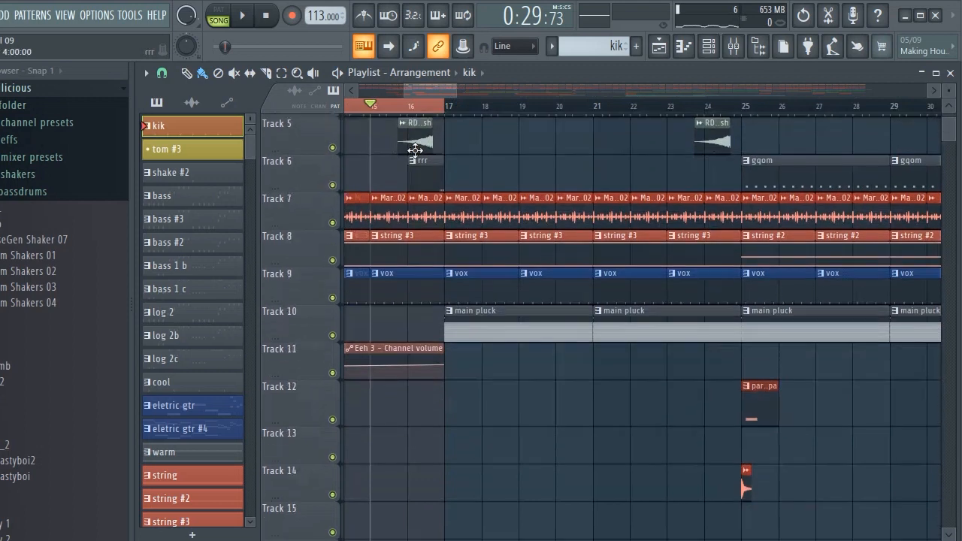
{"action": "scroll", "coordinate": [415, 150], "scroll_direction": "up", "scroll_amount": 3}
{"action": "scroll", "coordinate": [414, 151], "scroll_direction": "up", "scroll_amount": 1}
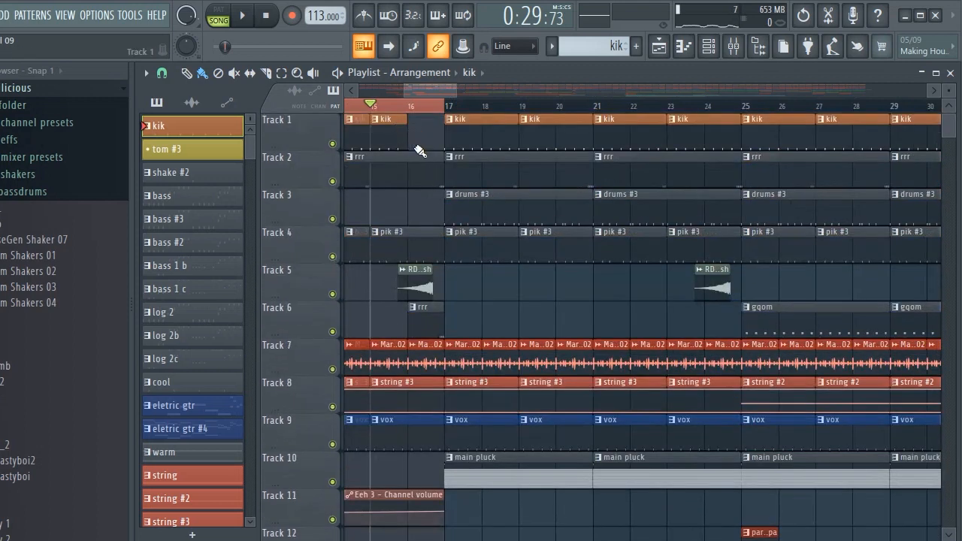
Clear the playback loop, select the drums #3 pattern, and play the arrangement from bar 15 across the bar 17 transition
{"action": "right_click", "coordinate": [407, 101]}
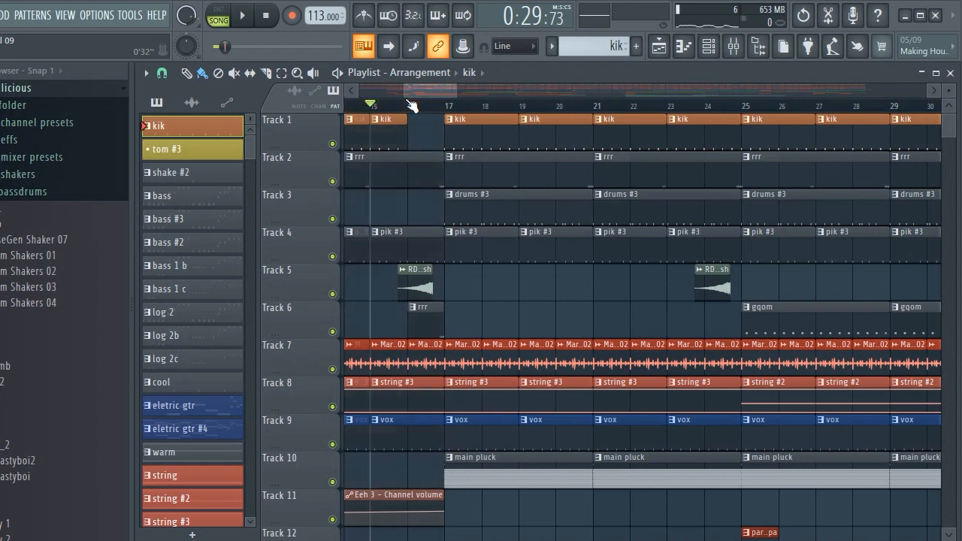
{"action": "left_click_drag", "start_coordinate": [426, 91], "coordinate": [422, 88]}
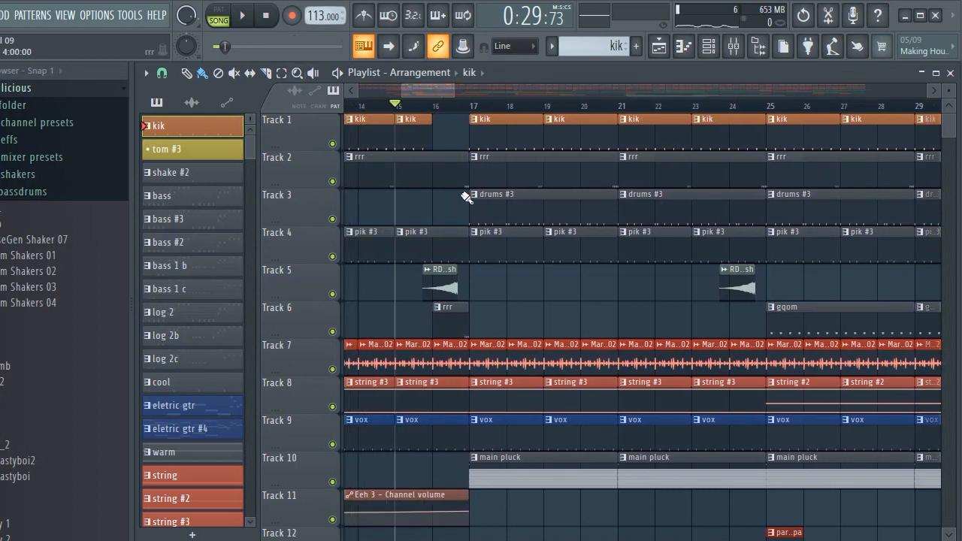
{"action": "scroll", "coordinate": [467, 218], "scroll_direction": "down", "scroll_amount": 10}
{"action": "scroll", "coordinate": [467, 219], "scroll_direction": "up", "scroll_amount": 10}
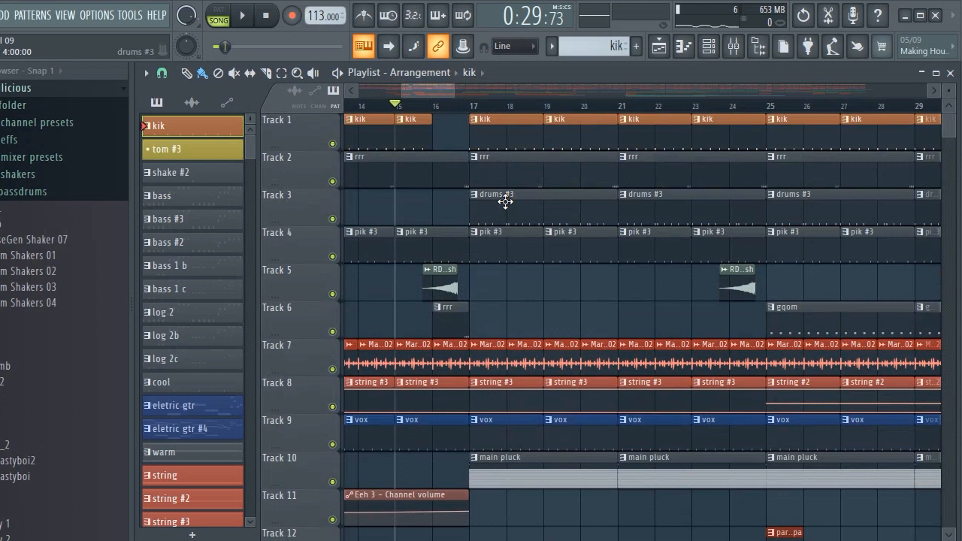
{"action": "left_click", "coordinate": [505, 201]}
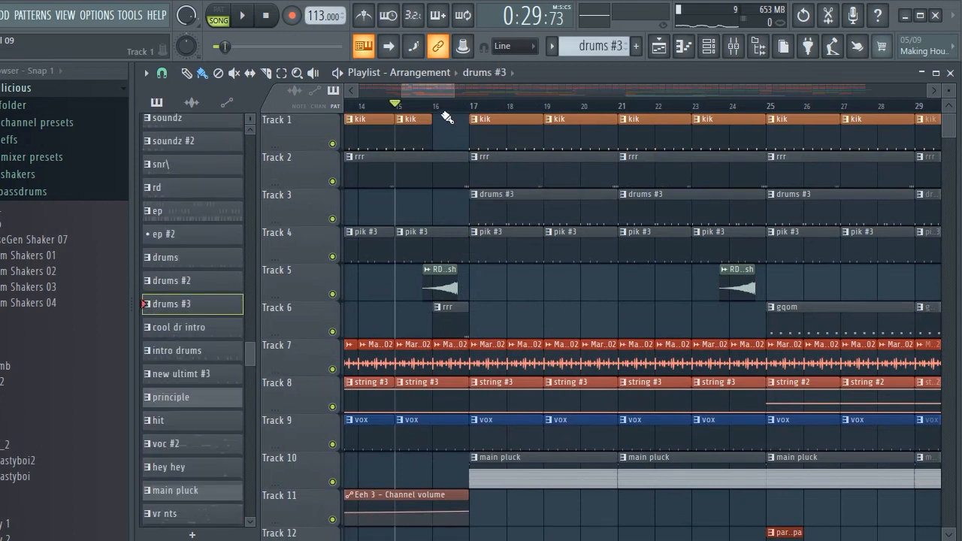
{"action": "key", "text": "space"}
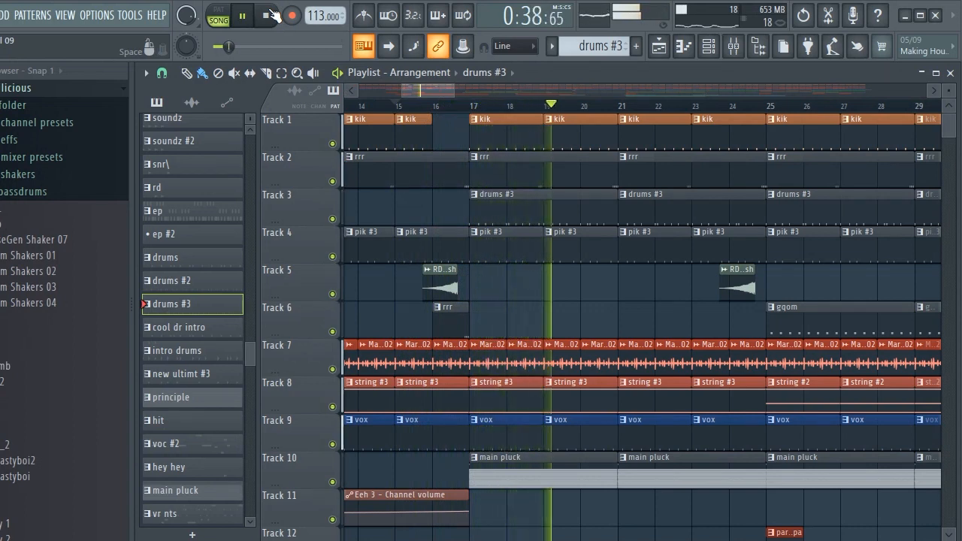
{"action": "left_click", "coordinate": [267, 15]}
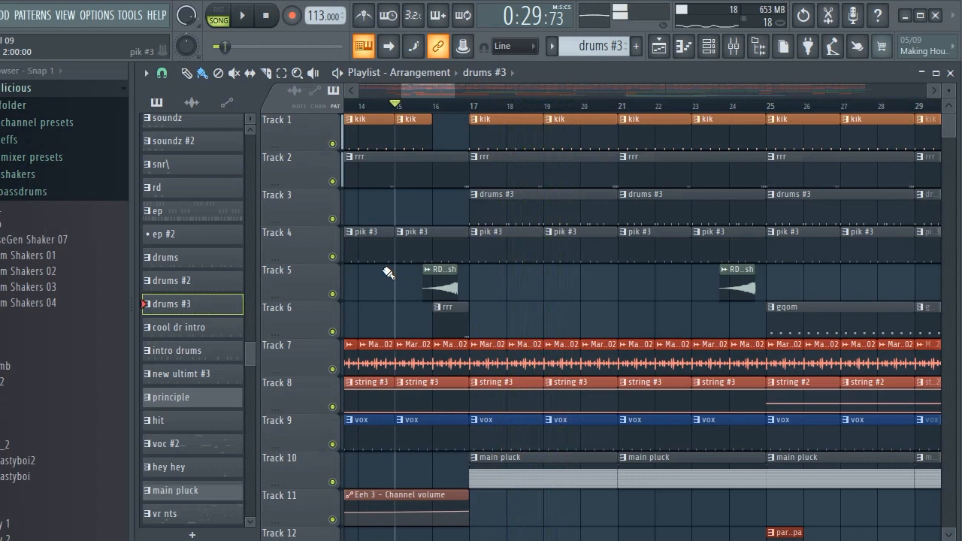
Open the sample settings of Track 5's RD_Crash clip before bar 17 and show its Crash track in the mixer
{"action": "double_click", "coordinate": [447, 281]}
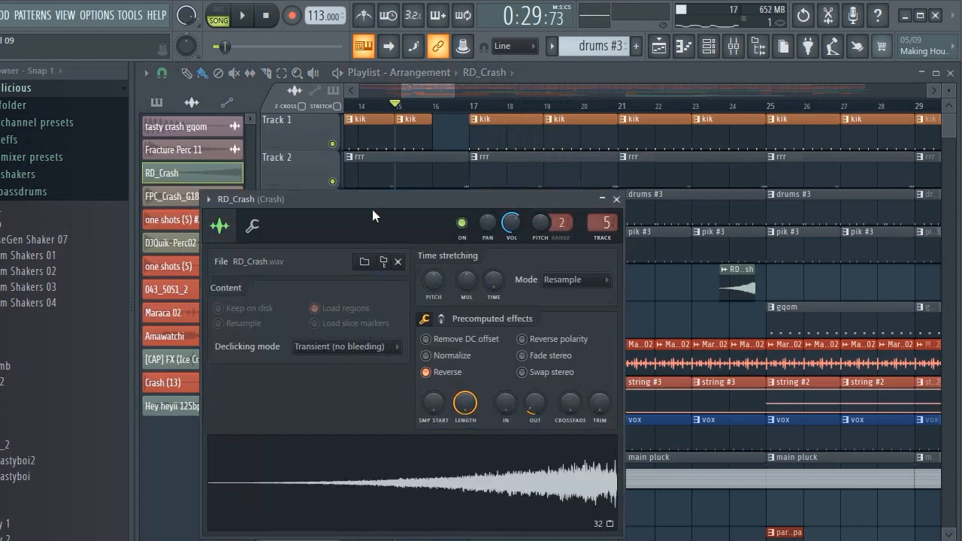
{"action": "left_click_drag", "start_coordinate": [371, 209], "coordinate": [372, 129]}
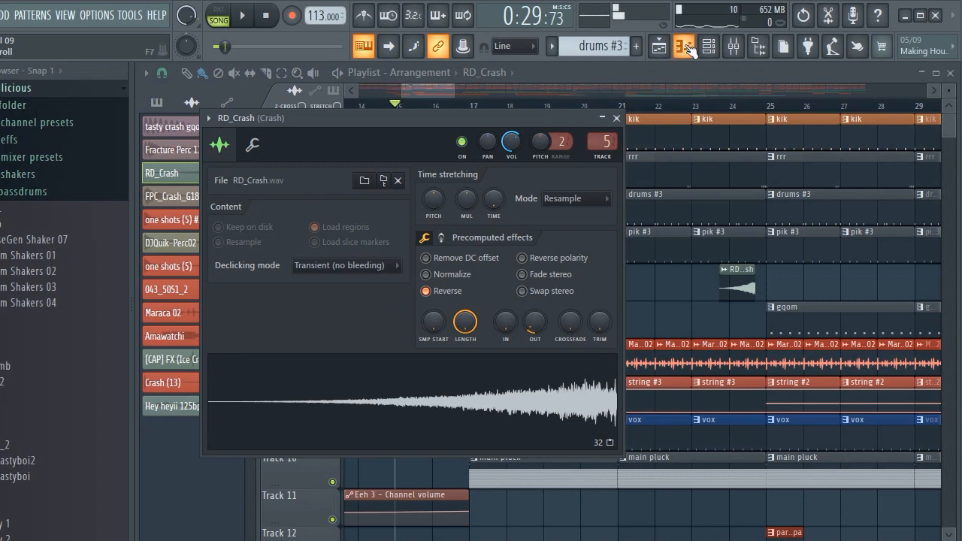
{"action": "left_click", "coordinate": [735, 49]}
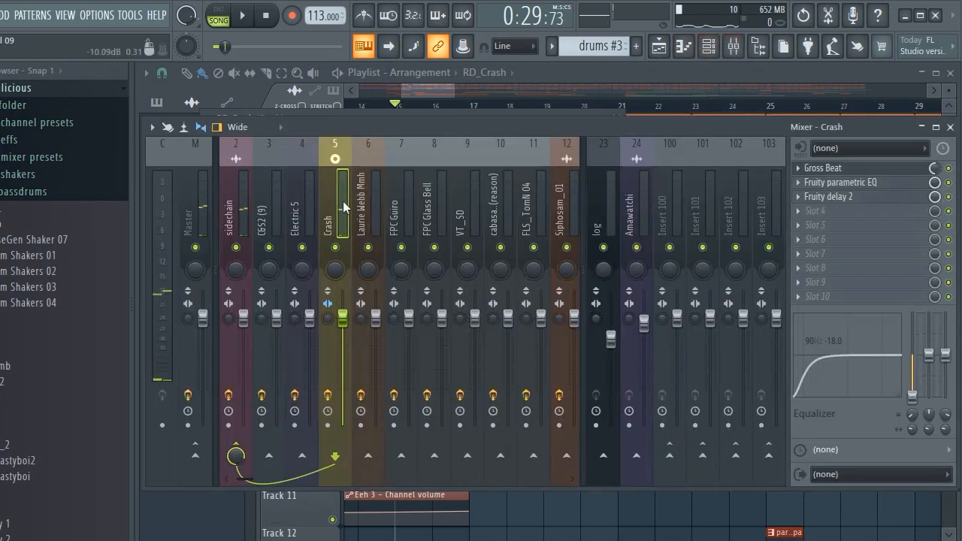
Open Gross Beat on the Crash mixer track and examine its 1/4 Bt Gate volume preset
{"action": "left_click", "coordinate": [855, 171]}
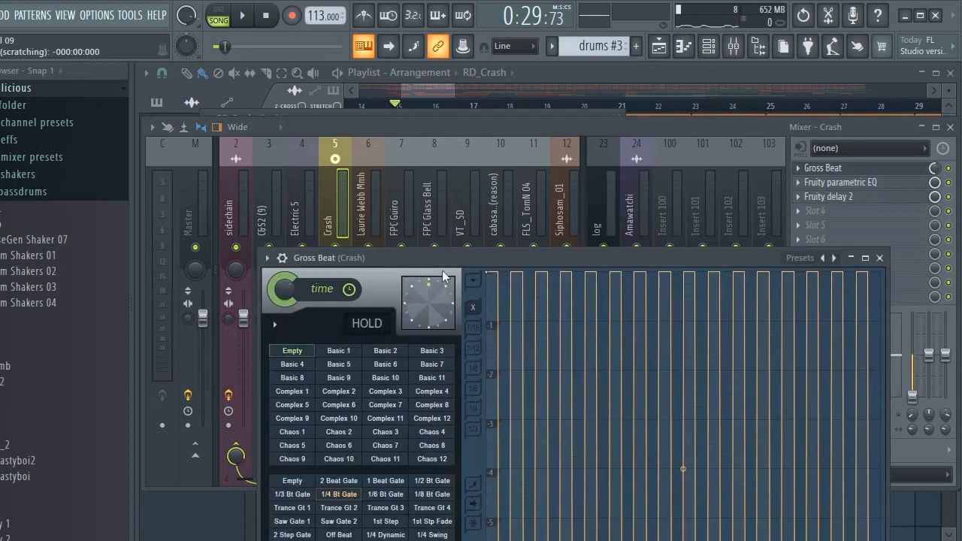
{"action": "left_click_drag", "start_coordinate": [466, 256], "coordinate": [398, 206]}
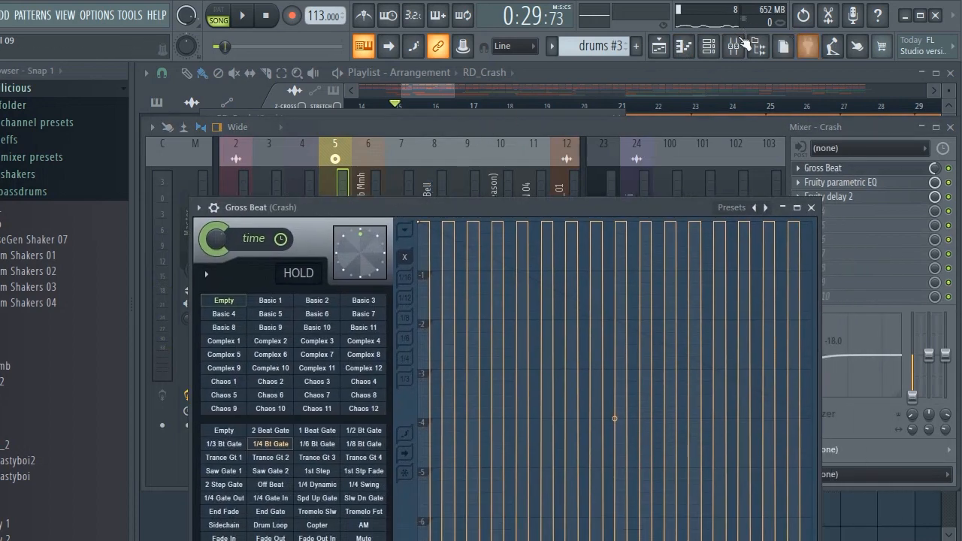
{"action": "left_click", "coordinate": [720, 47]}
{"action": "scroll", "coordinate": [328, 354], "scroll_direction": "down", "scroll_amount": 3}
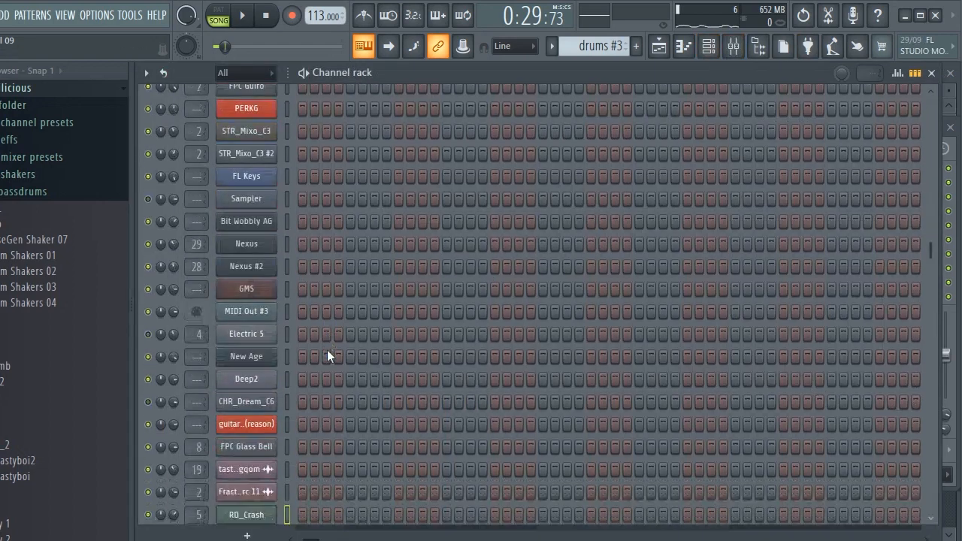
{"action": "key", "text": "F9"}
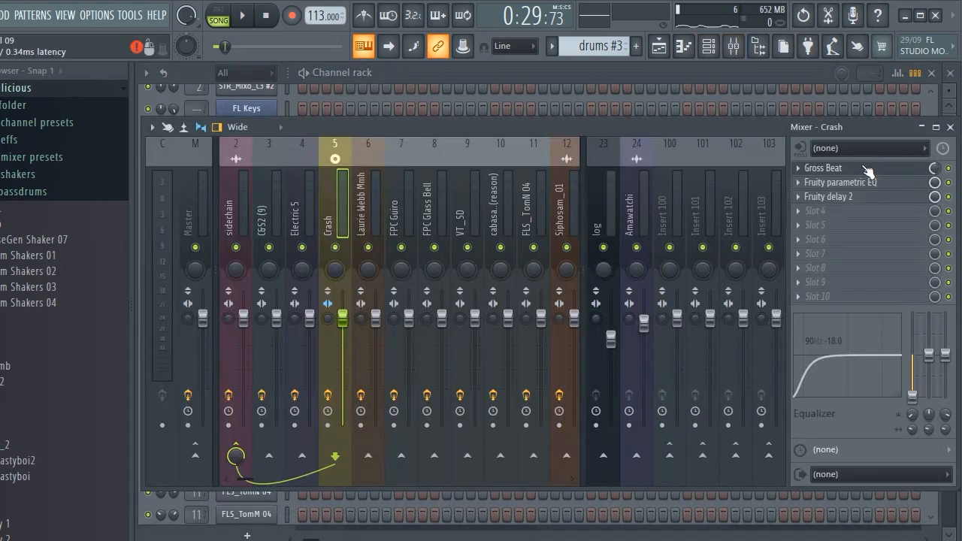
{"action": "left_click", "coordinate": [867, 169]}
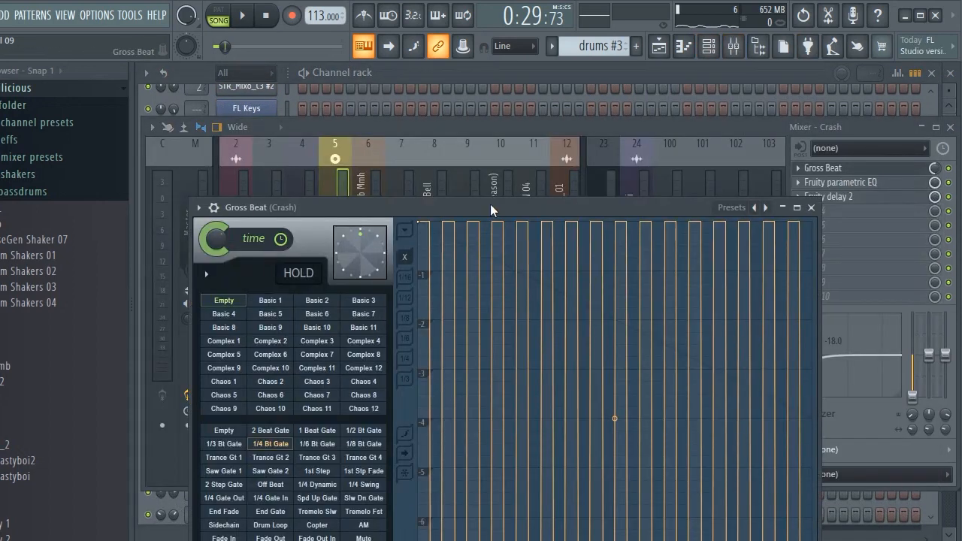
{"action": "left_click_drag", "start_coordinate": [490, 203], "coordinate": [484, 126]}
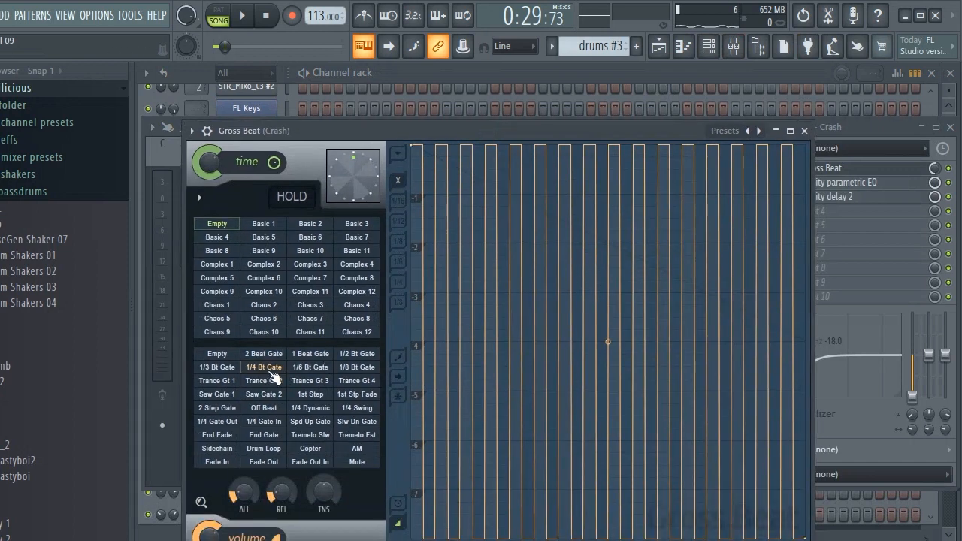
Close Gross Beat and open the Fruity parametric EQ on the Crash mixer track
{"action": "left_click", "coordinate": [804, 130]}
{"action": "left_click", "coordinate": [861, 183]}
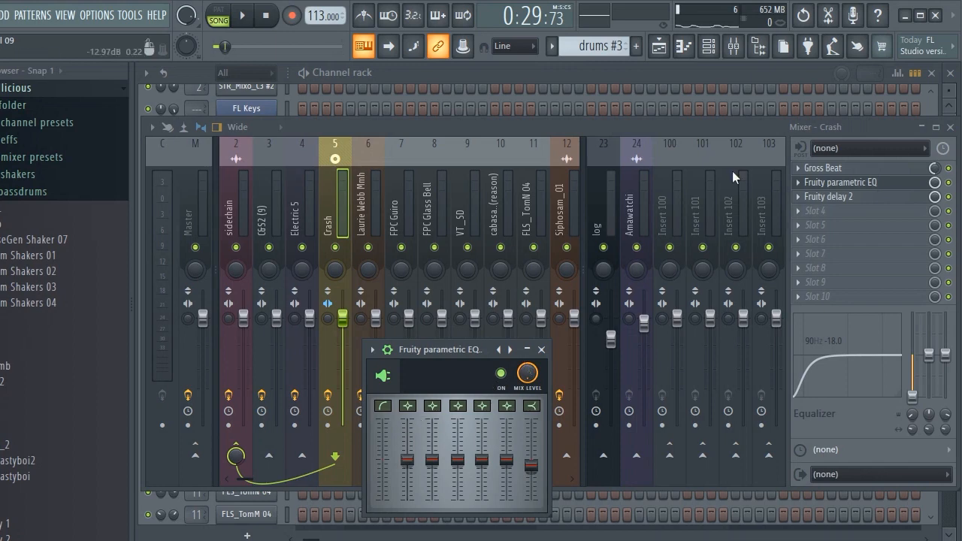
Open Fruity delay 2 on the Crash mixer track and check the exact value of its delay Time knob
{"action": "left_click", "coordinate": [834, 197]}
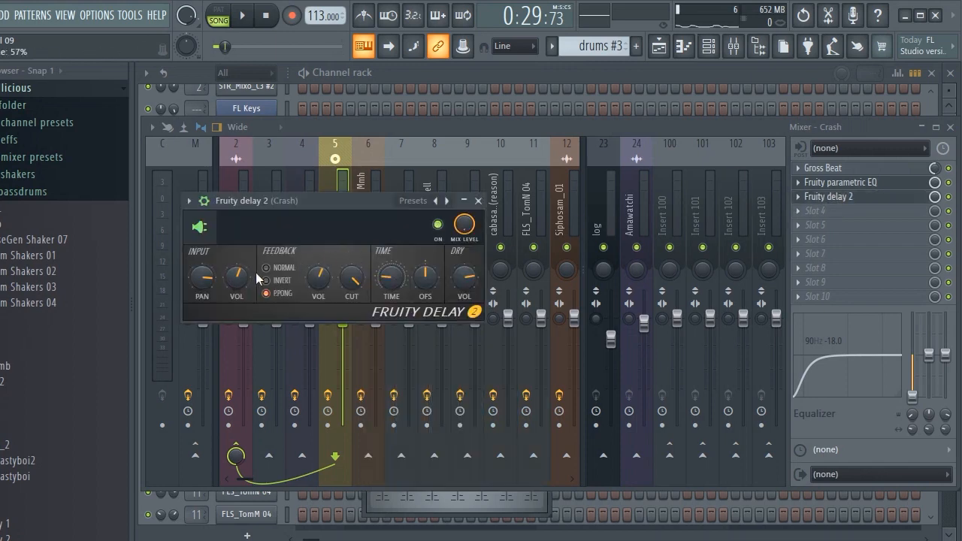
{"action": "right_click", "coordinate": [387, 282]}
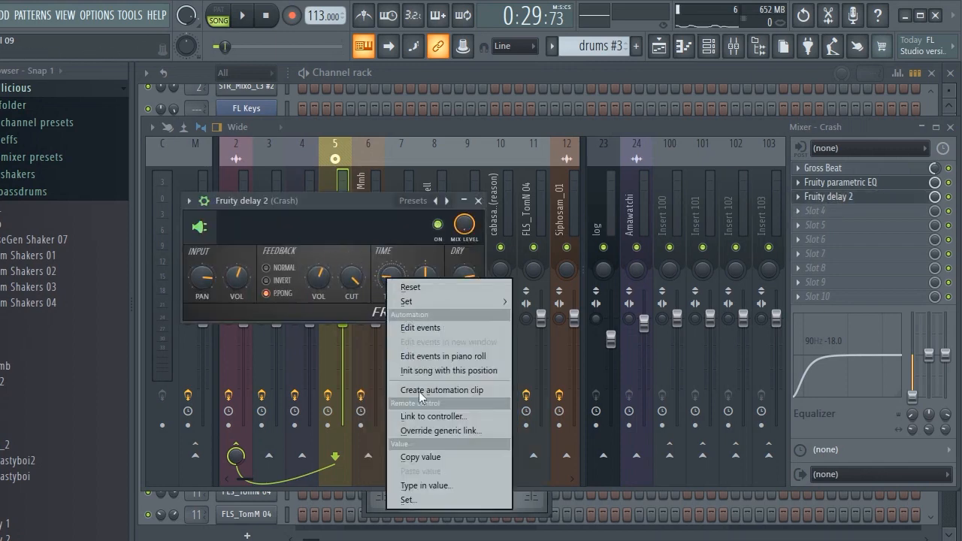
{"action": "left_click", "coordinate": [425, 487]}
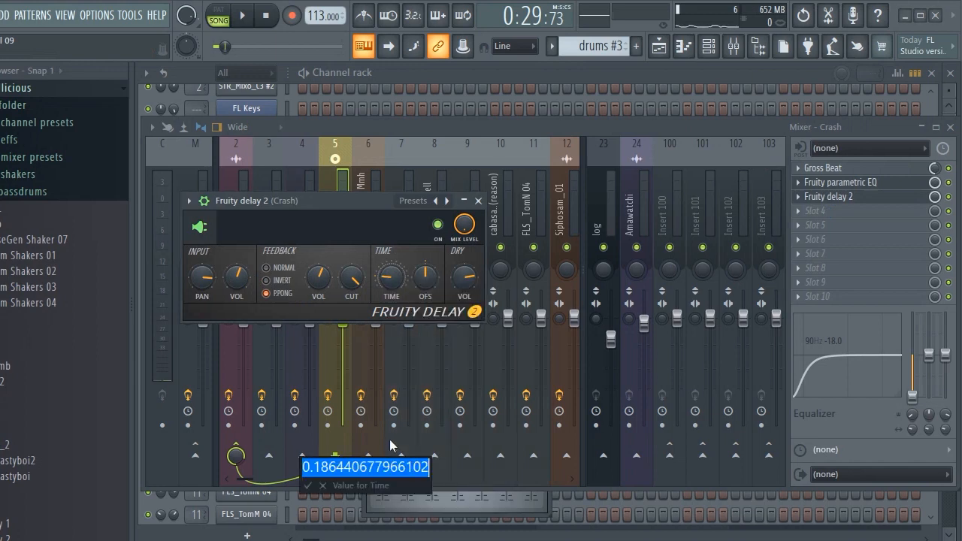
{"action": "left_click", "coordinate": [323, 486]}
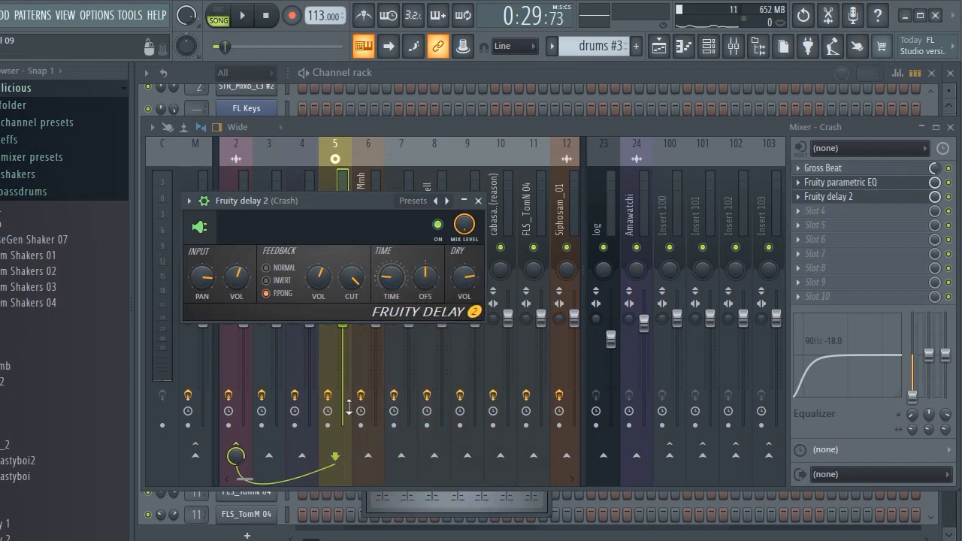
Return to the playlist and play the arrangement from bar 17
{"action": "left_click", "coordinate": [661, 48]}
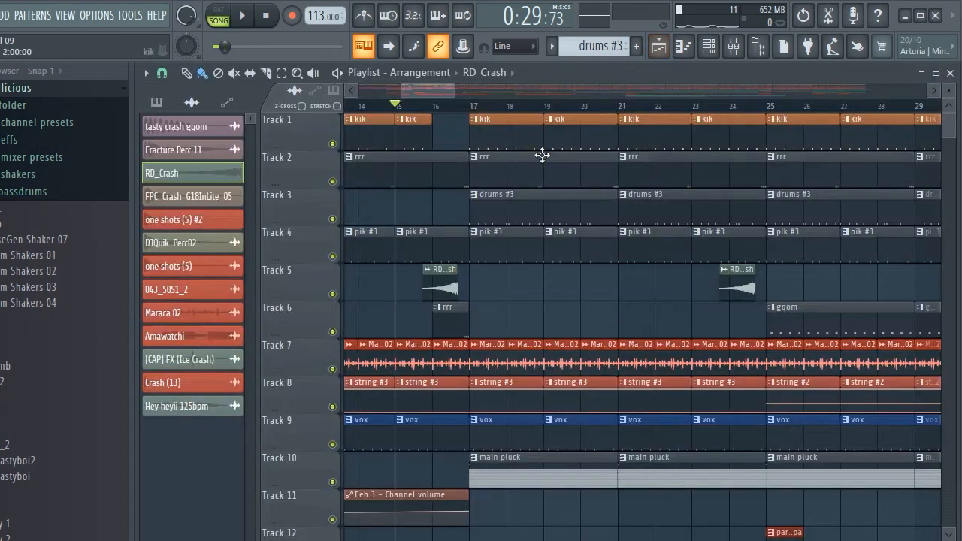
{"action": "left_click", "coordinate": [474, 107]}
{"action": "key", "text": "space"}
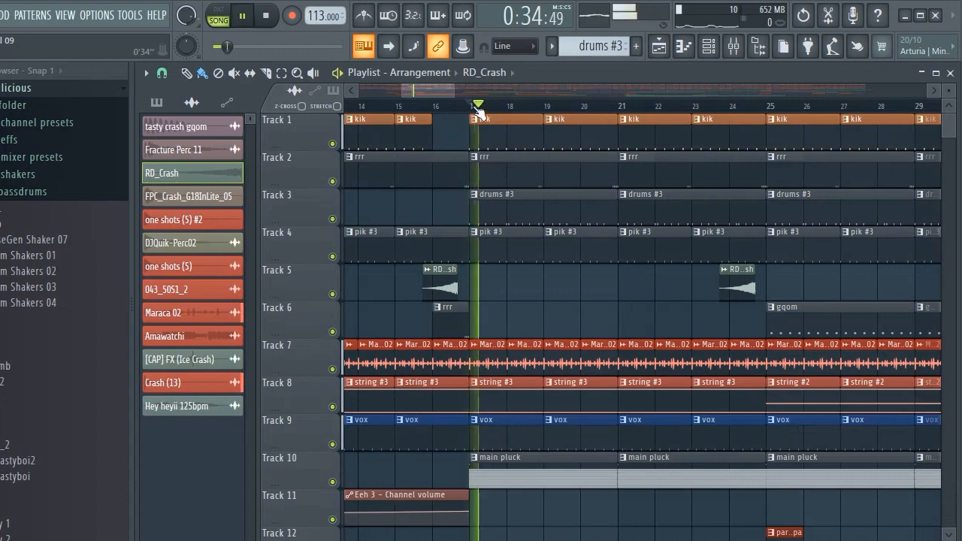
Select Track 3's drums #3 clip, locate its programmed steps in the channel rack, and play the pattern alone
{"action": "left_click", "coordinate": [554, 208]}
{"action": "left_click", "coordinate": [713, 47]}
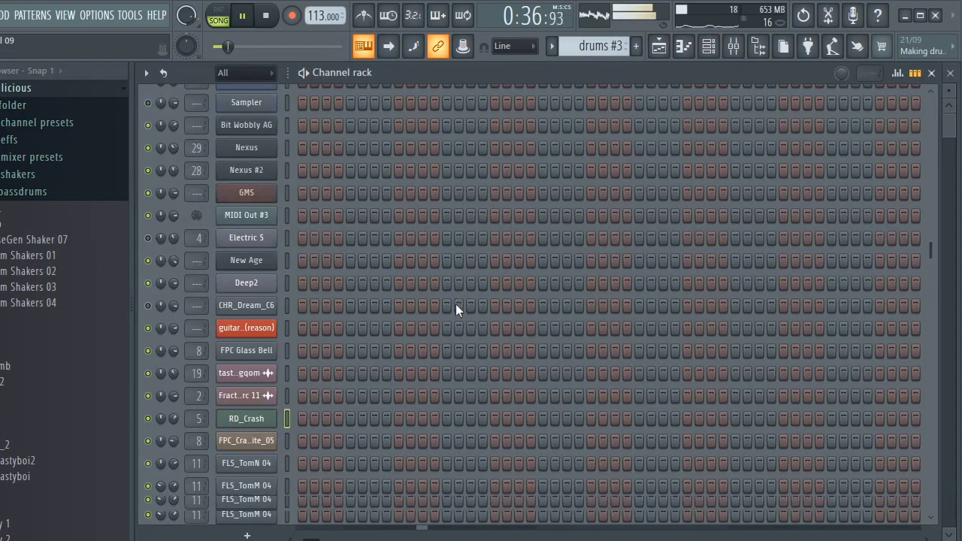
{"action": "scroll", "coordinate": [455, 304], "scroll_direction": "up", "scroll_amount": 5}
{"action": "scroll", "coordinate": [455, 304], "scroll_direction": "up", "scroll_amount": 1}
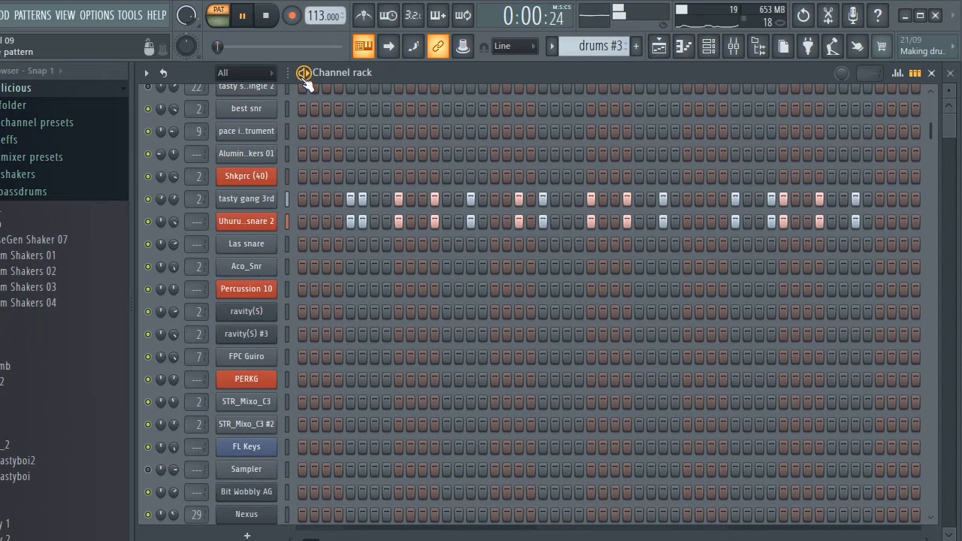
Select the main pluck clip on Track 10 in the playlist and listen to its pattern alone
{"action": "left_click", "coordinate": [658, 46]}
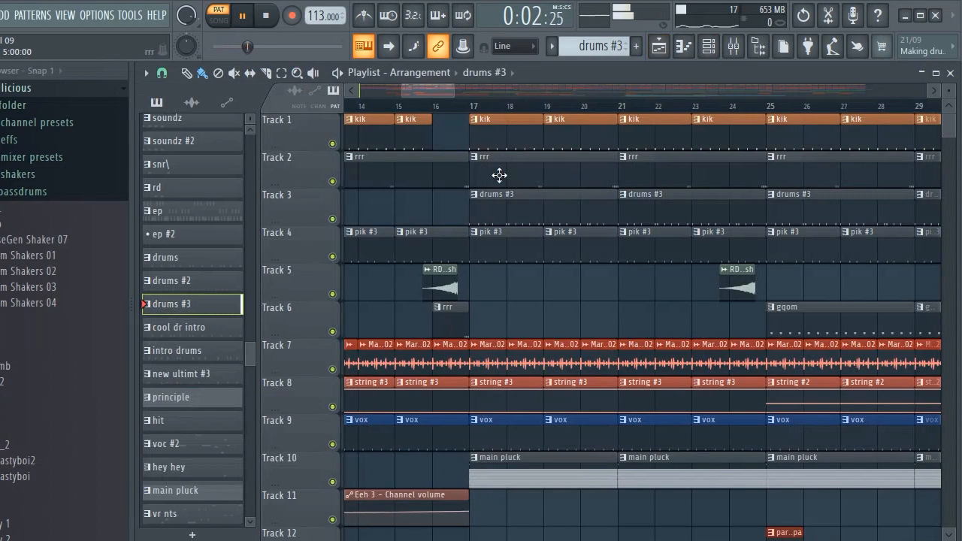
{"action": "scroll", "coordinate": [592, 264], "scroll_direction": "down", "scroll_amount": 8}
{"action": "scroll", "coordinate": [534, 279], "scroll_direction": "up", "scroll_amount": 3}
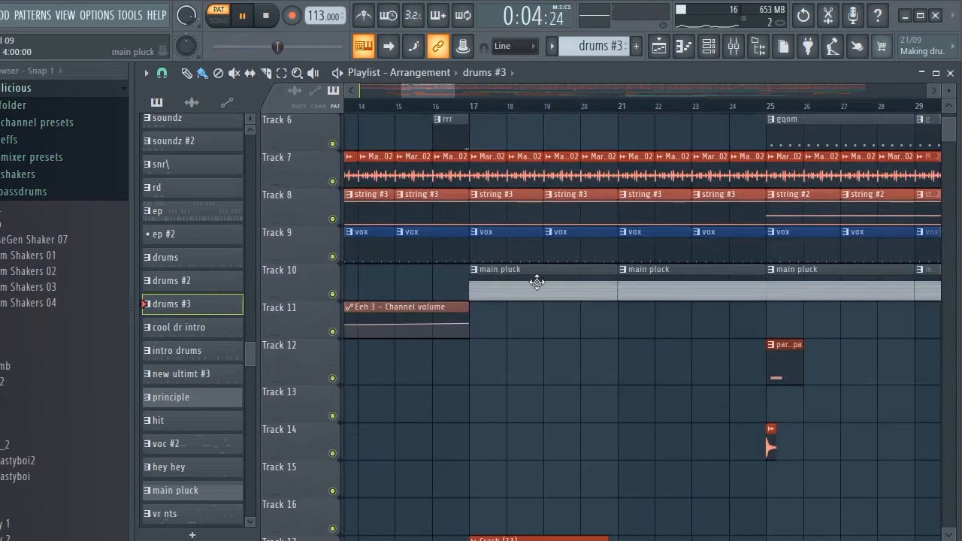
{"action": "left_click", "coordinate": [535, 283]}
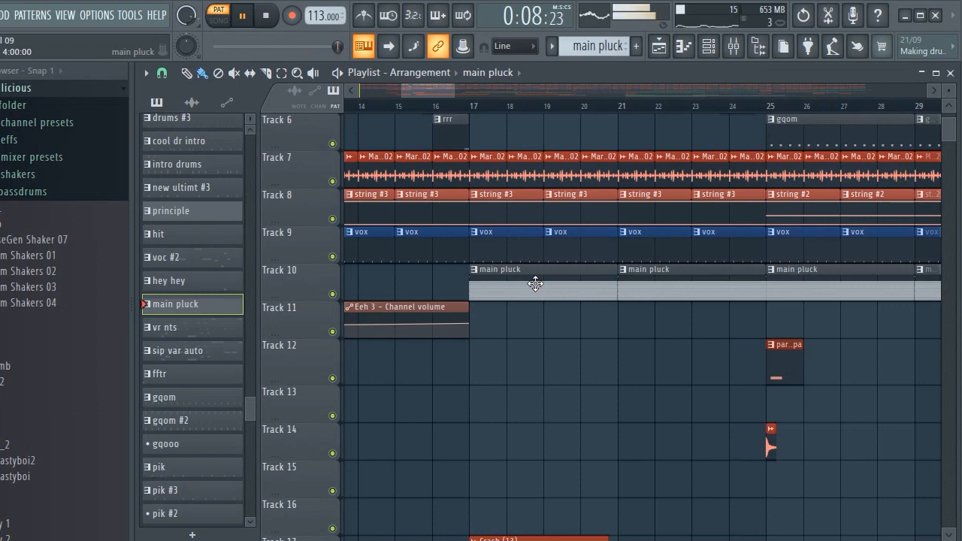
Mute Track 3, play the arrangement from bar 16 across the bar 17 transition, and stop playback
{"action": "scroll", "coordinate": [535, 283], "scroll_direction": "up", "scroll_amount": 5}
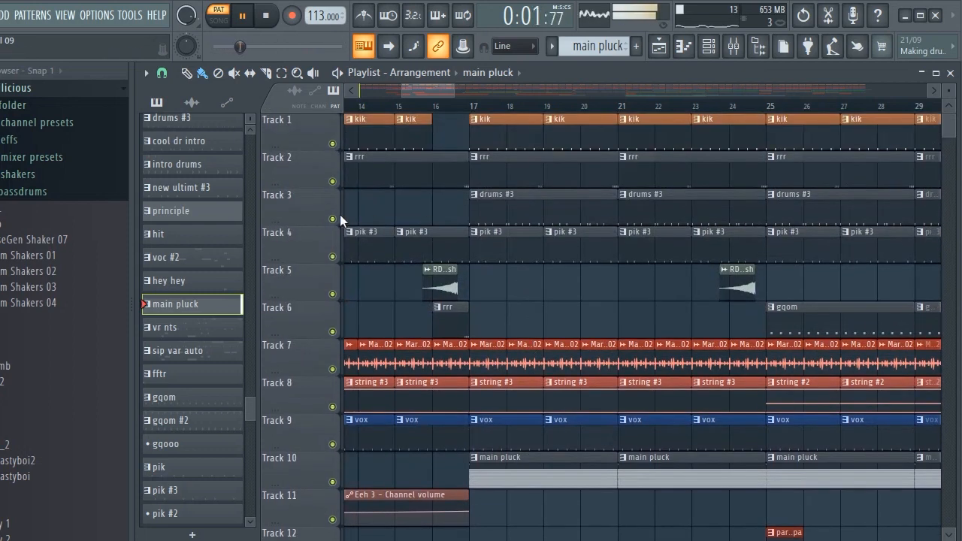
{"action": "left_click", "coordinate": [333, 218]}
{"action": "left_click", "coordinate": [425, 111]}
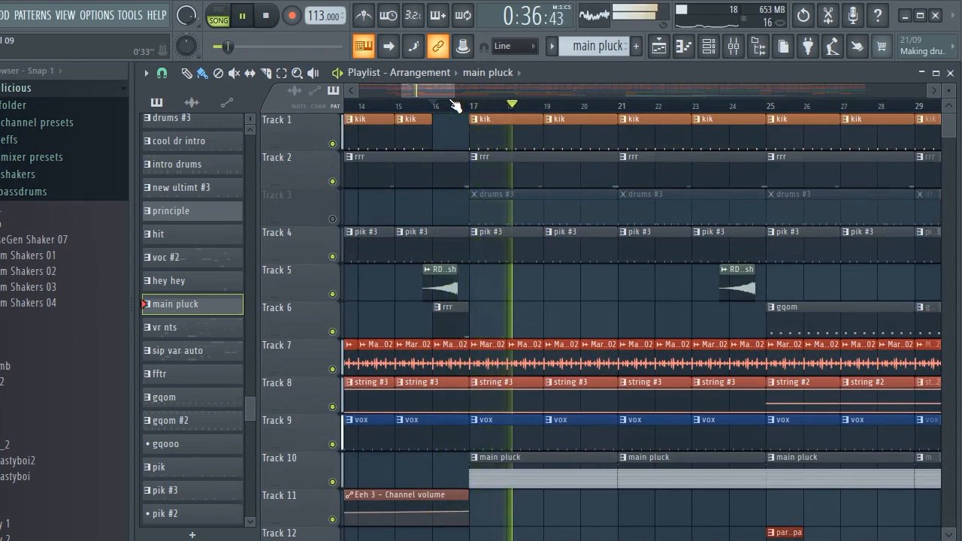
{"action": "left_click", "coordinate": [276, 22]}
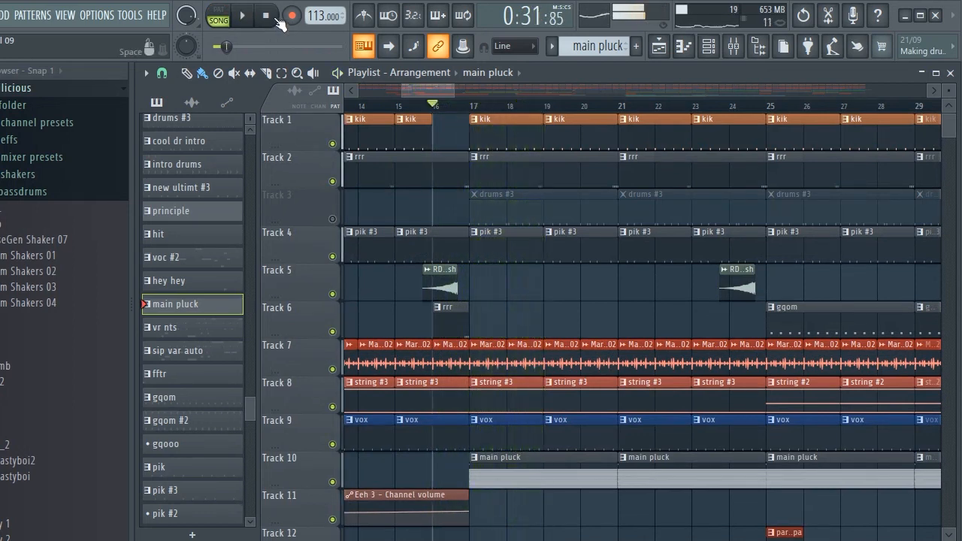
Unmute Track 3 and replay the bar 17 transition from bar 16 while reviewing the track layers
{"action": "left_click", "coordinate": [333, 219]}
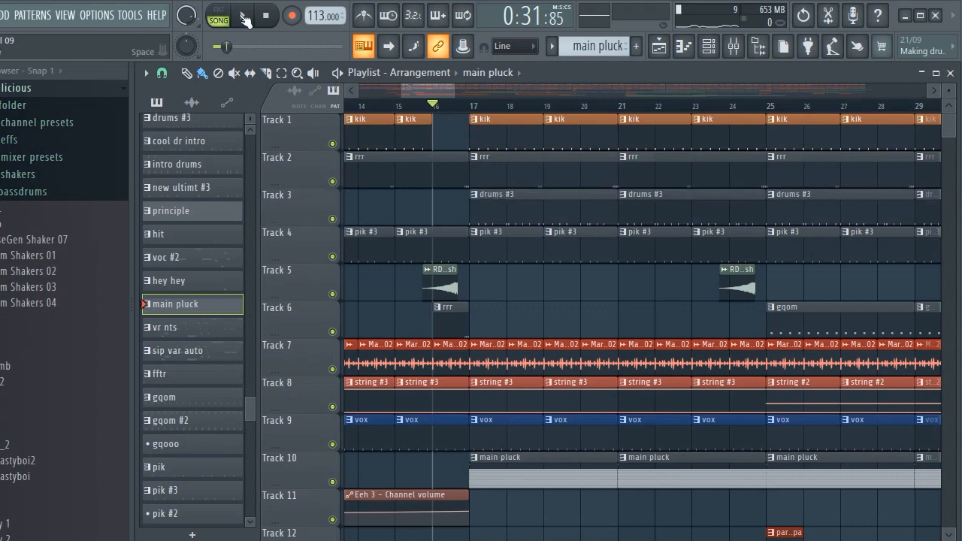
{"action": "left_click", "coordinate": [243, 18]}
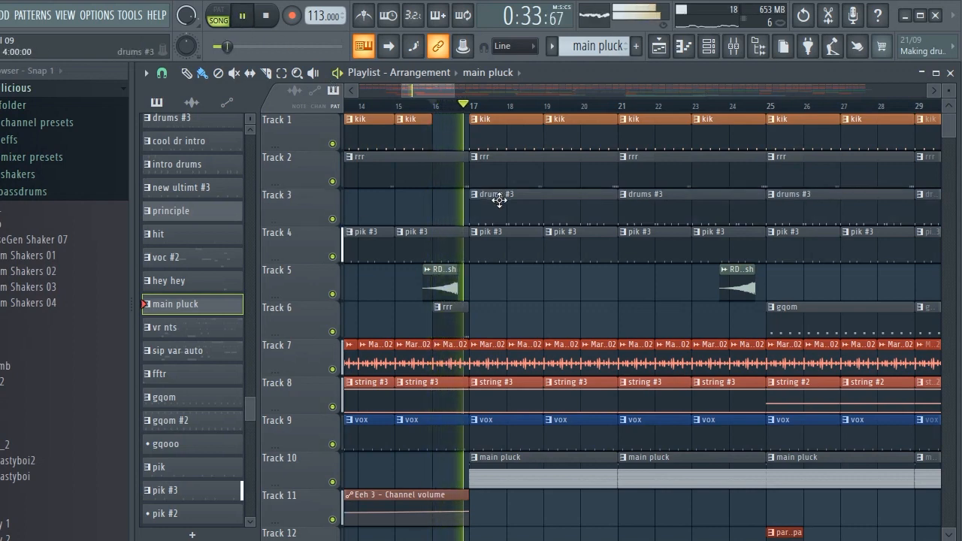
{"action": "scroll", "coordinate": [563, 192], "scroll_direction": "down", "scroll_amount": 3}
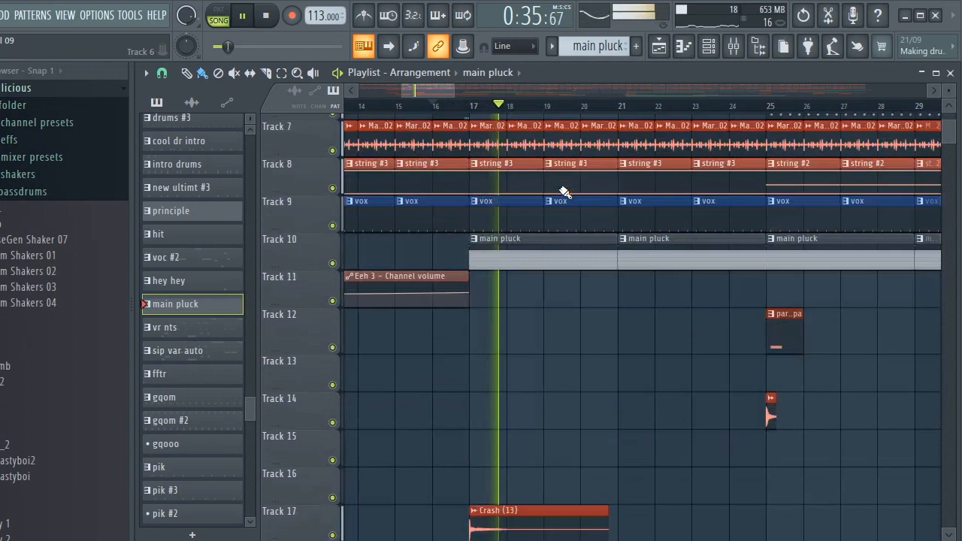
{"action": "scroll", "coordinate": [564, 192], "scroll_direction": "down", "scroll_amount": 1}
{"action": "scroll", "coordinate": [564, 191], "scroll_direction": "up", "scroll_amount": 4}
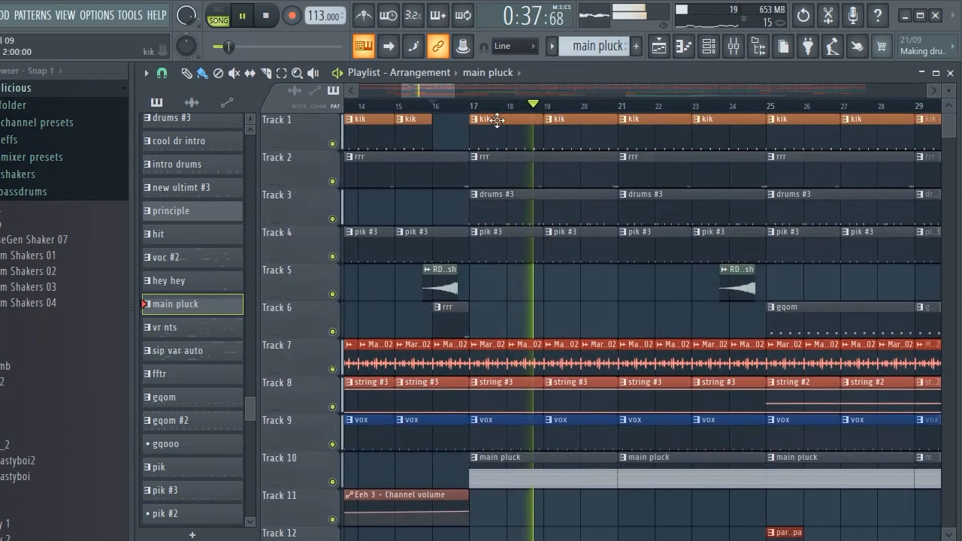
Show the drums #3 pattern in the channel rack and play it in pattern mode
{"action": "left_click", "coordinate": [488, 195]}
{"action": "key", "text": "F6"}
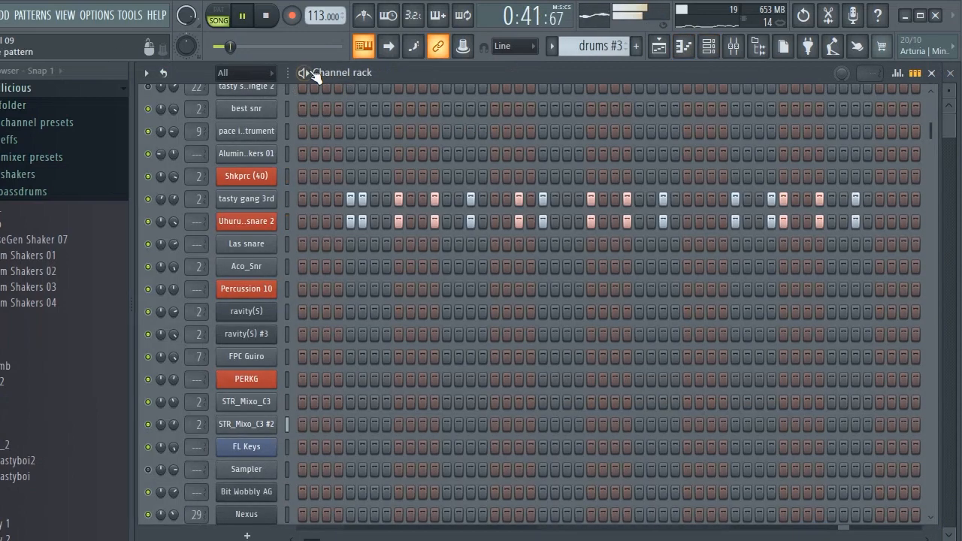
{"action": "key", "text": "l"}
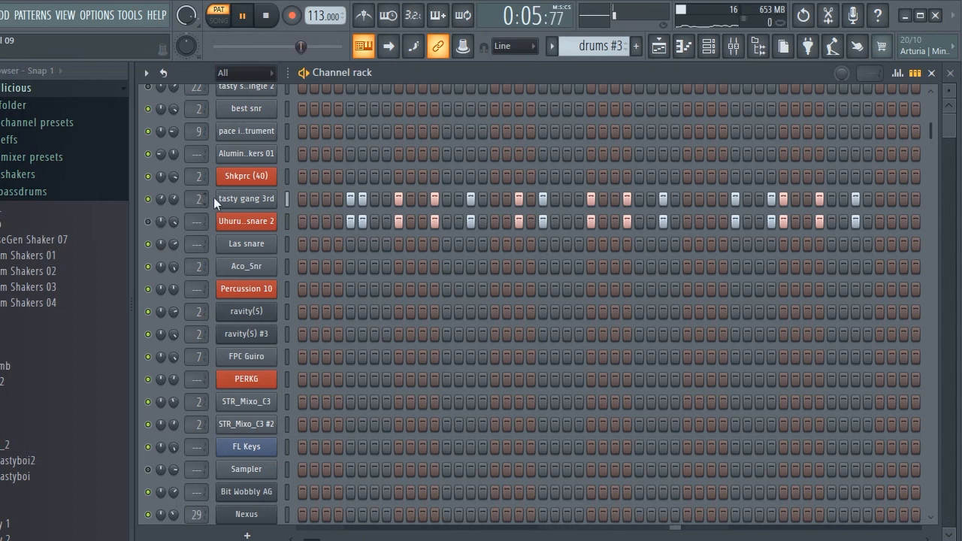
Open the tasty gang 3rd channel in the piano roll and examine its notes and the available note property controls
{"action": "right_click", "coordinate": [234, 195]}
{"action": "left_click", "coordinate": [297, 194]}
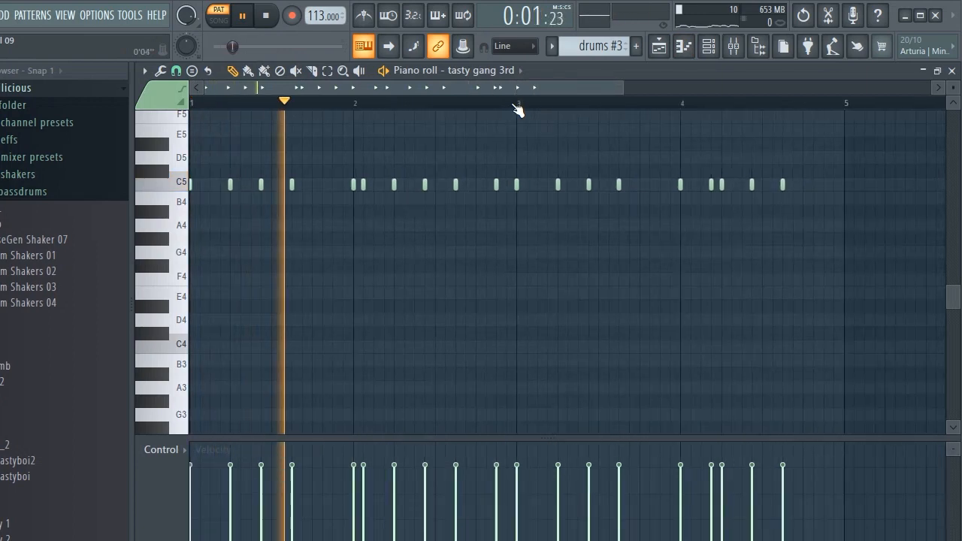
{"action": "scroll", "coordinate": [517, 111], "scroll_direction": "up", "scroll_amount": 2}
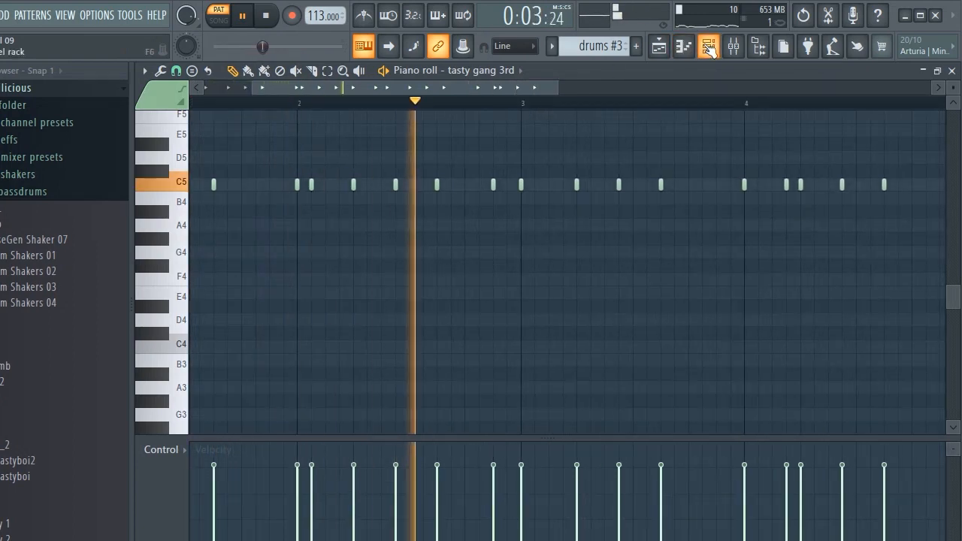
{"action": "left_click", "coordinate": [176, 455]}
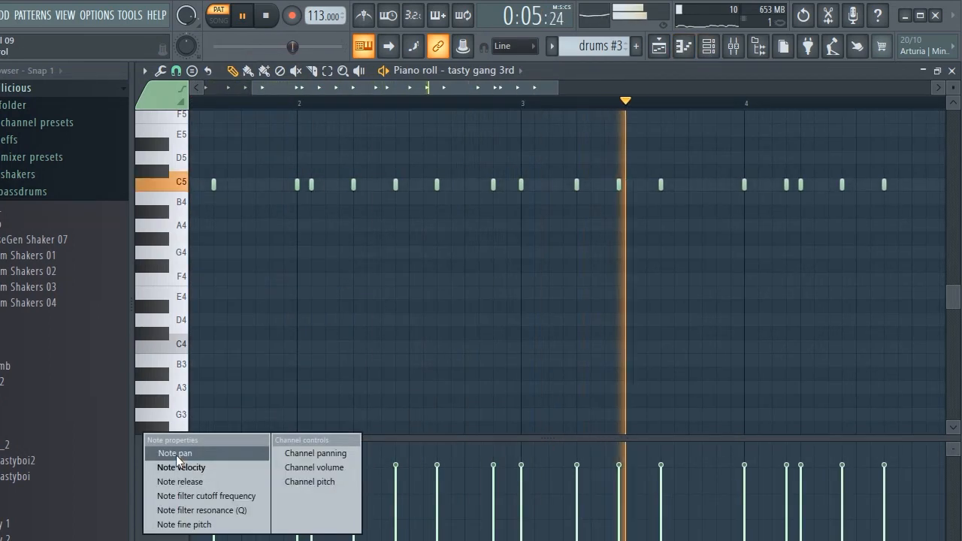
Go back to the channel rack and briefly show the tasty gang 3rd step velocities in the graph editor
{"action": "left_click", "coordinate": [708, 46]}
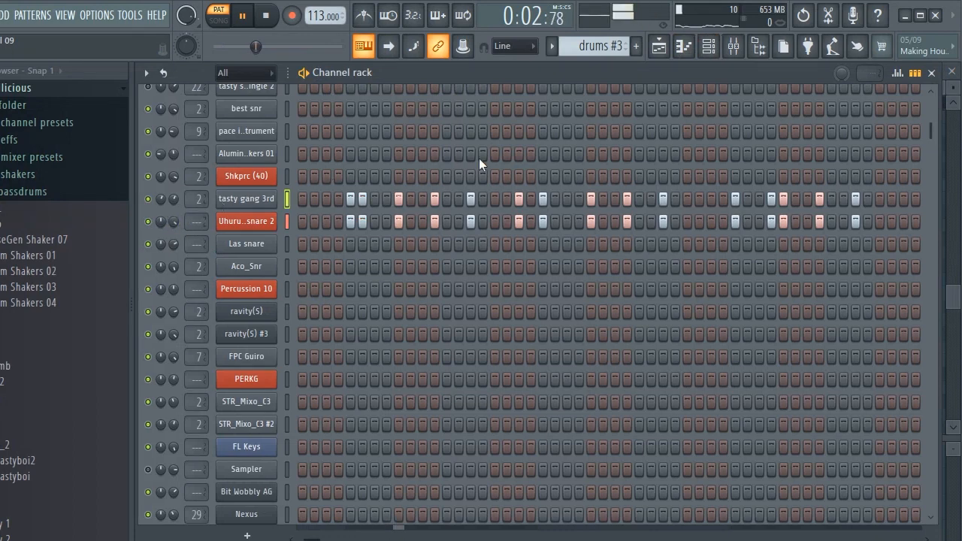
{"action": "left_click", "coordinate": [899, 73]}
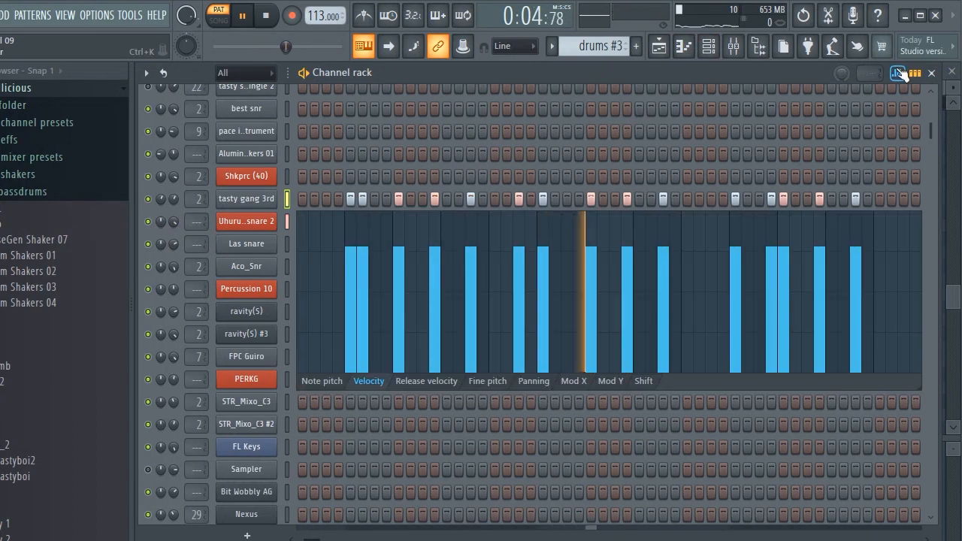
{"action": "left_click", "coordinate": [899, 72]}
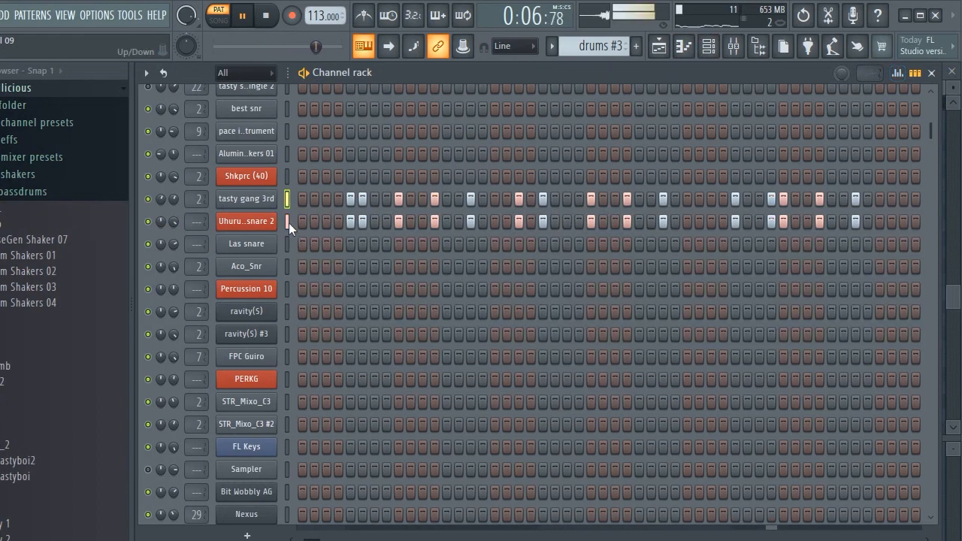
Play the full arrangement from bar 17 in the playlist and review the layers down to Track 17
{"action": "left_click", "coordinate": [662, 48]}
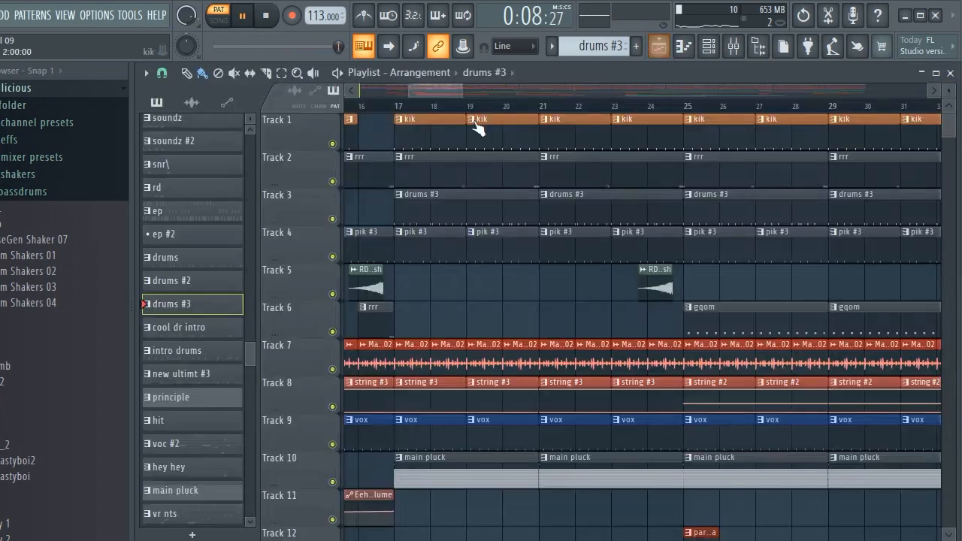
{"action": "double_click", "coordinate": [393, 107]}
{"action": "scroll", "coordinate": [523, 202], "scroll_direction": "down", "scroll_amount": 5}
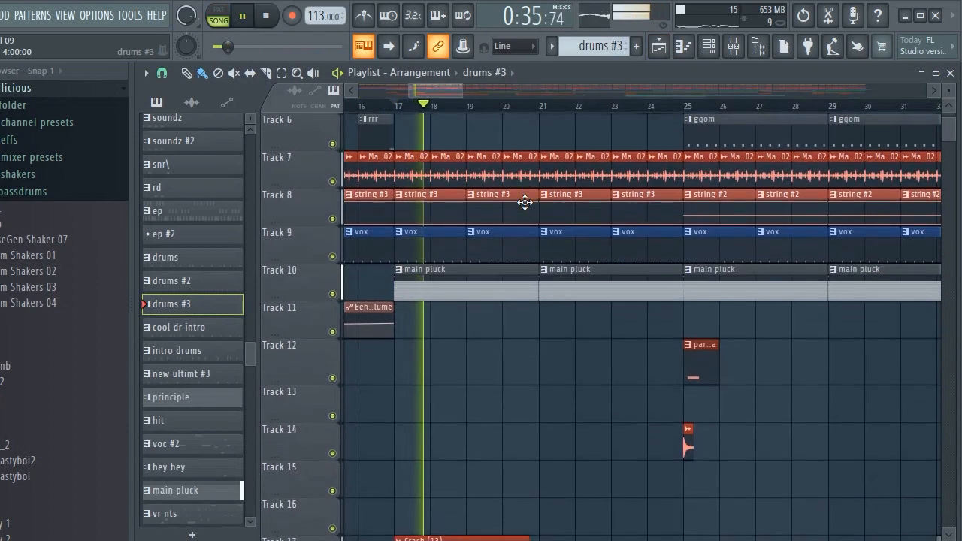
{"action": "scroll", "coordinate": [523, 202], "scroll_direction": "up", "scroll_amount": 4}
Play the arrangement from bar 23 and examine the clips that enter across the tracks at bar 25
{"action": "left_click", "coordinate": [605, 106]}
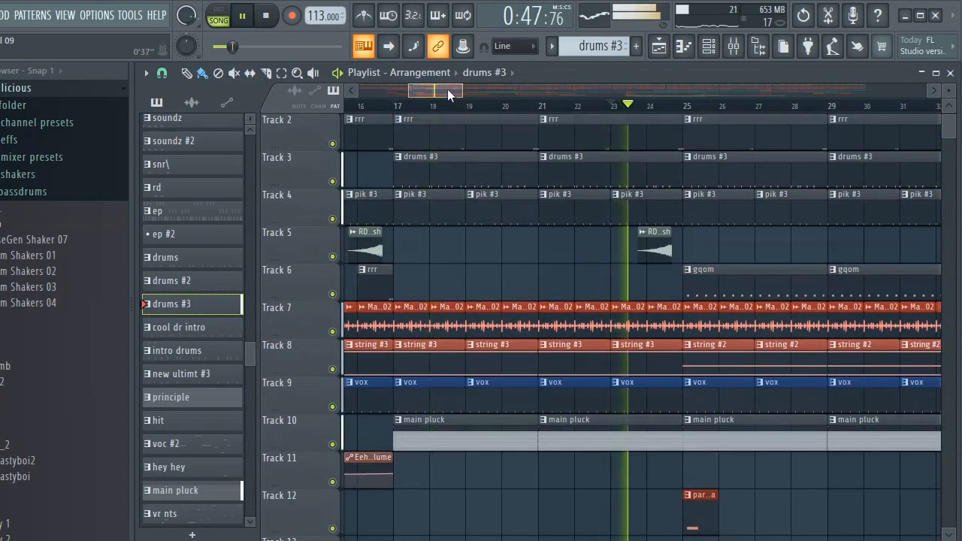
{"action": "left_click_drag", "start_coordinate": [447, 89], "coordinate": [458, 92]}
{"action": "scroll", "coordinate": [499, 196], "scroll_direction": "down", "scroll_amount": 4}
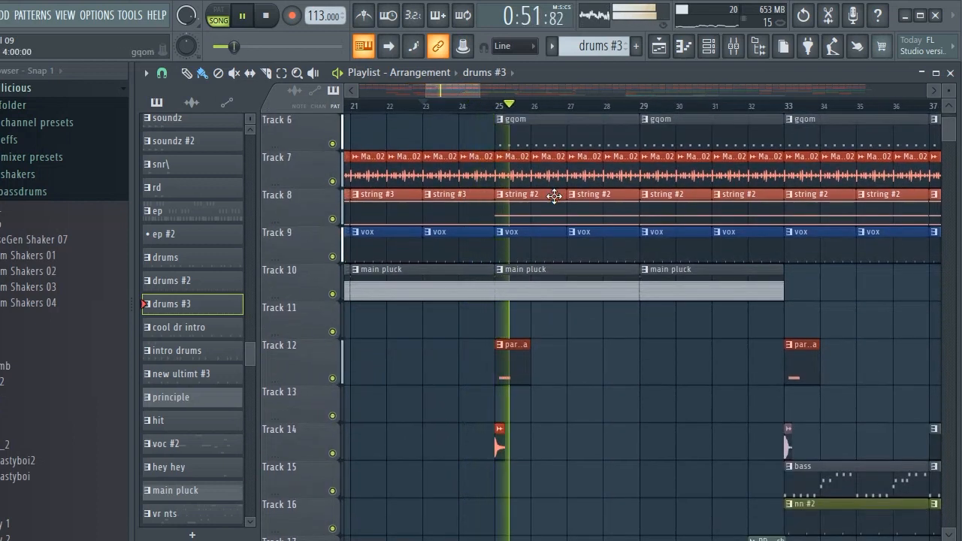
{"action": "scroll", "coordinate": [554, 196], "scroll_direction": "up", "scroll_amount": 1}
{"action": "scroll", "coordinate": [555, 196], "scroll_direction": "up", "scroll_amount": 2}
{"action": "scroll", "coordinate": [554, 197], "scroll_direction": "down", "scroll_amount": 3}
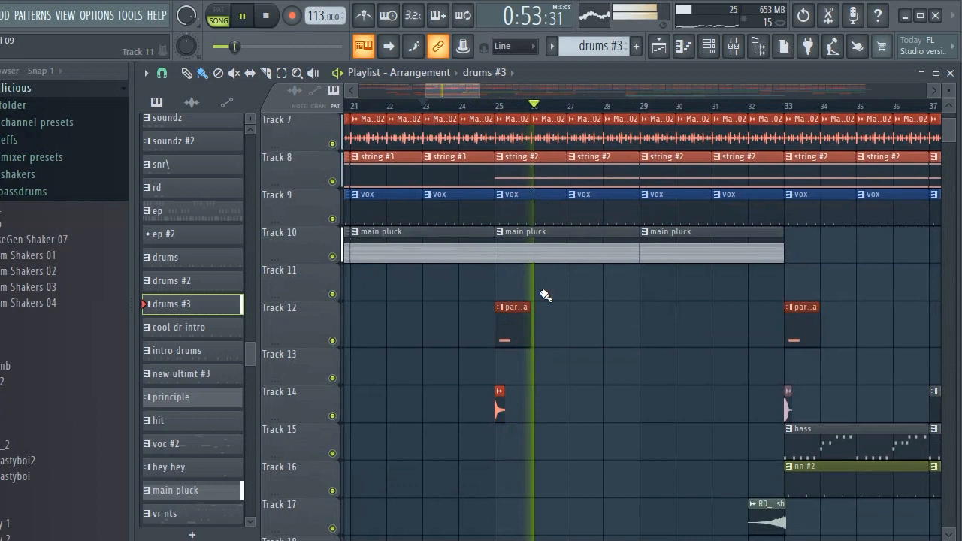
Select Track 12's parra pa clip at bar 25, find its Nexus note in the channel rack, and play the pattern alone
{"action": "left_click", "coordinate": [516, 323]}
{"action": "left_click", "coordinate": [708, 45]}
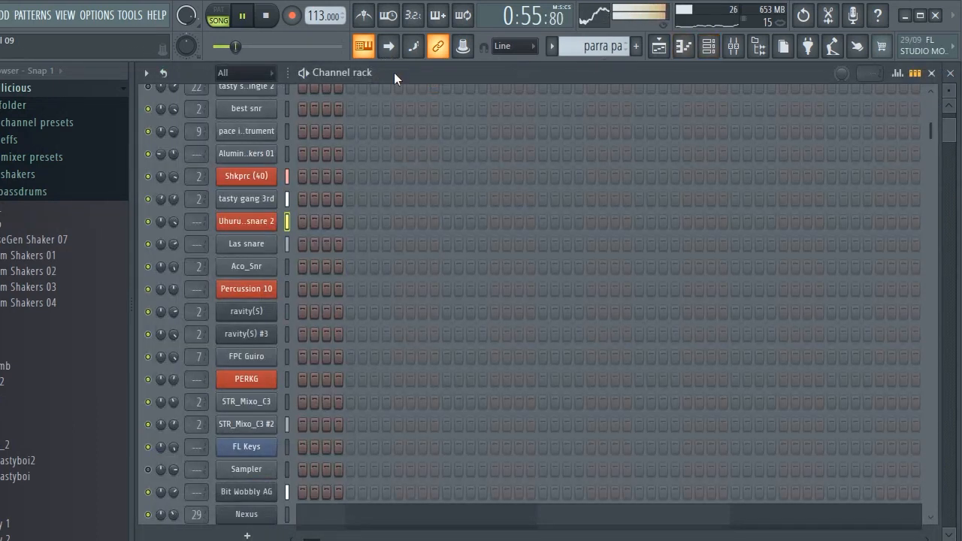
{"action": "key", "text": "space"}
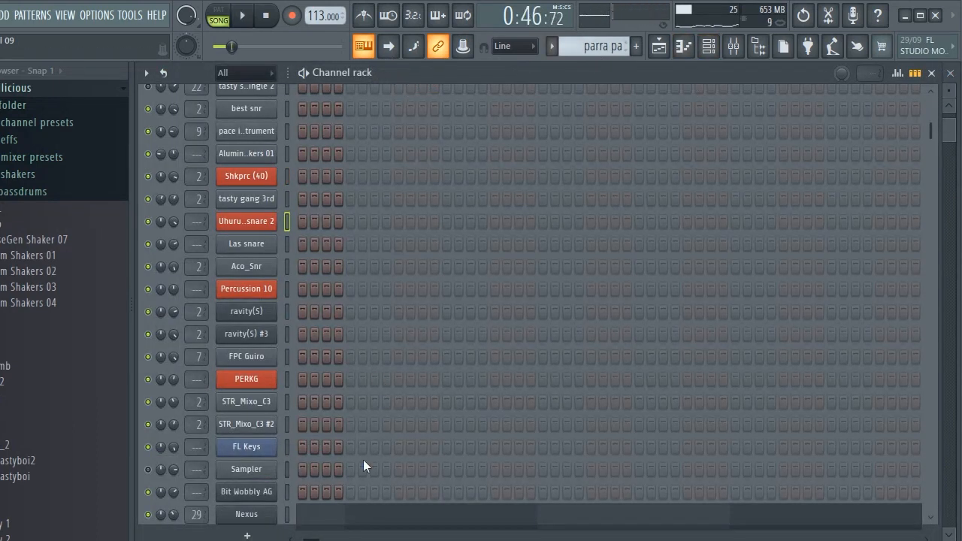
{"action": "left_click_drag", "start_coordinate": [320, 535], "coordinate": [286, 536]}
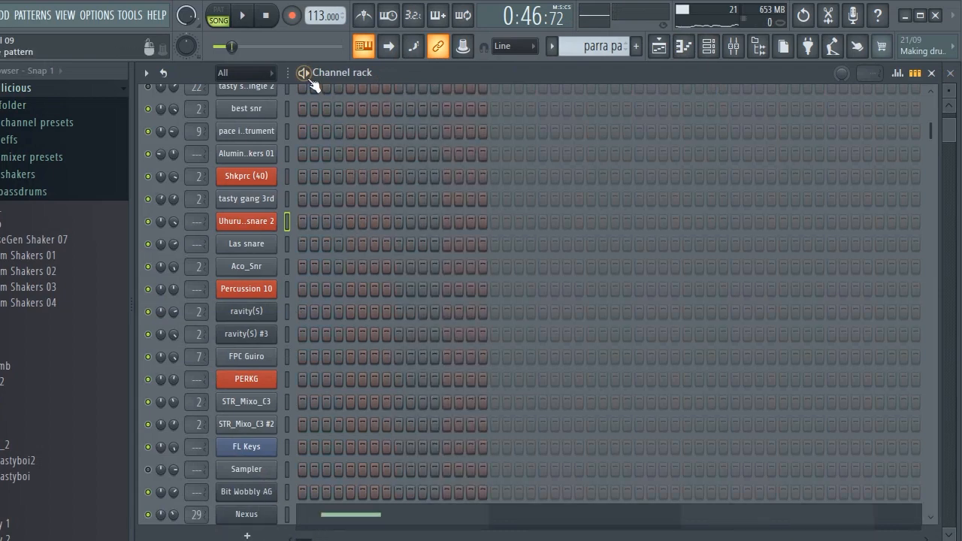
{"action": "key", "text": "space"}
{"action": "scroll", "coordinate": [411, 212], "scroll_direction": "down", "scroll_amount": 3}
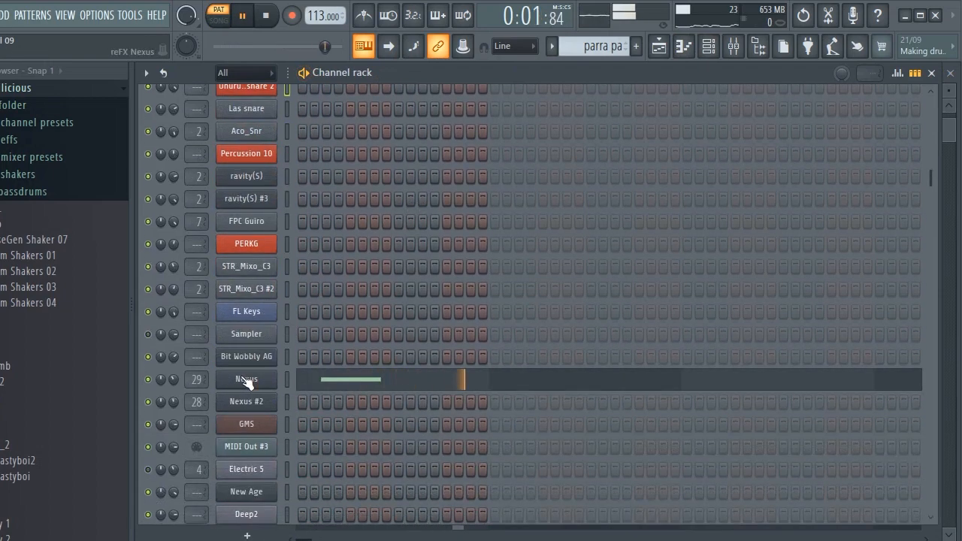
Stop the pattern, open the Nexus channel's preset display, and show the effects on its mixer track 29
{"action": "key", "text": "space"}
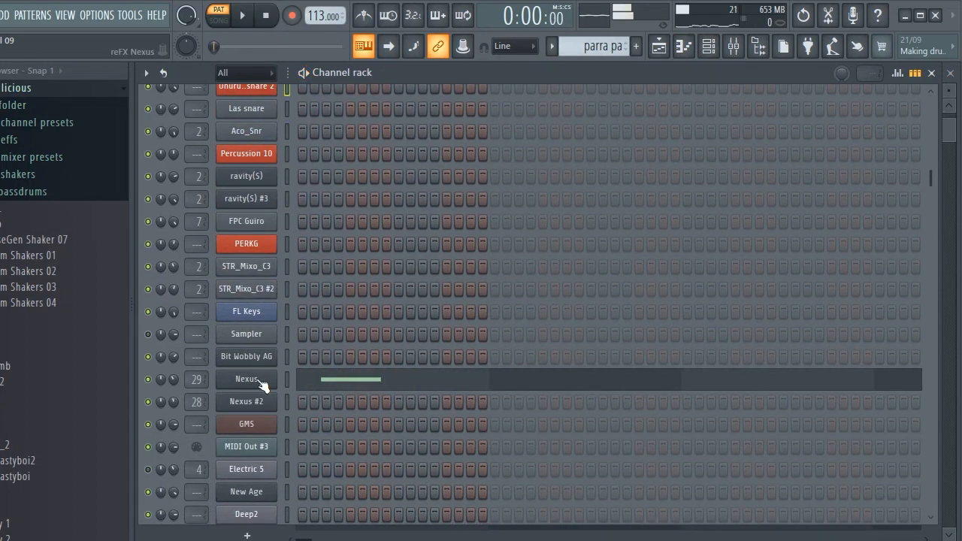
{"action": "left_click", "coordinate": [260, 382]}
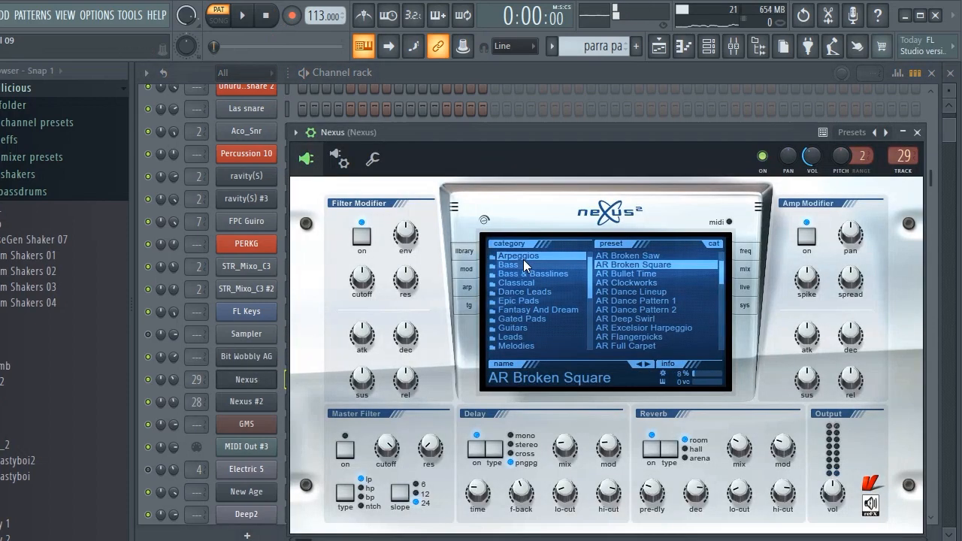
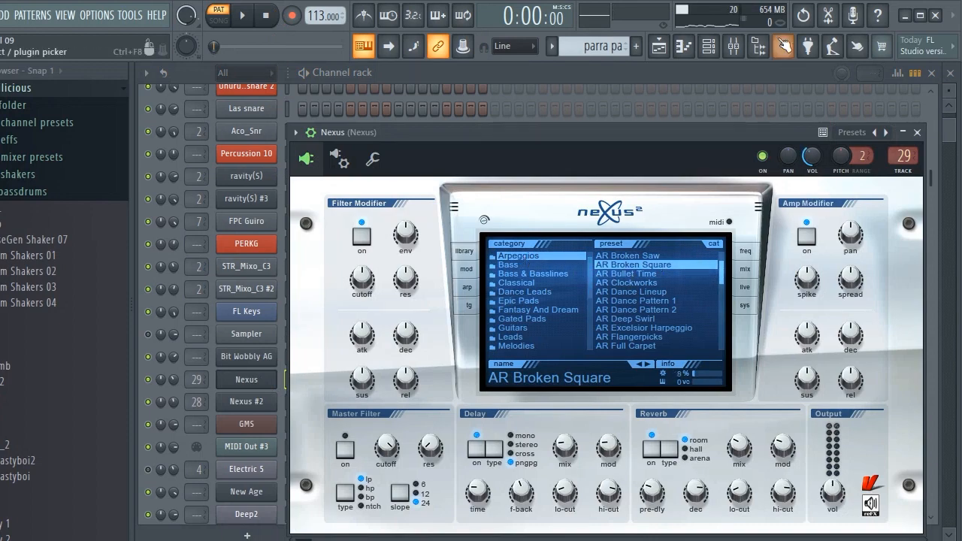
{"action": "left_click", "coordinate": [733, 47]}
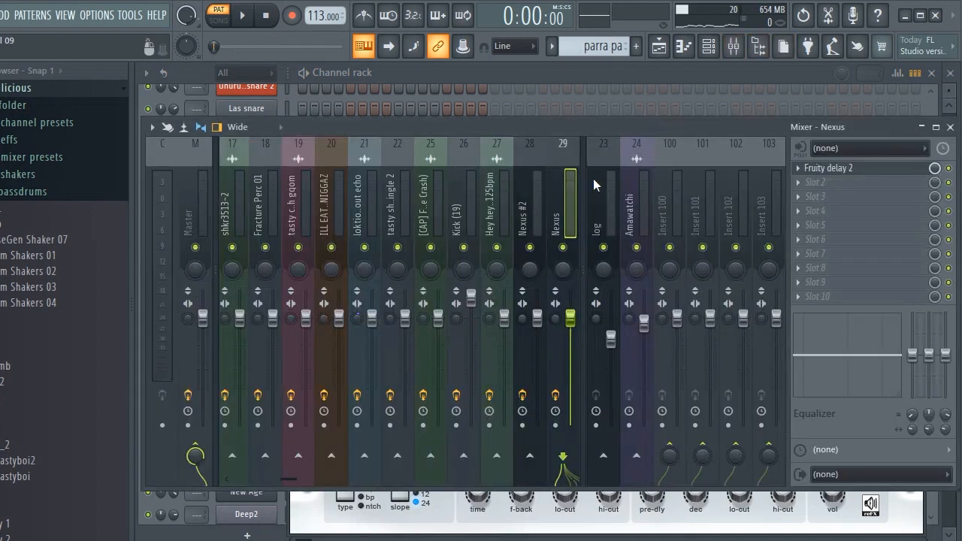
Play the arrangement from bar 24 in the playlist and review the layers from Track 1 down to Track 16
{"action": "left_click", "coordinate": [659, 46]}
{"action": "left_click", "coordinate": [478, 110]}
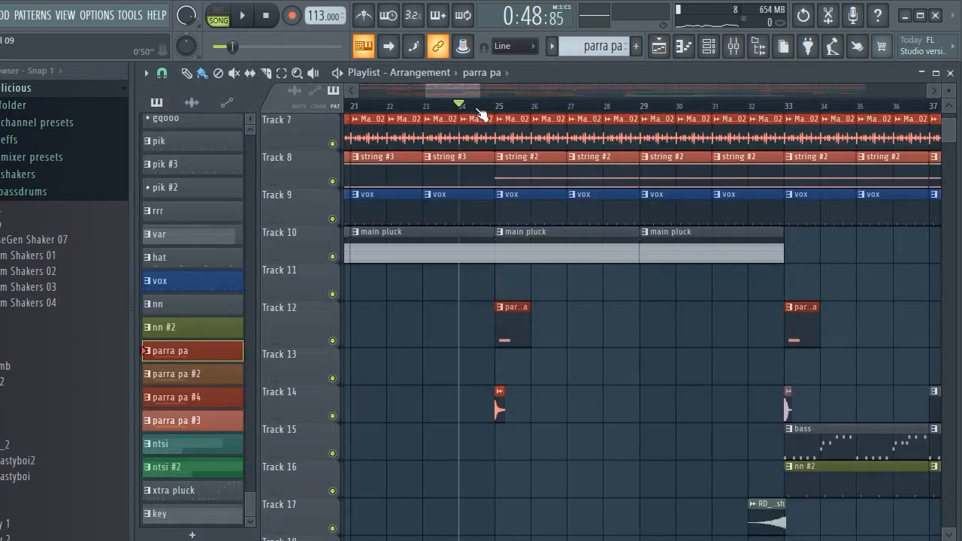
{"action": "key", "text": "space"}
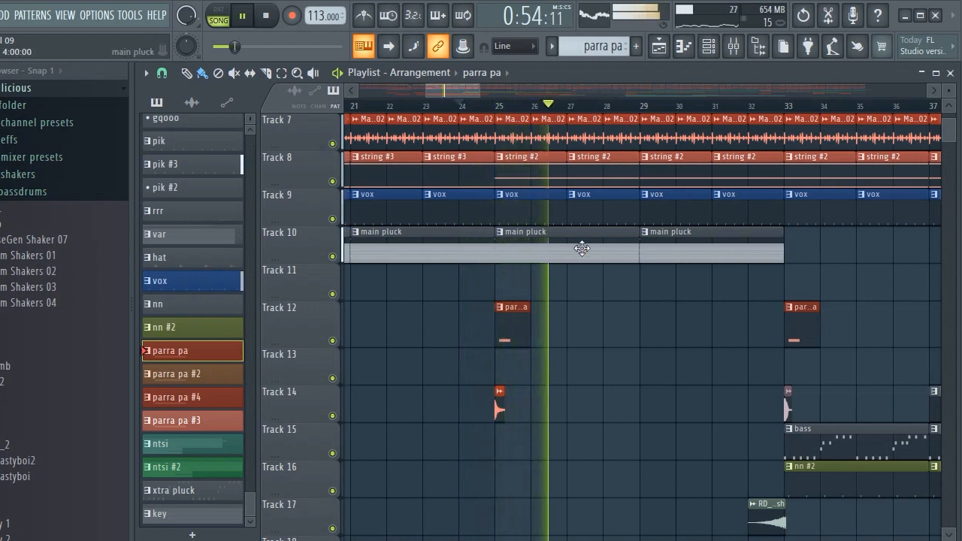
{"action": "scroll", "coordinate": [582, 249], "scroll_direction": "up", "scroll_amount": 3}
{"action": "scroll", "coordinate": [582, 249], "scroll_direction": "up", "scroll_amount": 3}
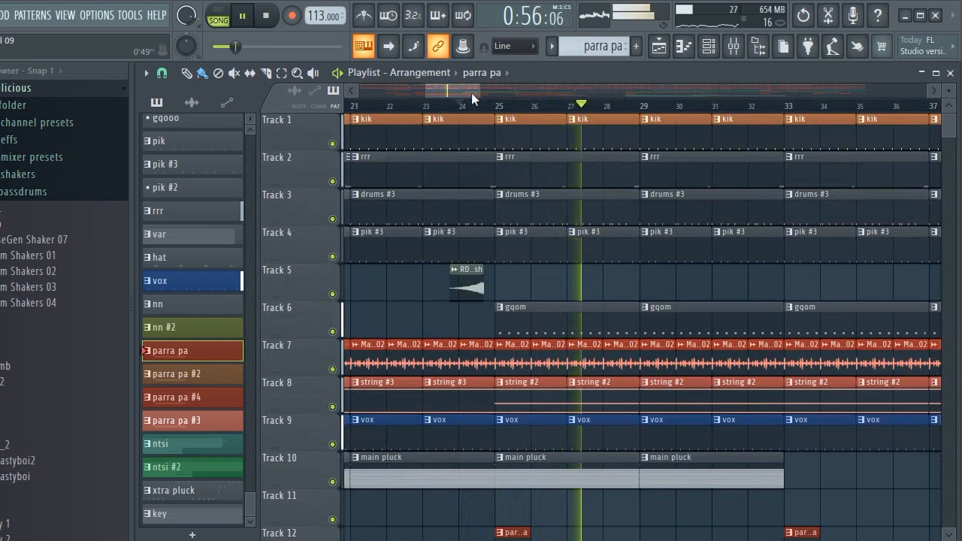
{"action": "mouse_move", "coordinate": [486, 89]}
{"action": "left_mouse_down"}
{"action": "mouse_move", "coordinate": [496, 89]}
{"action": "mouse_move", "coordinate": [486, 94]}
{"action": "left_mouse_up"}
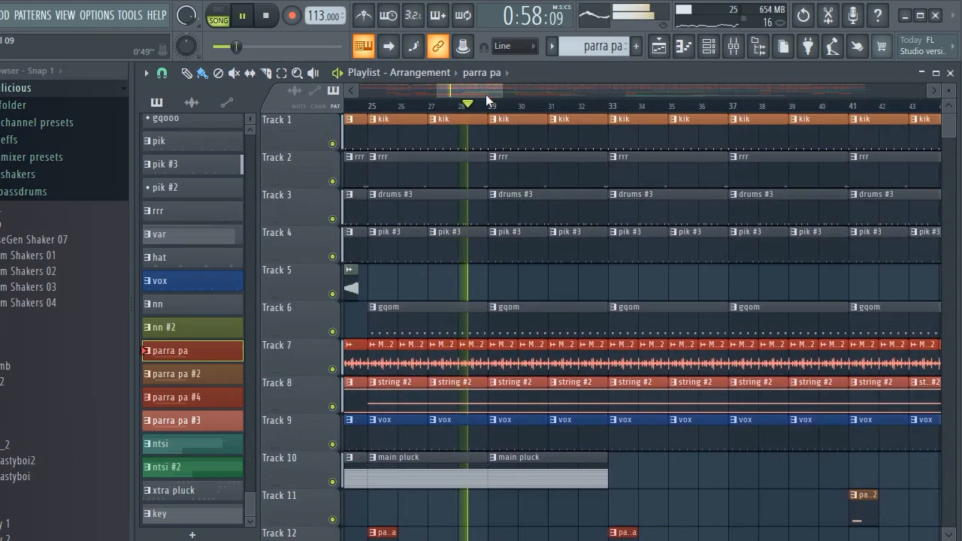
{"action": "scroll", "coordinate": [489, 106], "scroll_direction": "down", "scroll_amount": 1}
{"action": "scroll", "coordinate": [491, 93], "scroll_direction": "down", "scroll_amount": 1}
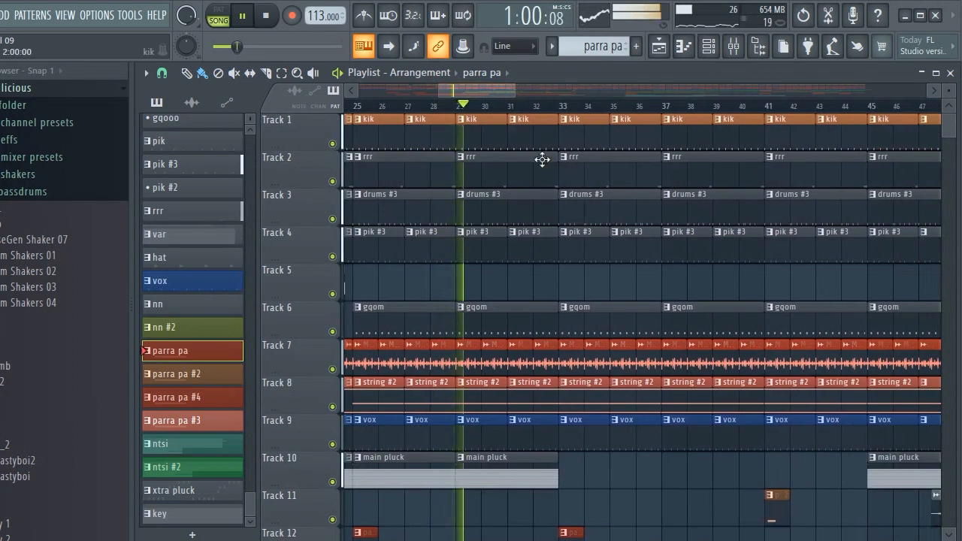
{"action": "scroll", "coordinate": [541, 157], "scroll_direction": "down", "scroll_amount": 3}
{"action": "scroll", "coordinate": [546, 162], "scroll_direction": "down", "scroll_amount": 6}
{"action": "scroll", "coordinate": [546, 162], "scroll_direction": "up", "scroll_amount": 7}
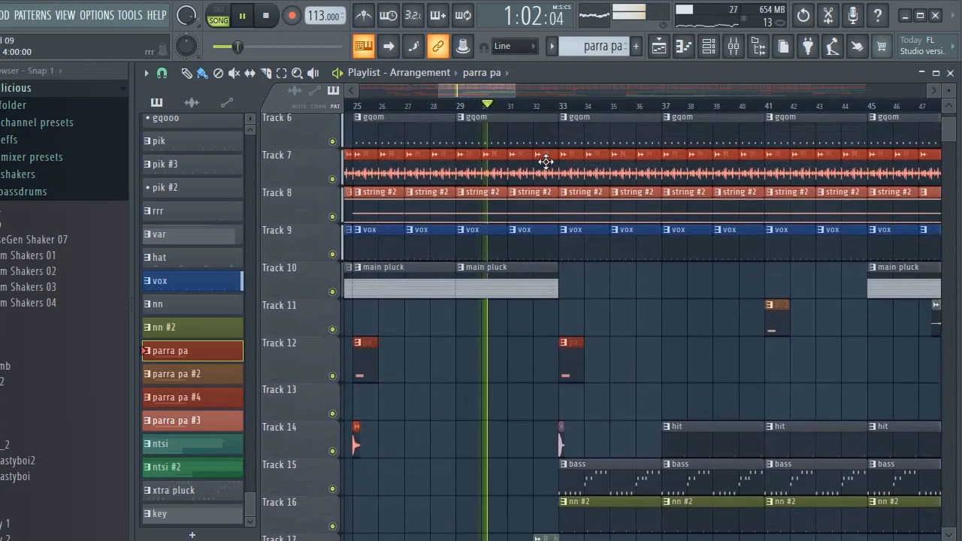
Follow playback past bar 33, examine the clips entering on Tracks 12 to 17, and stop playback
{"action": "scroll", "coordinate": [545, 161], "scroll_direction": "up", "scroll_amount": 1}
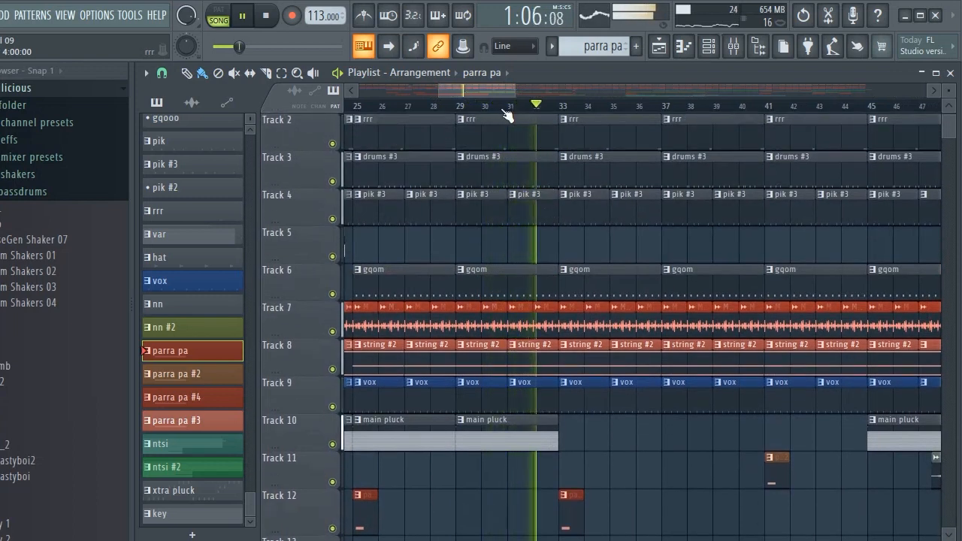
{"action": "left_click_drag", "start_coordinate": [505, 92], "coordinate": [514, 93]}
{"action": "scroll", "coordinate": [559, 171], "scroll_direction": "down", "scroll_amount": 2}
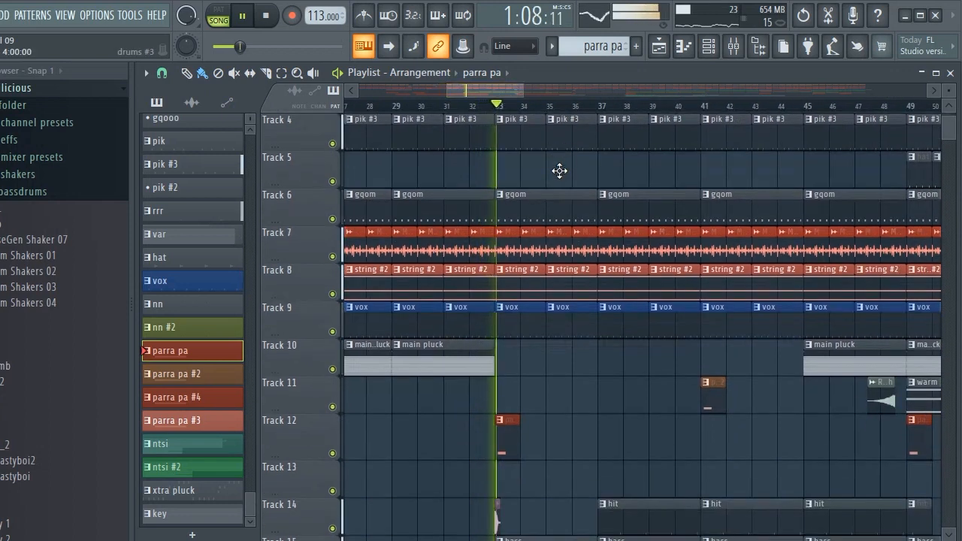
{"action": "scroll", "coordinate": [559, 171], "scroll_direction": "down", "scroll_amount": 2}
{"action": "scroll", "coordinate": [559, 170], "scroll_direction": "down", "scroll_amount": 7}
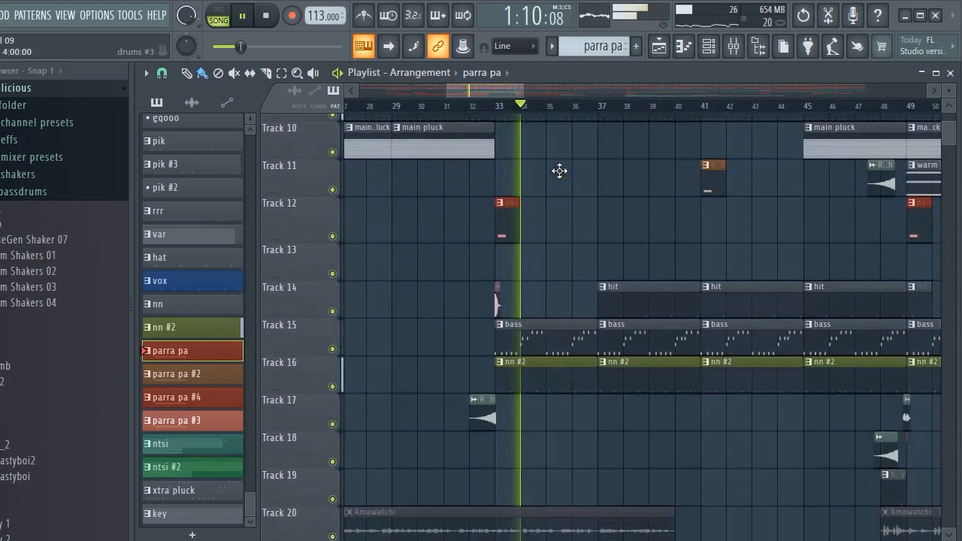
{"action": "scroll", "coordinate": [559, 171], "scroll_direction": "up", "scroll_amount": 3}
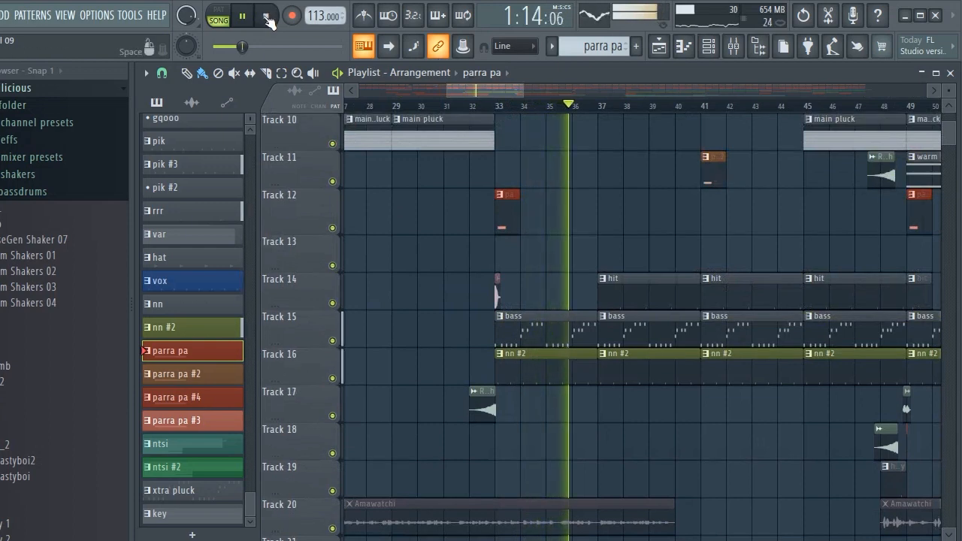
{"action": "left_click", "coordinate": [266, 18]}
Select Track 15's bass clip at bar 33, find its tasty log 4a notes in the channel rack, and play the pattern alone
{"action": "left_click", "coordinate": [538, 333]}
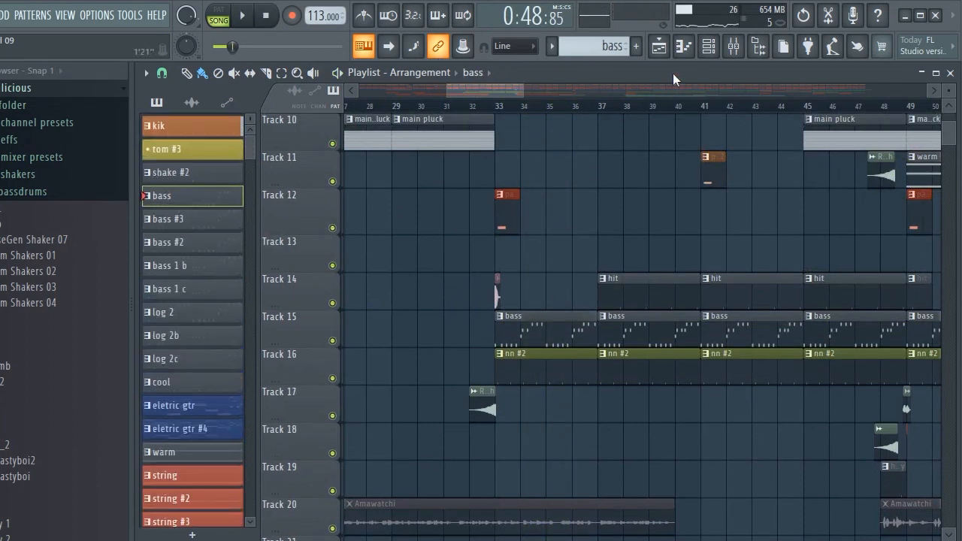
{"action": "left_click", "coordinate": [708, 46]}
{"action": "scroll", "coordinate": [447, 199], "scroll_direction": "down", "scroll_amount": 10}
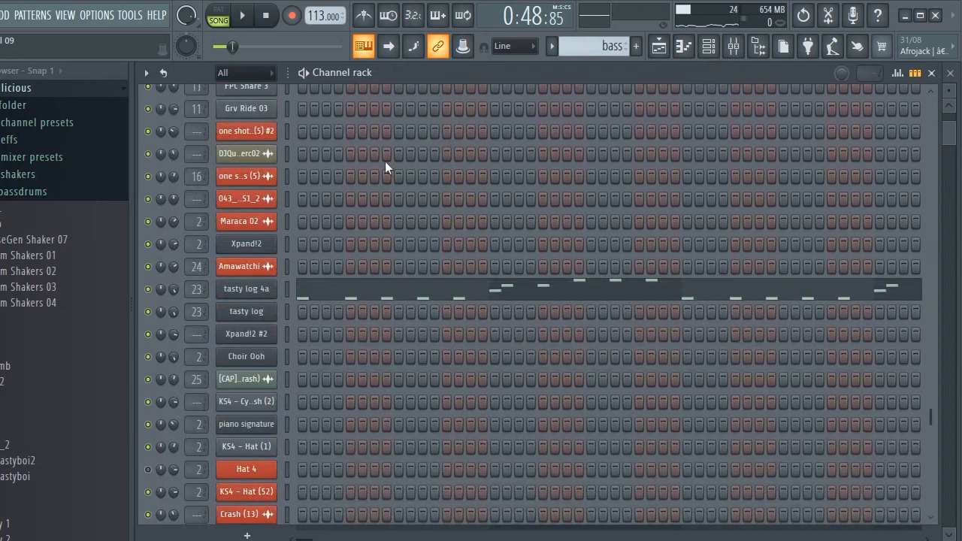
{"action": "key", "text": "space"}
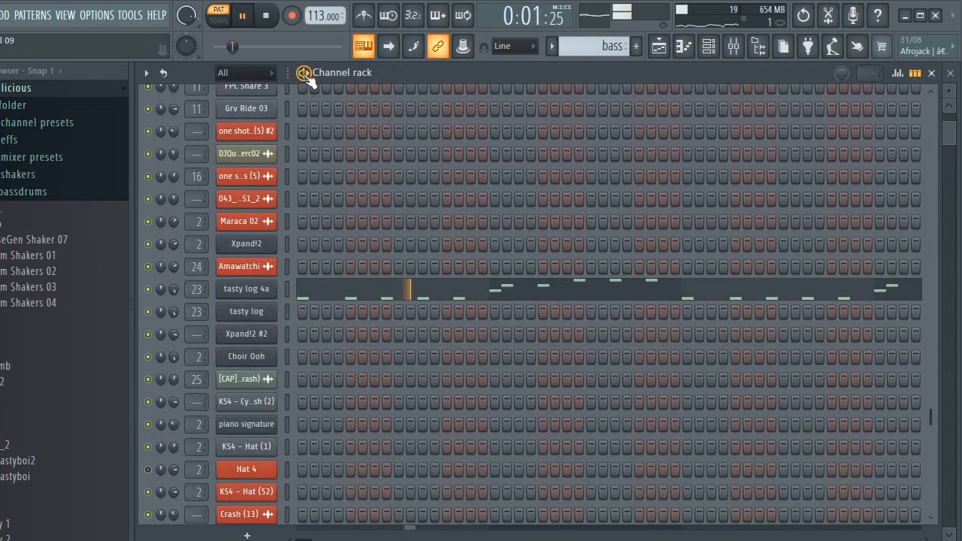
Open the tasty log 4a notes in the piano roll, show all four bars while they play, and stop playback
{"action": "left_click", "coordinate": [378, 294]}
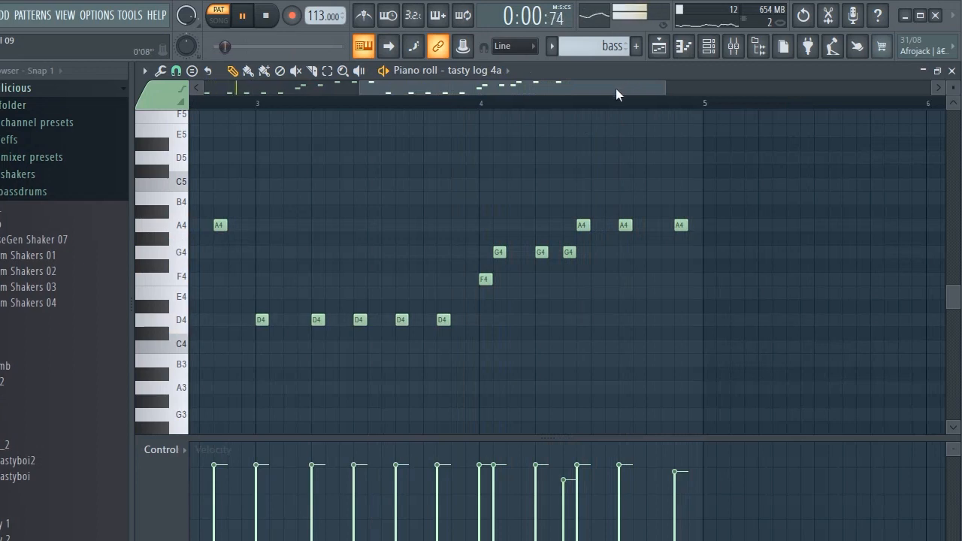
{"action": "left_click_drag", "start_coordinate": [615, 89], "coordinate": [460, 103]}
{"action": "scroll", "coordinate": [459, 103], "scroll_direction": "down", "scroll_amount": 3}
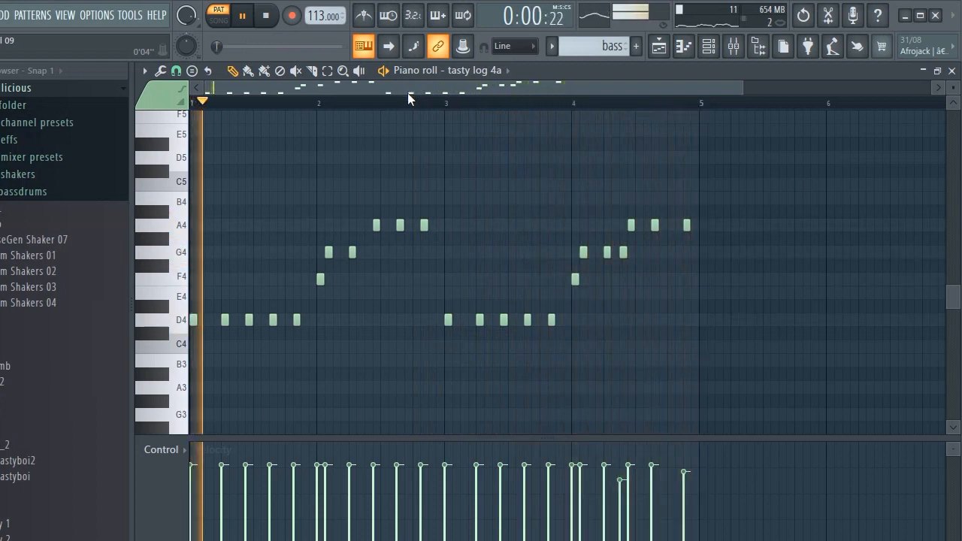
{"action": "key", "text": "space"}
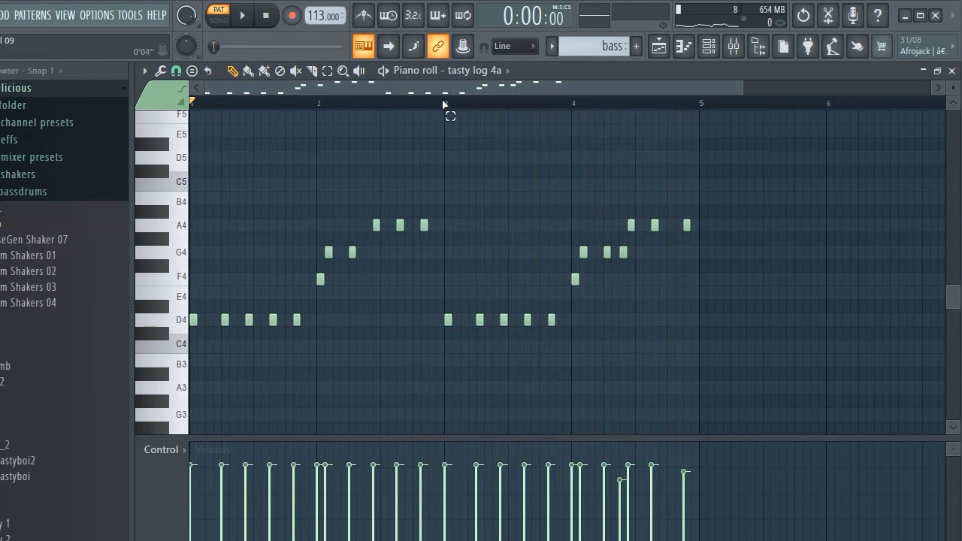
Highlight bars 1 and 2 of the bass line, deselect them, and compare the A4 and G4 notes in both halves
{"action": "left_click_drag", "start_coordinate": [444, 104], "coordinate": [104, 123]}
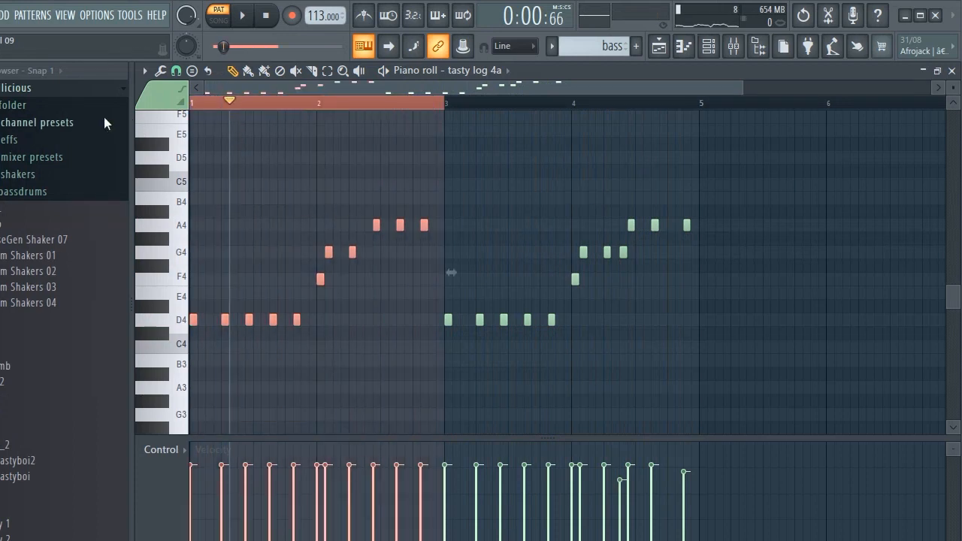
{"action": "key", "text": "ctrl+d"}
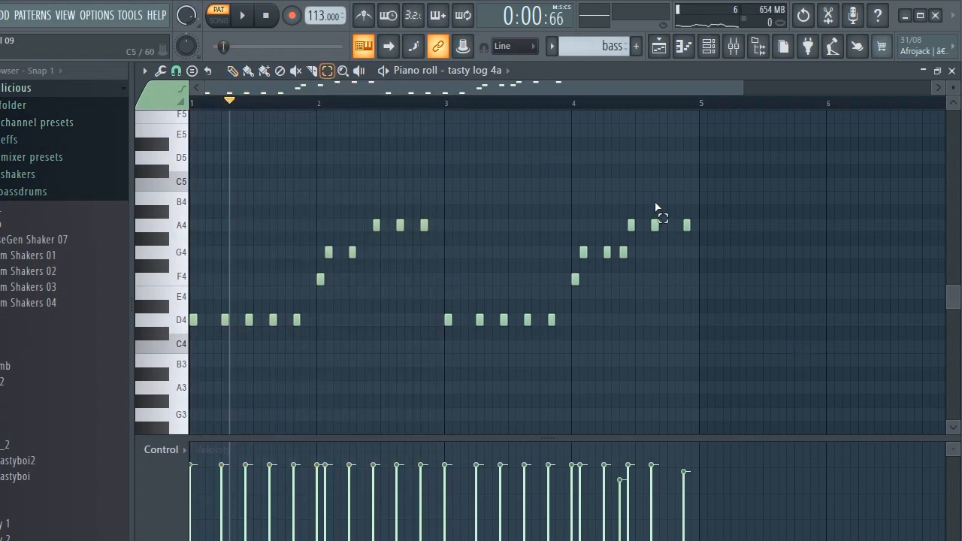
{"action": "left_click_drag", "start_coordinate": [622, 198], "coordinate": [715, 242]}
{"action": "left_click_drag", "start_coordinate": [373, 191], "coordinate": [446, 245]}
{"action": "left_click_drag", "start_coordinate": [648, 269], "coordinate": [602, 248]}
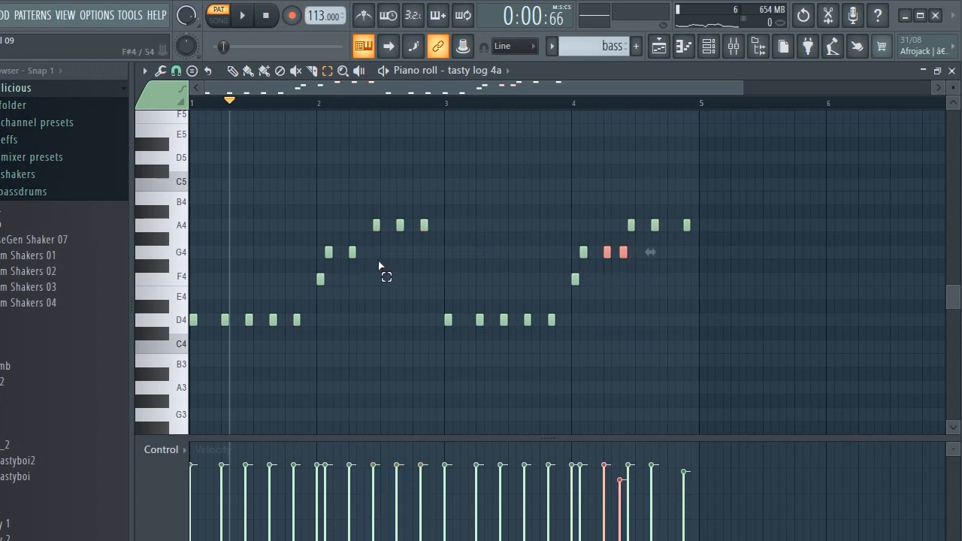
{"action": "left_click_drag", "start_coordinate": [382, 269], "coordinate": [347, 257]}
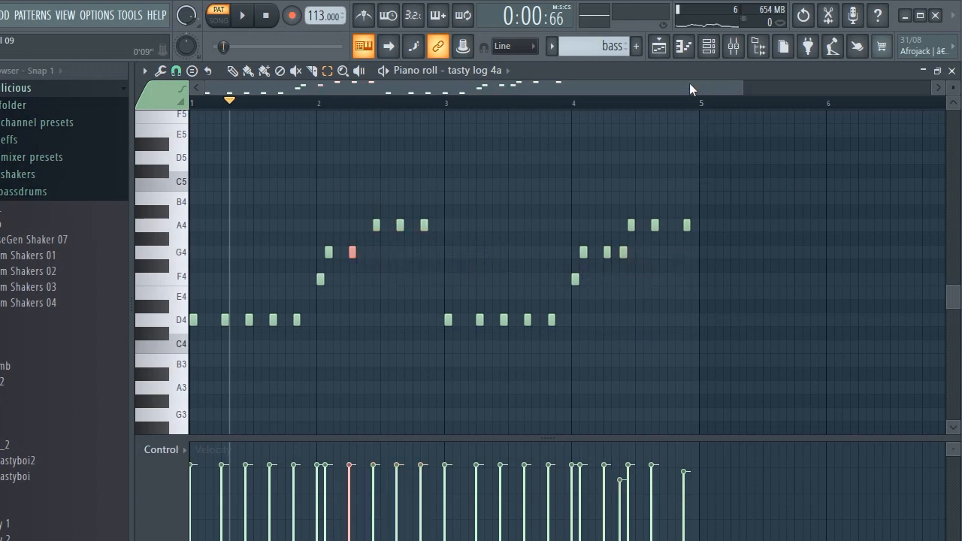
Return to the playlist, select Track 14's hit clip at bar 37, and briefly play the arrangement from bar 32
{"action": "left_click", "coordinate": [659, 50]}
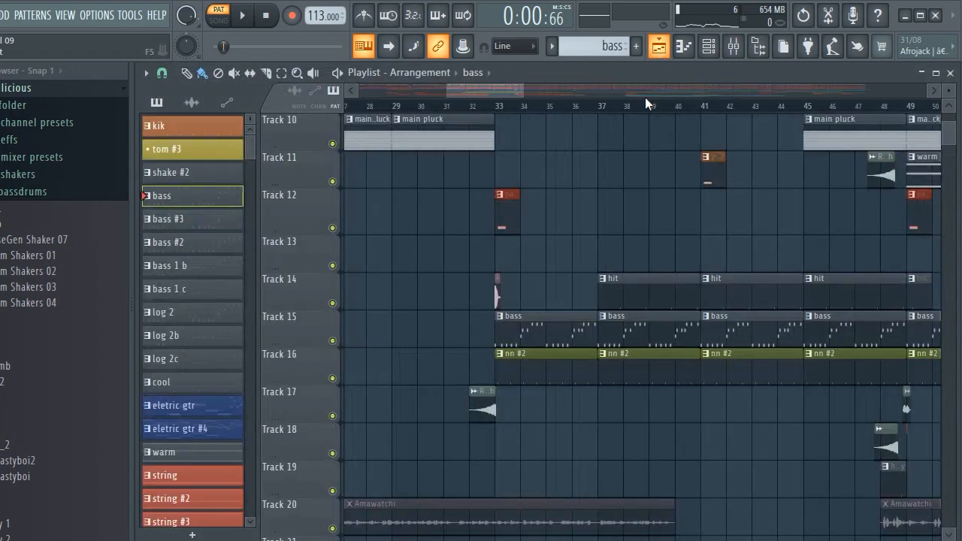
{"action": "left_click", "coordinate": [660, 290]}
{"action": "mouse_move", "coordinate": [463, 87]}
{"action": "left_mouse_down"}
{"action": "mouse_move", "coordinate": [501, 95]}
{"action": "mouse_move", "coordinate": [479, 92]}
{"action": "left_mouse_up"}
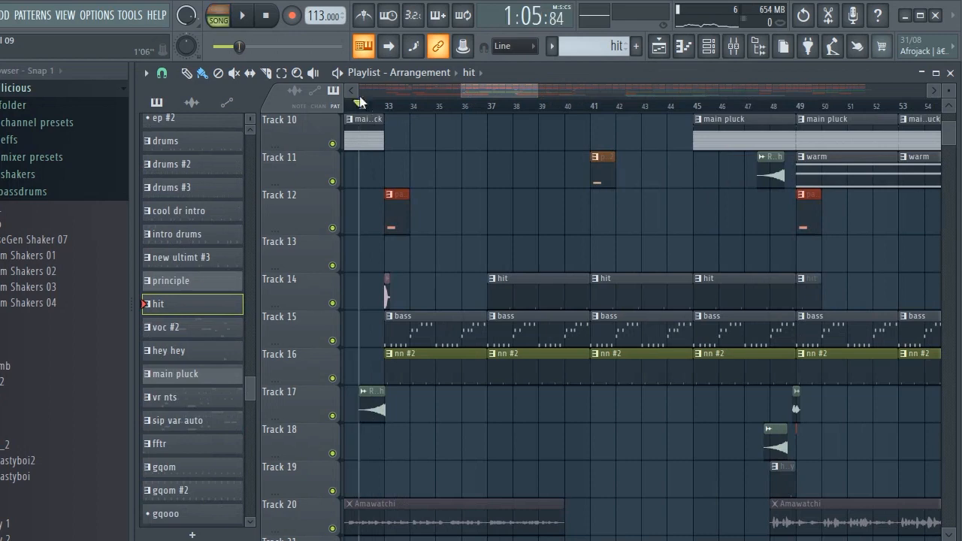
{"action": "key", "text": "space"}
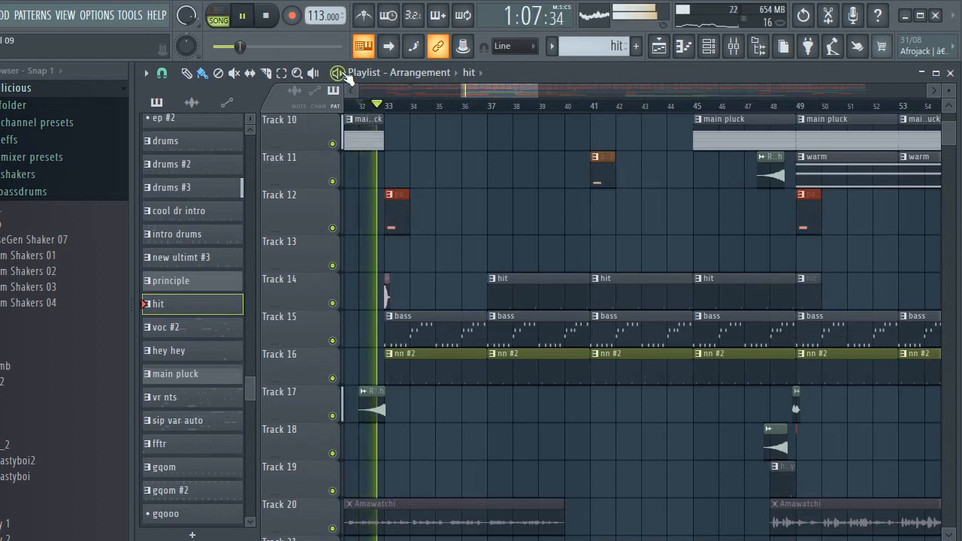
{"action": "left_click", "coordinate": [268, 19]}
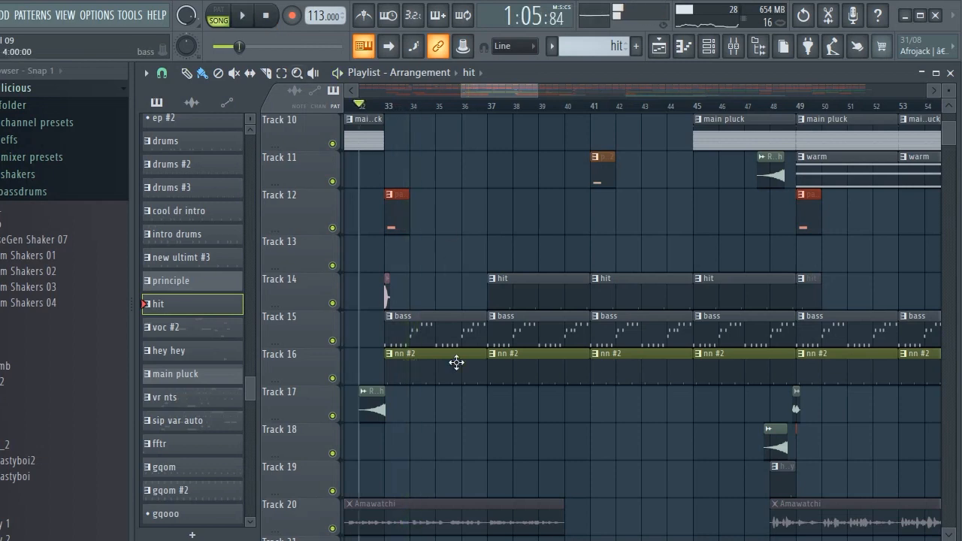
Select Track 16's nn #2 clip at bar 33, find its Eiieiieii steps in the channel rack, and play the pattern
{"action": "left_click", "coordinate": [454, 364]}
{"action": "left_click", "coordinate": [708, 46]}
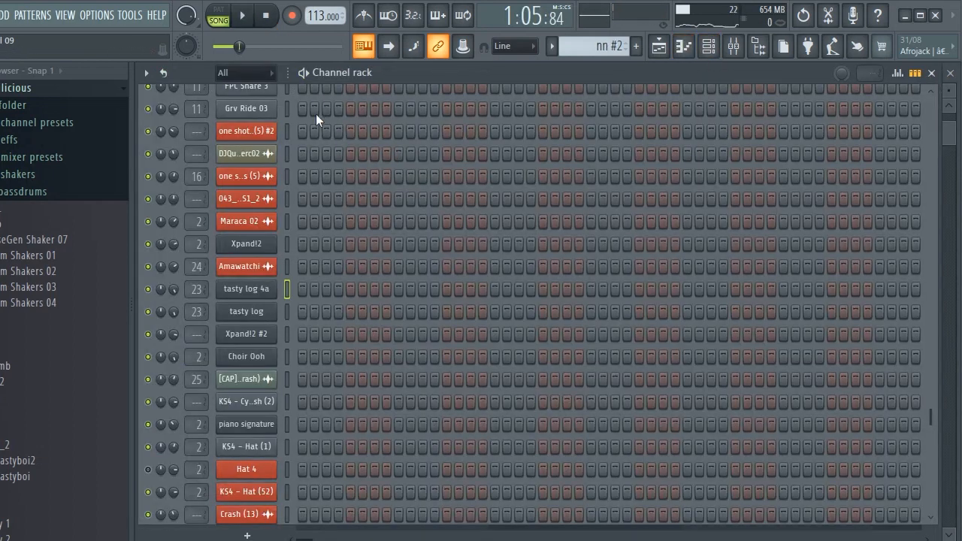
{"action": "scroll", "coordinate": [510, 234], "scroll_direction": "down", "scroll_amount": 3}
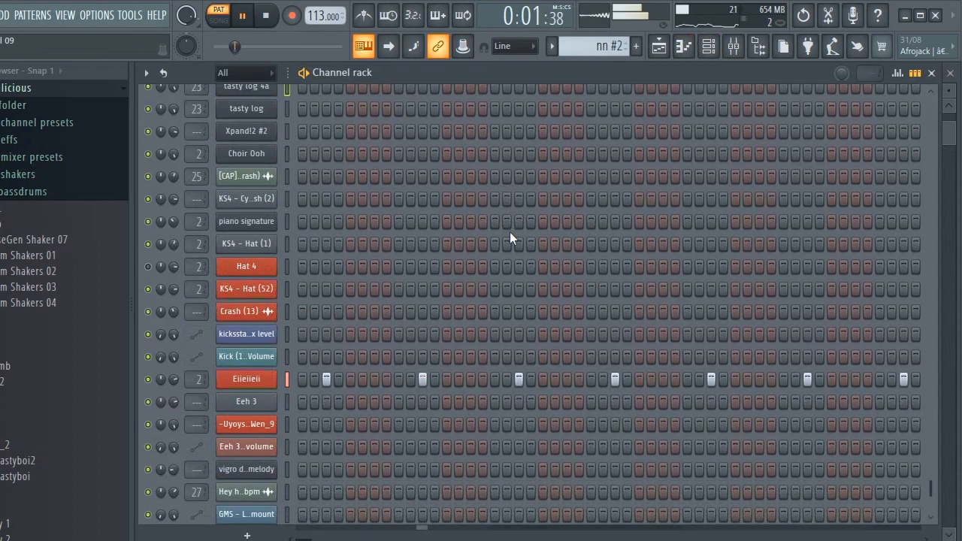
Play the full arrangement from bar 32 in the playlist to hear nn #2 in context, and stop playback
{"action": "left_click", "coordinate": [671, 49]}
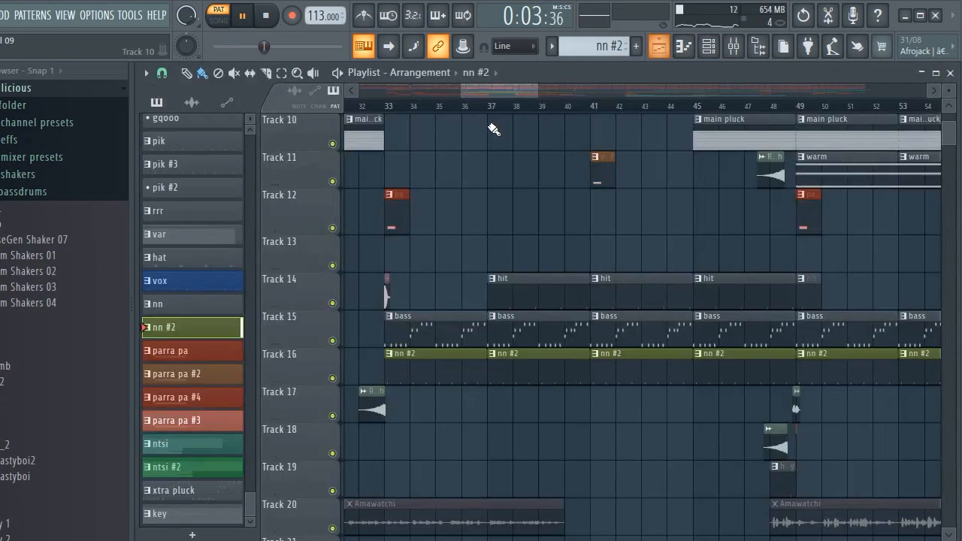
{"action": "left_click", "coordinate": [363, 106]}
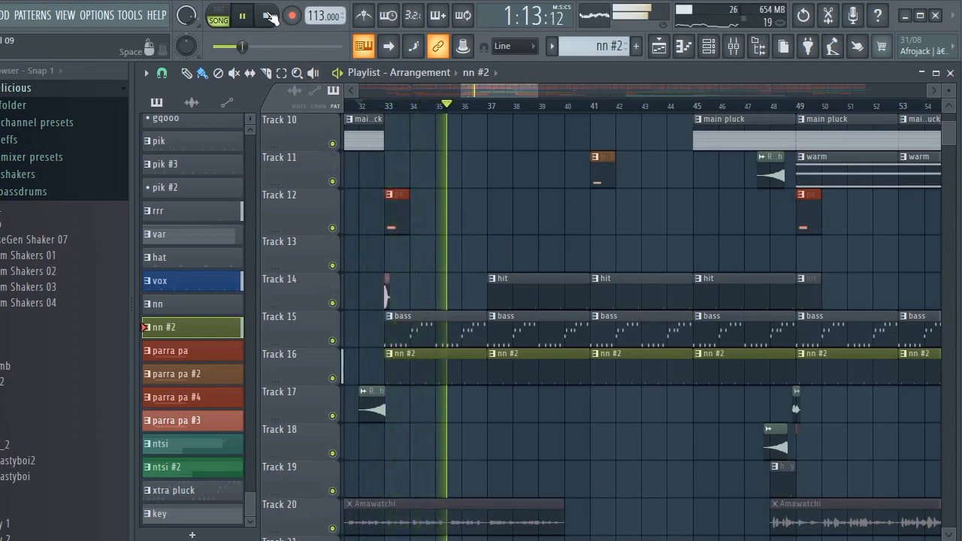
{"action": "left_click", "coordinate": [265, 15]}
Play the nn #2 pattern alone from the channel rack, open the Eiieiieii sample settings, and show its sidechain mixer track 2
{"action": "left_click", "coordinate": [708, 48]}
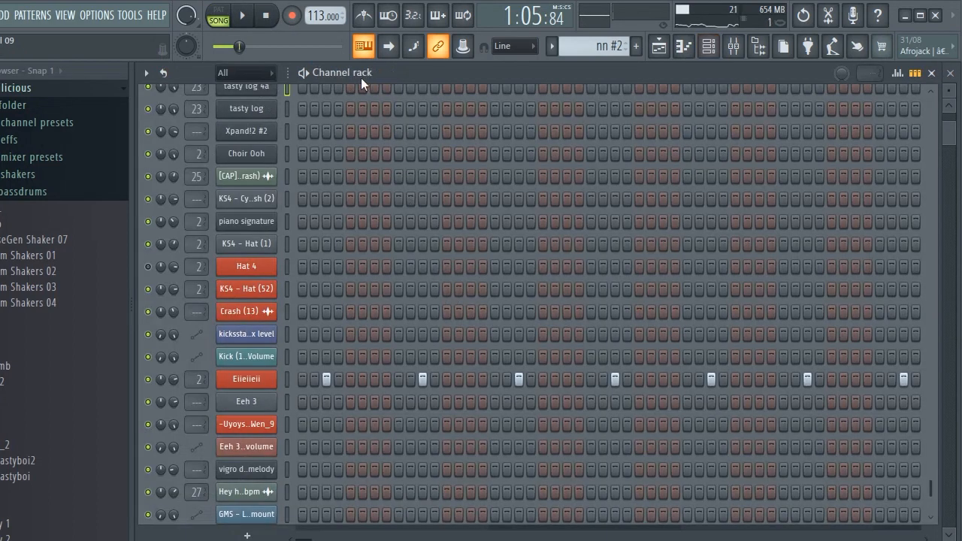
{"action": "key", "text": "l"}
{"action": "key", "text": "space"}
{"action": "left_click", "coordinate": [258, 379]}
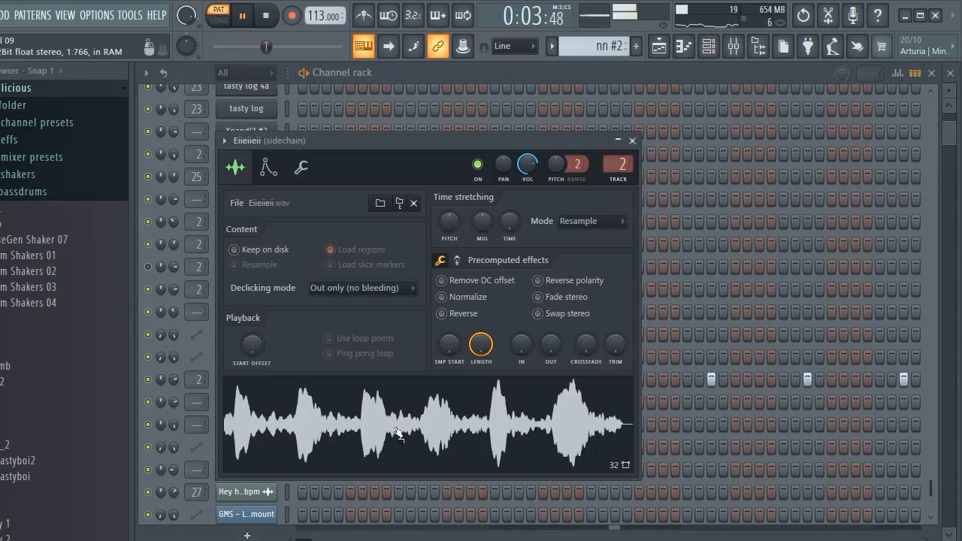
{"action": "left_click", "coordinate": [733, 47]}
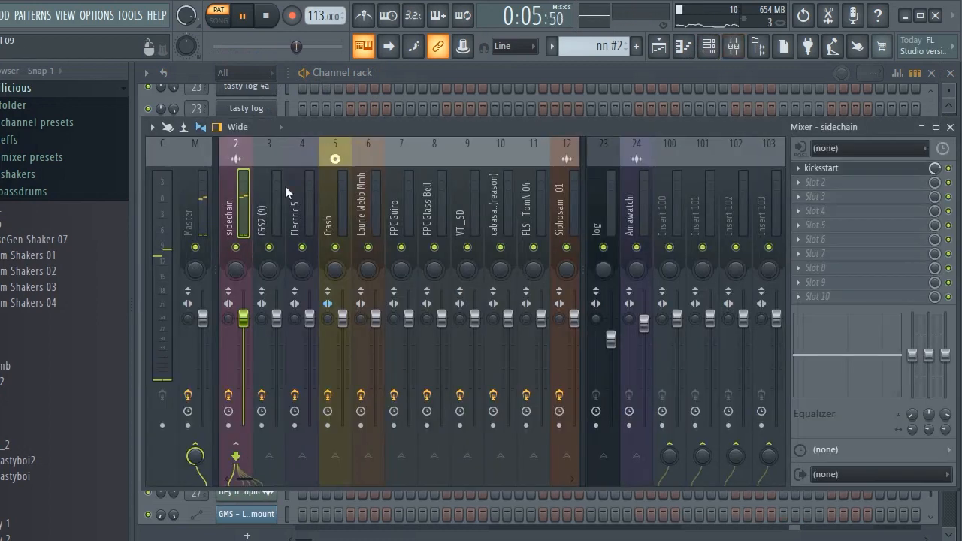
Return to the playlist and play the arrangement from bar 37, following the layers from Track 3 down to Track 18
{"action": "left_click", "coordinate": [658, 47]}
{"action": "left_click", "coordinate": [487, 106]}
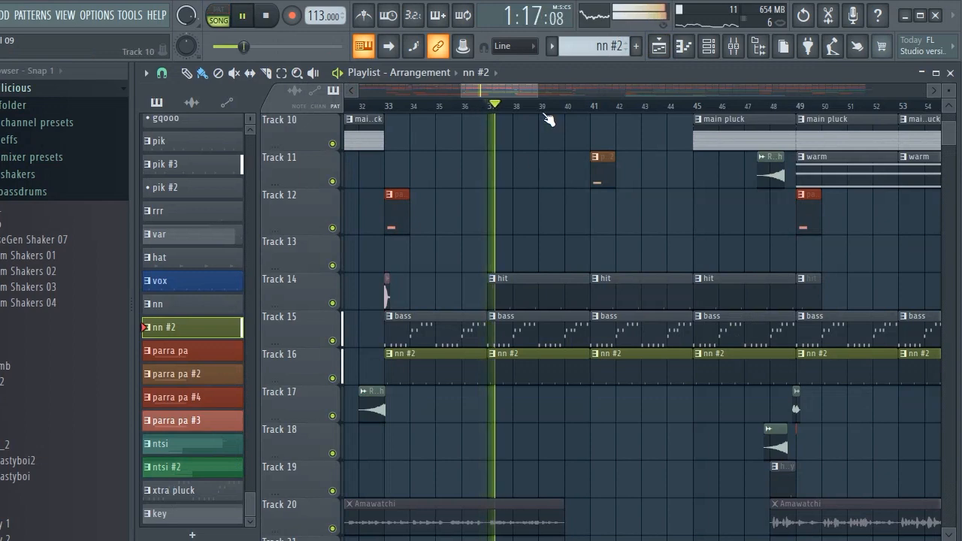
{"action": "left_click_drag", "start_coordinate": [520, 93], "coordinate": [524, 93]}
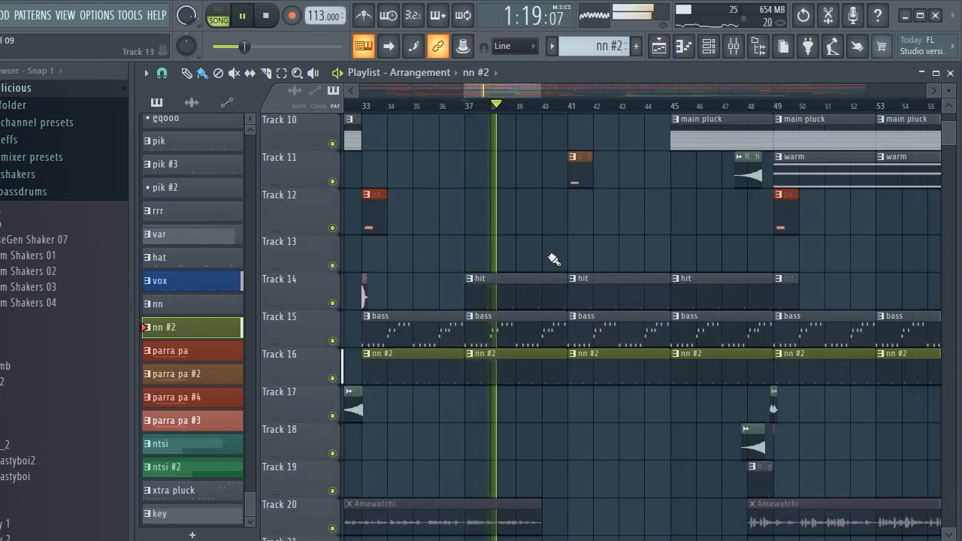
{"action": "scroll", "coordinate": [554, 258], "scroll_direction": "down", "scroll_amount": 3}
{"action": "scroll", "coordinate": [548, 255], "scroll_direction": "up", "scroll_amount": 5}
{"action": "scroll", "coordinate": [548, 256], "scroll_direction": "up", "scroll_amount": 5}
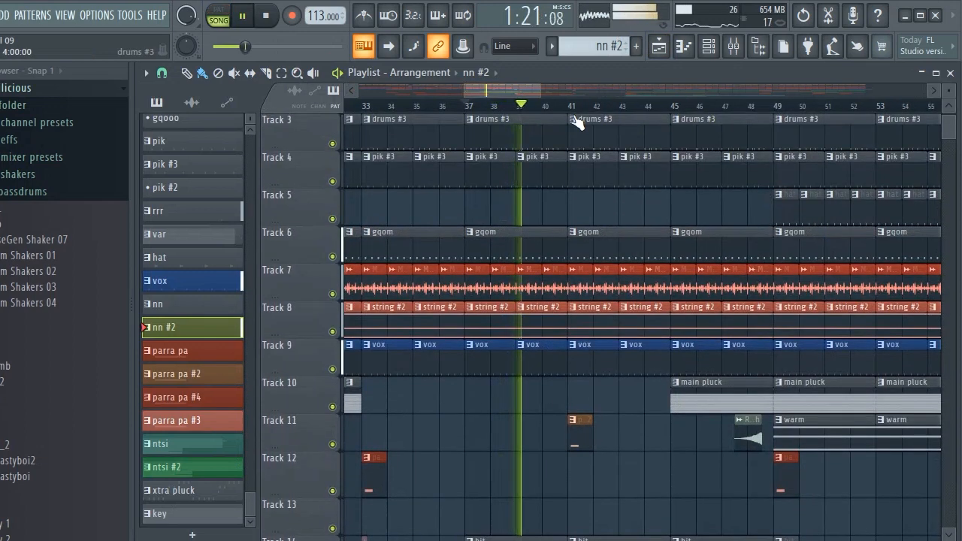
{"action": "left_click_drag", "start_coordinate": [498, 83], "coordinate": [517, 92]}
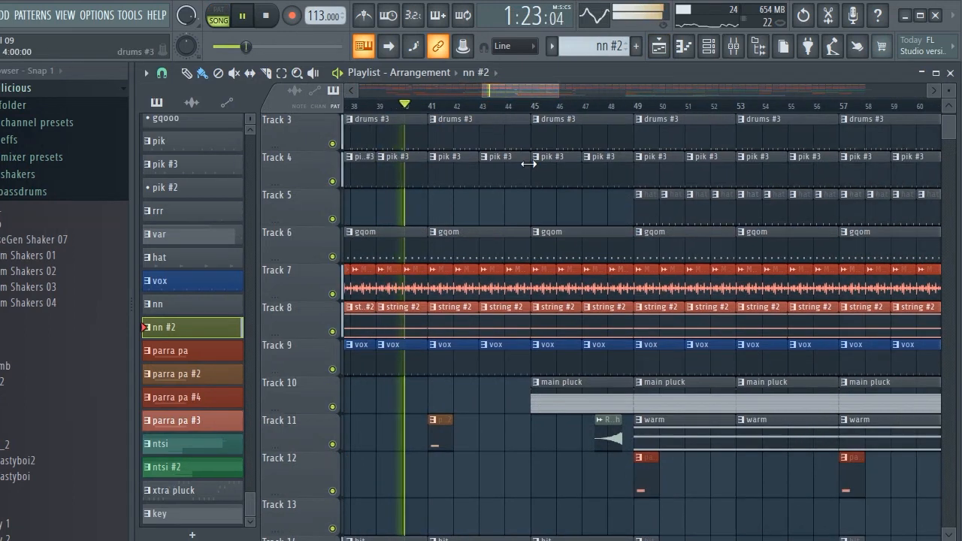
{"action": "scroll", "coordinate": [538, 229], "scroll_direction": "down", "scroll_amount": 5}
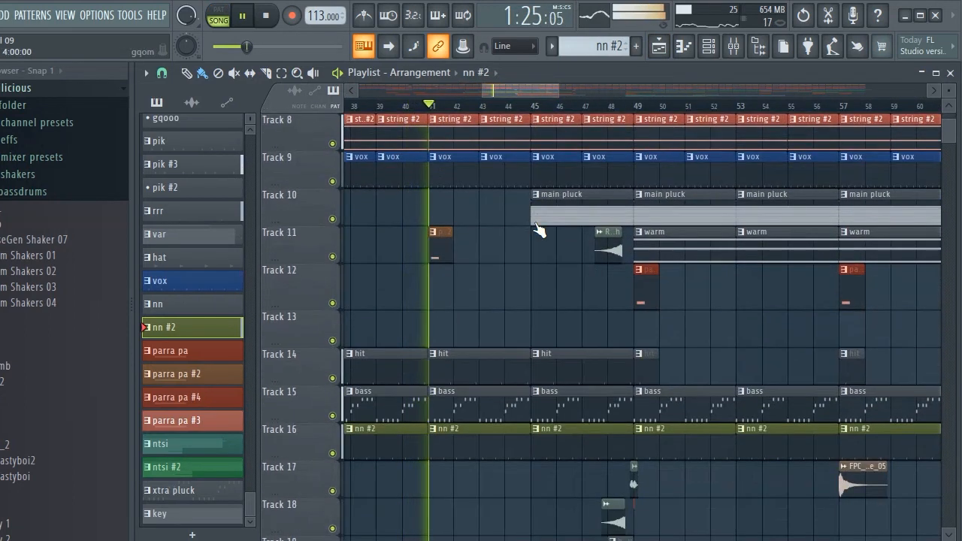
Select Track 10's main pluck clip at bar 45 and keep the arrangement playing up to that entry
{"action": "left_click", "coordinate": [573, 197]}
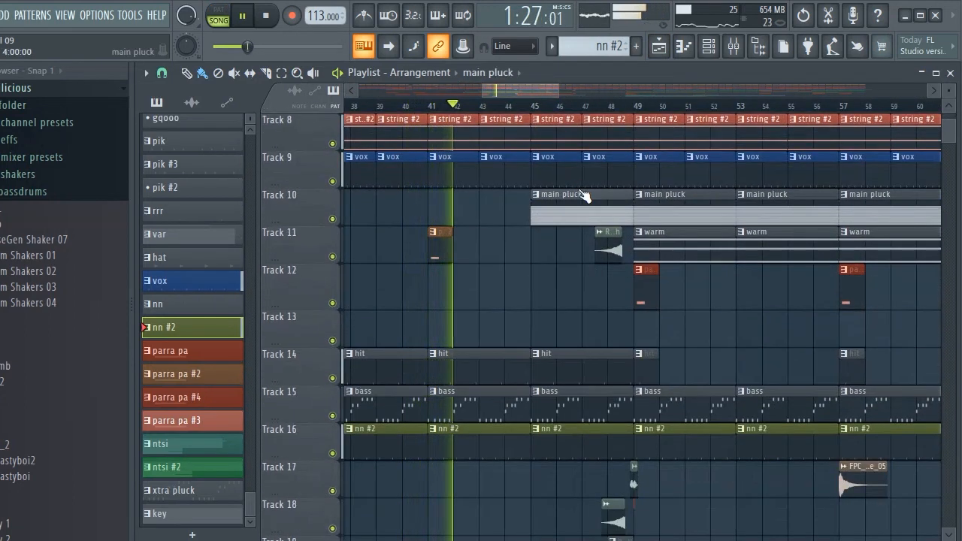
{"action": "scroll", "coordinate": [556, 241], "scroll_direction": "down", "scroll_amount": 2}
{"action": "scroll", "coordinate": [585, 251], "scroll_direction": "down", "scroll_amount": 2}
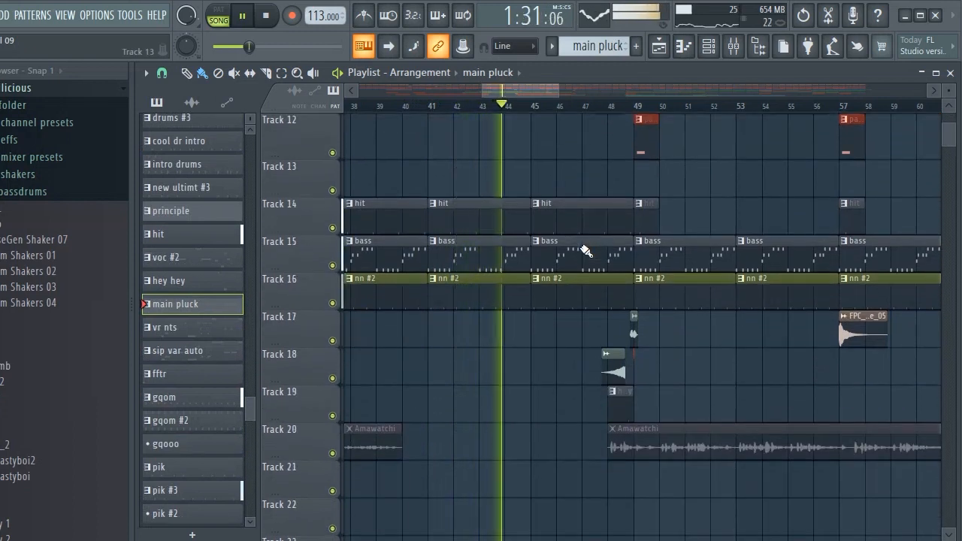
{"action": "scroll", "coordinate": [584, 251], "scroll_direction": "up", "scroll_amount": 2}
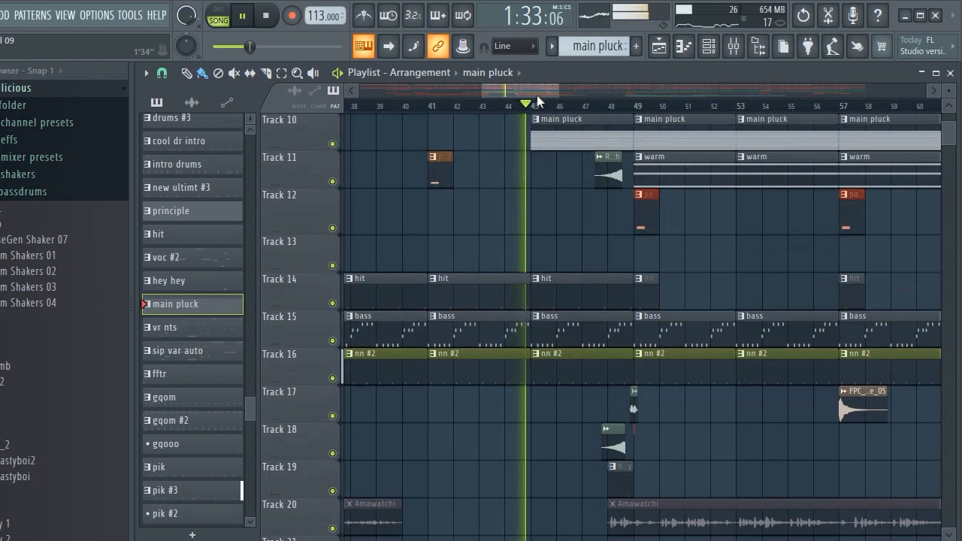
{"action": "left_click_drag", "start_coordinate": [536, 94], "coordinate": [546, 95]}
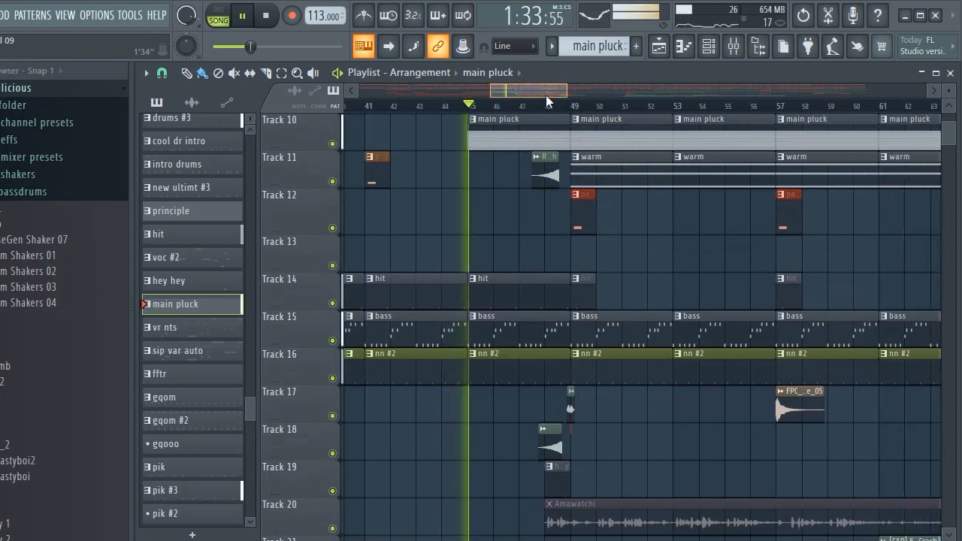
Select Track 14's hit clip at bar 45, listen through to the bar 49 section, and stop playback
{"action": "left_click", "coordinate": [540, 293]}
{"action": "scroll", "coordinate": [571, 298], "scroll_direction": "up", "scroll_amount": 4}
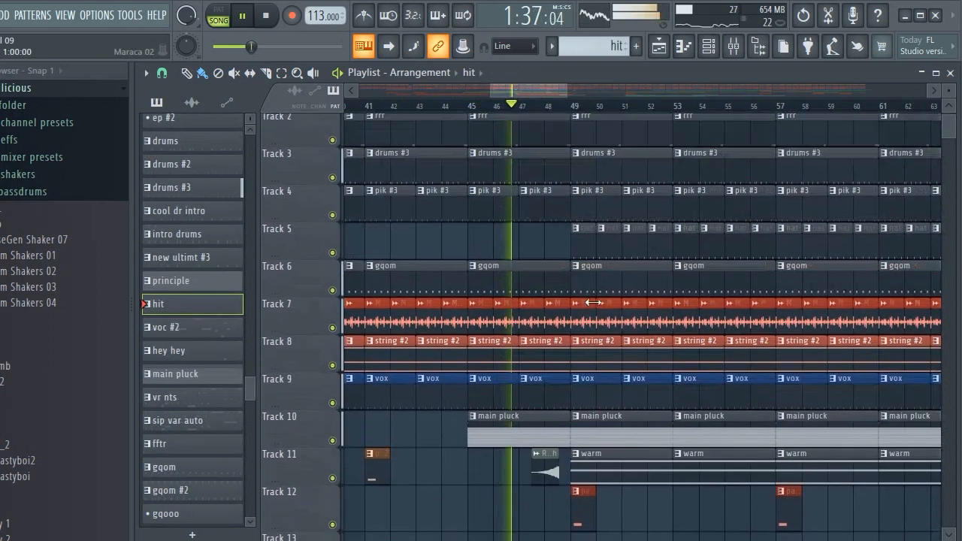
{"action": "left_click_drag", "start_coordinate": [535, 93], "coordinate": [539, 92]}
{"action": "scroll", "coordinate": [592, 262], "scroll_direction": "down", "scroll_amount": 1}
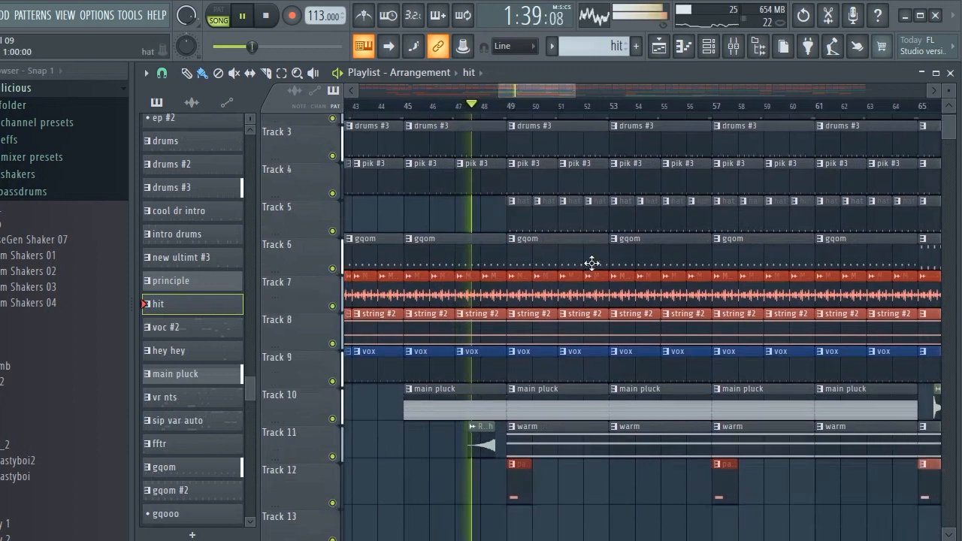
{"action": "scroll", "coordinate": [592, 262], "scroll_direction": "down", "scroll_amount": 1}
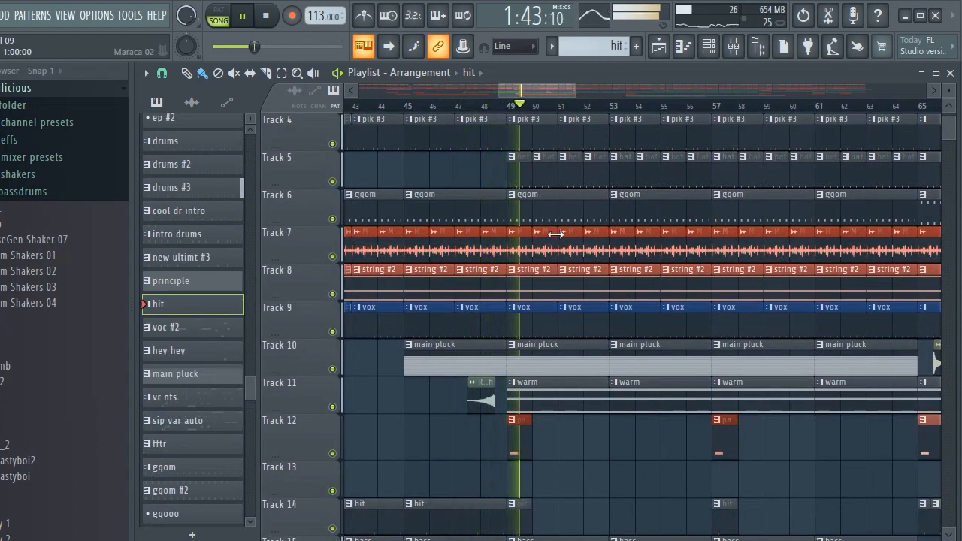
{"action": "key", "text": "space"}
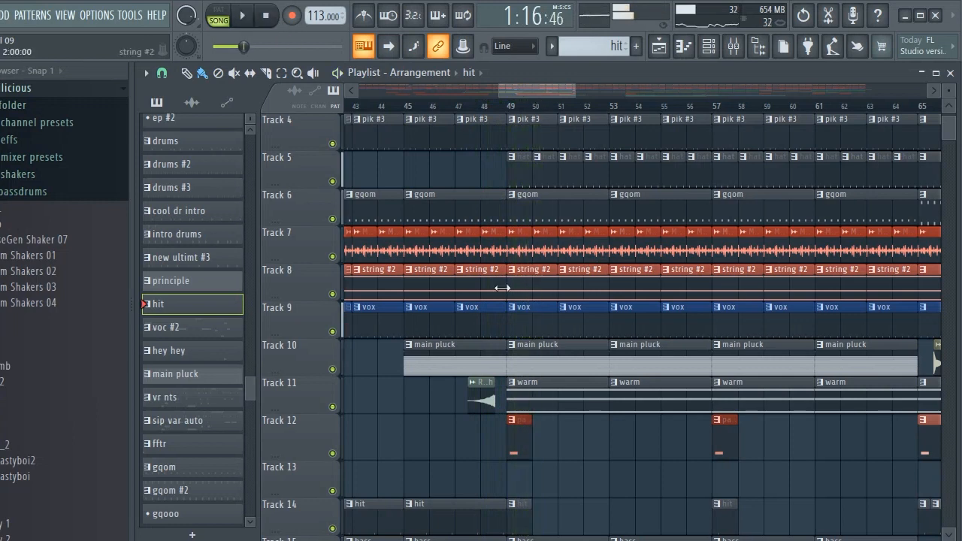
Select Track 12's parra pa clip at bar 49, play the pattern from the channel rack, and stop it
{"action": "left_click", "coordinate": [531, 442]}
{"action": "left_click", "coordinate": [708, 46]}
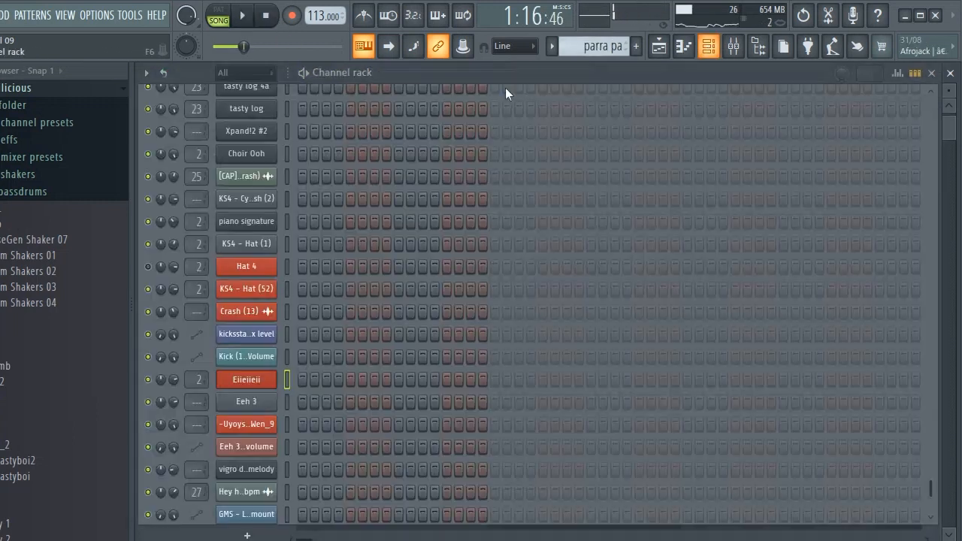
{"action": "scroll", "coordinate": [437, 260], "scroll_direction": "up", "scroll_amount": 5}
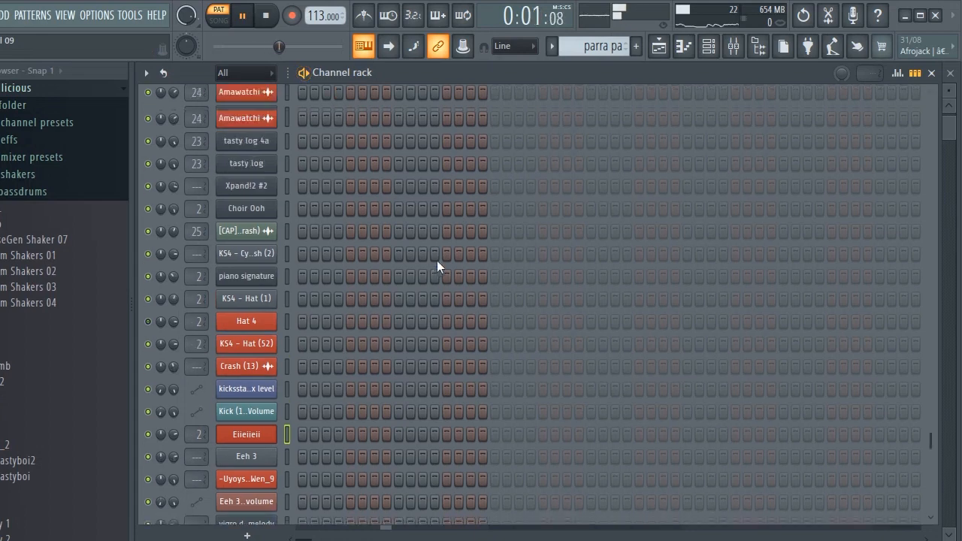
{"action": "left_click", "coordinate": [270, 15]}
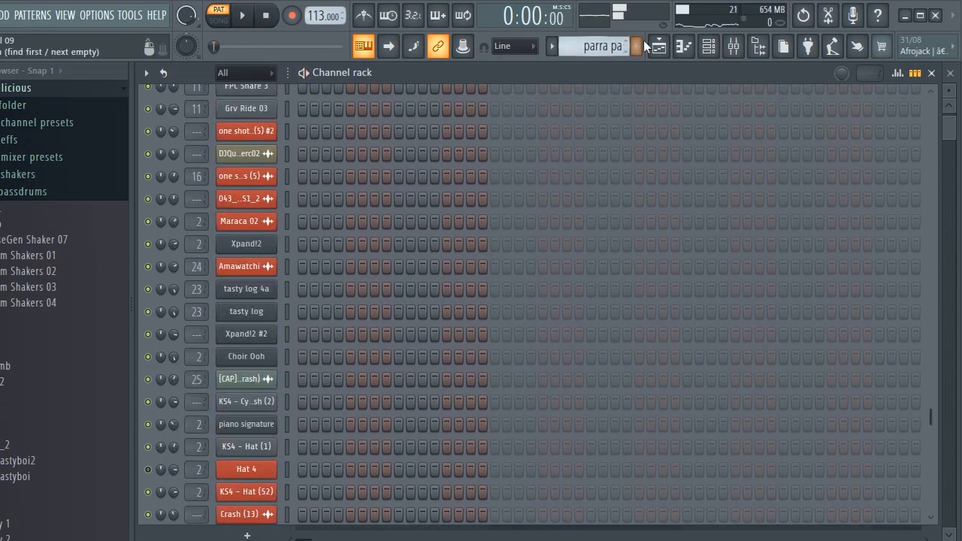
Return to the playlist, select Track 11's warm clip at bar 49, and set the song position to bar 49
{"action": "left_click", "coordinate": [658, 48]}
{"action": "scroll", "coordinate": [548, 284], "scroll_direction": "down", "scroll_amount": 8}
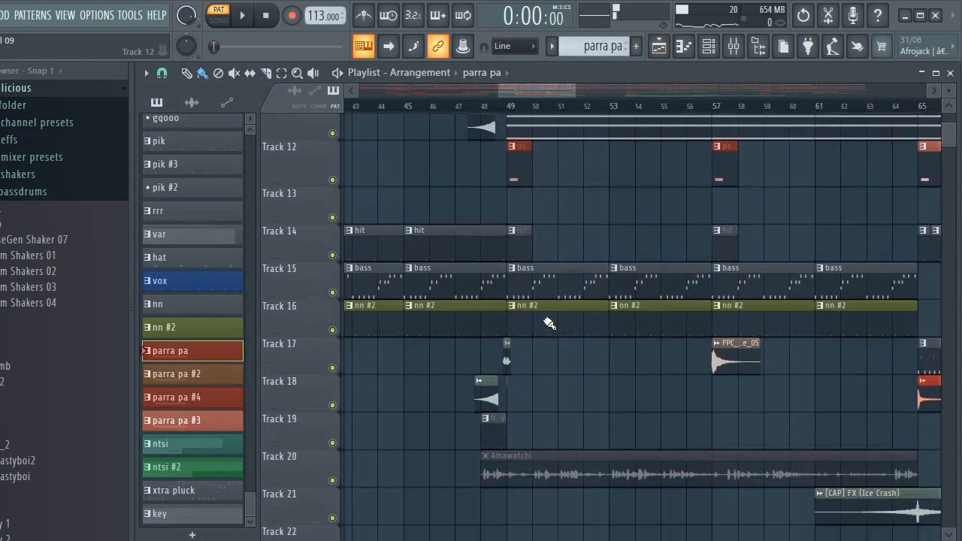
{"action": "scroll", "coordinate": [510, 107], "scroll_direction": "up", "scroll_amount": 5}
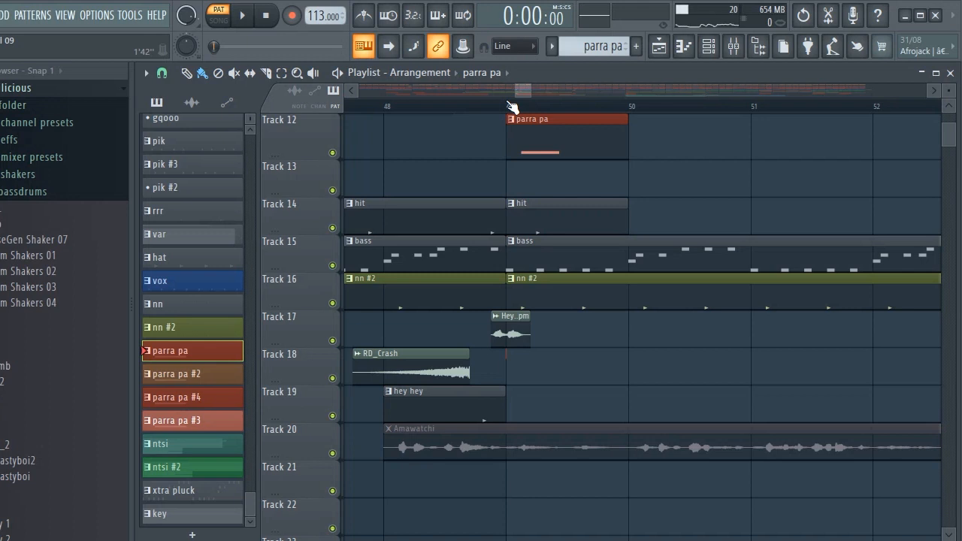
{"action": "scroll", "coordinate": [538, 202], "scroll_direction": "up", "scroll_amount": 3}
{"action": "left_click", "coordinate": [553, 212]}
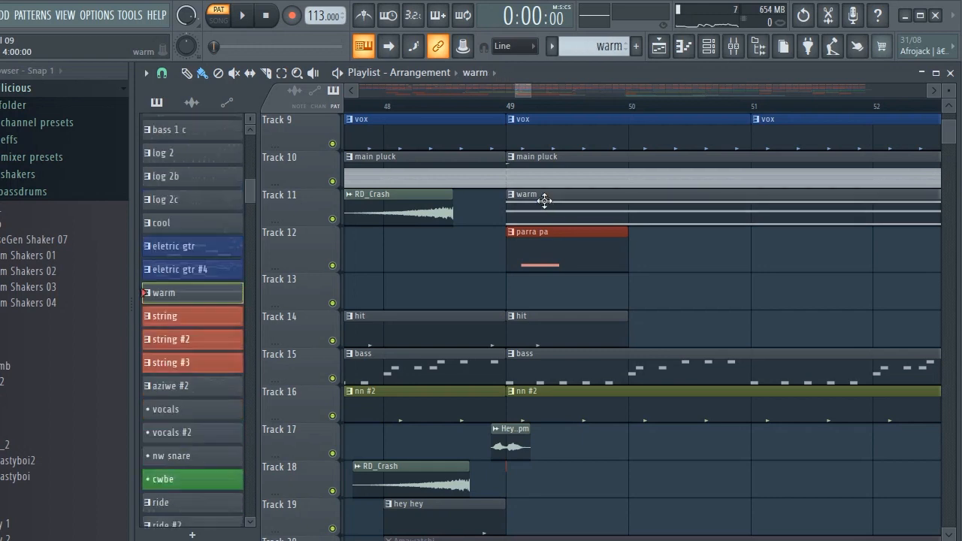
{"action": "scroll", "coordinate": [520, 198], "scroll_direction": "down", "scroll_amount": 2}
{"action": "left_click", "coordinate": [480, 109]}
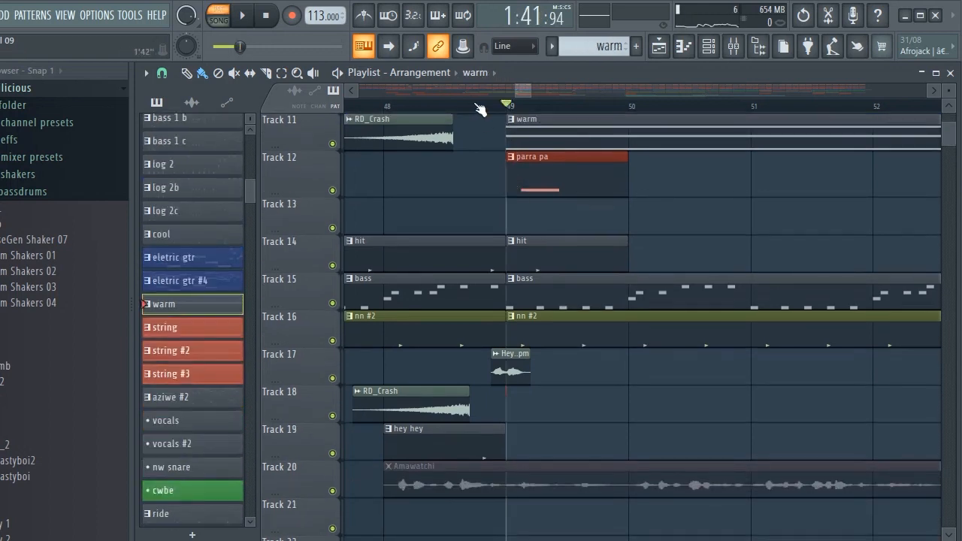
Open the sample settings of Track 17's Hey heyii 125bpm clip and show its mixer track 27
{"action": "double_click", "coordinate": [501, 371]}
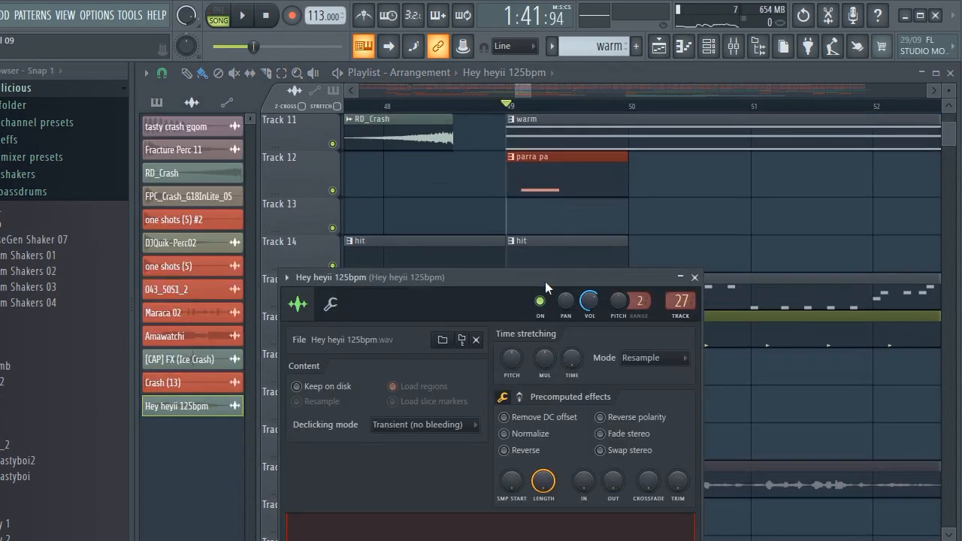
{"action": "left_click_drag", "start_coordinate": [473, 269], "coordinate": [482, 164]}
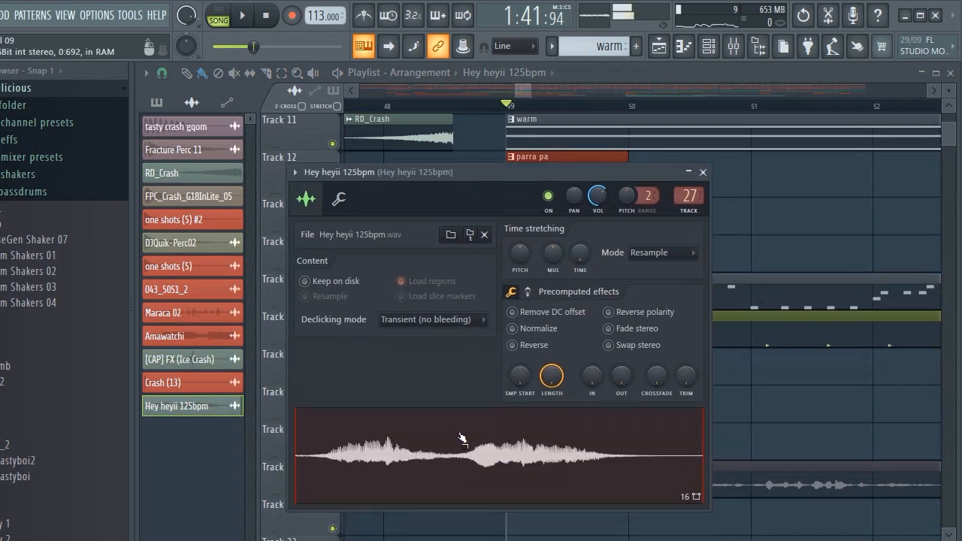
{"action": "left_click", "coordinate": [733, 50]}
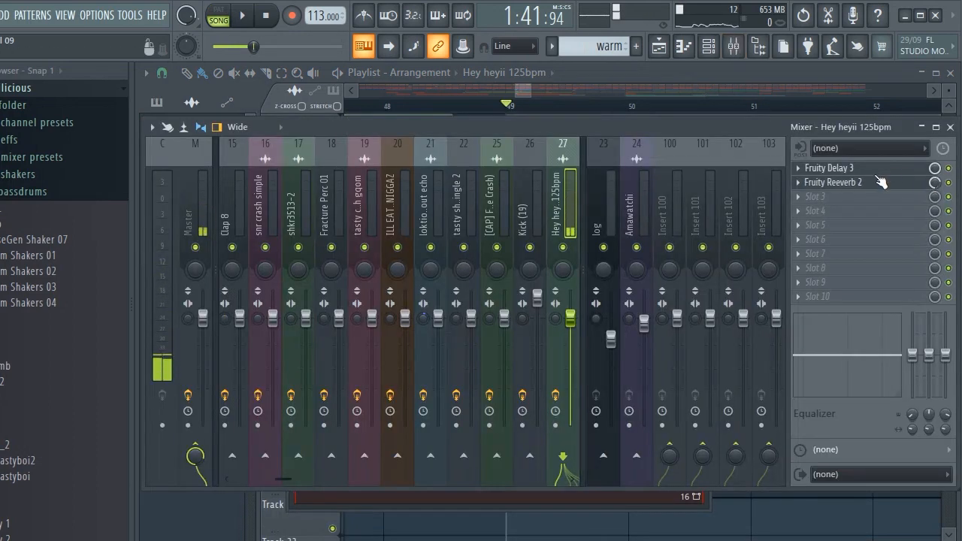
Open Fruity Delay 3 on the Hey heyii 125bpm mixer track and inspect its exact delay time value
{"action": "left_click", "coordinate": [834, 170]}
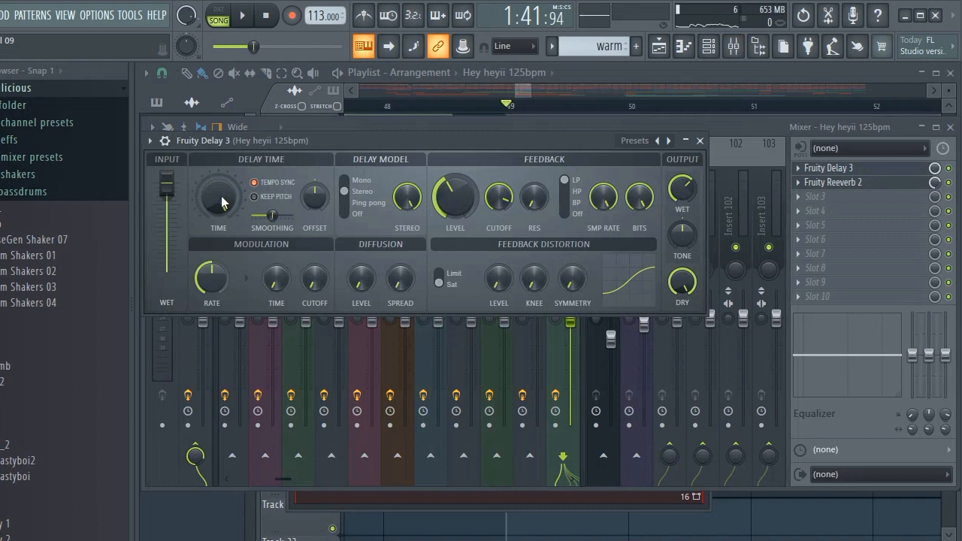
{"action": "right_click", "coordinate": [222, 201]}
{"action": "left_click", "coordinate": [267, 402]}
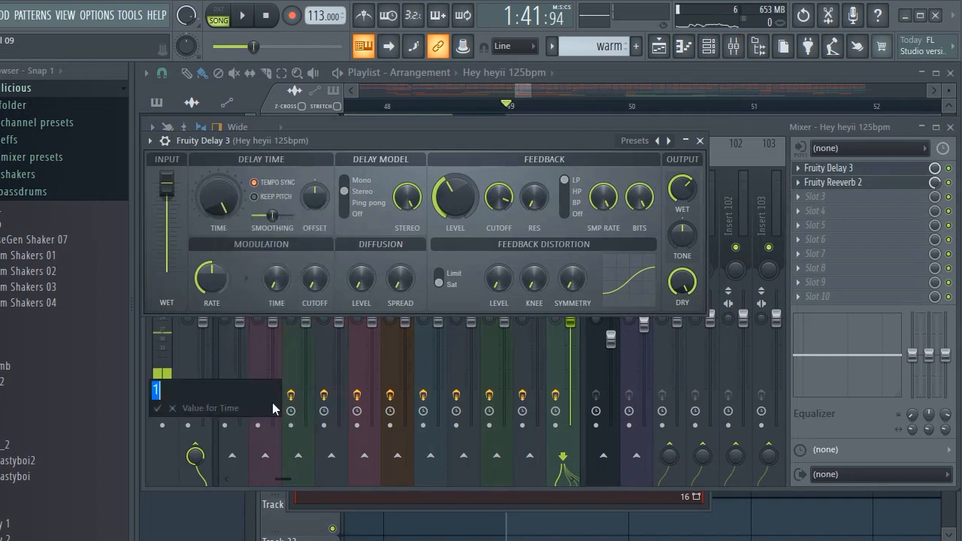
{"action": "left_click", "coordinate": [173, 408]}
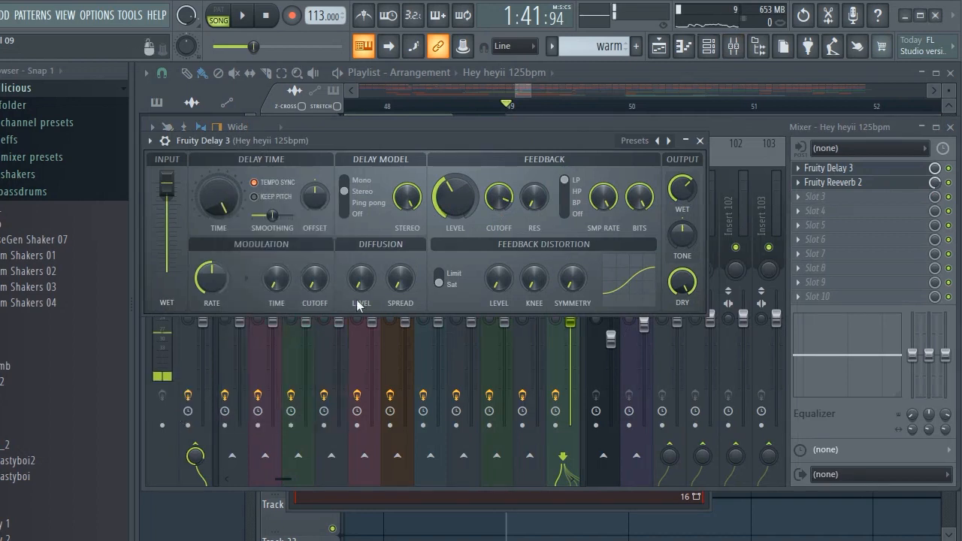
Show the Fruity Reeverb 2 settings on the Hey heyii 125bpm mixer track and return to the playlist
{"action": "left_click", "coordinate": [844, 184]}
{"action": "left_click", "coordinate": [847, 184]}
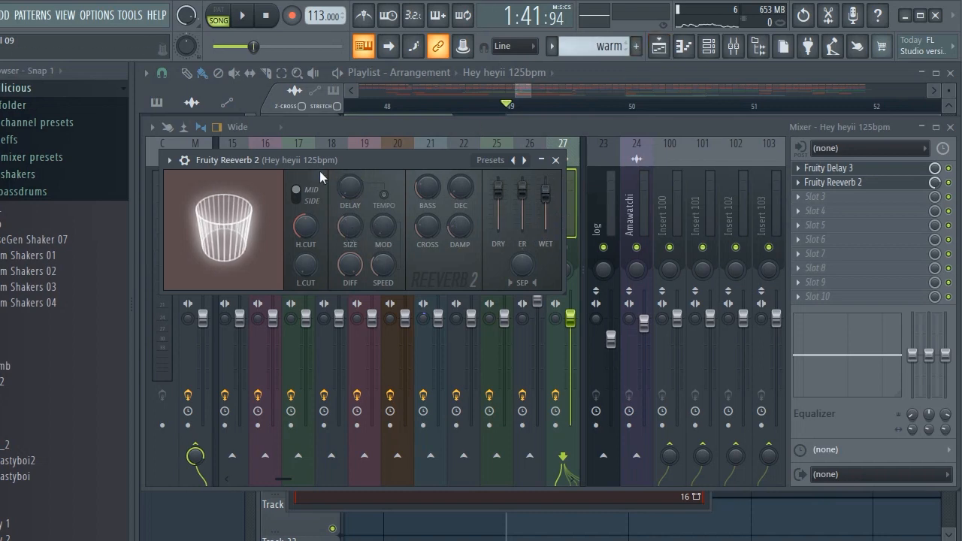
{"action": "left_click", "coordinate": [530, 91]}
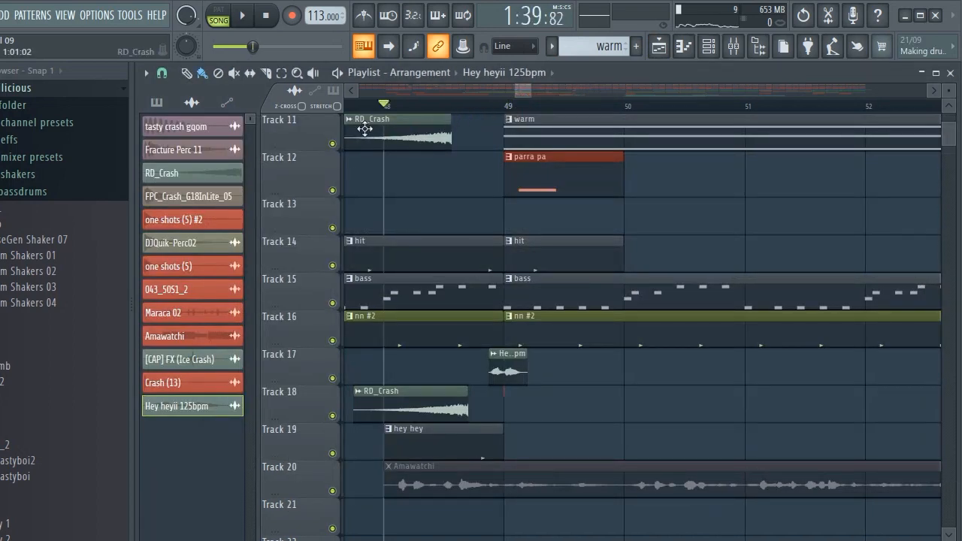
Play the arrangement from bar 48 to hear the transition into bar 49, selecting Track 14's hit clip during playback
{"action": "key", "text": "space"}
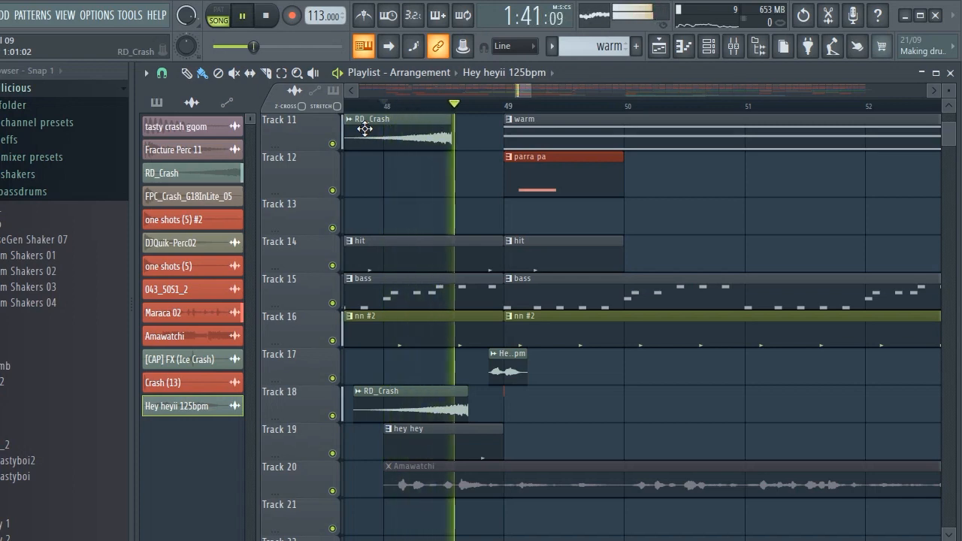
{"action": "left_click", "coordinate": [486, 255]}
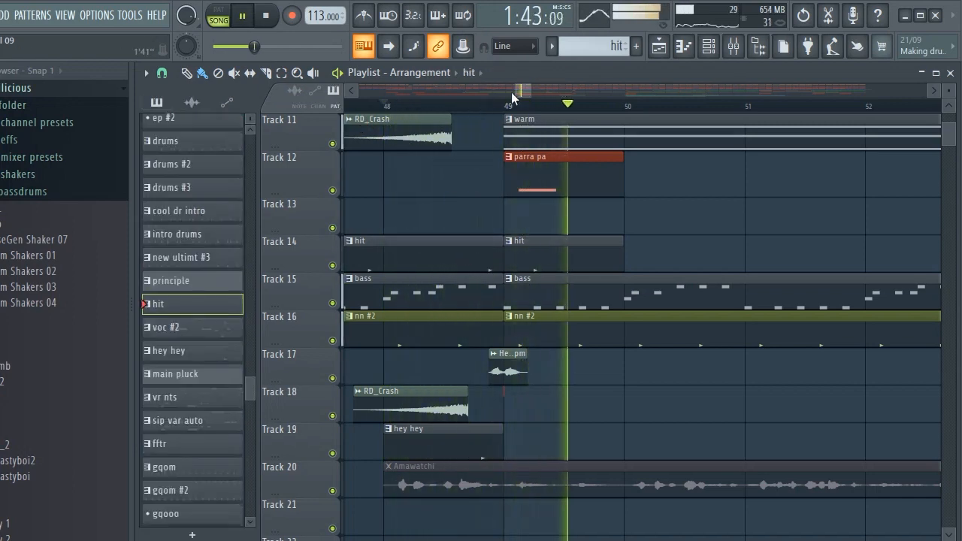
{"action": "scroll", "coordinate": [550, 104], "scroll_direction": "down", "scroll_amount": 7}
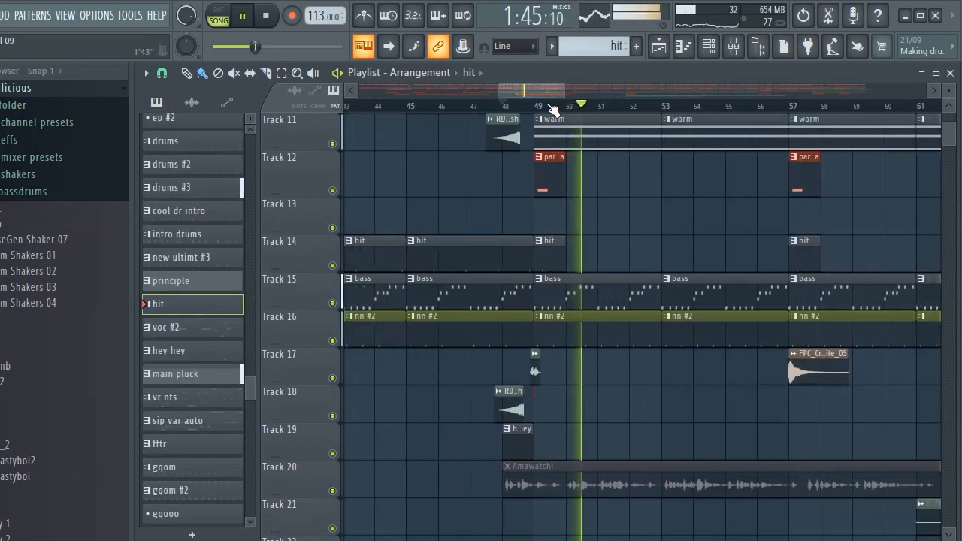
{"action": "left_click_drag", "start_coordinate": [538, 92], "coordinate": [543, 93]}
{"action": "scroll", "coordinate": [577, 190], "scroll_direction": "up", "scroll_amount": 8}
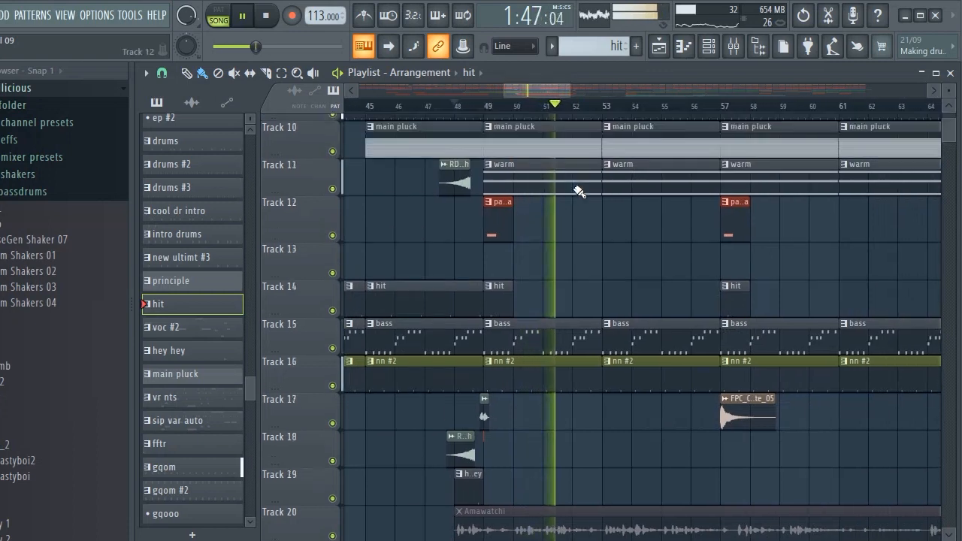
{"action": "scroll", "coordinate": [579, 191], "scroll_direction": "up", "scroll_amount": 2}
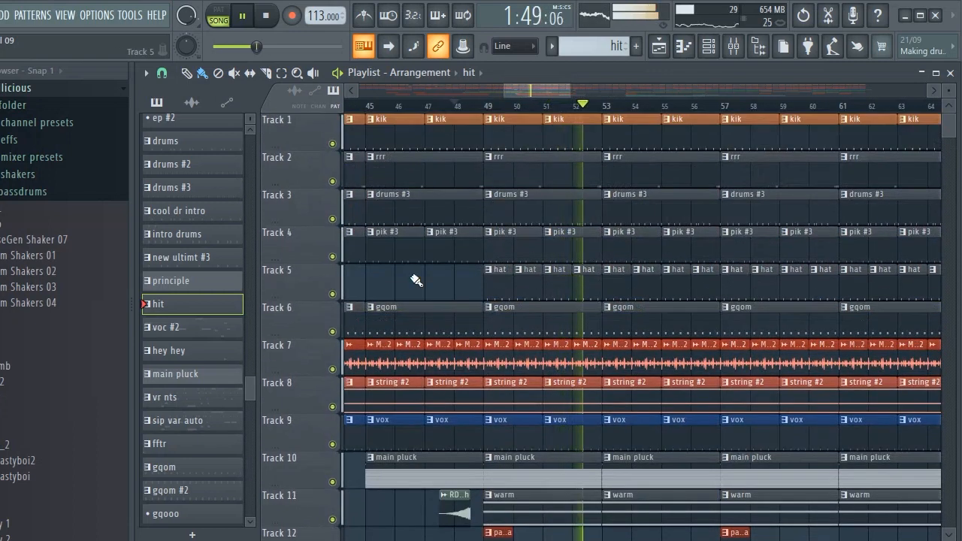
Mute and unmute Track 5 during playback to compare the hat layer, and select its hat clip near bar 50
{"action": "left_click", "coordinate": [333, 294]}
{"action": "left_click", "coordinate": [333, 294]}
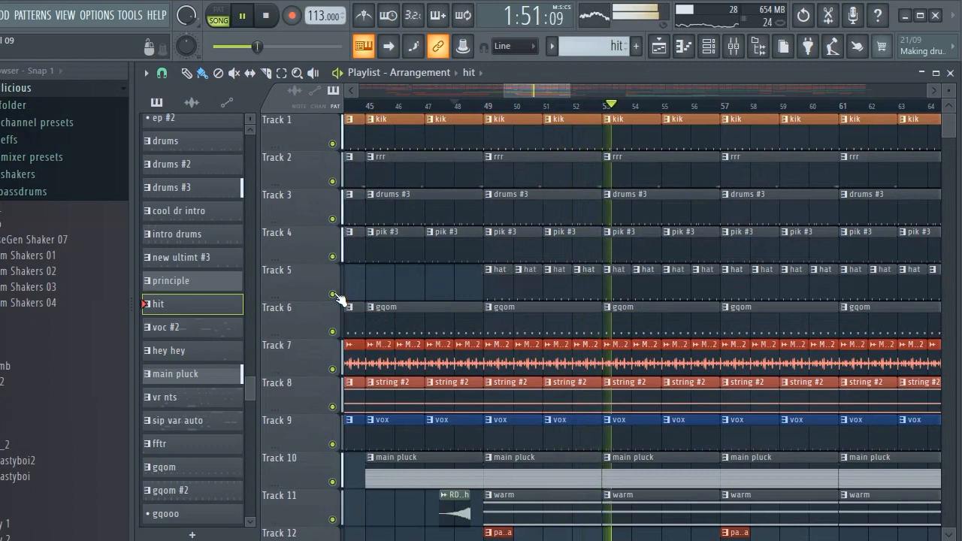
{"action": "left_click", "coordinate": [533, 275]}
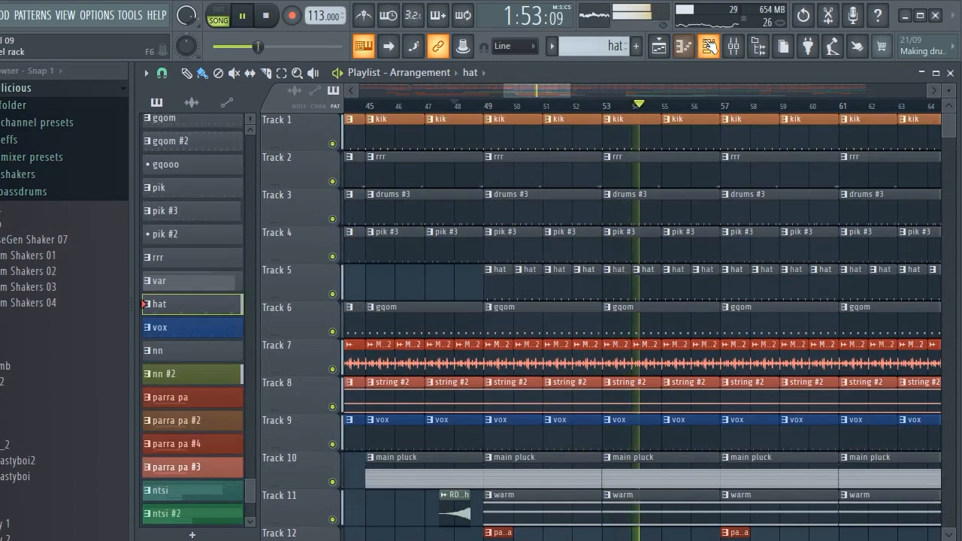
Open the hat pattern's channels and show the KS4 - Hat (52) sampler settings with the full waveform in view
{"action": "left_click", "coordinate": [708, 46]}
{"action": "scroll", "coordinate": [417, 218], "scroll_direction": "down", "scroll_amount": 2}
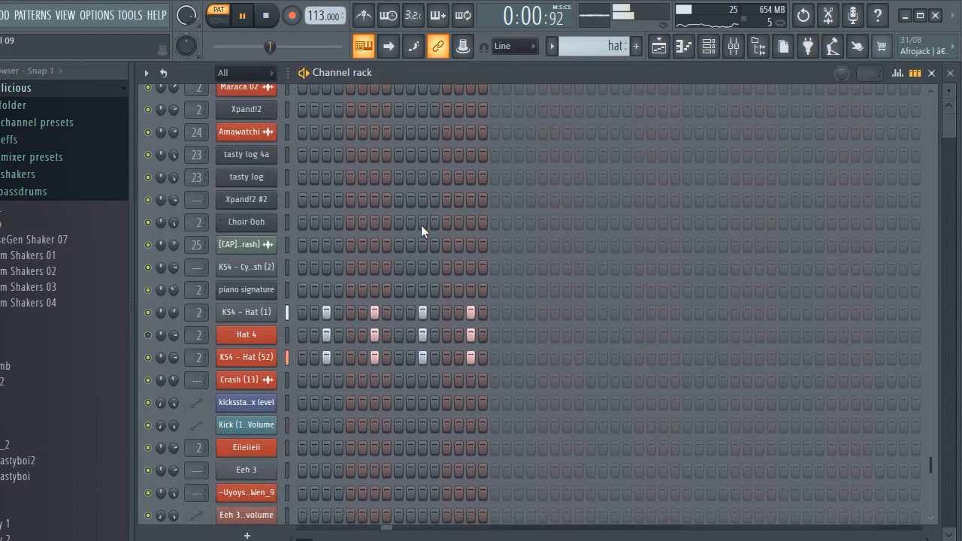
{"action": "left_click", "coordinate": [261, 357]}
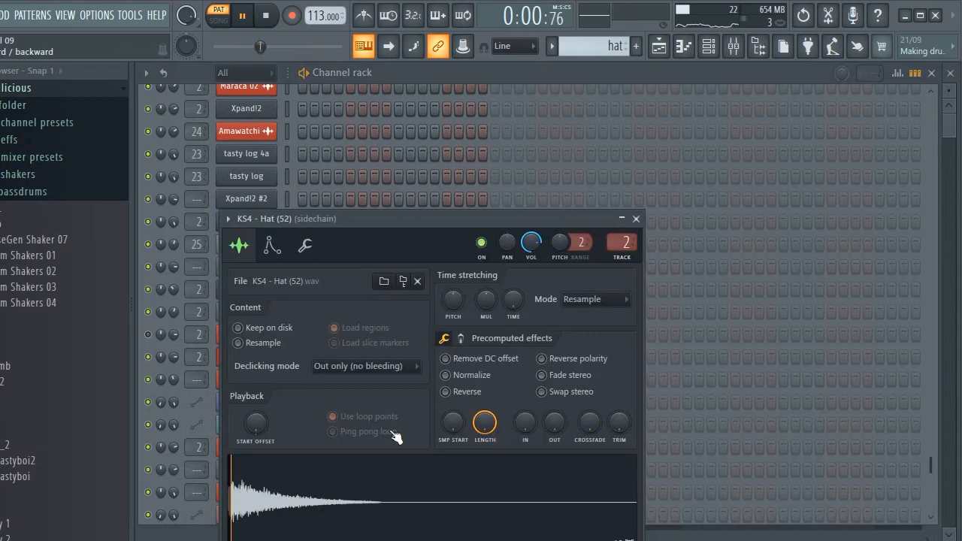
{"action": "left_click_drag", "start_coordinate": [342, 235], "coordinate": [408, 136]}
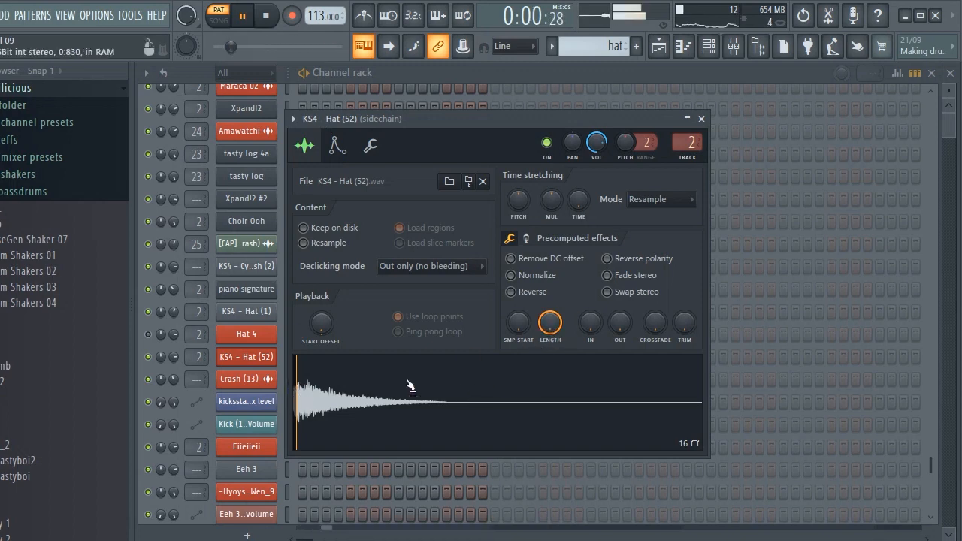
Try a 4% start offset on the KS4 - Hat (52) sample, undo the tweak and close its settings
{"action": "left_click_drag", "start_coordinate": [323, 319], "coordinate": [323, 312]}
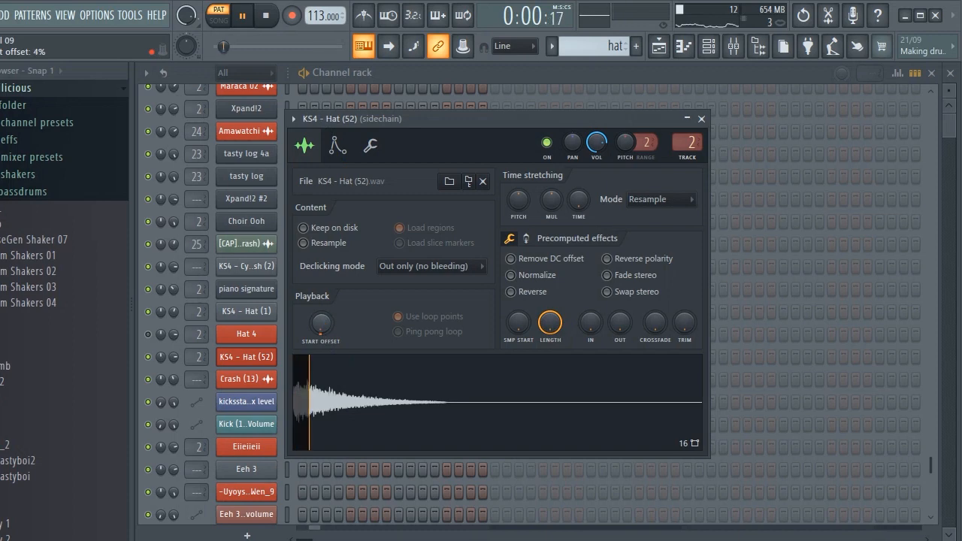
{"action": "key", "text": "ctrl+z"}
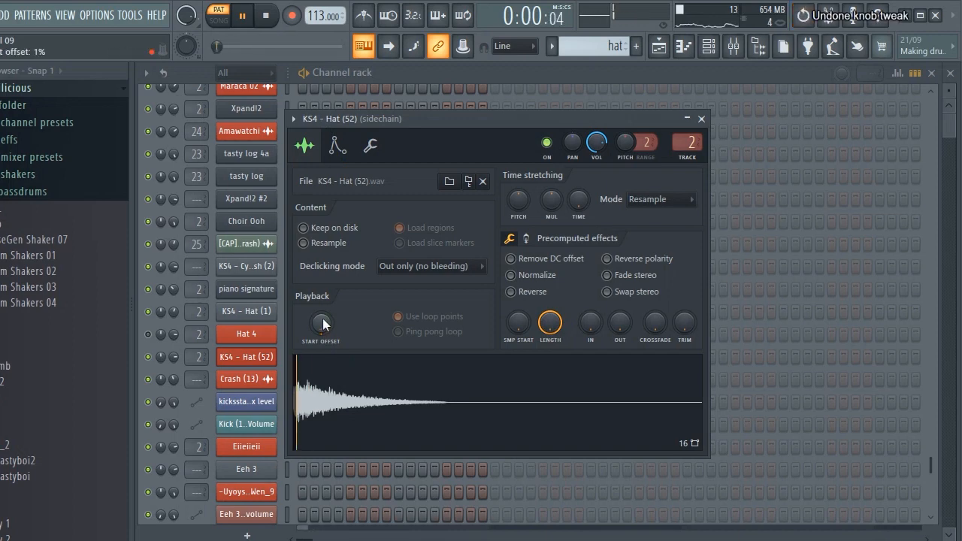
{"action": "left_click", "coordinate": [502, 72]}
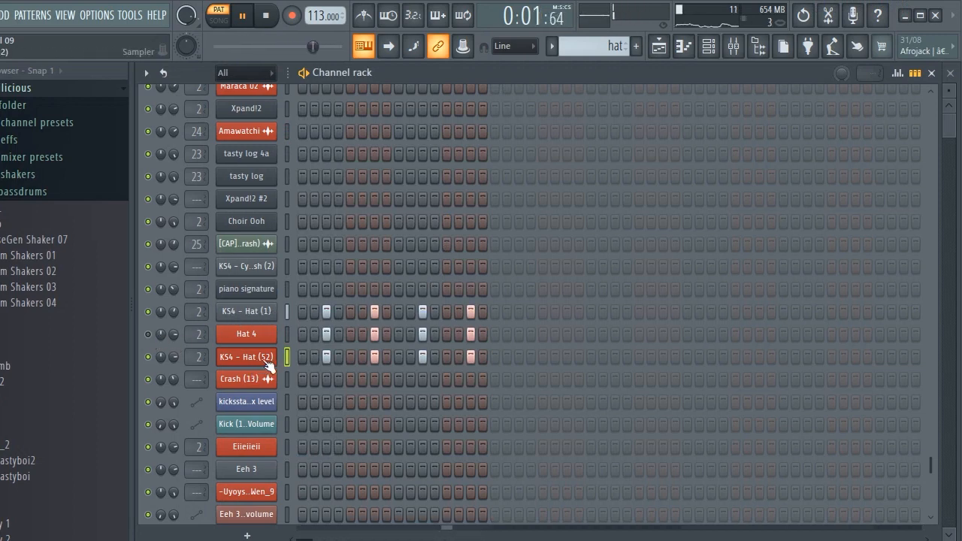
Check the KS4 - Hat (1) channel's volume and return to the playlist
{"action": "right_click", "coordinate": [176, 310]}
{"action": "left_click", "coordinate": [179, 315]}
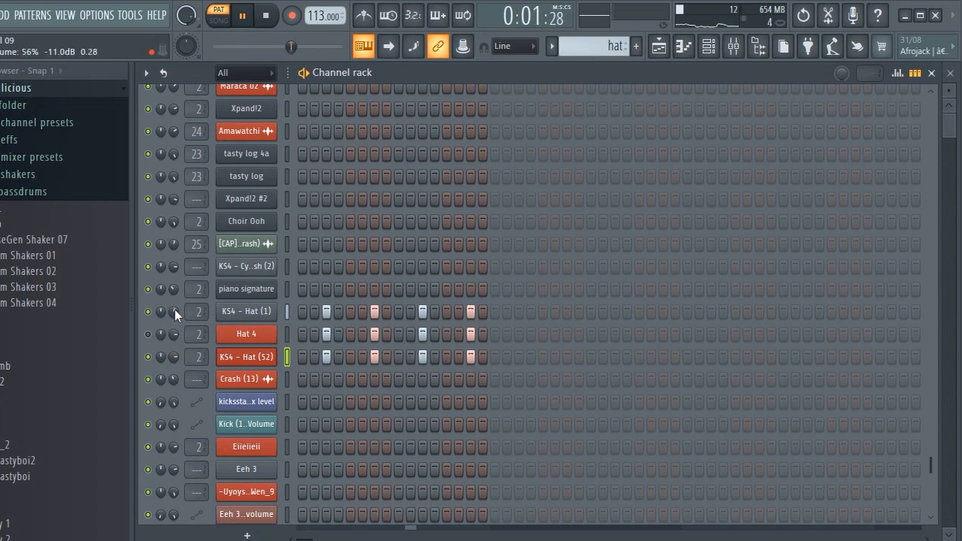
{"action": "left_click", "coordinate": [657, 46]}
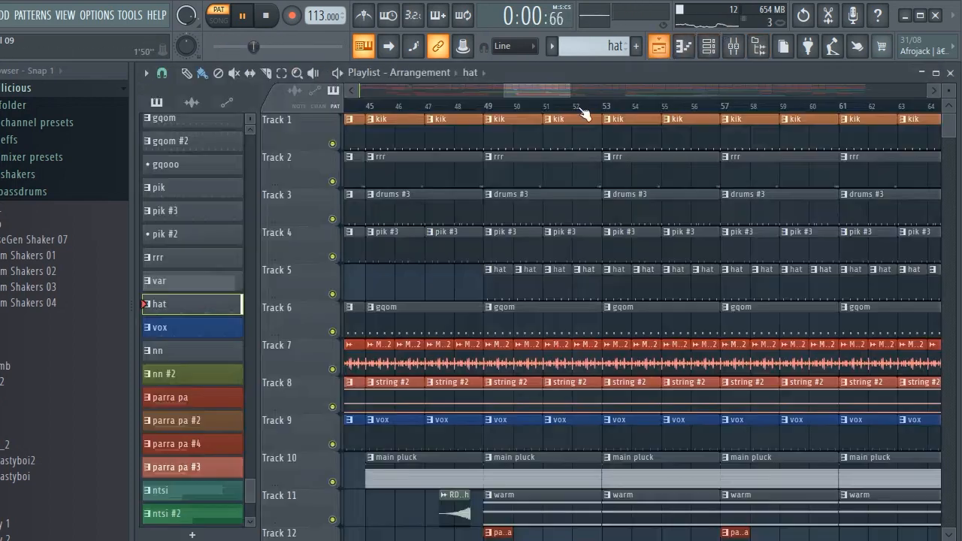
Play the arrangement from bar 48 and review the bass, nn #2, crash and vocal layers below on the way to bar 65
{"action": "left_click", "coordinate": [458, 105]}
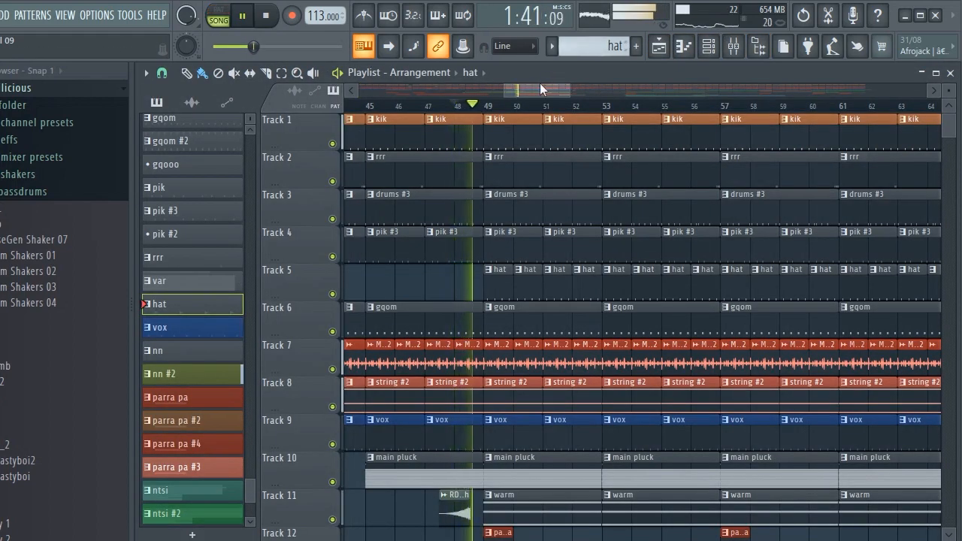
{"action": "left_click_drag", "start_coordinate": [535, 89], "coordinate": [542, 87]}
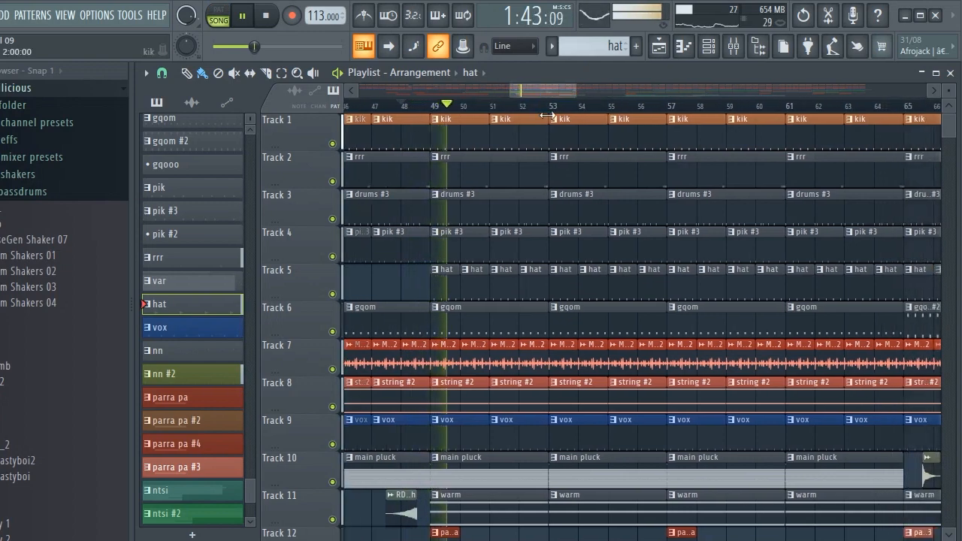
{"action": "scroll", "coordinate": [554, 114], "scroll_direction": "down", "scroll_amount": 2}
{"action": "scroll", "coordinate": [554, 117], "scroll_direction": "down", "scroll_amount": 3}
{"action": "scroll", "coordinate": [651, 158], "scroll_direction": "down", "scroll_amount": 6}
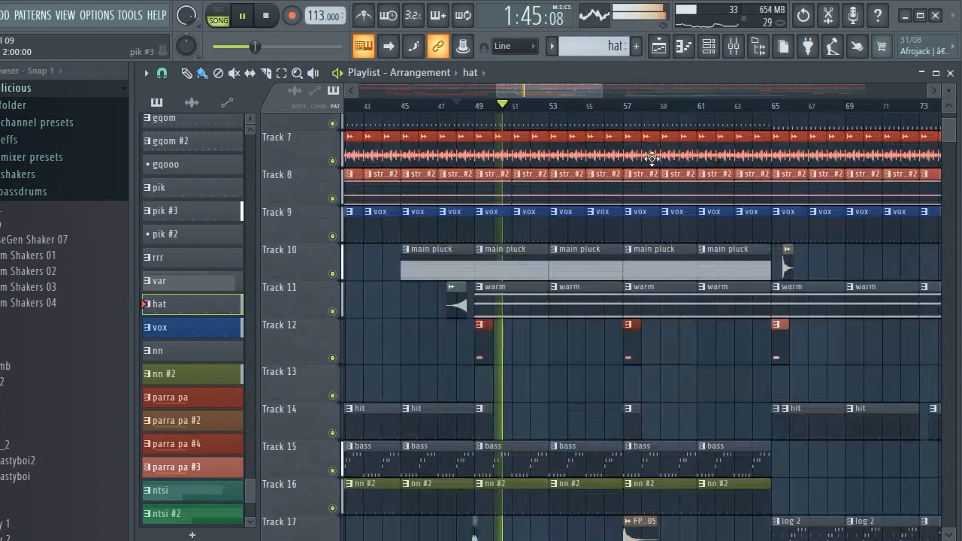
{"action": "scroll", "coordinate": [651, 158], "scroll_direction": "down", "scroll_amount": 4}
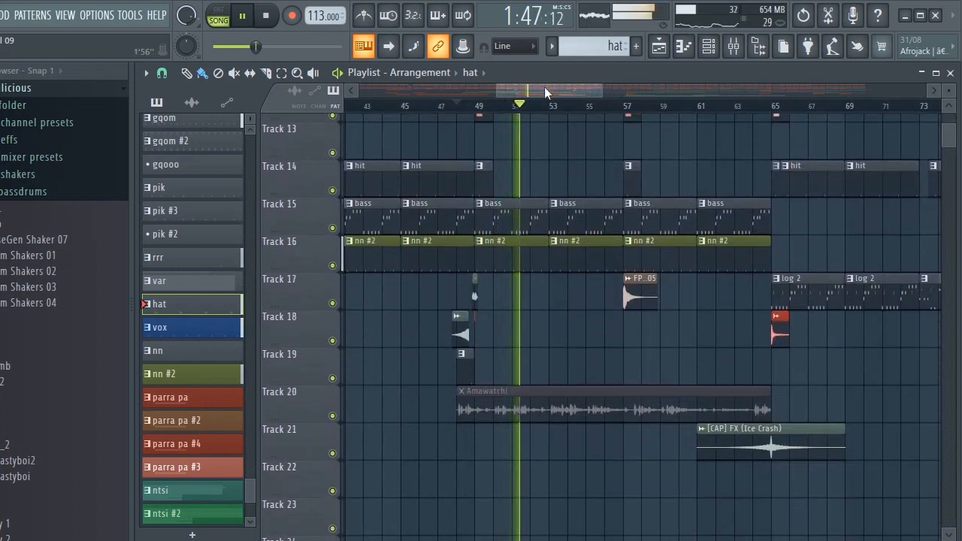
{"action": "left_click_drag", "start_coordinate": [544, 86], "coordinate": [569, 92]}
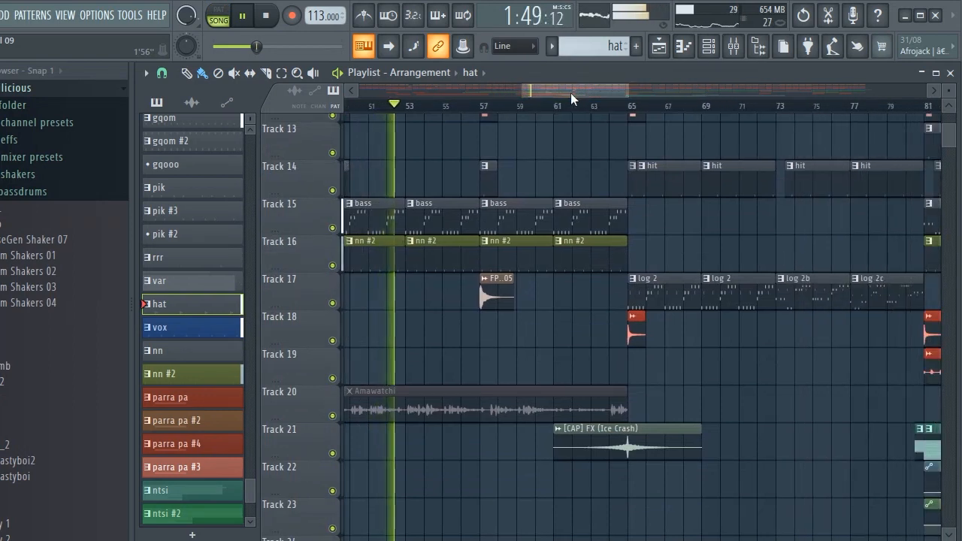
{"action": "scroll", "coordinate": [648, 181], "scroll_direction": "up", "scroll_amount": 3}
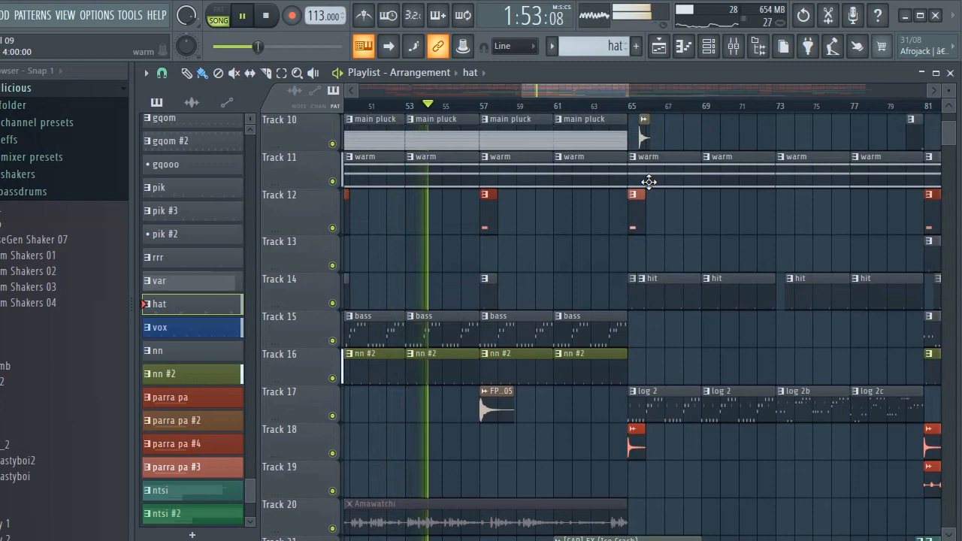
{"action": "scroll", "coordinate": [642, 178], "scroll_direction": "down", "scroll_amount": 5}
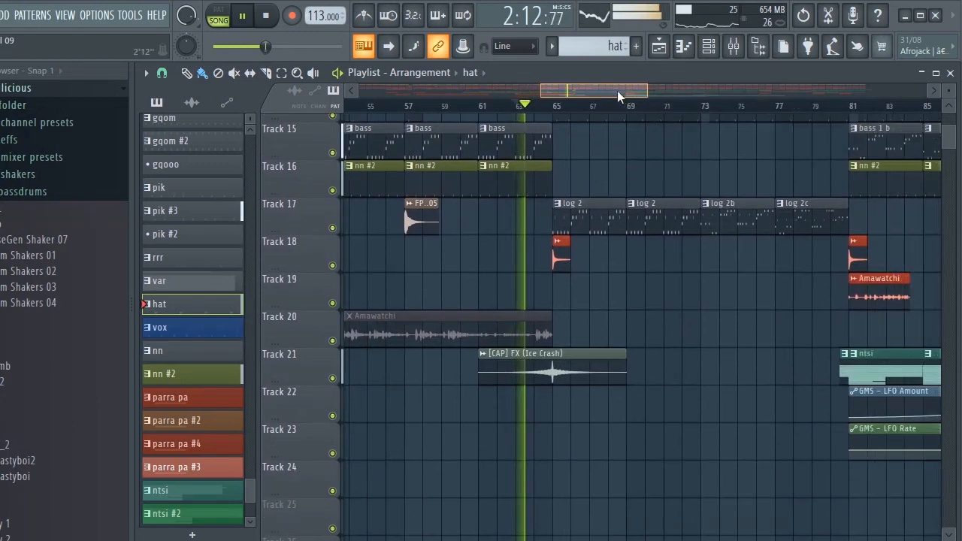
Follow playback through the bar 65 section with the log 2 clips on Track 17, stop it and cue the playhead at bar 64
{"action": "scroll", "coordinate": [644, 165], "scroll_direction": "up", "scroll_amount": 3}
{"action": "scroll", "coordinate": [642, 164], "scroll_direction": "up", "scroll_amount": 6}
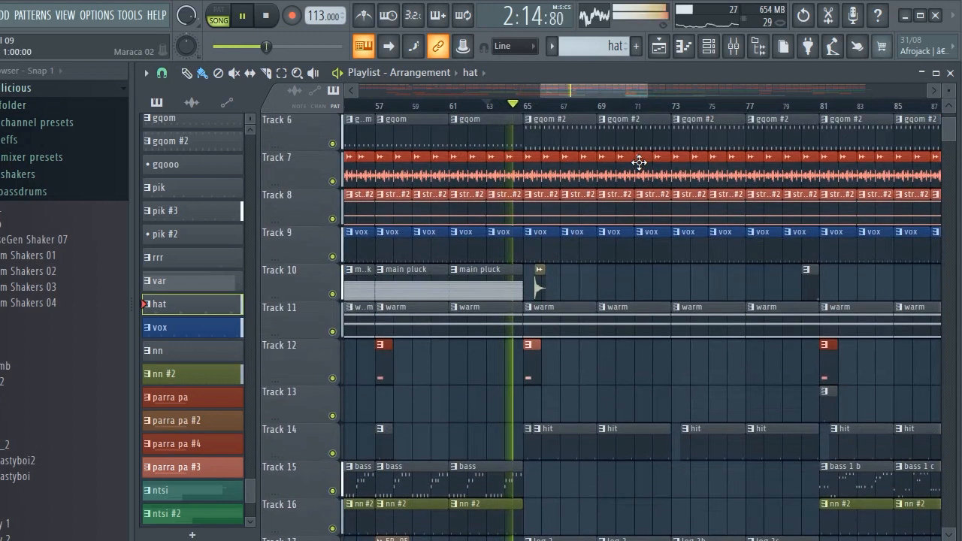
{"action": "scroll", "coordinate": [638, 162], "scroll_direction": "down", "scroll_amount": 3}
{"action": "scroll", "coordinate": [639, 163], "scroll_direction": "down", "scroll_amount": 2}
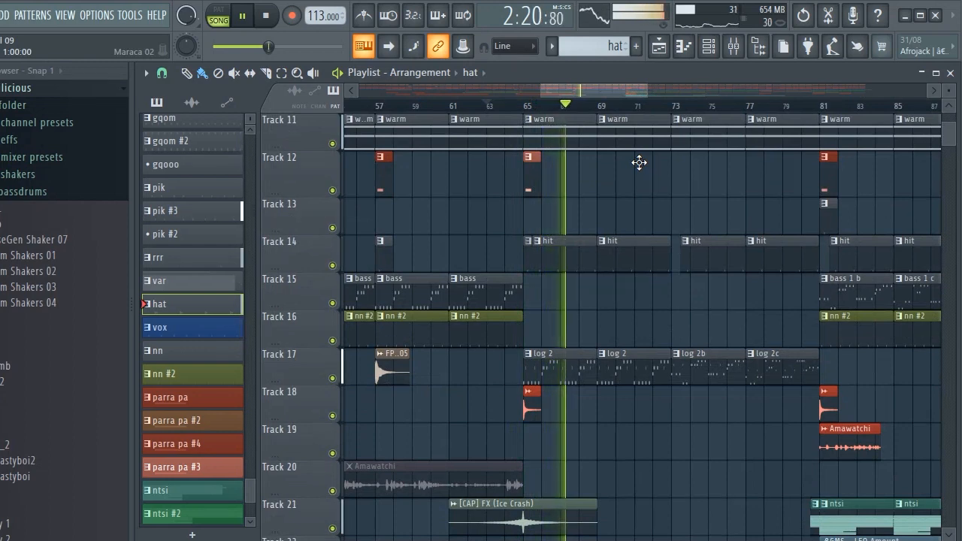
{"action": "left_click_drag", "start_coordinate": [592, 90], "coordinate": [607, 89]}
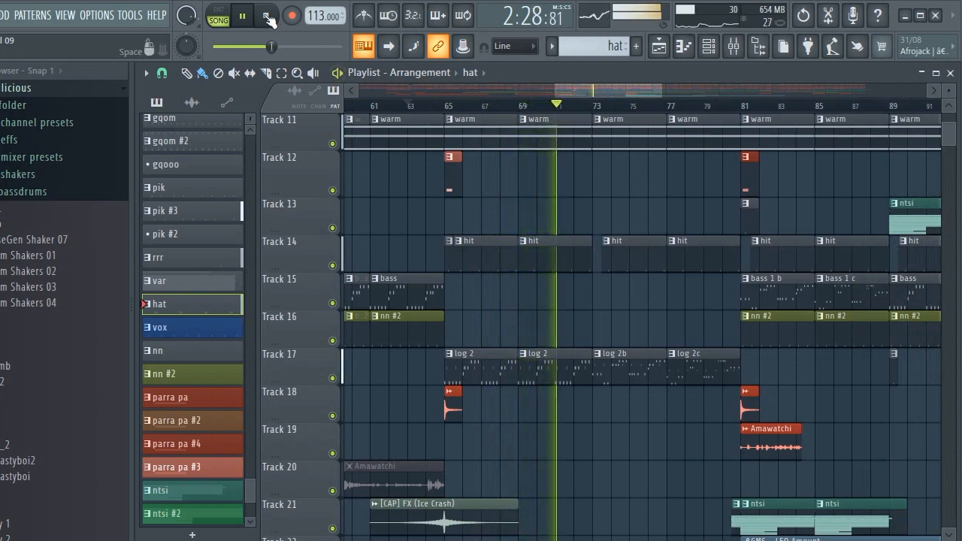
{"action": "left_click", "coordinate": [267, 15]}
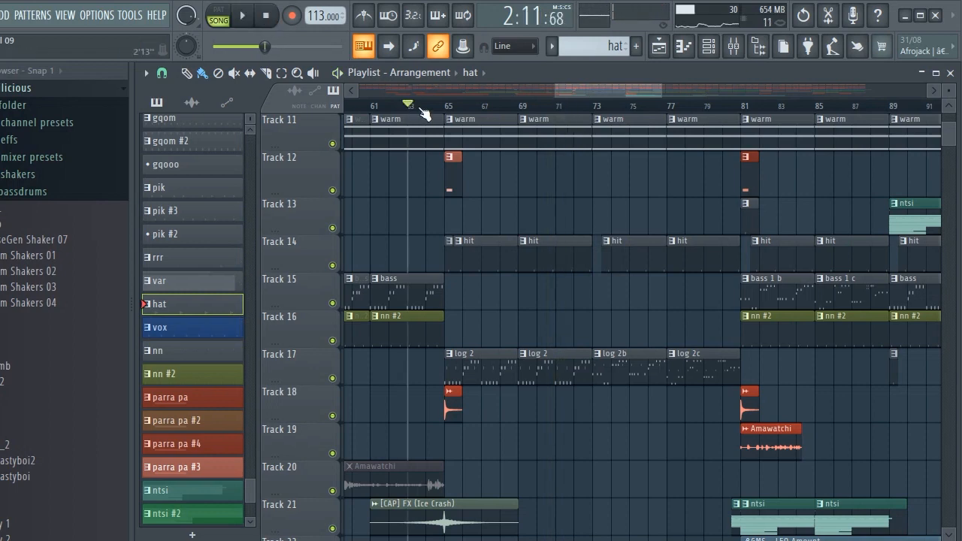
{"action": "left_click", "coordinate": [425, 111]}
Select the first log 2 clip on Track 17 and inspect the sampler settings of its Eiieiieii channel
{"action": "scroll", "coordinate": [489, 266], "scroll_direction": "down", "scroll_amount": 4}
{"action": "scroll", "coordinate": [488, 300], "scroll_direction": "up", "scroll_amount": 3}
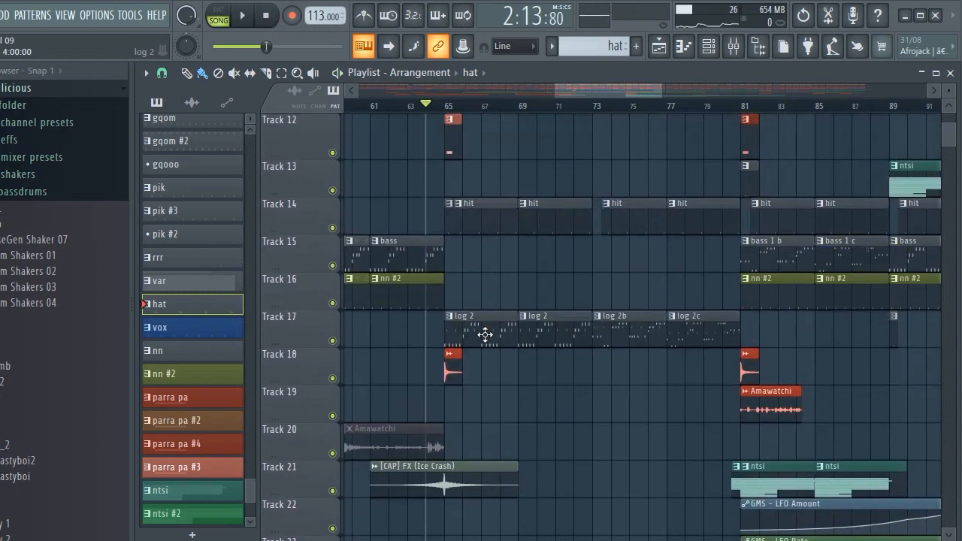
{"action": "left_click", "coordinate": [481, 328]}
{"action": "left_click", "coordinate": [708, 48]}
{"action": "scroll", "coordinate": [475, 269], "scroll_direction": "down", "scroll_amount": 4}
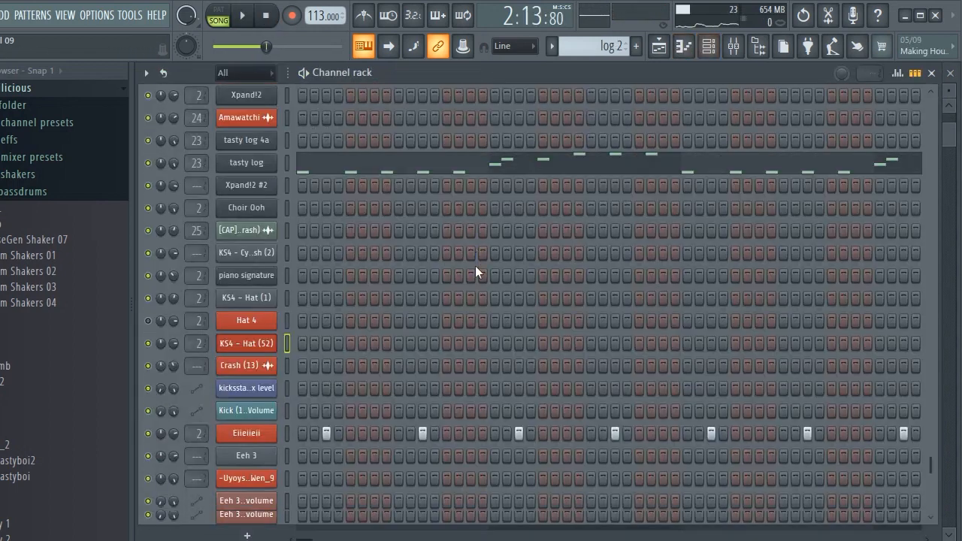
{"action": "left_click", "coordinate": [256, 380]}
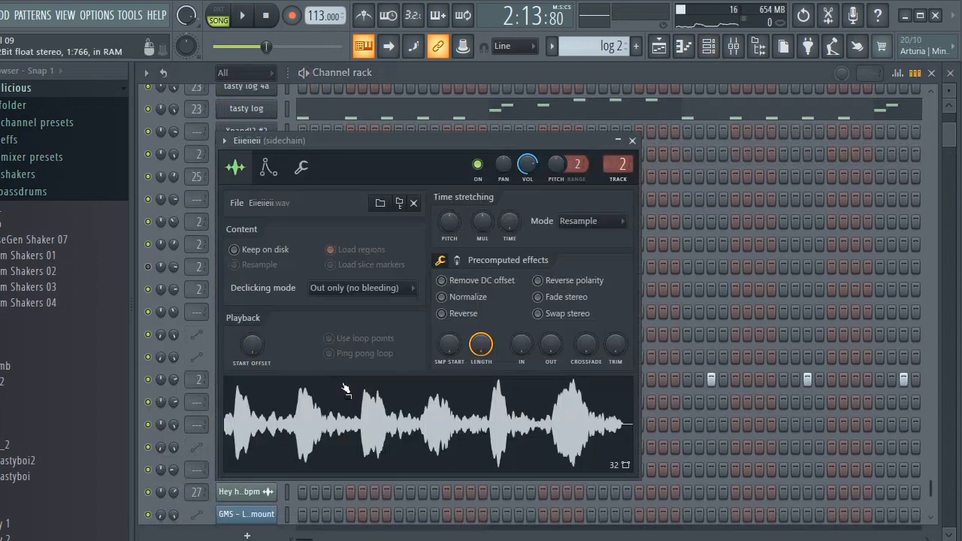
{"action": "left_click", "coordinate": [433, 69]}
Open the Eiieiieii channel's piano roll and compare its G4 notes with the C5 root key
{"action": "right_click", "coordinate": [263, 381]}
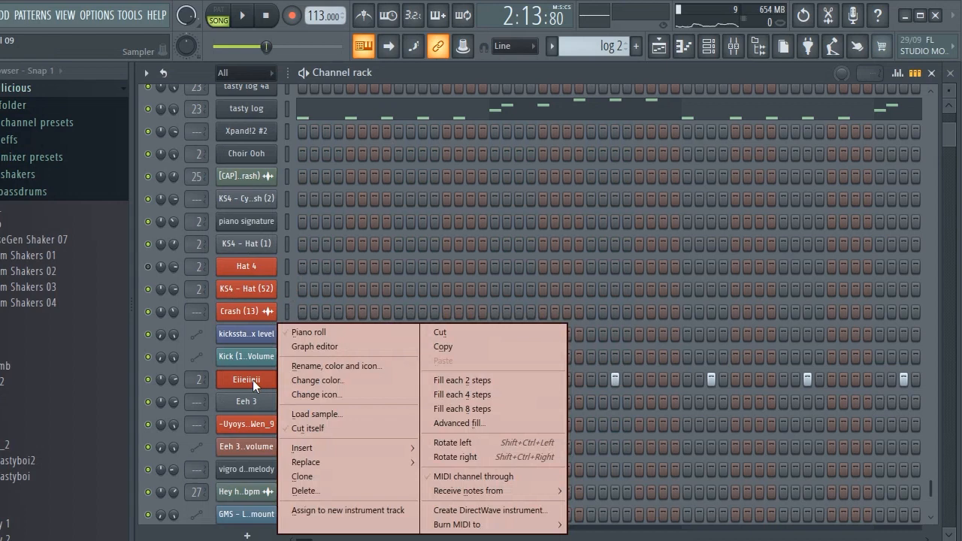
{"action": "left_click", "coordinate": [309, 334]}
{"action": "left_click", "coordinate": [186, 253]}
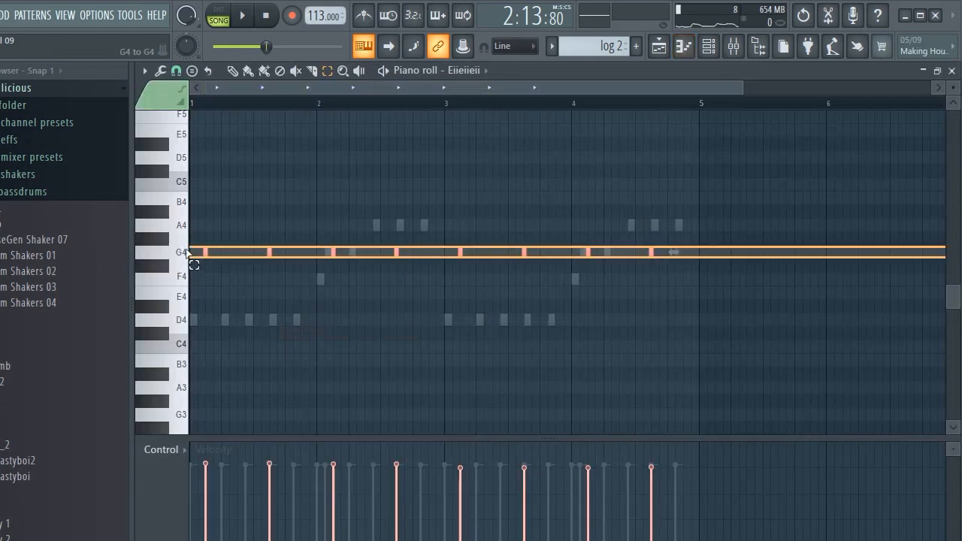
{"action": "scroll", "coordinate": [223, 221], "scroll_direction": "up", "scroll_amount": 1}
{"action": "scroll", "coordinate": [223, 220], "scroll_direction": "up", "scroll_amount": 2}
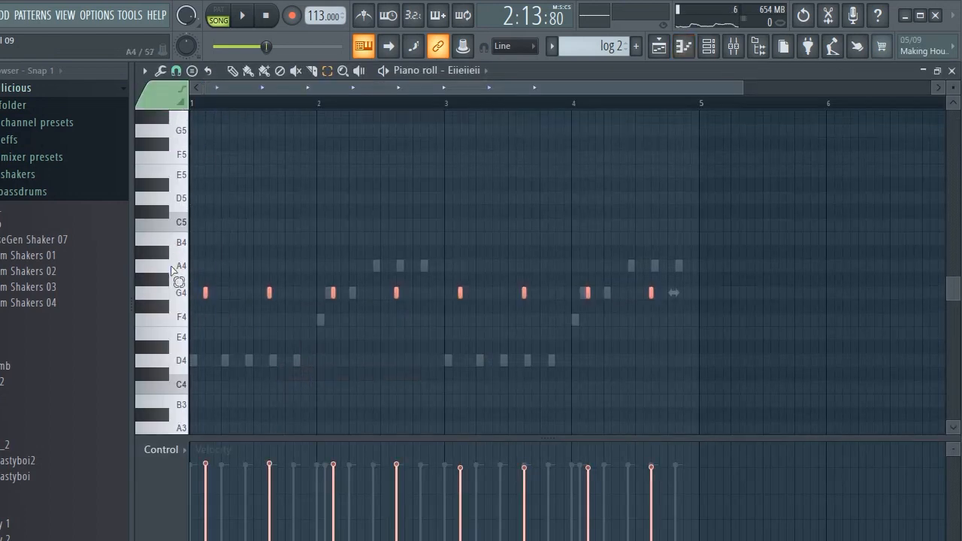
{"action": "left_click", "coordinate": [184, 223]}
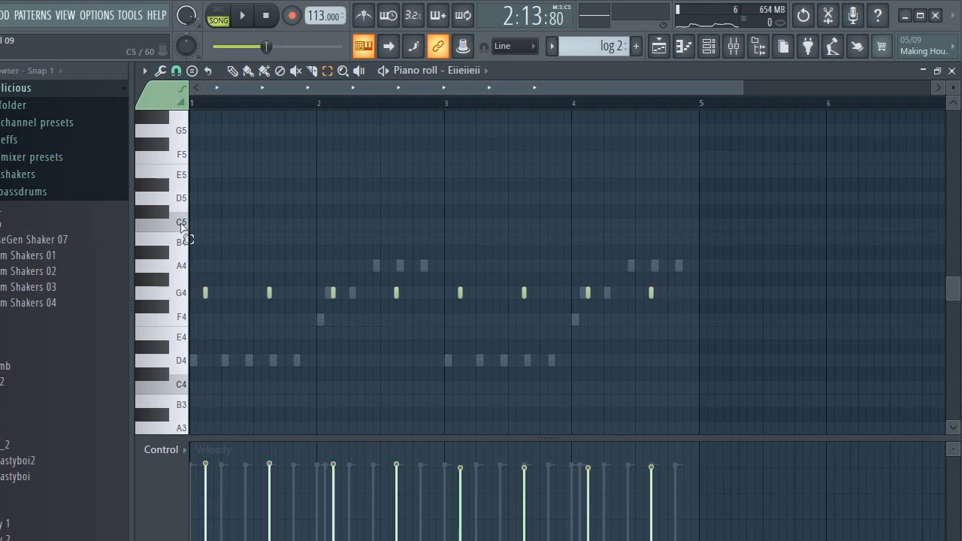
Return to the playlist and play the transition from bar 62 into bar 65, stopping there
{"action": "left_click", "coordinate": [659, 46]}
{"action": "left_click", "coordinate": [400, 105]}
{"action": "key", "text": "space"}
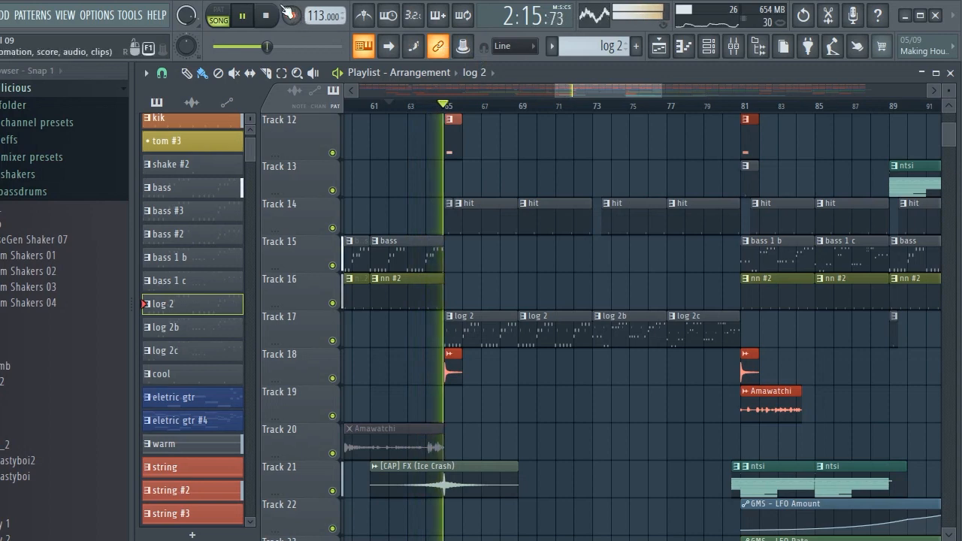
{"action": "key", "text": "space"}
Replay the arrangement from bar 64 and review the upper tracks, including gqom #2 and vox, after the bar 65 change
{"action": "left_click", "coordinate": [422, 106]}
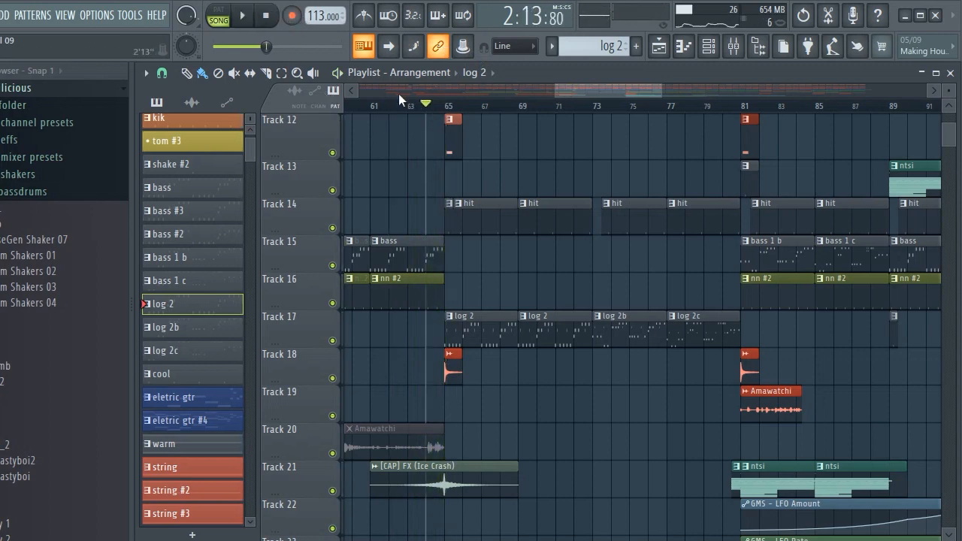
{"action": "left_click", "coordinate": [245, 15]}
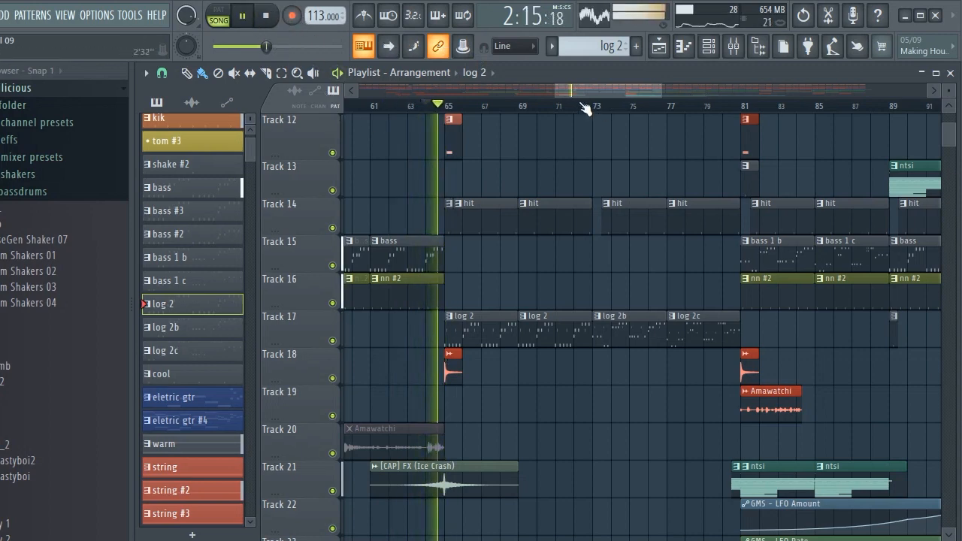
{"action": "left_click_drag", "start_coordinate": [582, 90], "coordinate": [585, 90]}
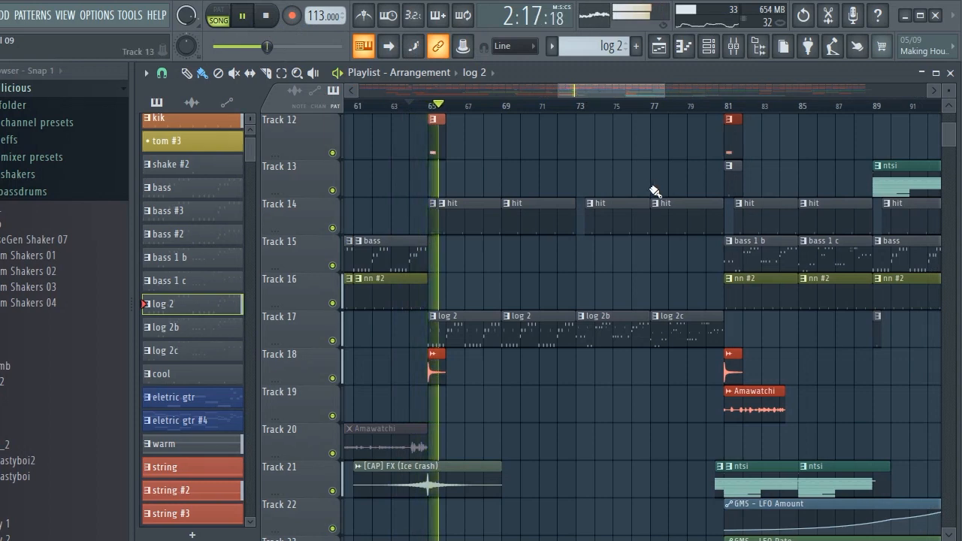
{"action": "scroll", "coordinate": [654, 192], "scroll_direction": "up", "scroll_amount": 3}
{"action": "scroll", "coordinate": [654, 192], "scroll_direction": "up", "scroll_amount": 3}
{"action": "scroll", "coordinate": [655, 189], "scroll_direction": "up", "scroll_amount": 5}
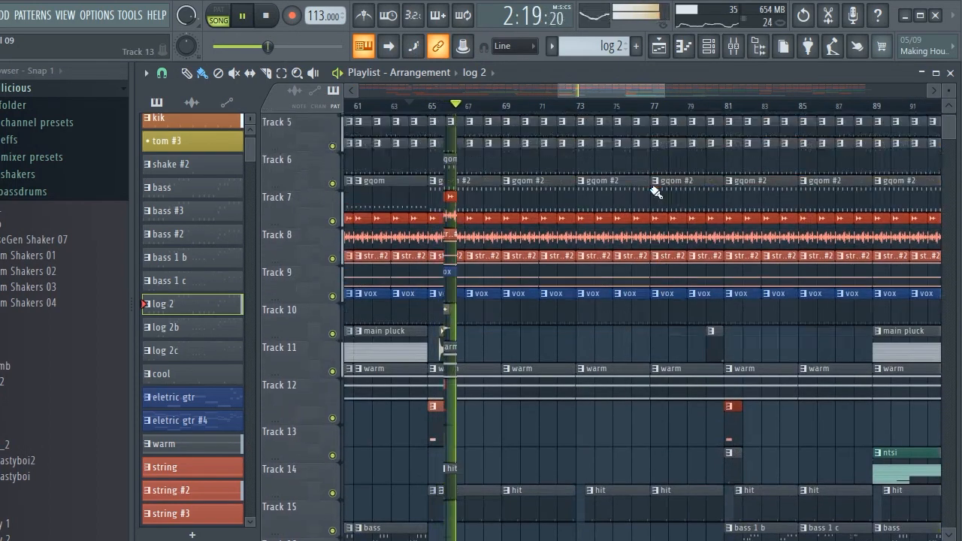
Play the arrangement from bar 79 to hear the bar 81 change, review the tracks down to the GMS automation clips and stop
{"action": "left_click", "coordinate": [652, 105]}
{"action": "left_click_drag", "start_coordinate": [644, 91], "coordinate": [620, 93]}
{"action": "left_click", "coordinate": [592, 106]}
{"action": "scroll", "coordinate": [631, 240], "scroll_direction": "down", "scroll_amount": 10}
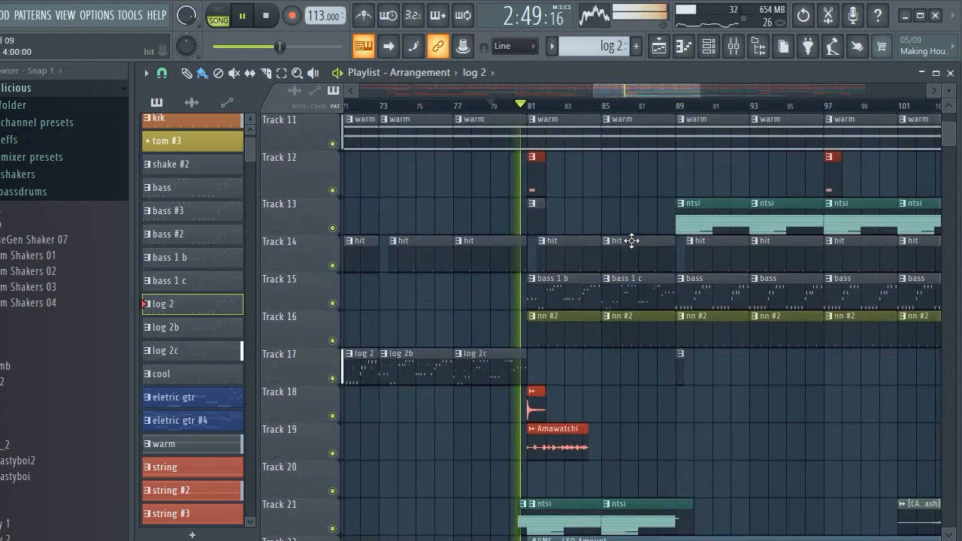
{"action": "scroll", "coordinate": [631, 241], "scroll_direction": "down", "scroll_amount": 5}
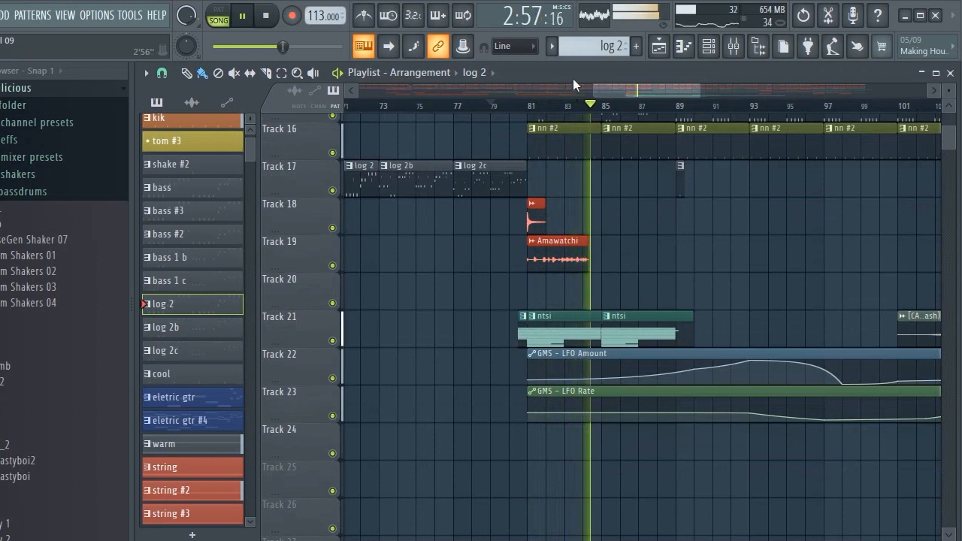
{"action": "key", "text": "space"}
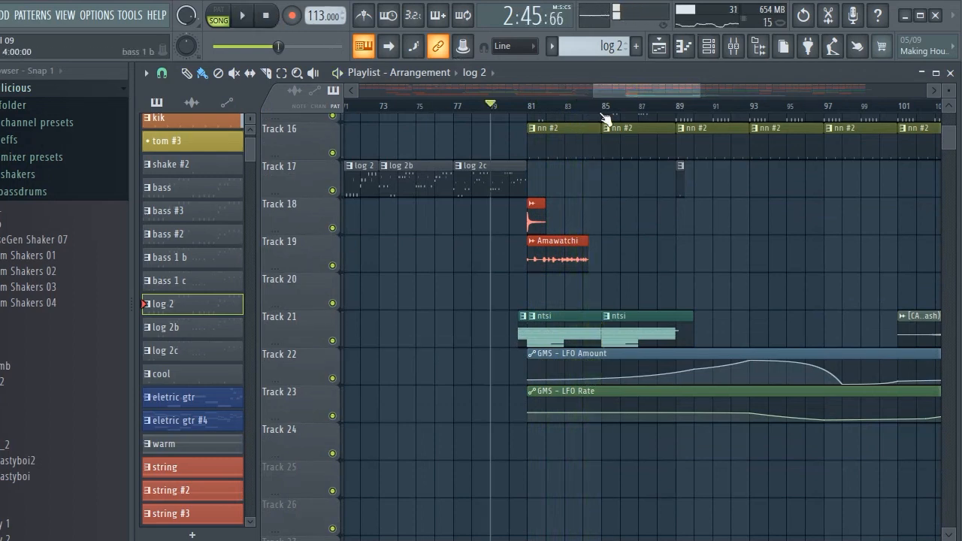
Extend the end of the Amawatchi clip on Track 19 from bar 81 to about bar 120
{"action": "left_click_drag", "start_coordinate": [615, 91], "coordinate": [636, 91]}
{"action": "left_click", "coordinate": [554, 238]}
{"action": "left_click_drag", "start_coordinate": [512, 248], "coordinate": [864, 262]}
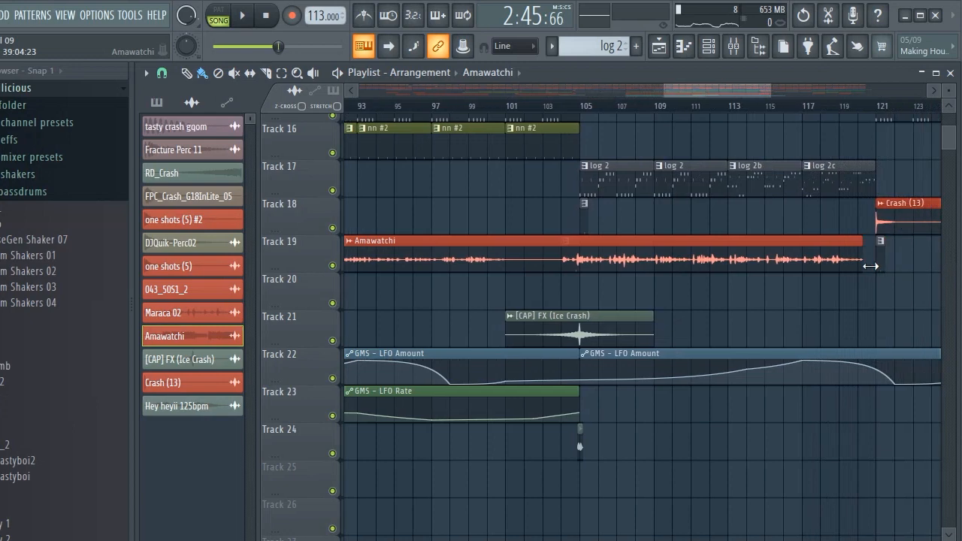
Return to bar 81 in the playlist and play the arrangement from there
{"action": "left_click_drag", "start_coordinate": [730, 88], "coordinate": [638, 87]}
{"action": "left_click", "coordinate": [513, 107]}
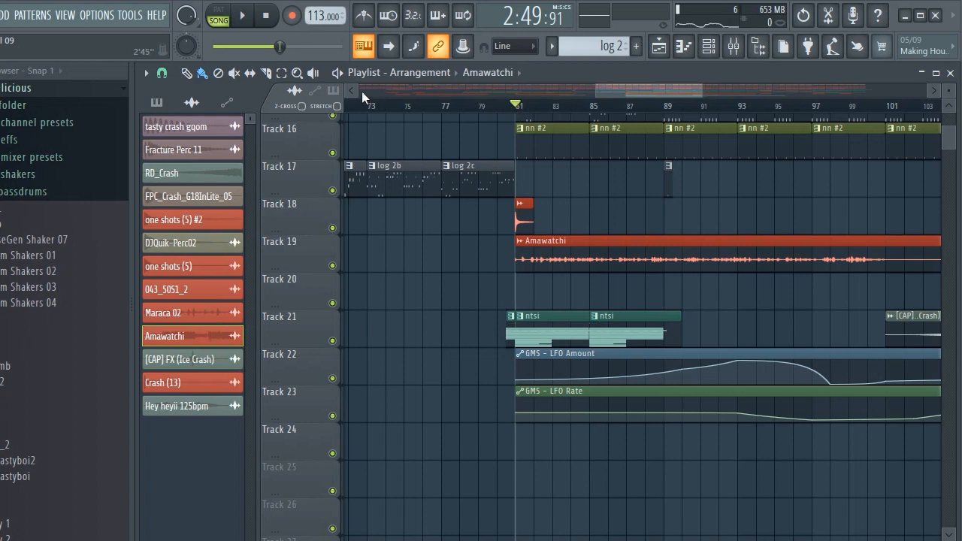
{"action": "left_click", "coordinate": [246, 17]}
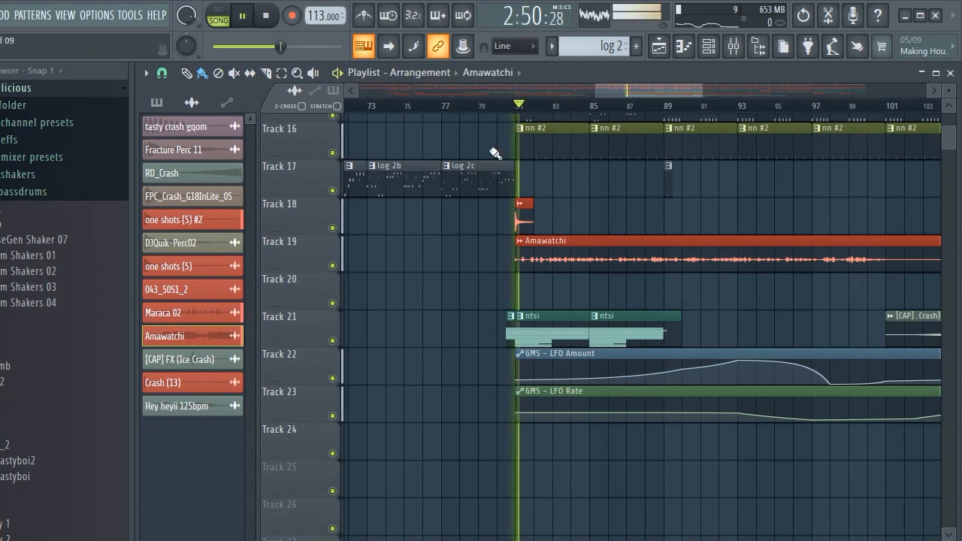
Mute Tracks 21, 22, 23 and 13 while the section from bar 81 plays
{"action": "left_click", "coordinate": [335, 342]}
{"action": "left_click", "coordinate": [335, 380]}
{"action": "left_click", "coordinate": [336, 415]}
{"action": "scroll", "coordinate": [428, 346], "scroll_direction": "up", "scroll_amount": 2}
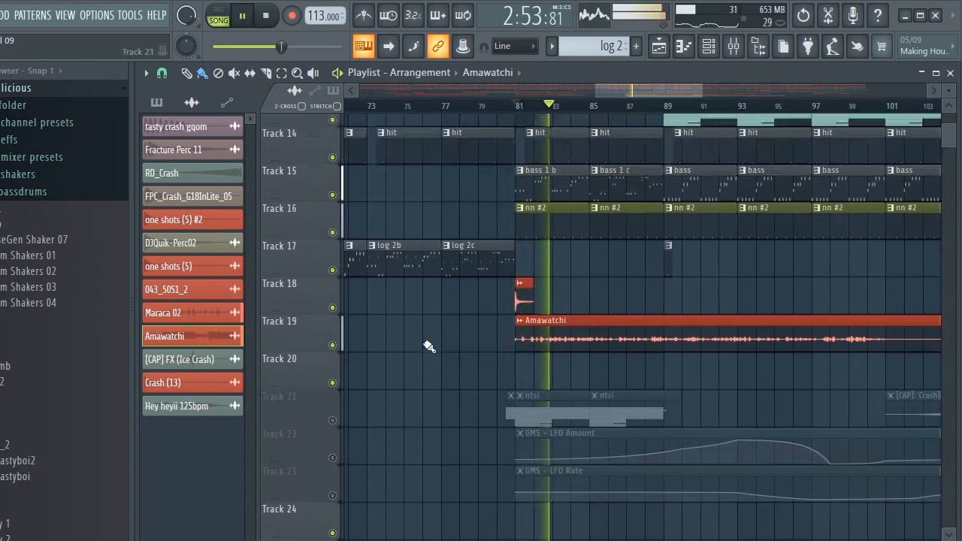
{"action": "scroll", "coordinate": [428, 345], "scroll_direction": "up", "scroll_amount": 3}
{"action": "left_click", "coordinate": [333, 228]}
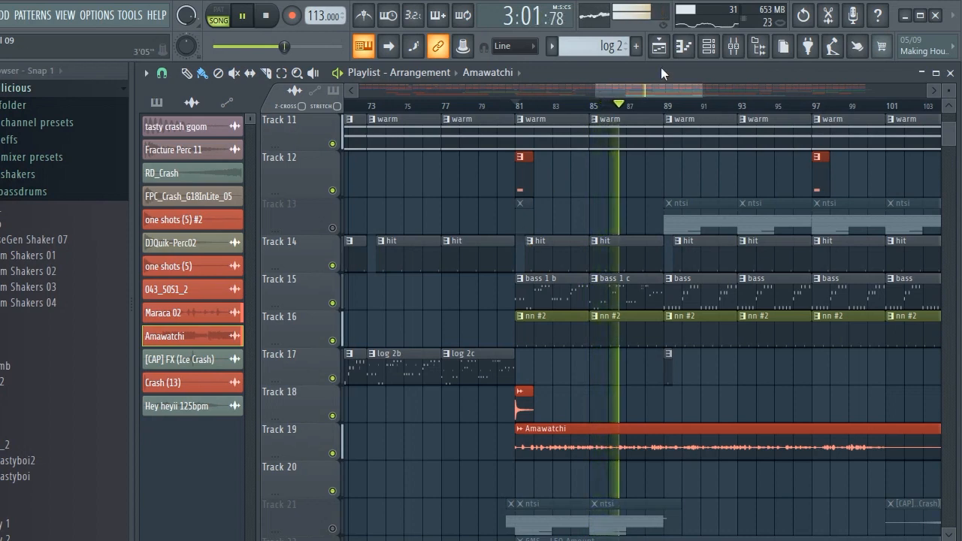
Inspect the Amawatchi sample's channel settings, close them and pick the ntsi pattern on Track 13 during playback
{"action": "left_click_drag", "start_coordinate": [640, 92], "coordinate": [663, 99]}
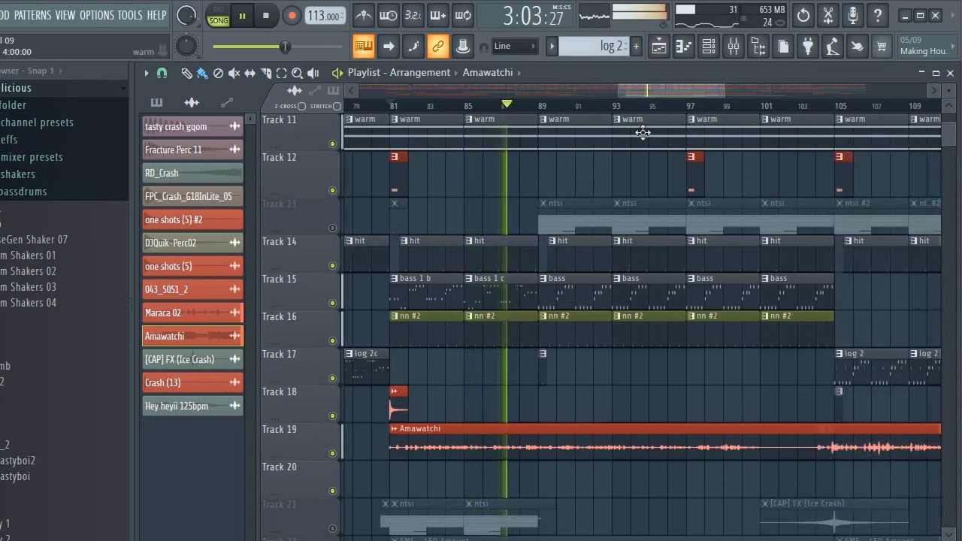
{"action": "double_click", "coordinate": [613, 434]}
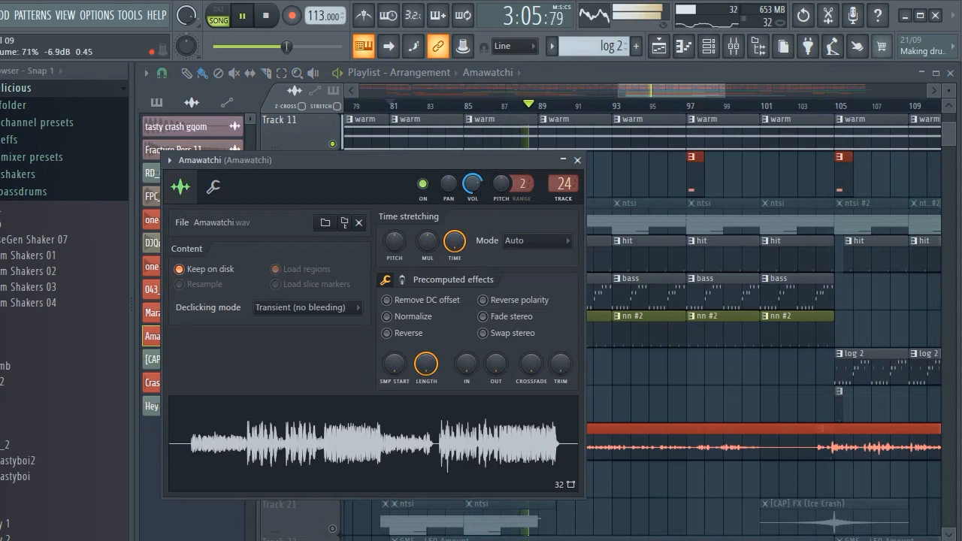
{"action": "left_click", "coordinate": [598, 221]}
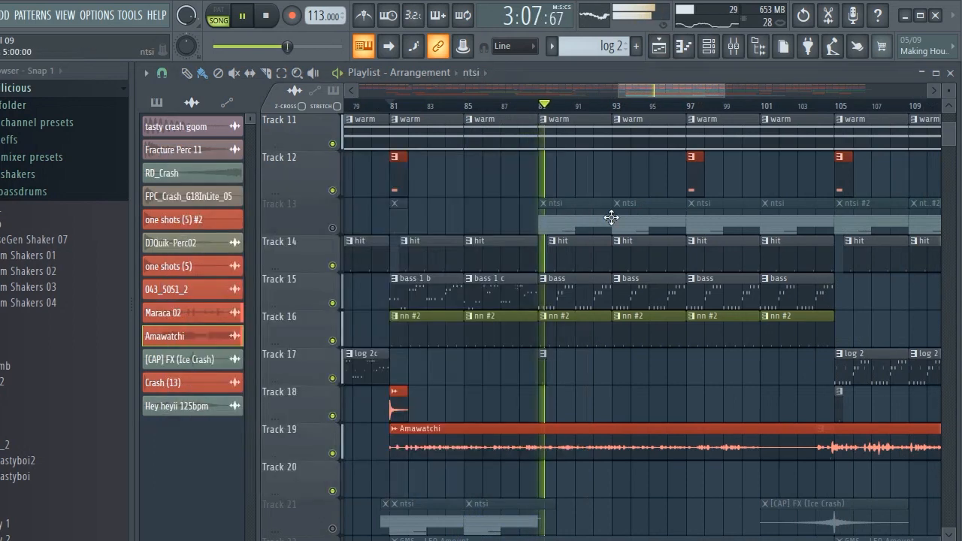
{"action": "left_click_drag", "start_coordinate": [640, 87], "coordinate": [644, 88]}
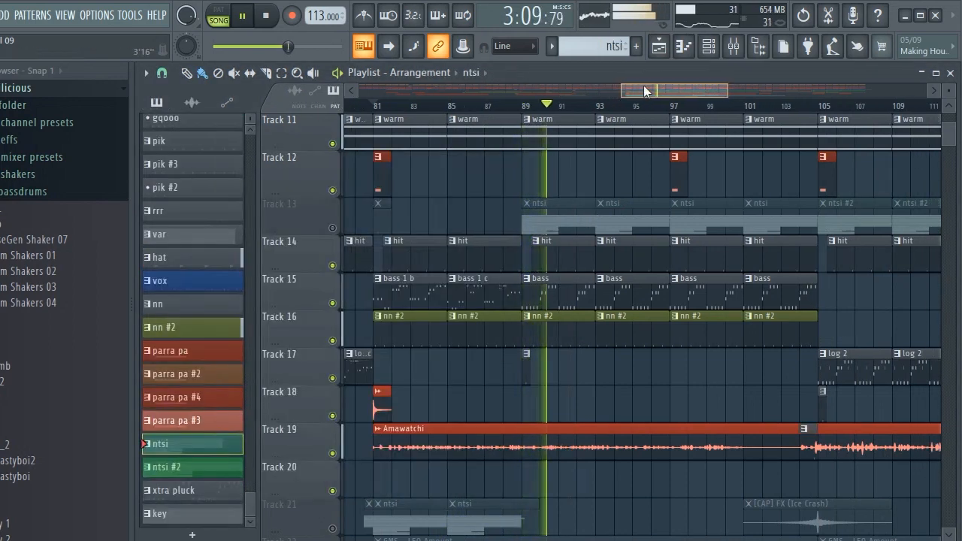
{"action": "scroll", "coordinate": [596, 207], "scroll_direction": "down", "scroll_amount": 1}
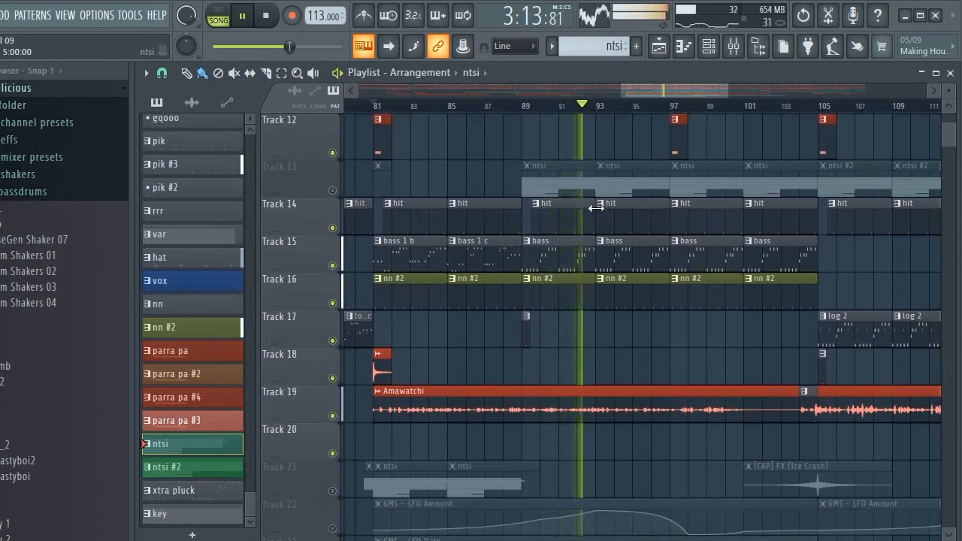
Review the upper tracks around bar 95, pick the gqom #2 pattern on Track 6 and return to the lower tracks
{"action": "left_click_drag", "start_coordinate": [677, 87], "coordinate": [685, 85]}
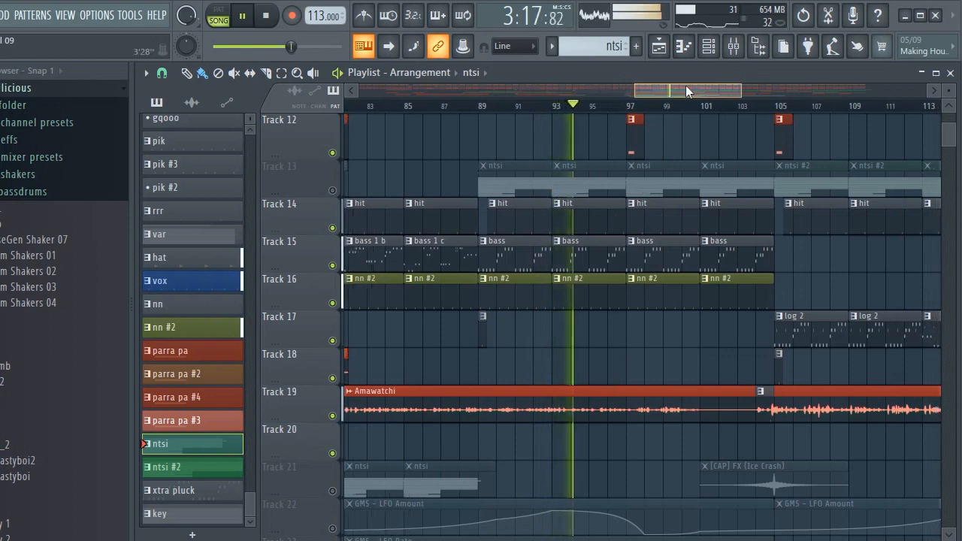
{"action": "scroll", "coordinate": [610, 248], "scroll_direction": "up", "scroll_amount": 9}
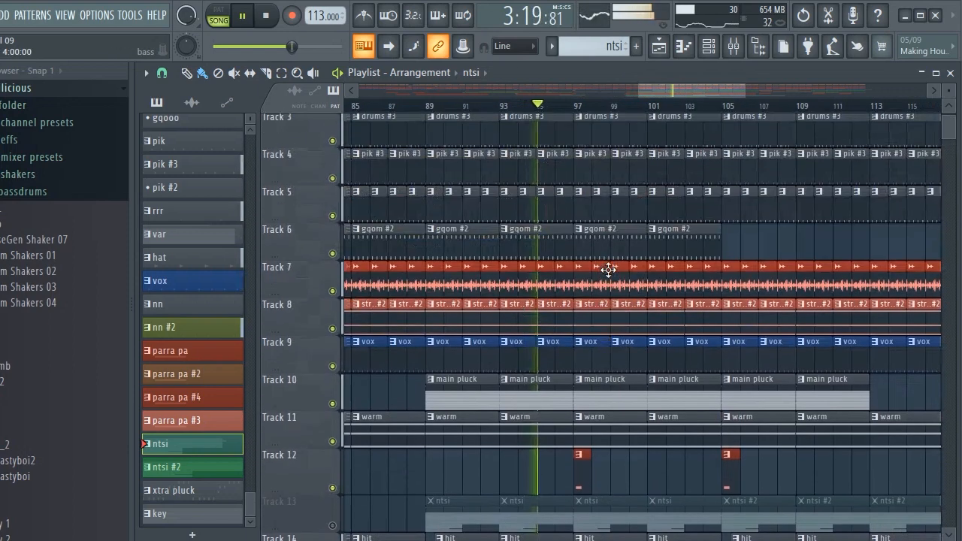
{"action": "left_click", "coordinate": [609, 243]}
{"action": "scroll", "coordinate": [638, 253], "scroll_direction": "up", "scroll_amount": 2}
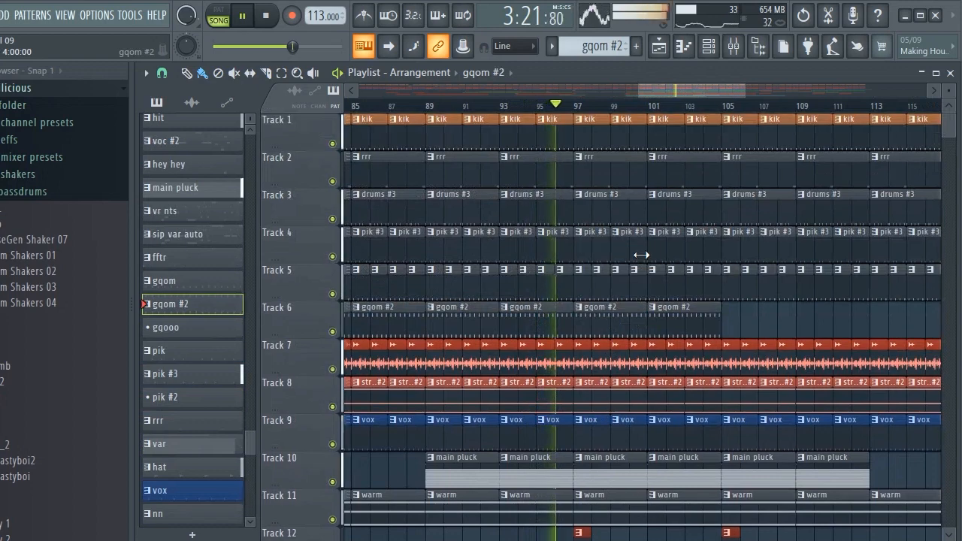
{"action": "scroll", "coordinate": [641, 254], "scroll_direction": "down", "scroll_amount": 9}
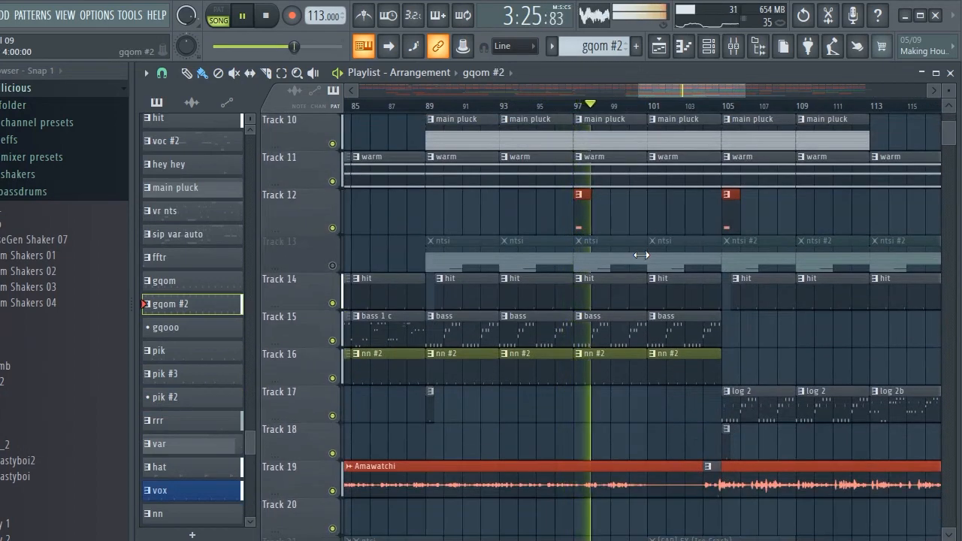
{"action": "scroll", "coordinate": [641, 255], "scroll_direction": "down", "scroll_amount": 2}
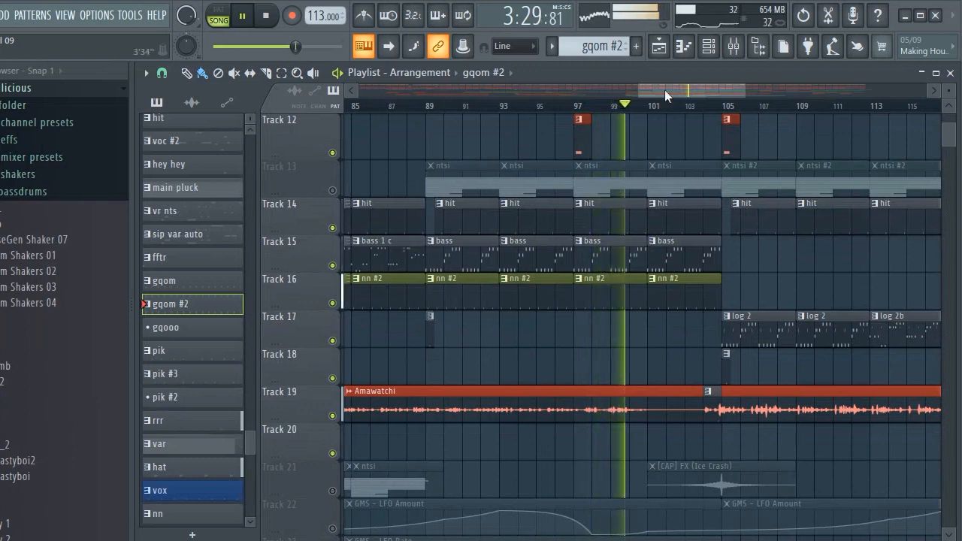
Follow playback from about bar 99 through the bar 105 log section, check the tracks up to bar 121, and stop
{"action": "left_click_drag", "start_coordinate": [664, 89], "coordinate": [684, 90]}
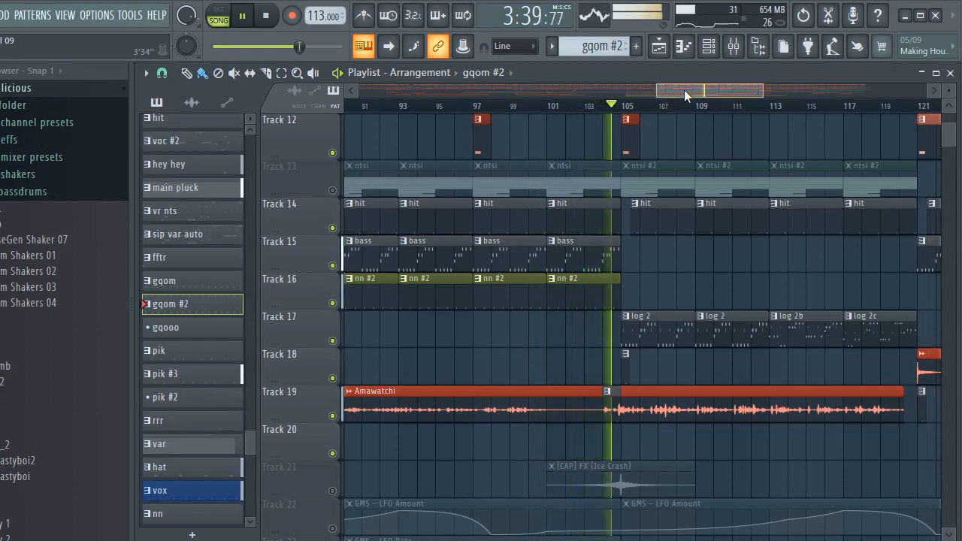
{"action": "mouse_move", "coordinate": [684, 89]}
{"action": "left_mouse_down"}
{"action": "mouse_move", "coordinate": [642, 95]}
{"action": "mouse_move", "coordinate": [687, 107]}
{"action": "mouse_move", "coordinate": [701, 88]}
{"action": "left_mouse_up"}
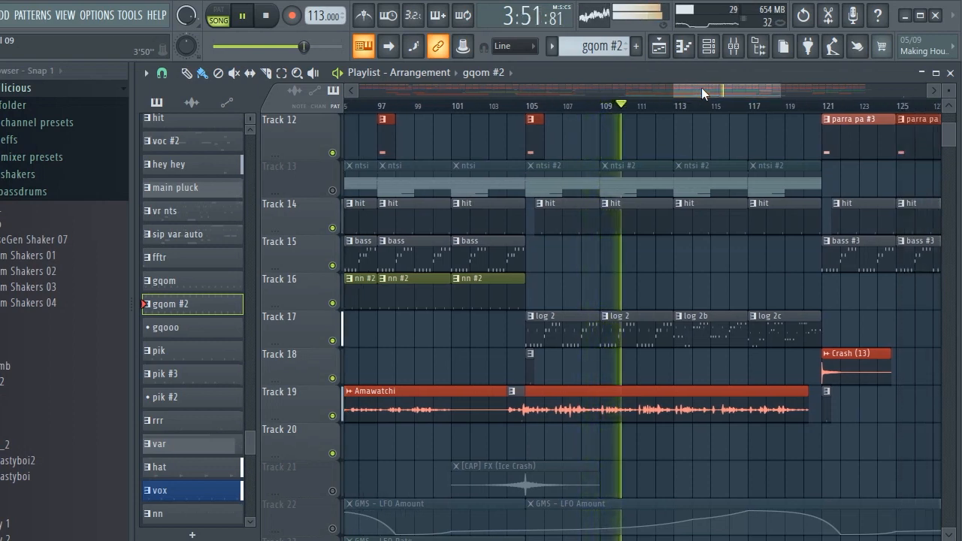
{"action": "left_click_drag", "start_coordinate": [701, 87], "coordinate": [709, 88]}
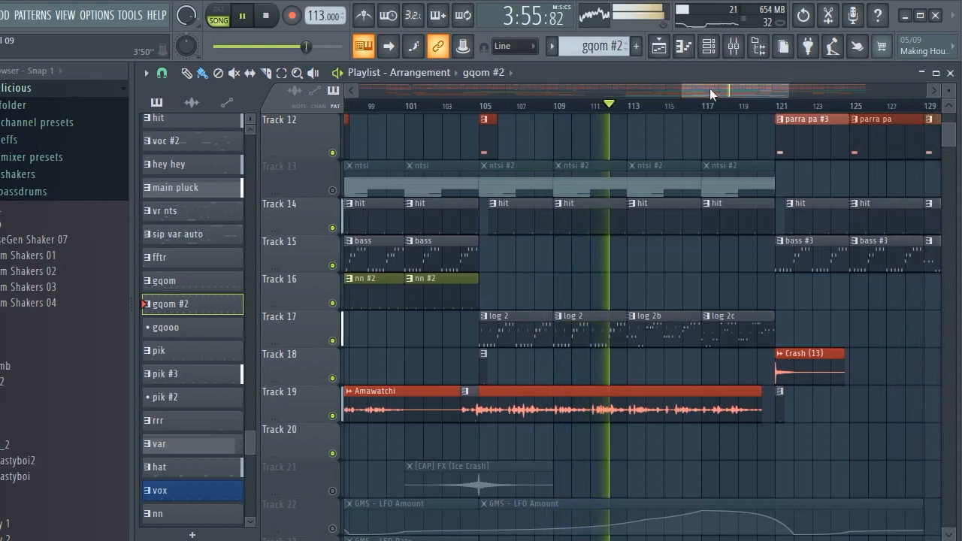
{"action": "scroll", "coordinate": [790, 214], "scroll_direction": "up", "scroll_amount": 4}
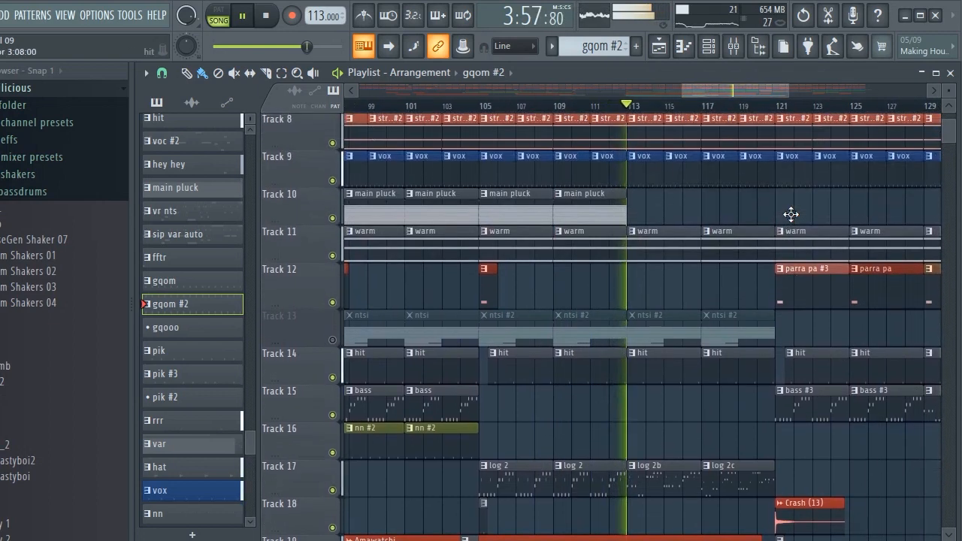
{"action": "scroll", "coordinate": [796, 218], "scroll_direction": "down", "scroll_amount": 4}
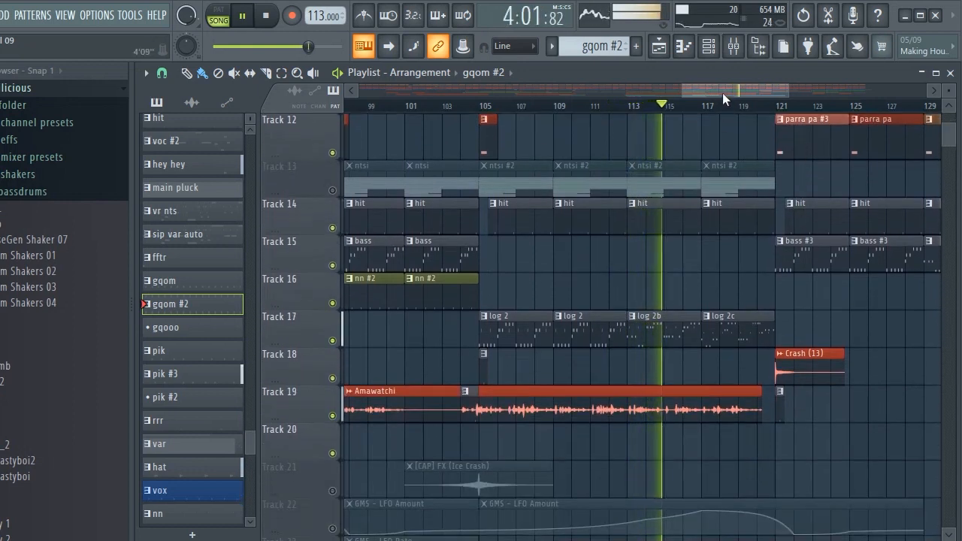
{"action": "left_click_drag", "start_coordinate": [722, 92], "coordinate": [732, 90]}
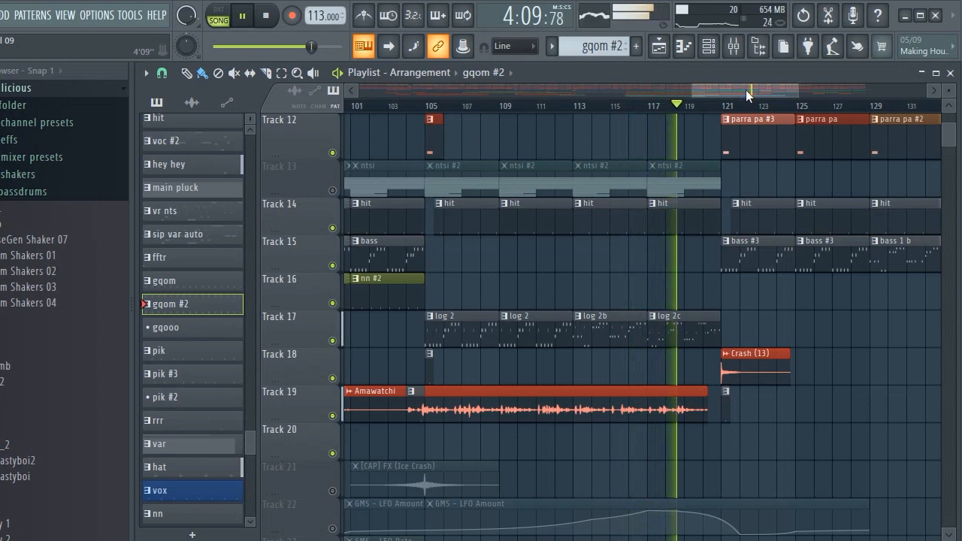
{"action": "left_click_drag", "start_coordinate": [746, 88], "coordinate": [731, 90]}
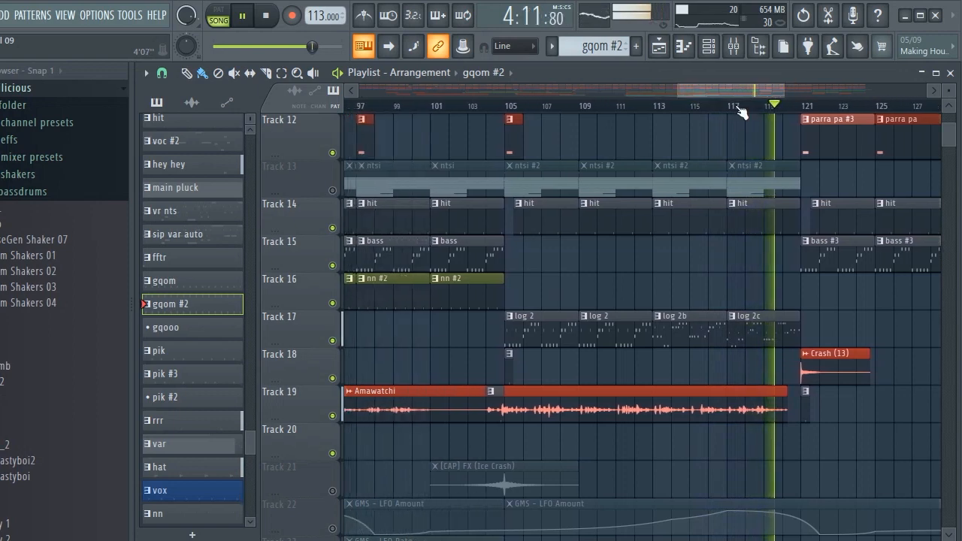
{"action": "key", "text": "space"}
Undo the recent track mutes and the extension of the Amawatchi clip, and return to the bar 81 section
{"action": "key", "text": "ctrl+z"}
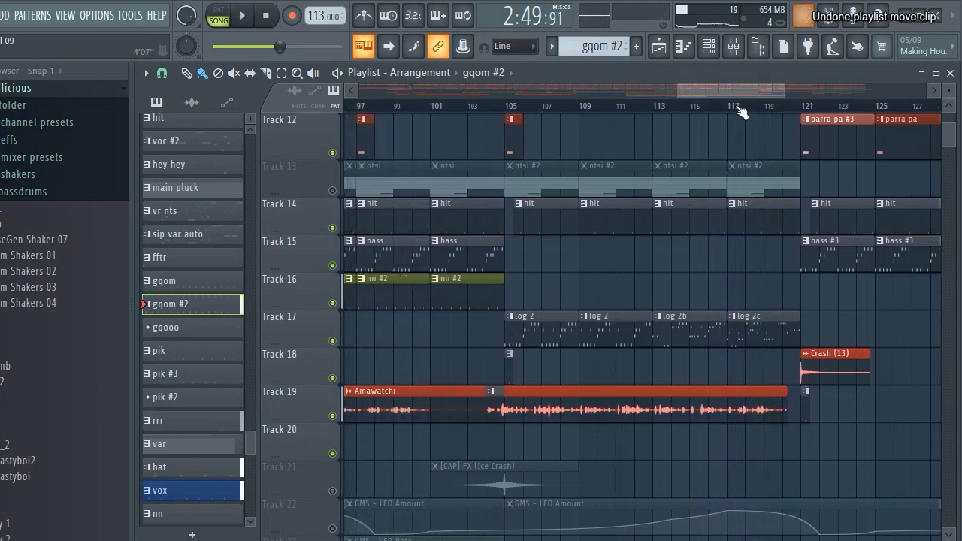
{"action": "key", "text": "ctrl+alt+z"}
{"action": "key", "text": "ctrl+alt+z"}
{"action": "key", "text": "ctrl+alt+z"}
{"action": "key", "text": "ctrl+alt+z"}
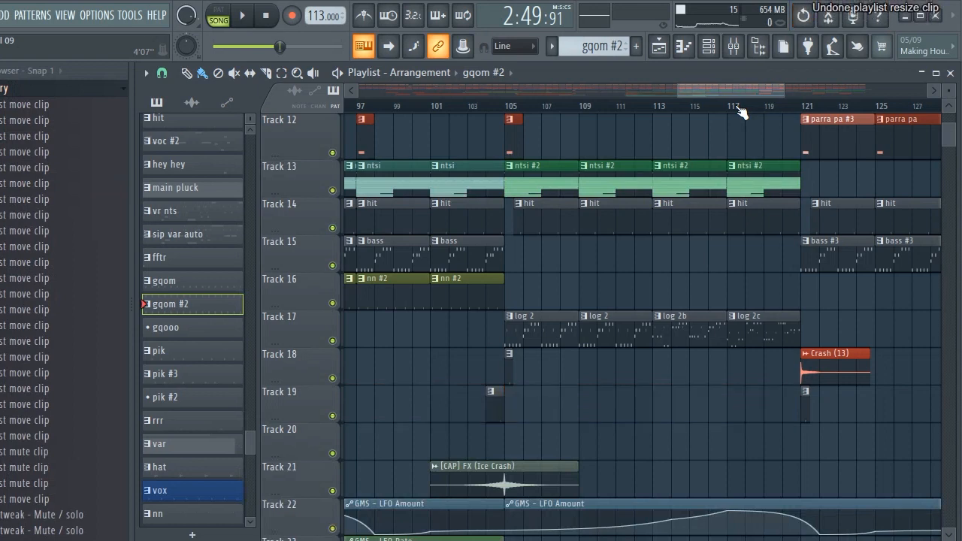
{"action": "left_click_drag", "start_coordinate": [746, 89], "coordinate": [678, 102]}
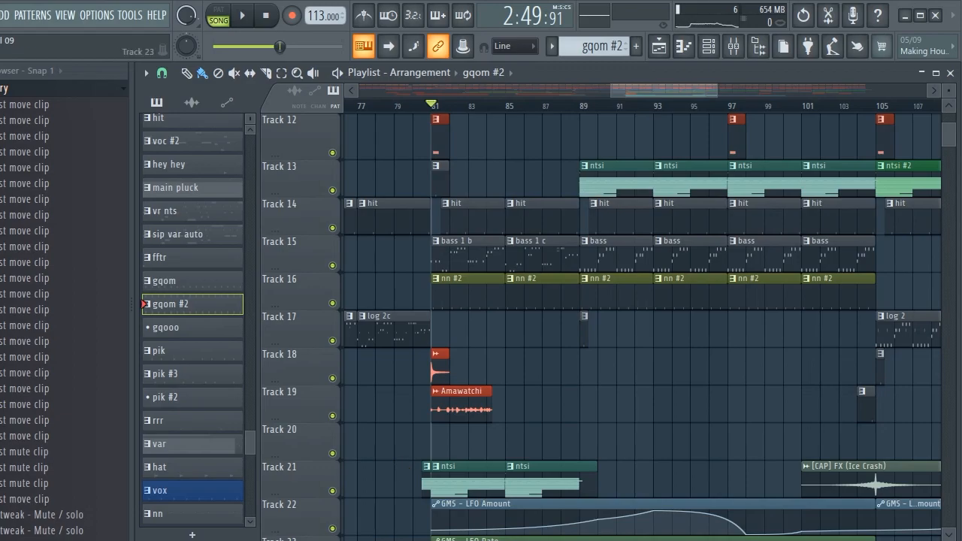
{"action": "key", "text": "alt+Tab"}
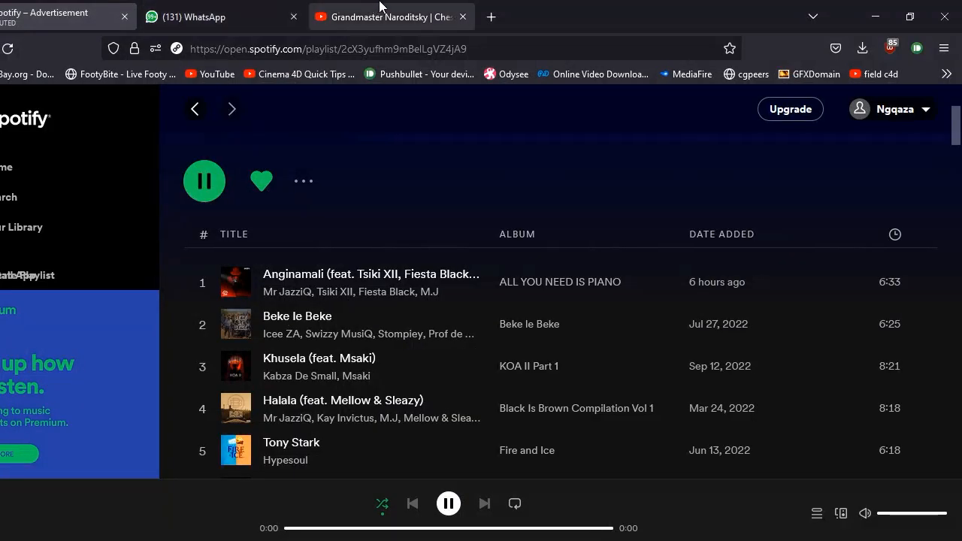
{"action": "left_click", "coordinate": [379, 6]}
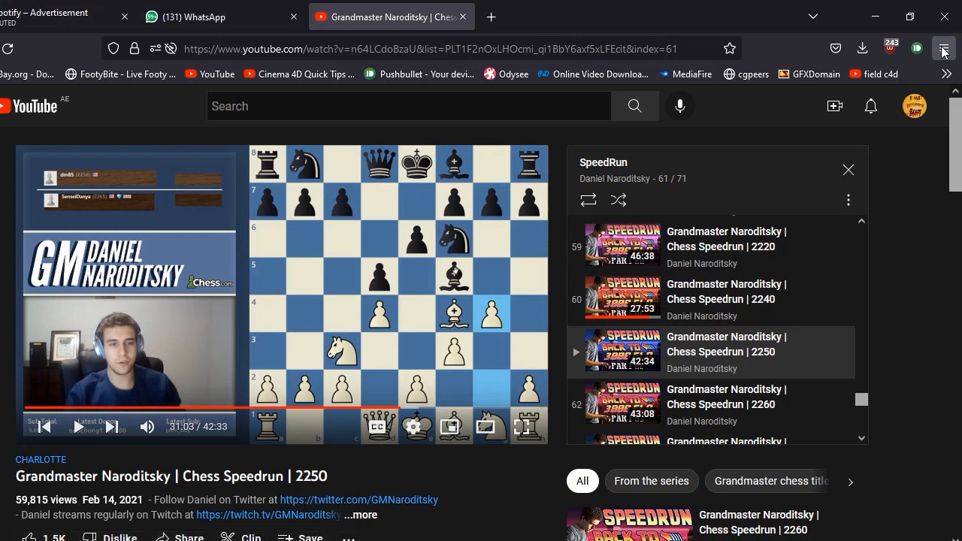
{"action": "left_click", "coordinate": [869, 9]}
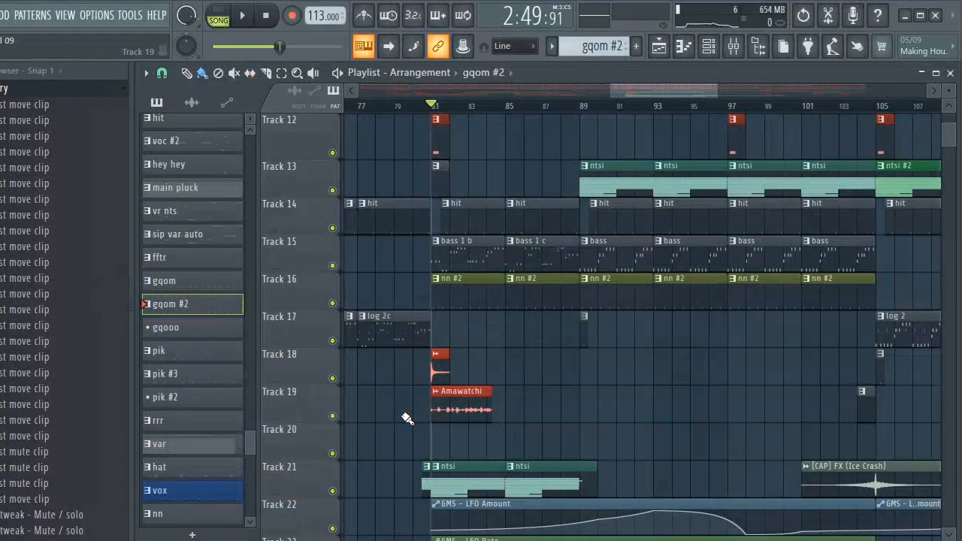
Switch to Spotify in the browser and open the dr thabs artist page from the Amapiano 2022 playlist
{"action": "left_click", "coordinate": [634, 176]}
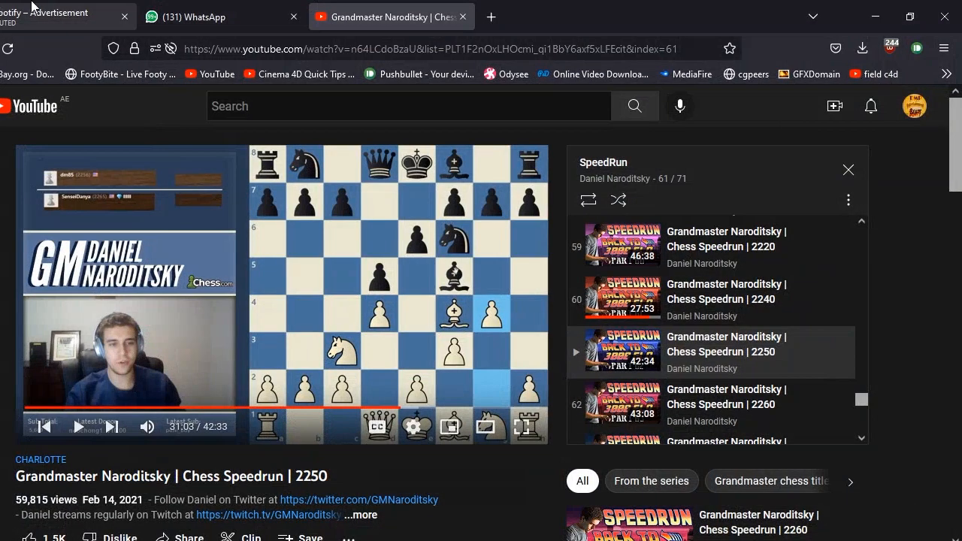
{"action": "left_click", "coordinate": [60, 15]}
{"action": "scroll", "coordinate": [327, 355], "scroll_direction": "down", "scroll_amount": 5}
{"action": "scroll", "coordinate": [326, 355], "scroll_direction": "down", "scroll_amount": 3}
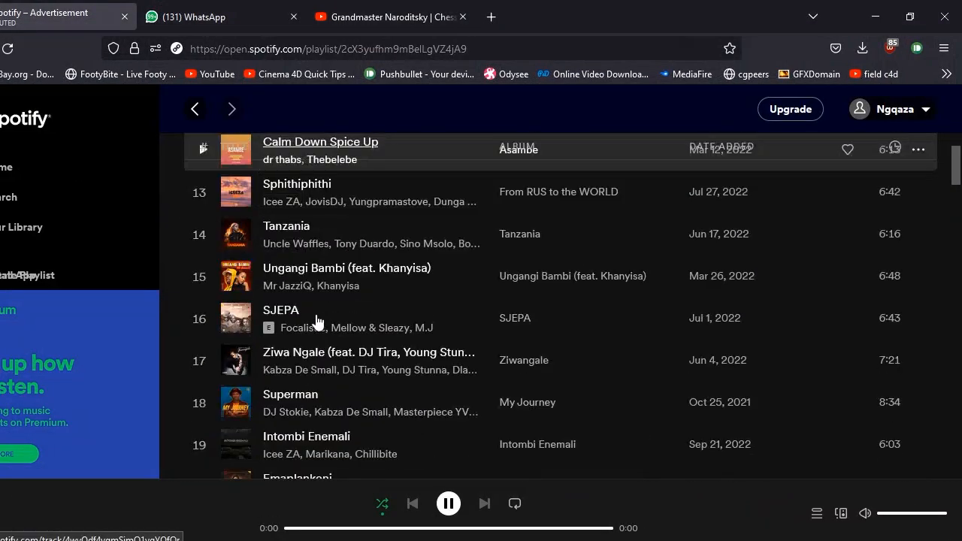
{"action": "scroll", "coordinate": [272, 268], "scroll_direction": "up", "scroll_amount": 2}
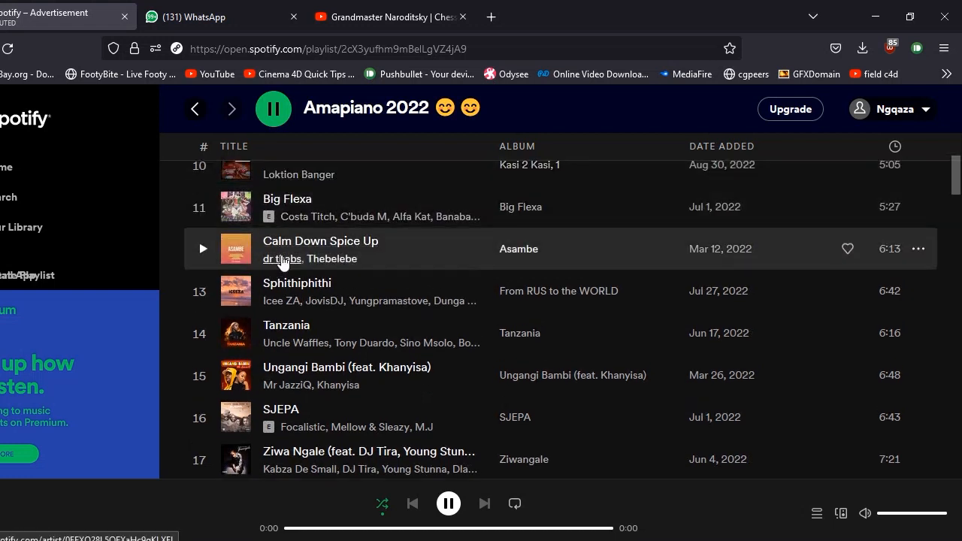
{"action": "left_click", "coordinate": [278, 259]}
Unmute the Spotify tab and open the Asambe EP from the dr thabs discography
{"action": "right_click", "coordinate": [43, 6]}
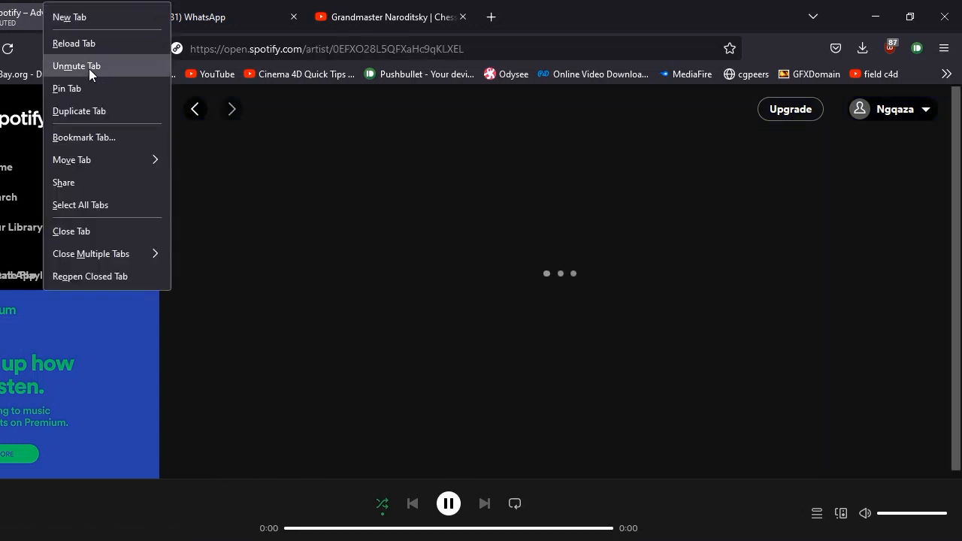
{"action": "left_click", "coordinate": [87, 68]}
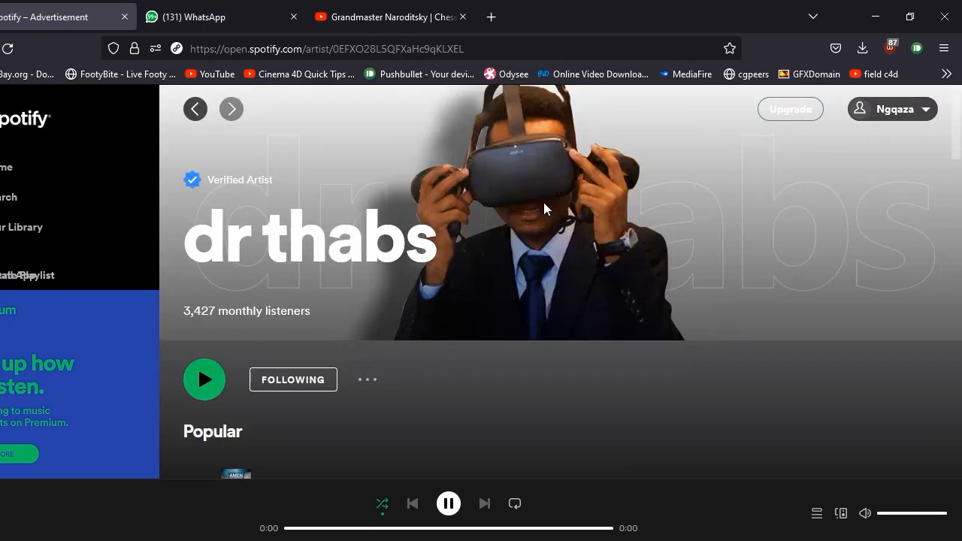
{"action": "scroll", "coordinate": [481, 323], "scroll_direction": "down", "scroll_amount": 5}
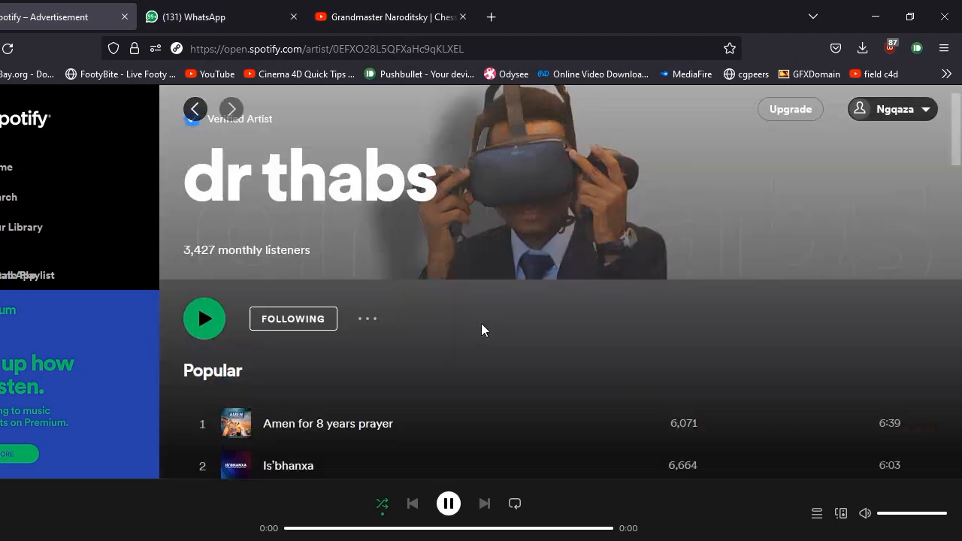
{"action": "scroll", "coordinate": [294, 249], "scroll_direction": "down", "scroll_amount": 4}
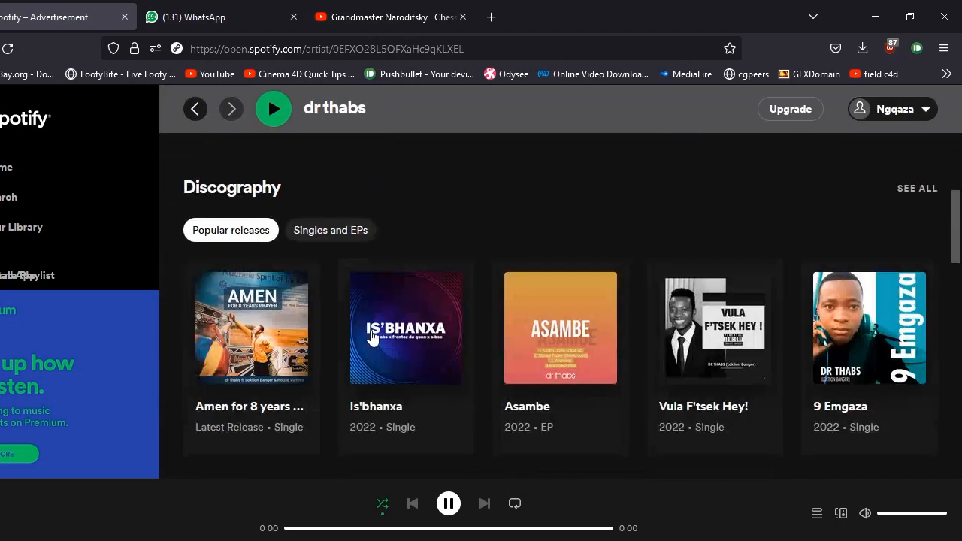
{"action": "left_click", "coordinate": [562, 297]}
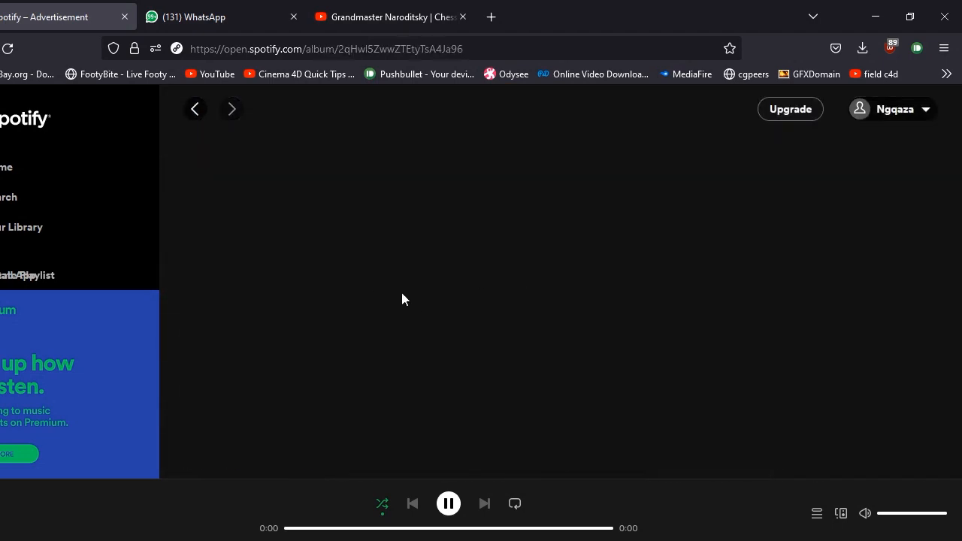
Look through the Asambe EP's track list and reload the album page in Spotify
{"action": "scroll", "coordinate": [412, 299], "scroll_direction": "down", "scroll_amount": 4}
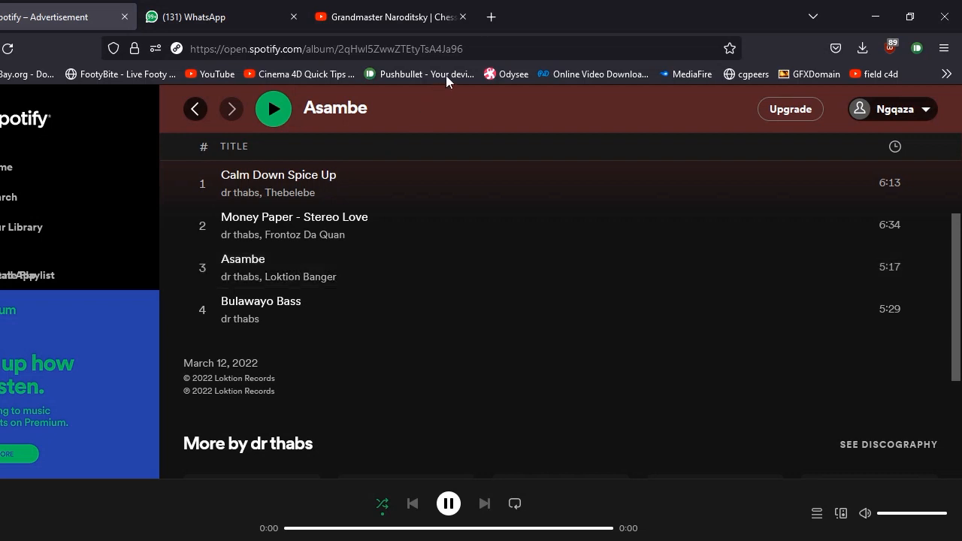
{"action": "left_click", "coordinate": [479, 49]}
{"action": "key", "text": "Return"}
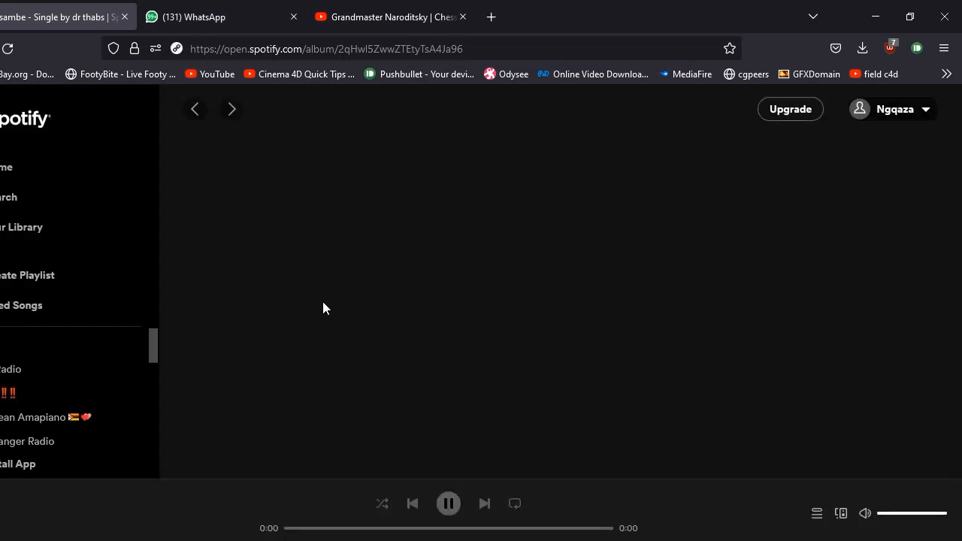
{"action": "scroll", "coordinate": [323, 307], "scroll_direction": "down", "scroll_amount": 3}
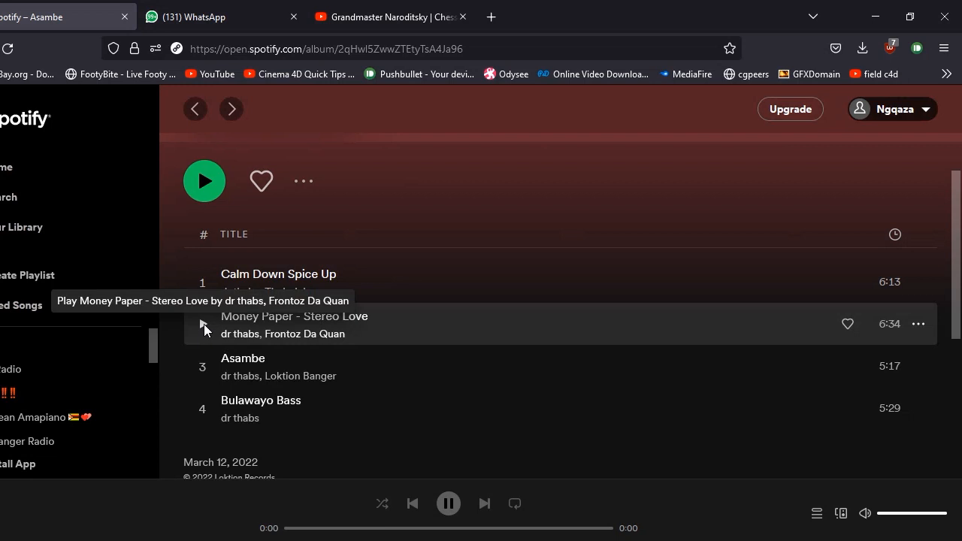
Play Money Paper - Stereo Love, skip to about 1:12, jump back slightly, listen until about 2:00, and pause
{"action": "left_click", "coordinate": [204, 324]}
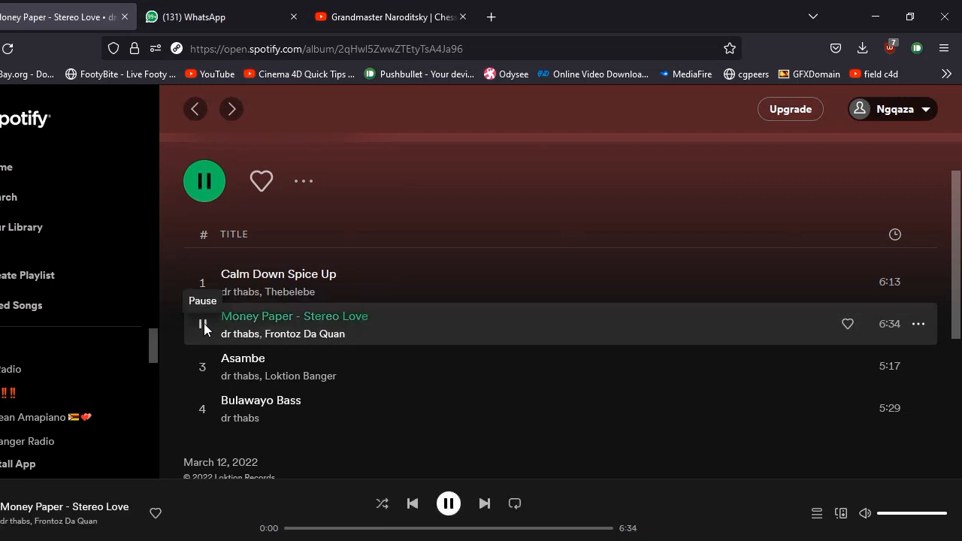
{"action": "left_click", "coordinate": [344, 529]}
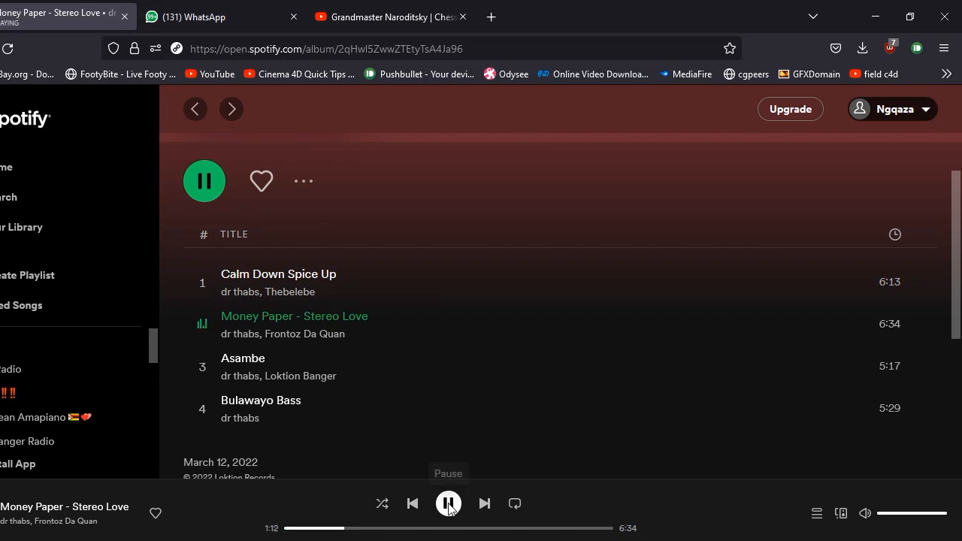
{"action": "left_click", "coordinate": [338, 528]}
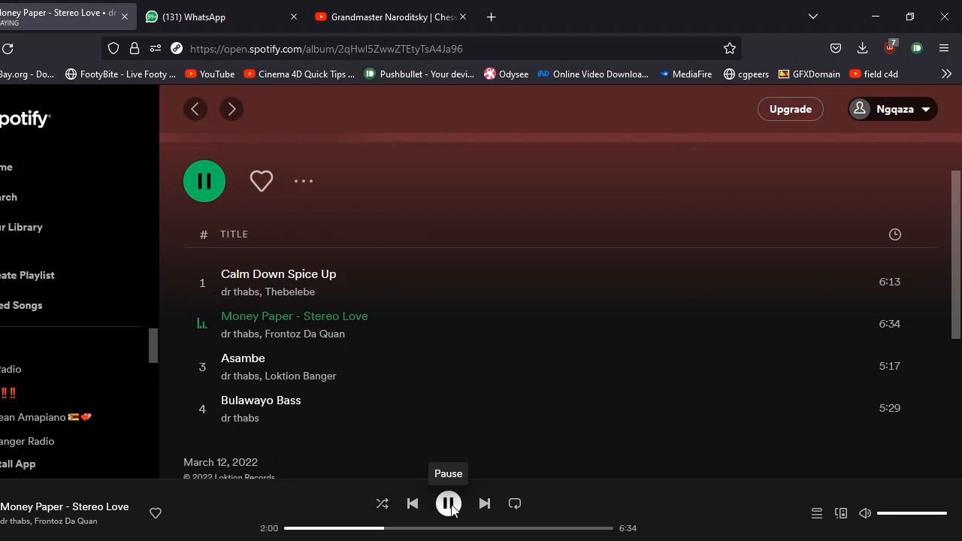
{"action": "left_click", "coordinate": [448, 503]}
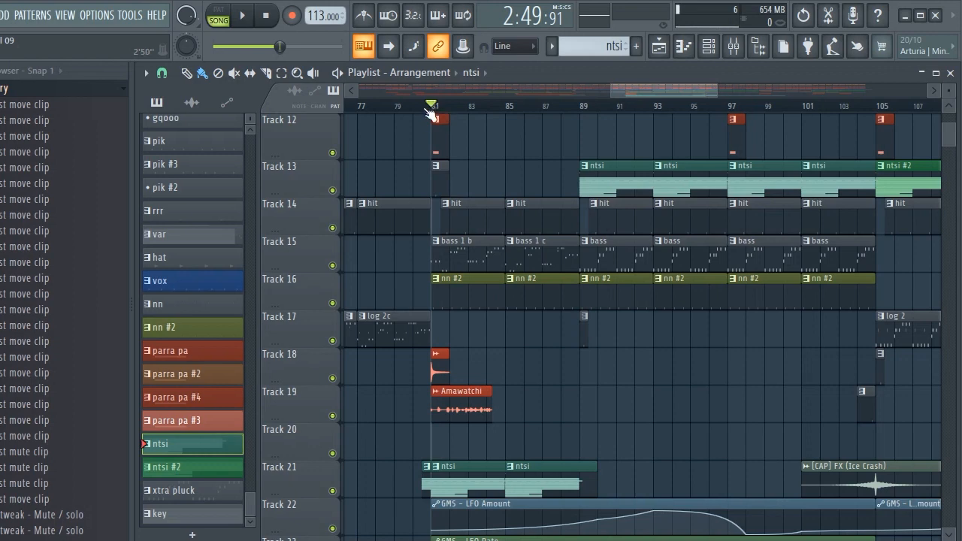
Return to FL Studio, move the playhead to about bar 86, and check the tracks there down to the nn #2 clip on Track 16
{"action": "left_click_drag", "start_coordinate": [426, 109], "coordinate": [524, 148]}
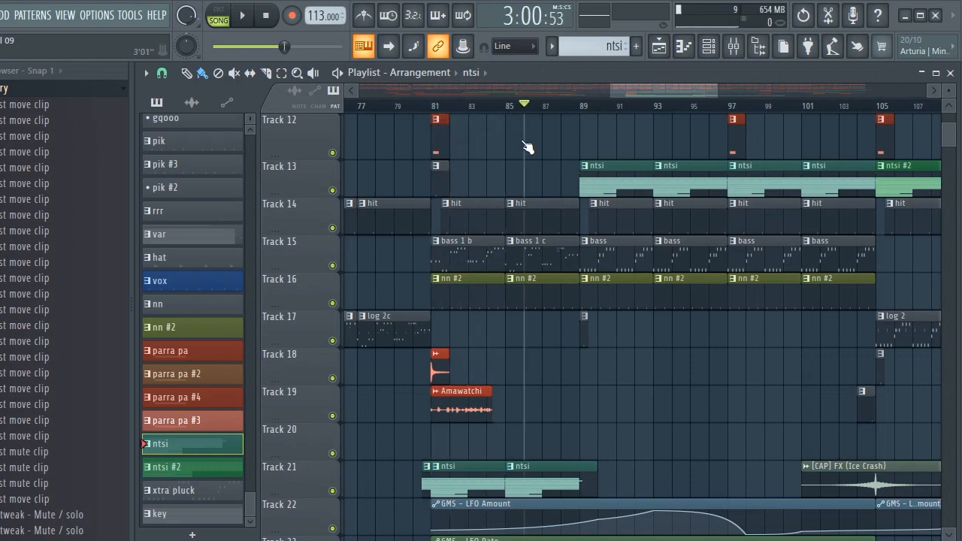
{"action": "scroll", "coordinate": [590, 184], "scroll_direction": "up", "scroll_amount": 10}
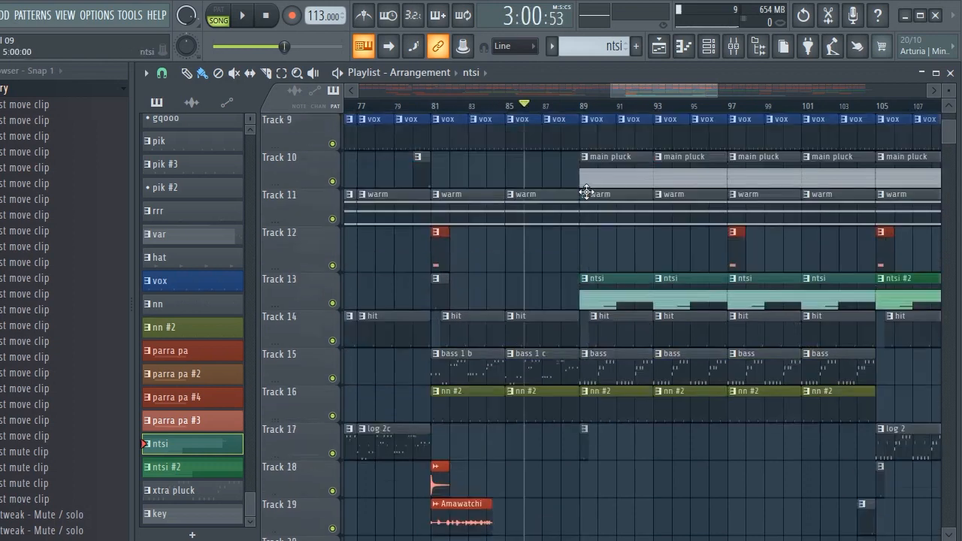
{"action": "scroll", "coordinate": [586, 193], "scroll_direction": "down", "scroll_amount": 10}
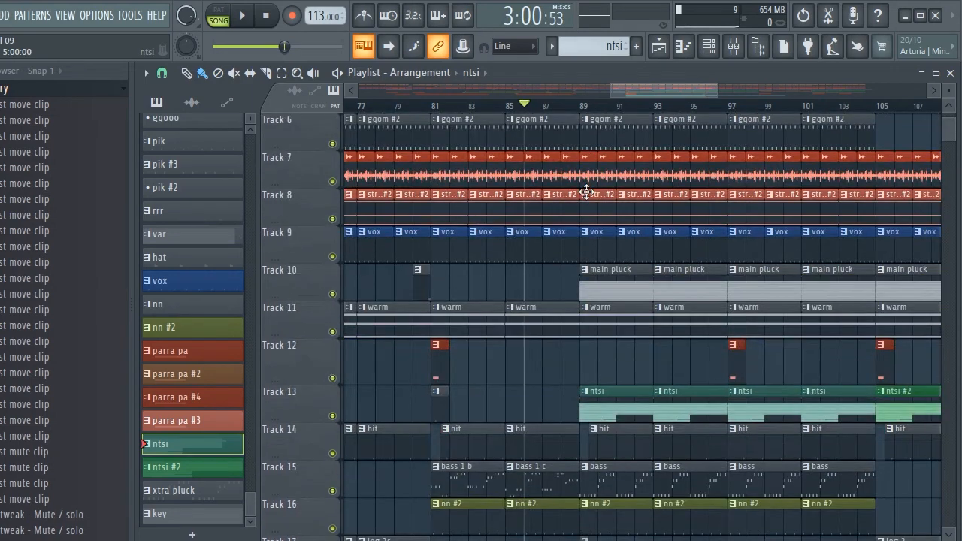
{"action": "scroll", "coordinate": [579, 192], "scroll_direction": "down", "scroll_amount": 5}
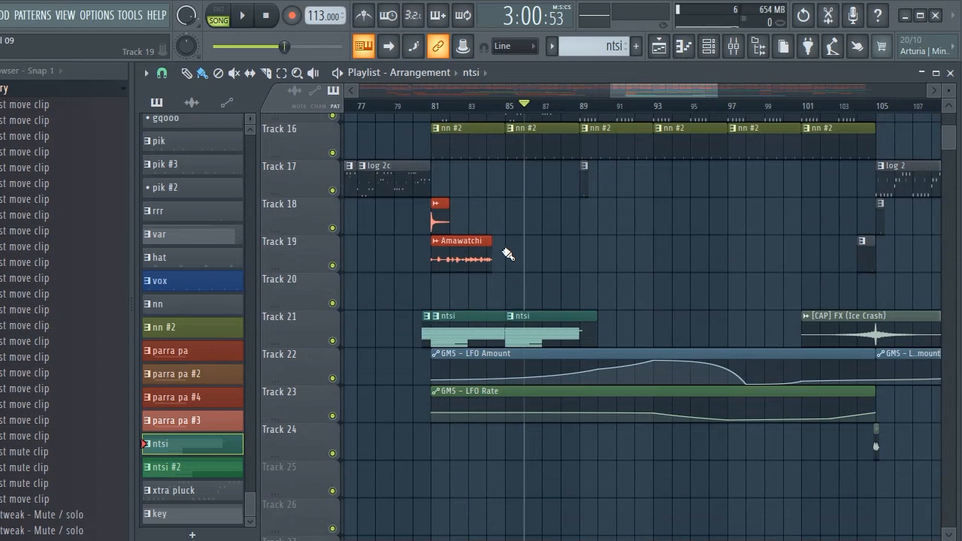
{"action": "left_click", "coordinate": [543, 152]}
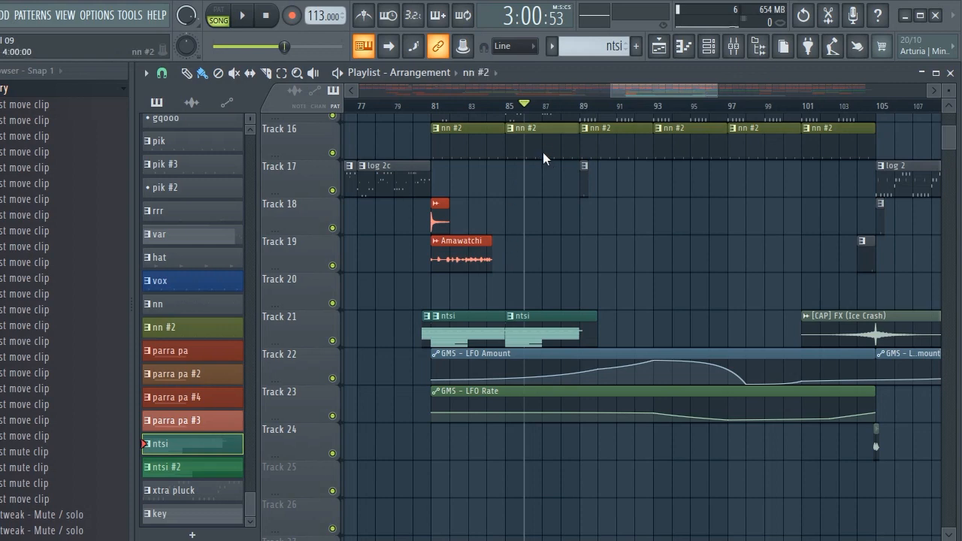
Examine the upper playlist tracks from about bar 55 to bar 97, starting from Track 1
{"action": "left_click_drag", "start_coordinate": [656, 91], "coordinate": [616, 93]}
{"action": "scroll", "coordinate": [689, 179], "scroll_direction": "up", "scroll_amount": 1}
{"action": "scroll", "coordinate": [686, 188], "scroll_direction": "up", "scroll_amount": 4}
{"action": "scroll", "coordinate": [688, 190], "scroll_direction": "up", "scroll_amount": 5}
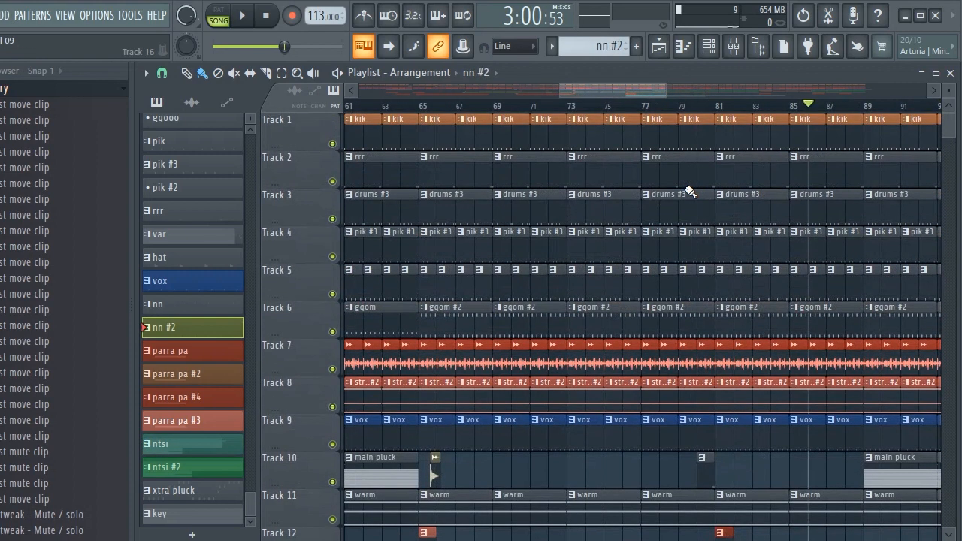
{"action": "scroll", "coordinate": [647, 109], "scroll_direction": "down", "scroll_amount": 2}
{"action": "scroll", "coordinate": [646, 109], "scroll_direction": "down", "scroll_amount": 1}
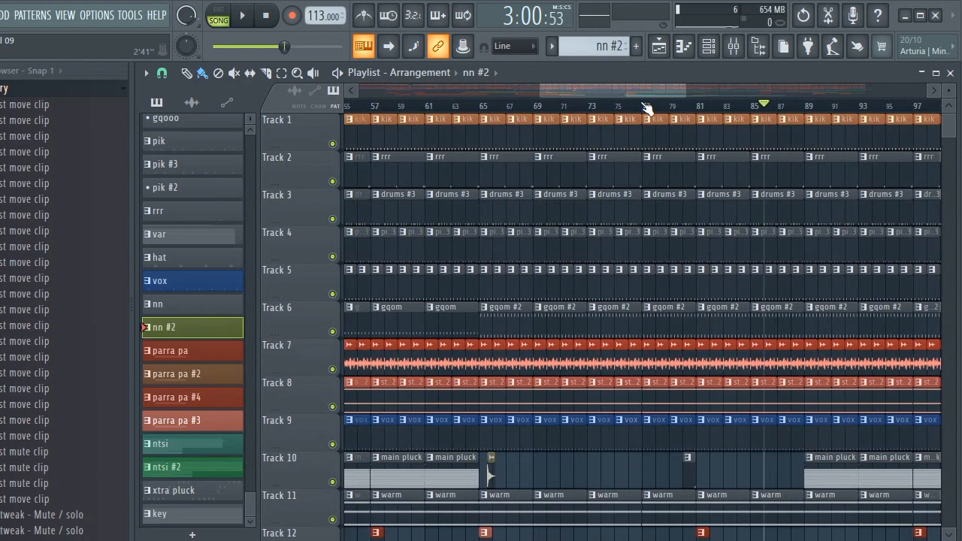